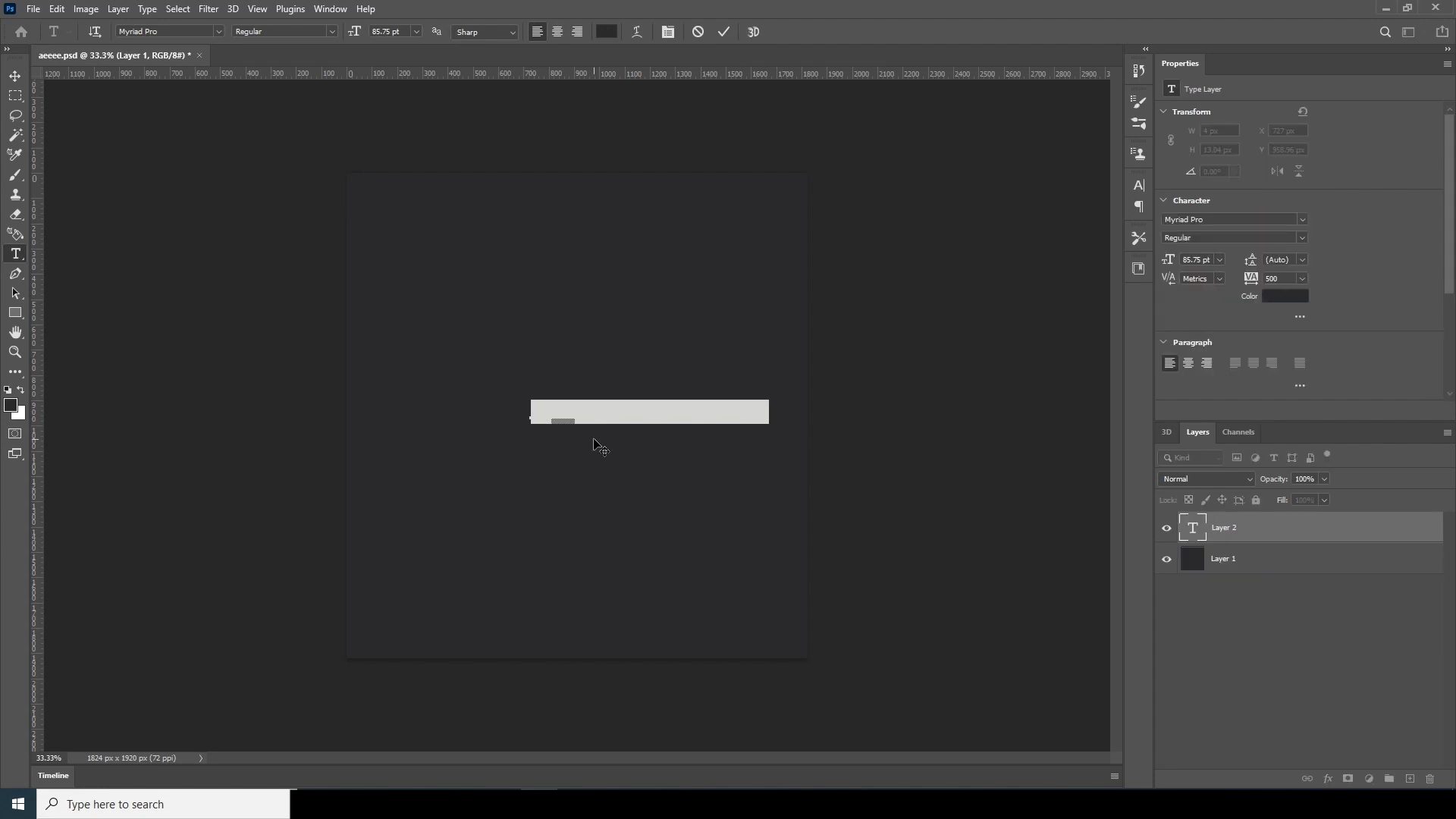
# Step: Enter the digit 8 on the new text layer and set its text color to white, ffffff
pyautogui.write('a')
pyautogui.doubleClick(1195, 529)
pyautogui.click(606, 32)
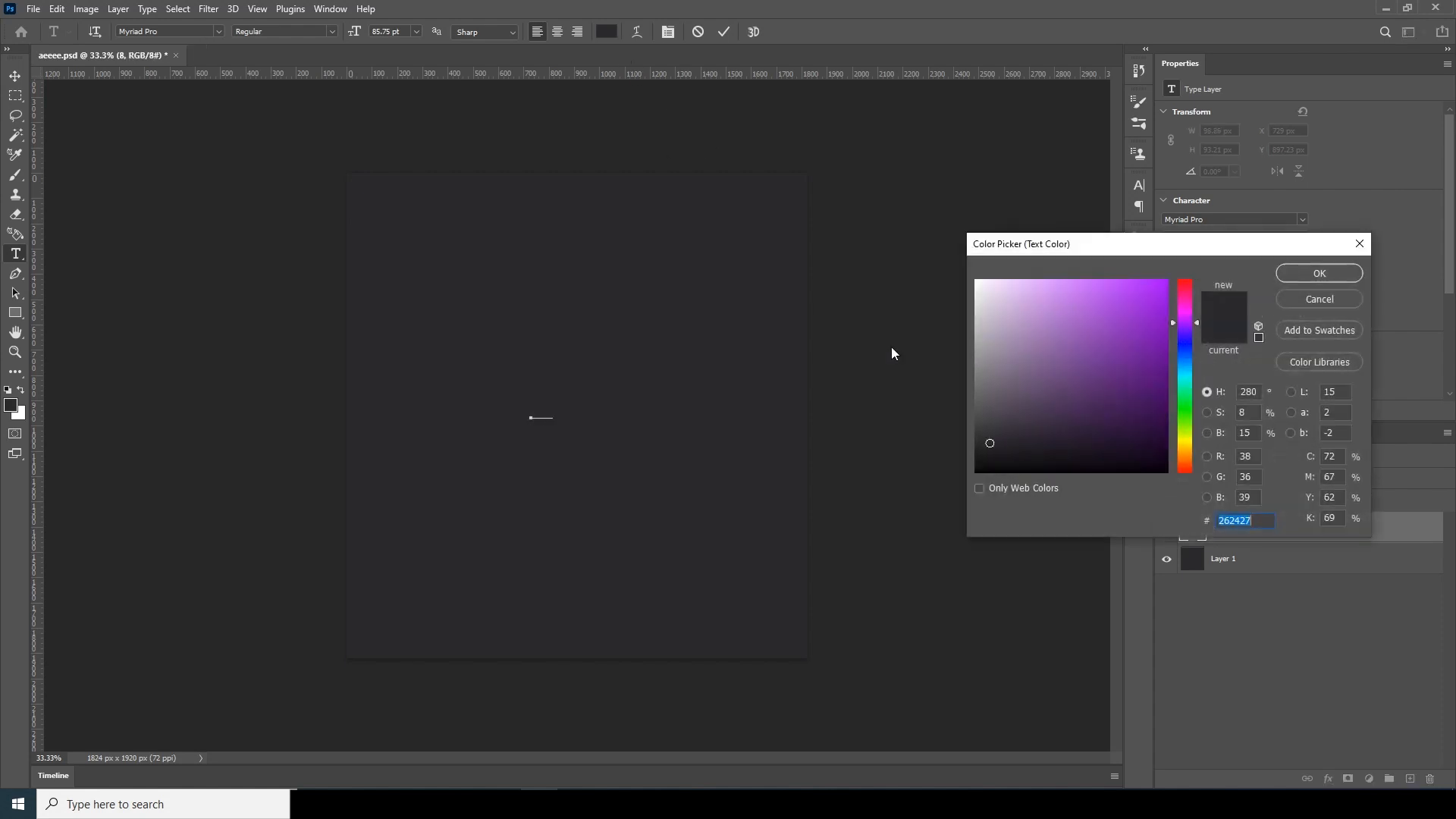
pyautogui.write('ffffff')
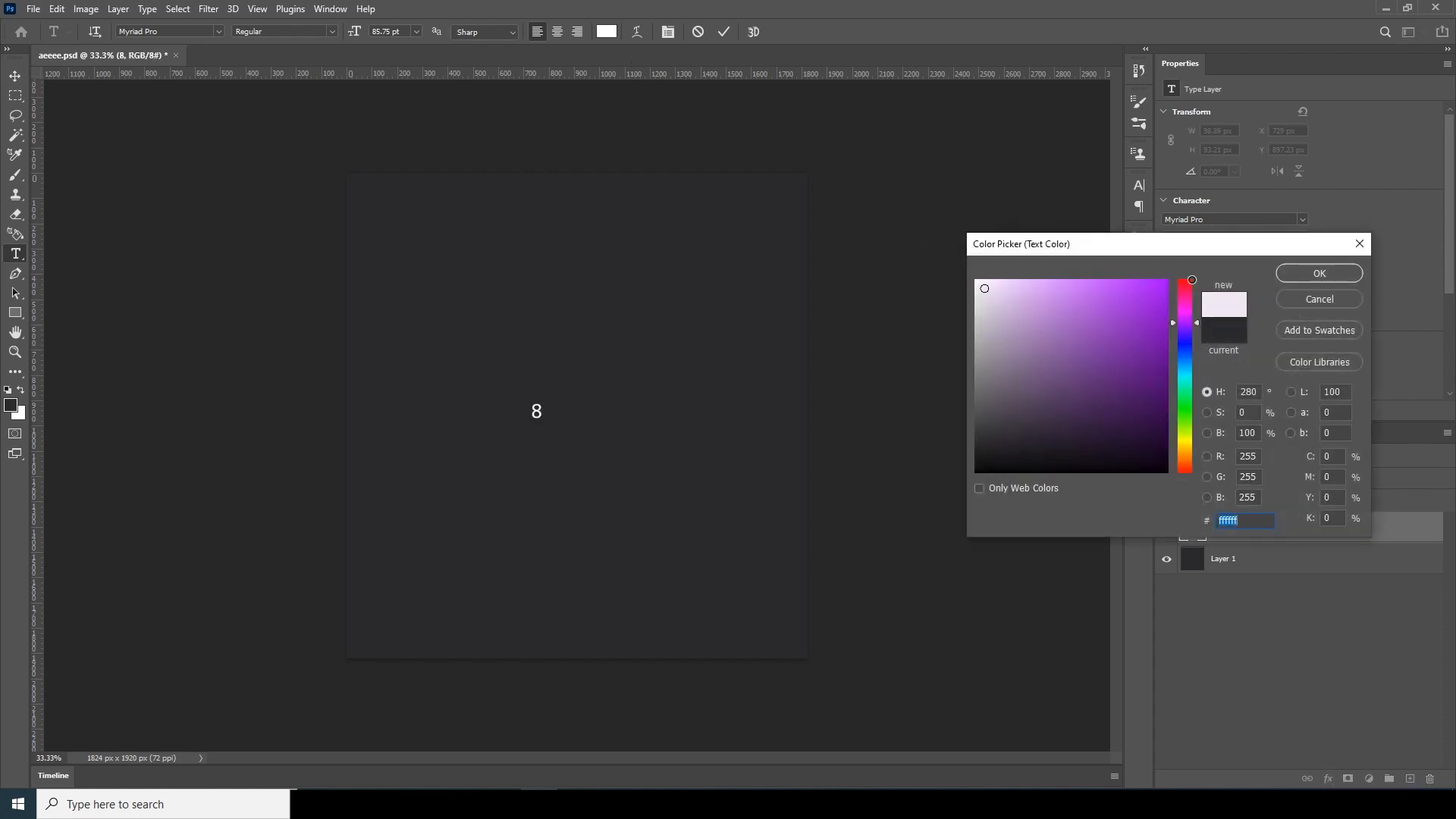
pyautogui.click(1305, 276)
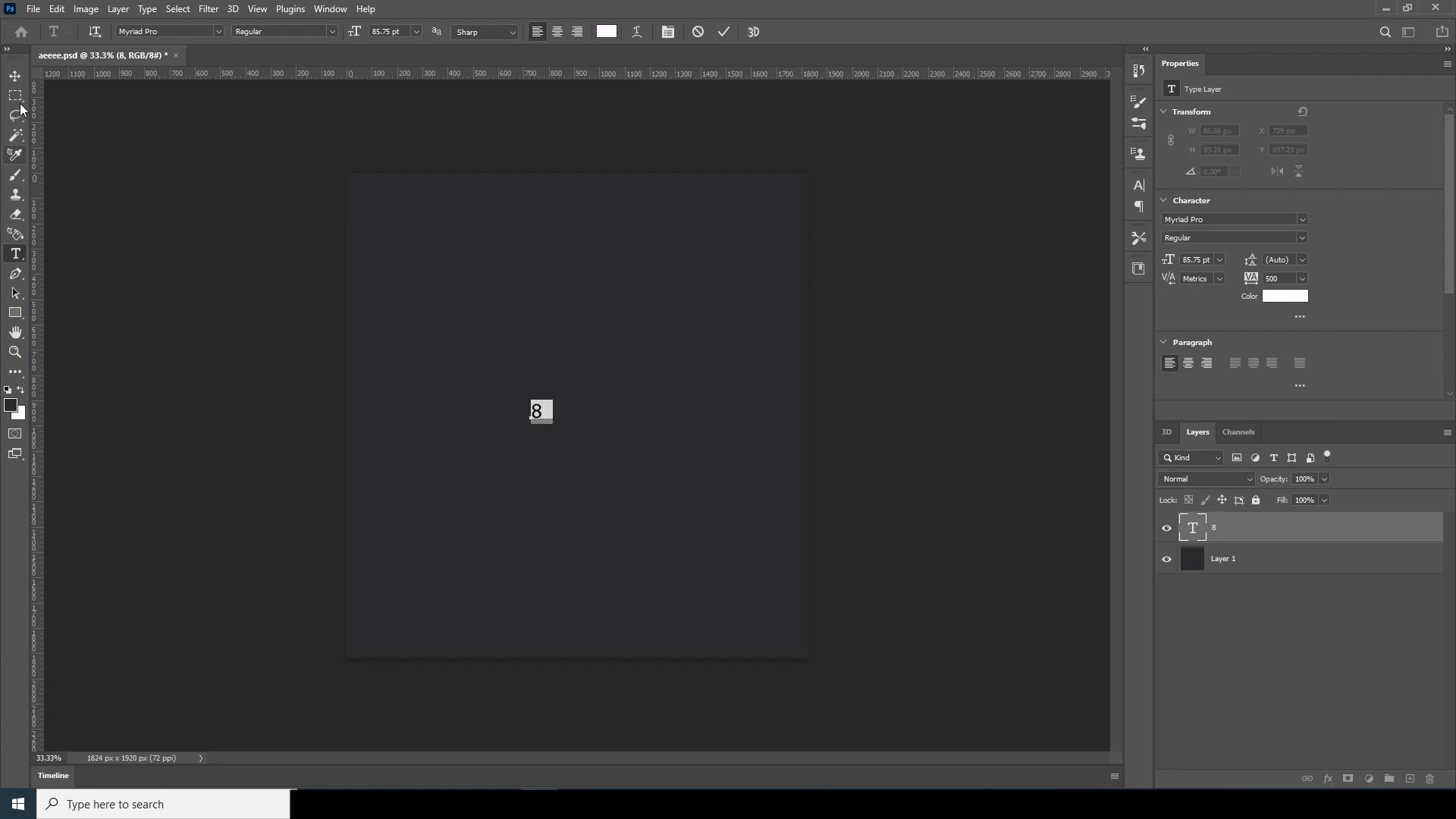
pyautogui.doubleClick(1190, 534)
pyautogui.click(16, 75)
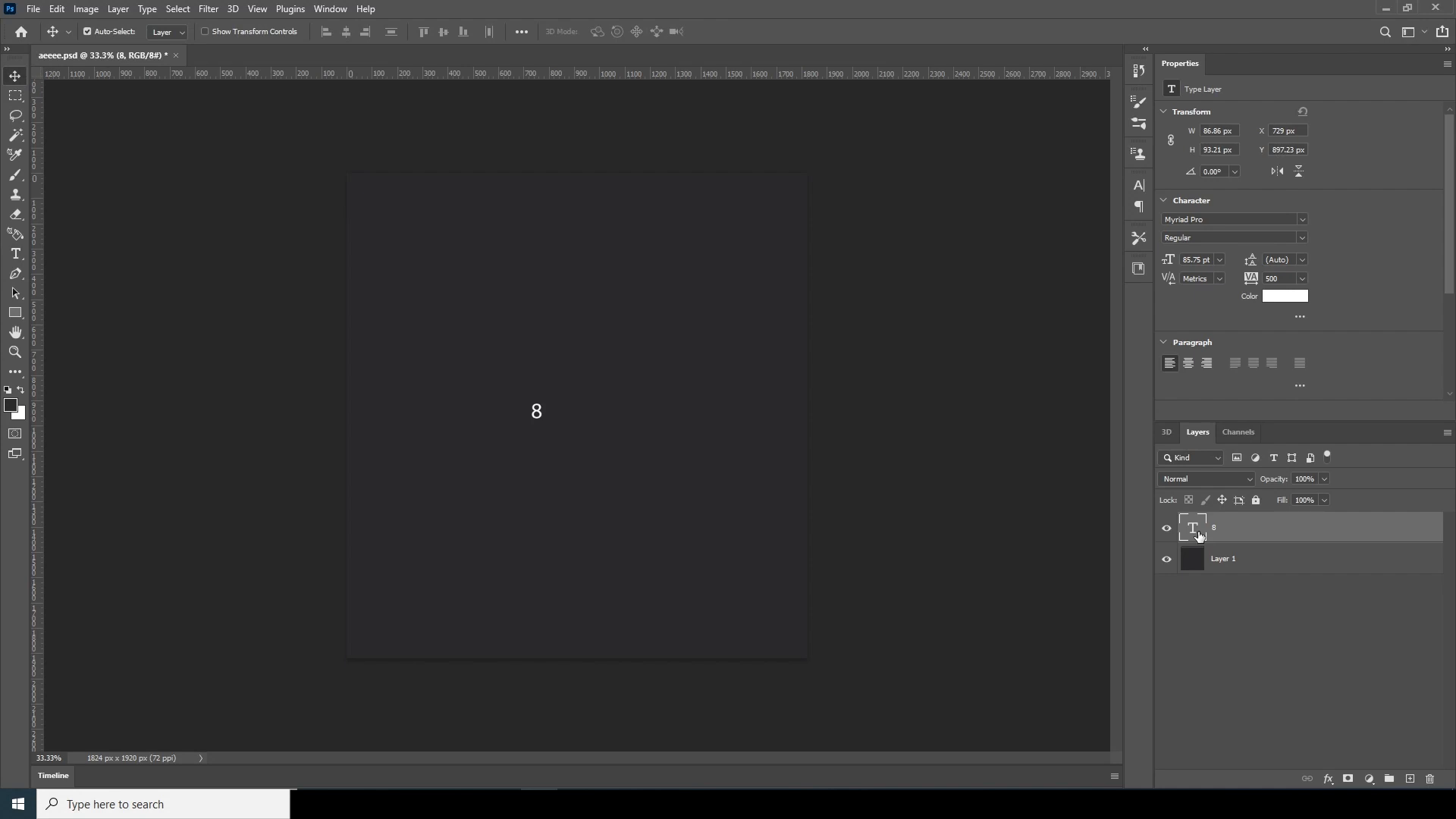
# Step: Scale the 8 up with Free Transform to a font size of about 1286 pt, placing it near the canvas middle
pyautogui.hotkey('ctrl', 't')
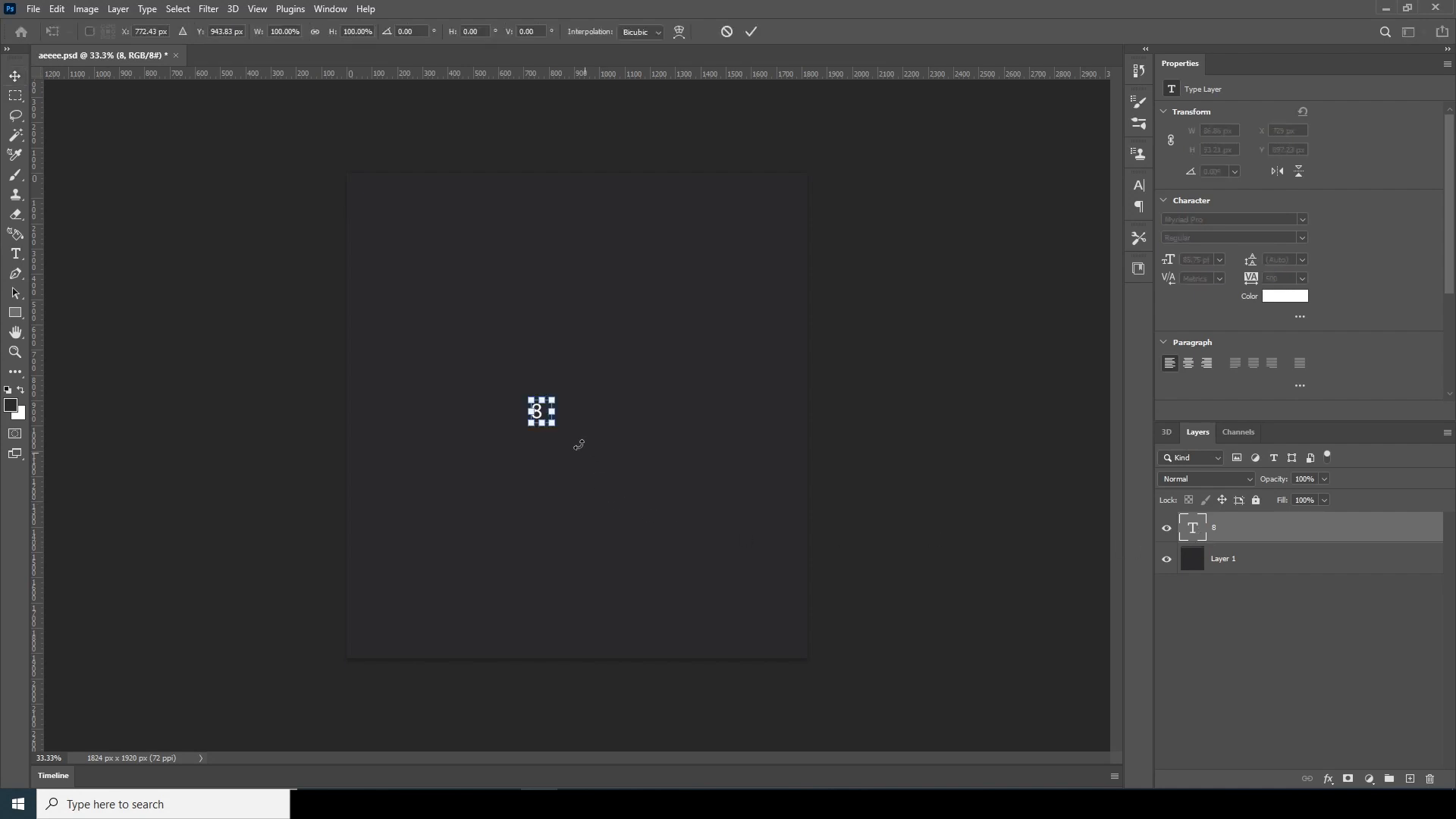
pyautogui.moveTo(553, 427); pyautogui.dragTo(604, 513)
pyautogui.press('Return')
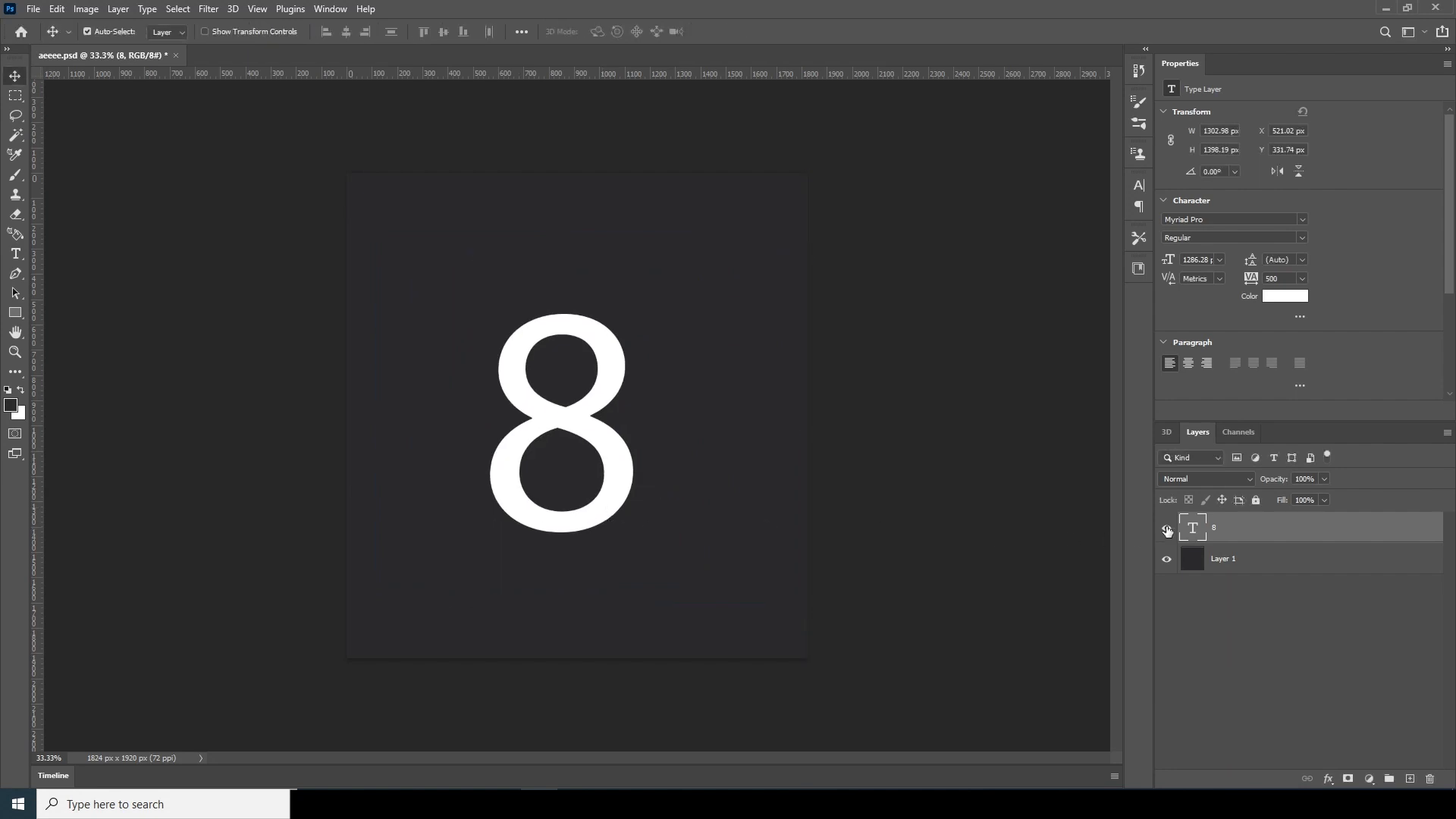
# Step: Change the font of the 8 to Dosis SemiBold
pyautogui.doubleClick(1193, 531)
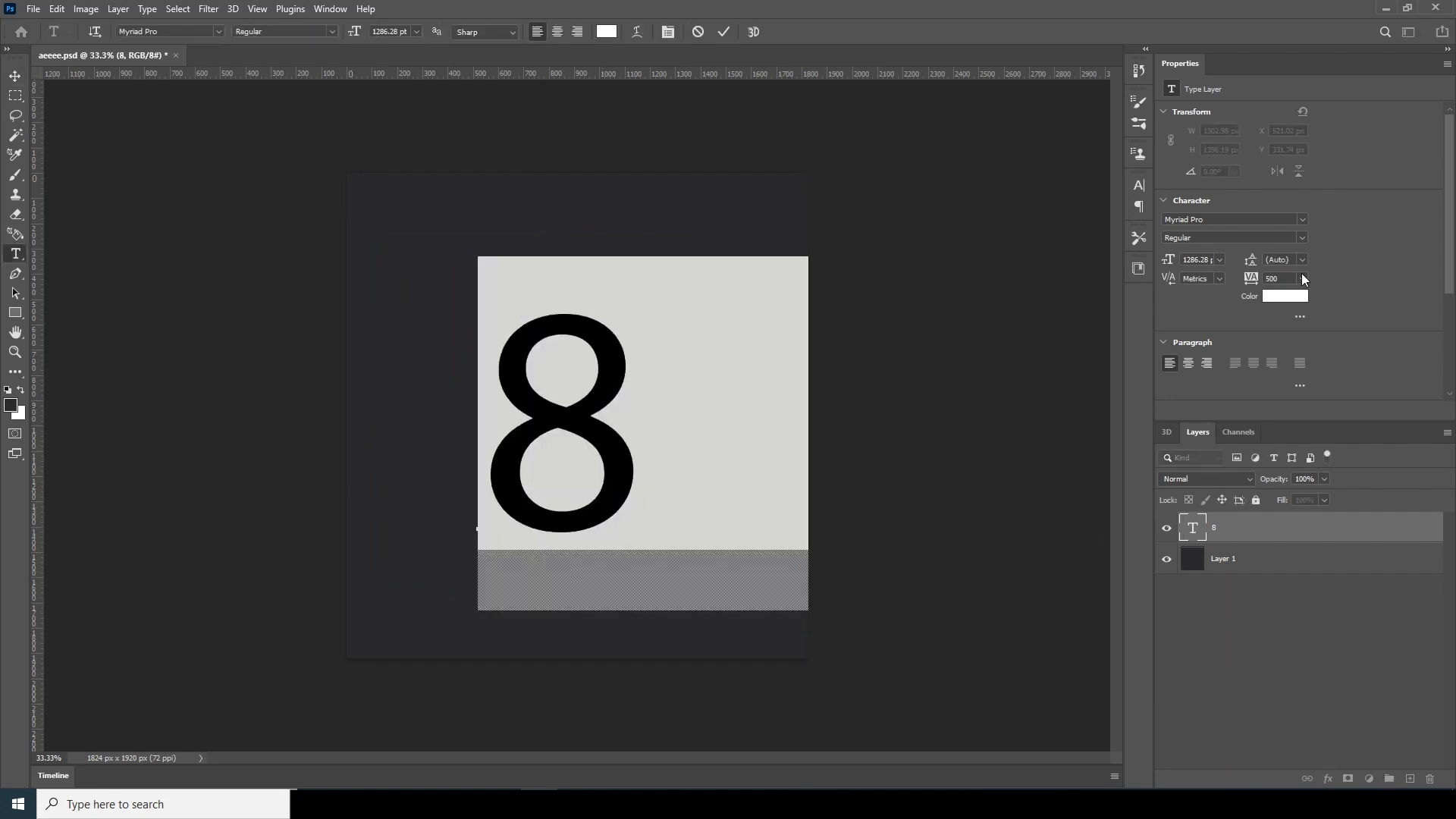
pyautogui.click(1300, 220)
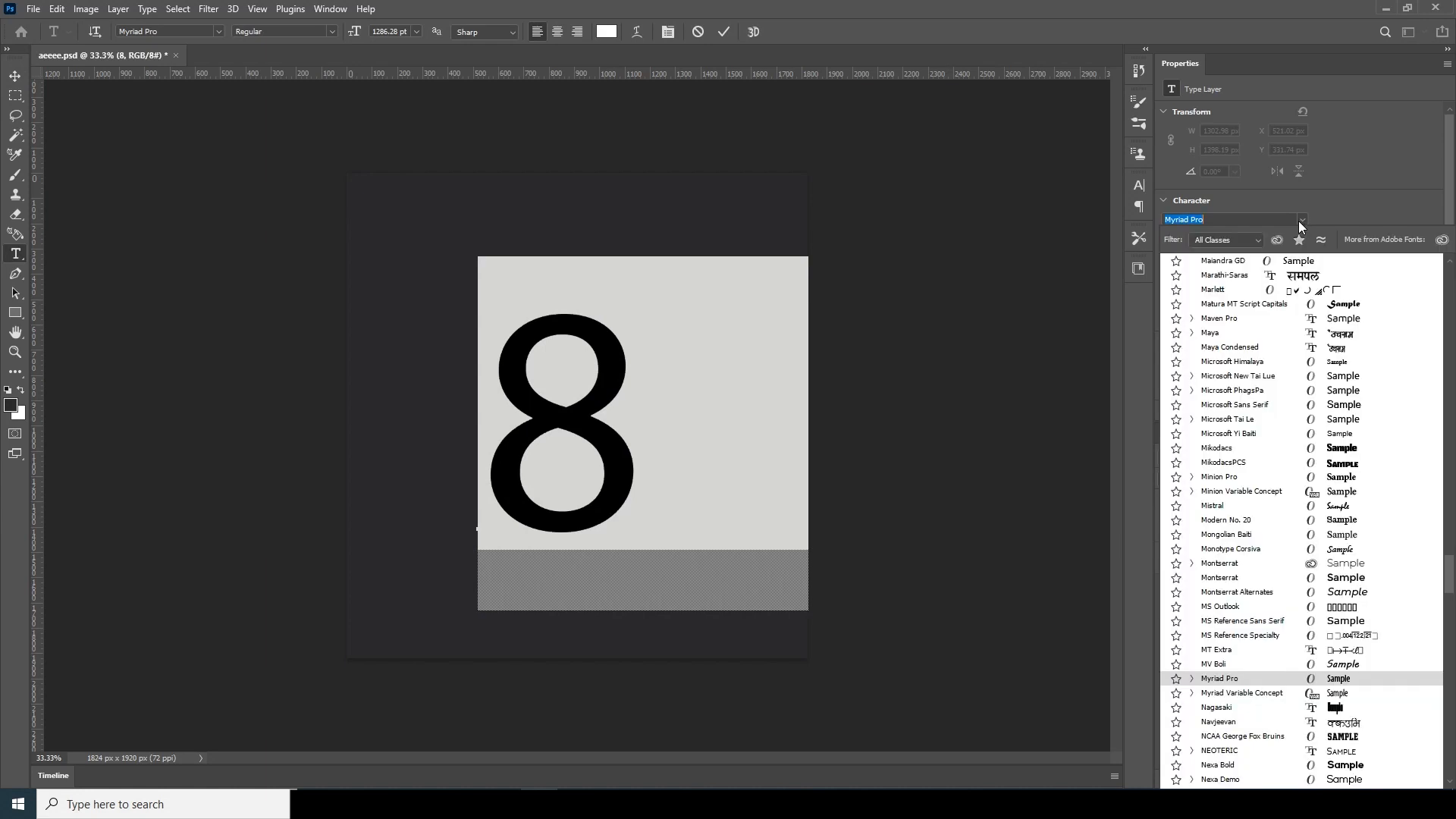
pyautogui.scroll(10, 1214, 720)
pyautogui.click(1209, 734)
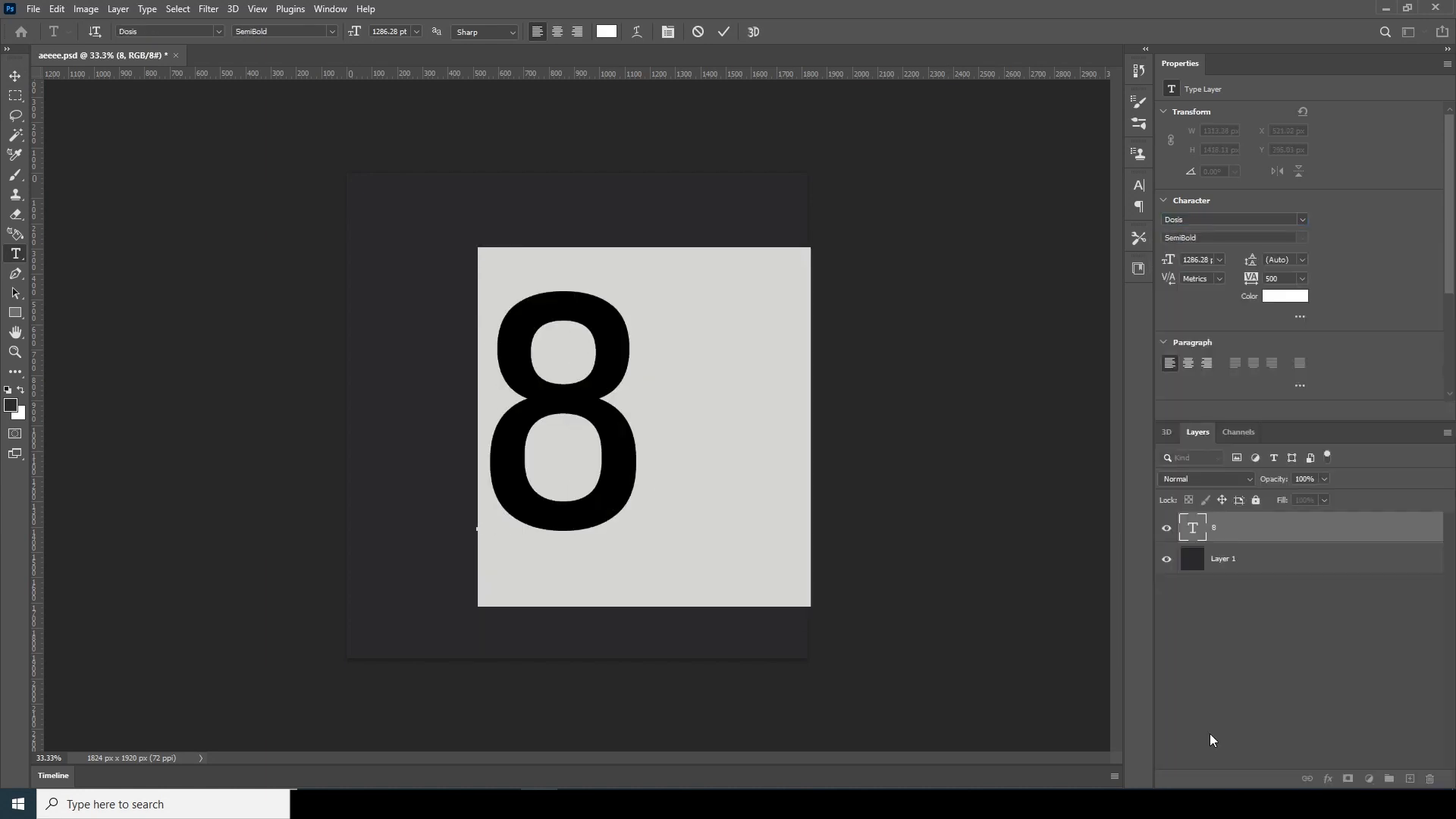
pyautogui.click(1193, 534)
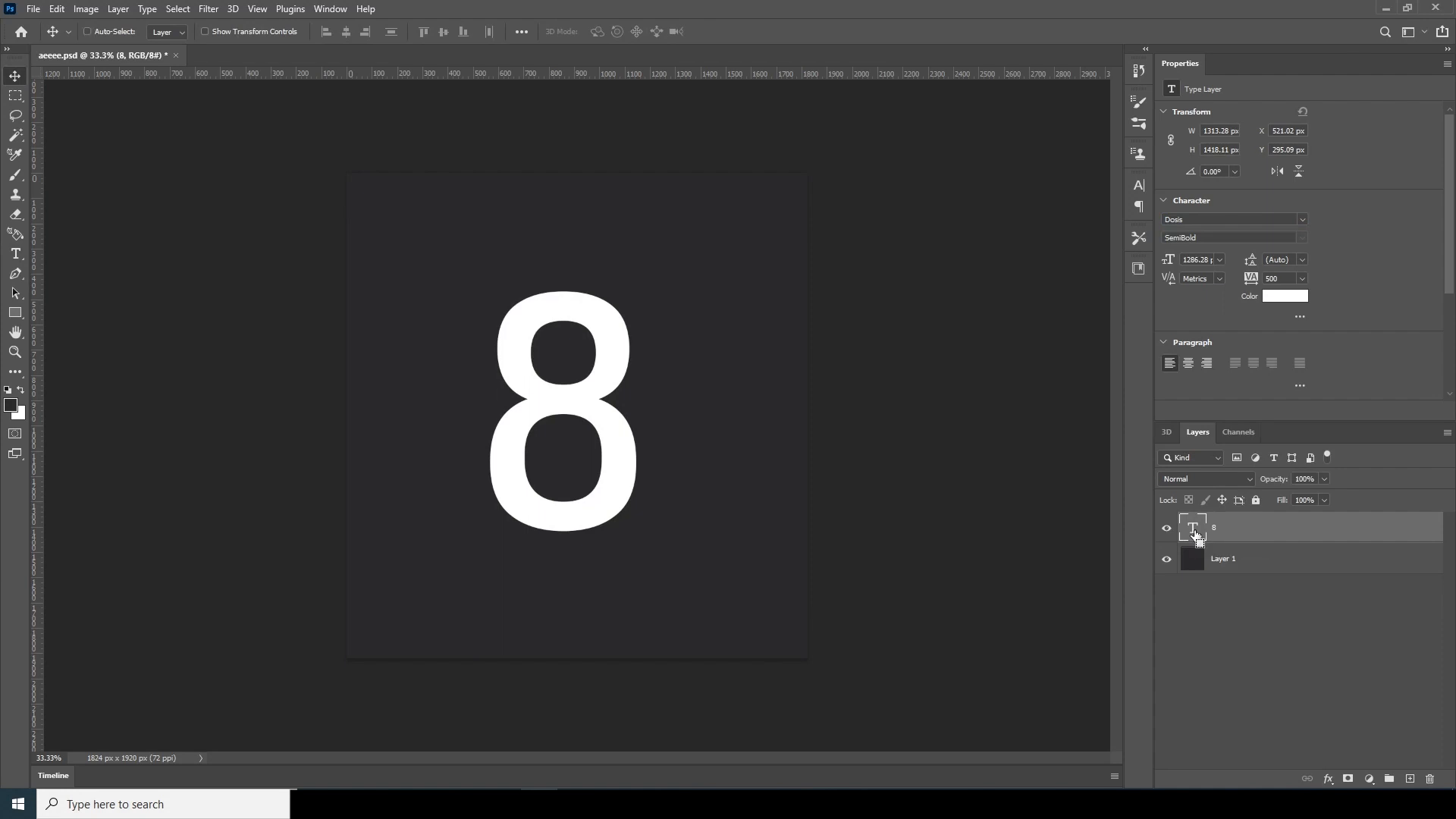
# Step: Enlarge the 8 with Free Transform to a font size of about 1733 pt and reposition it on the canvas
pyautogui.hotkey('ctrl', 't')
pyautogui.moveTo(809, 607); pyautogui.dragTo(872, 668)
pyautogui.moveTo(653, 526); pyautogui.dragTo(671, 534)
pyautogui.press('Return')
# Step: Center-align the text and move the 8 back to the middle of the canvas
pyautogui.doubleClick(1192, 531)
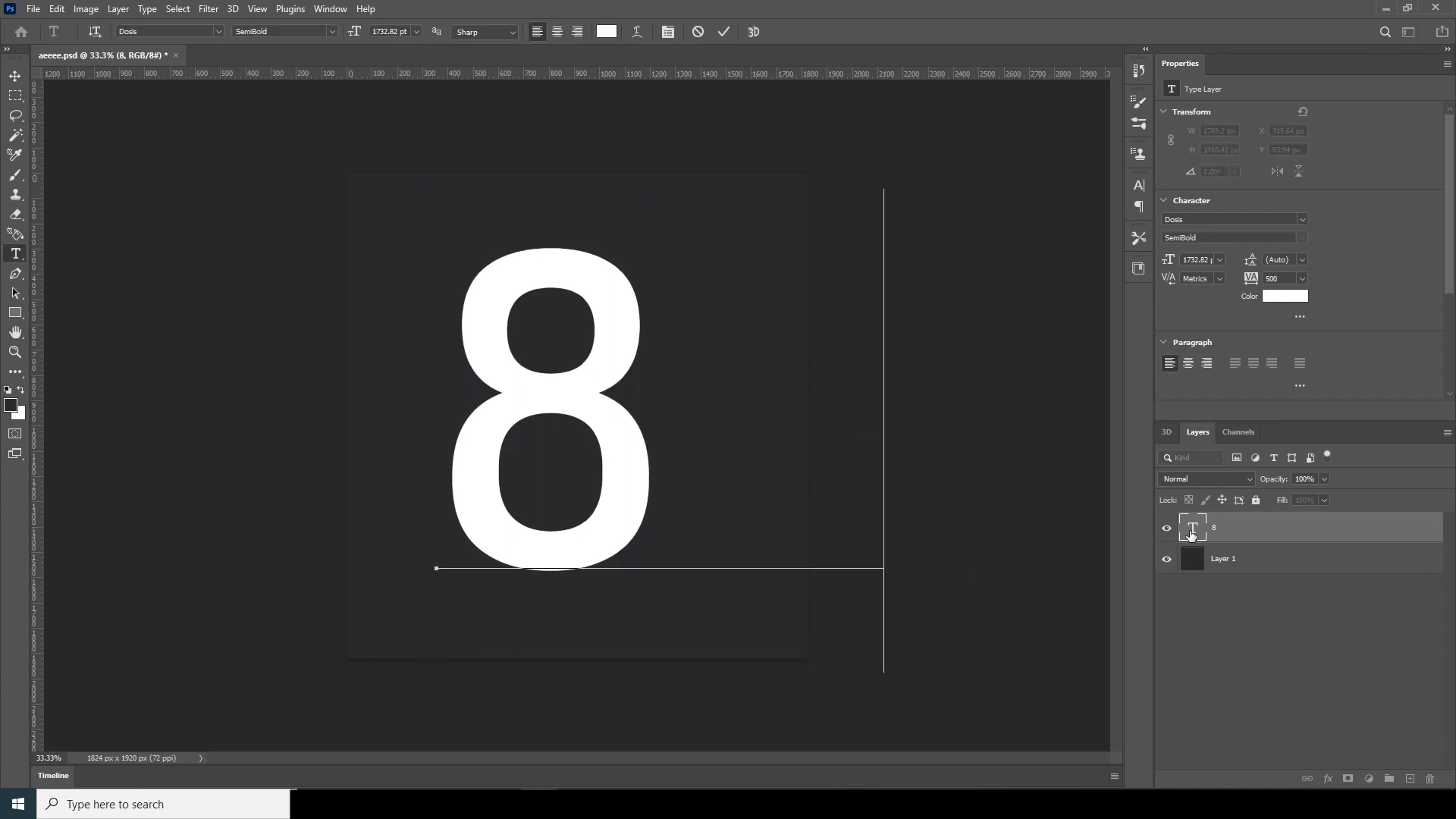
pyautogui.click(558, 32)
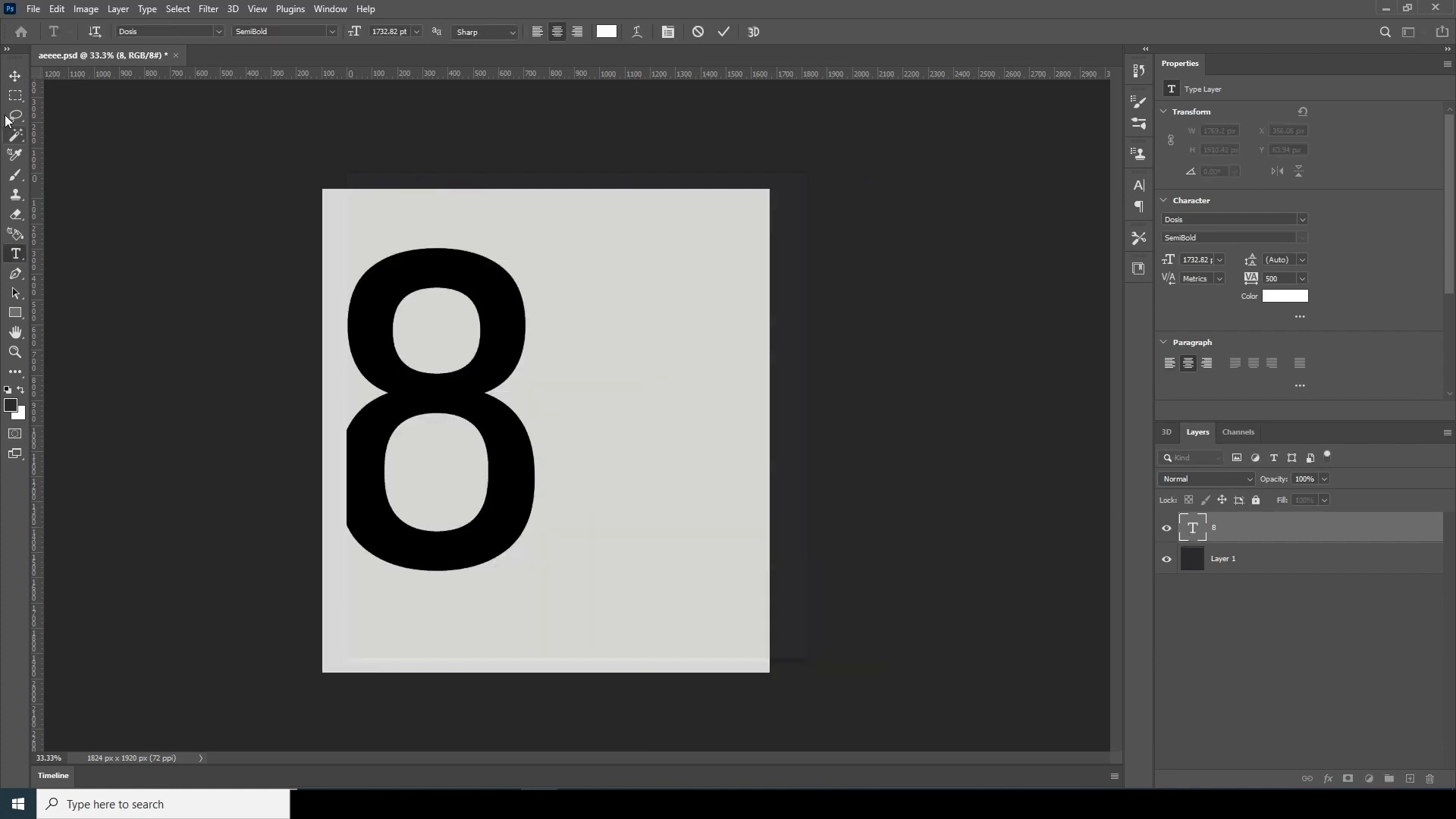
pyautogui.click(15, 75)
pyautogui.moveTo(509, 464); pyautogui.dragTo(619, 471)
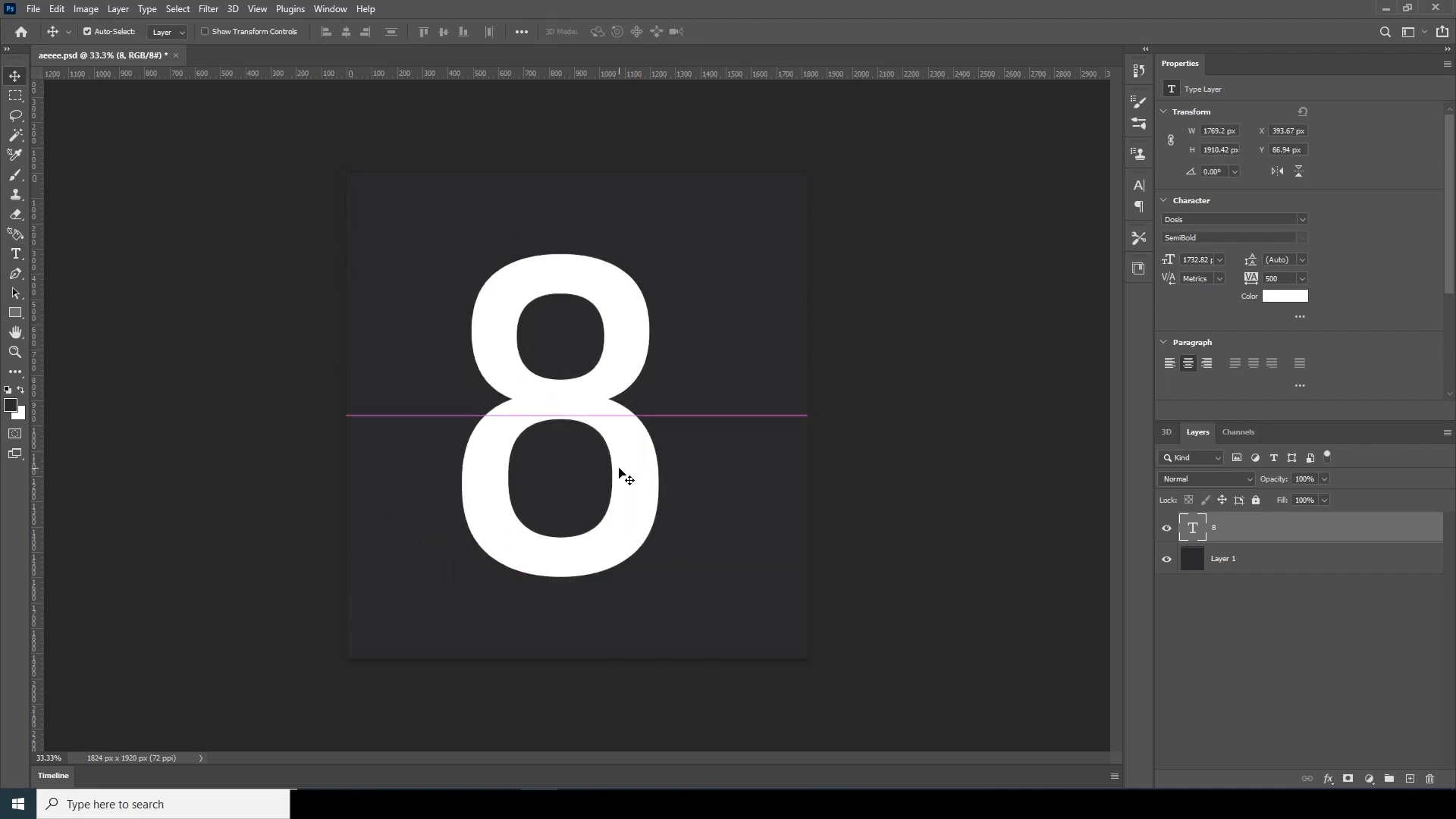
# Step: Skew the 8 into a forward-leaning italic slant and adjust its position on the canvas
pyautogui.hotkey('ctrl', 't')
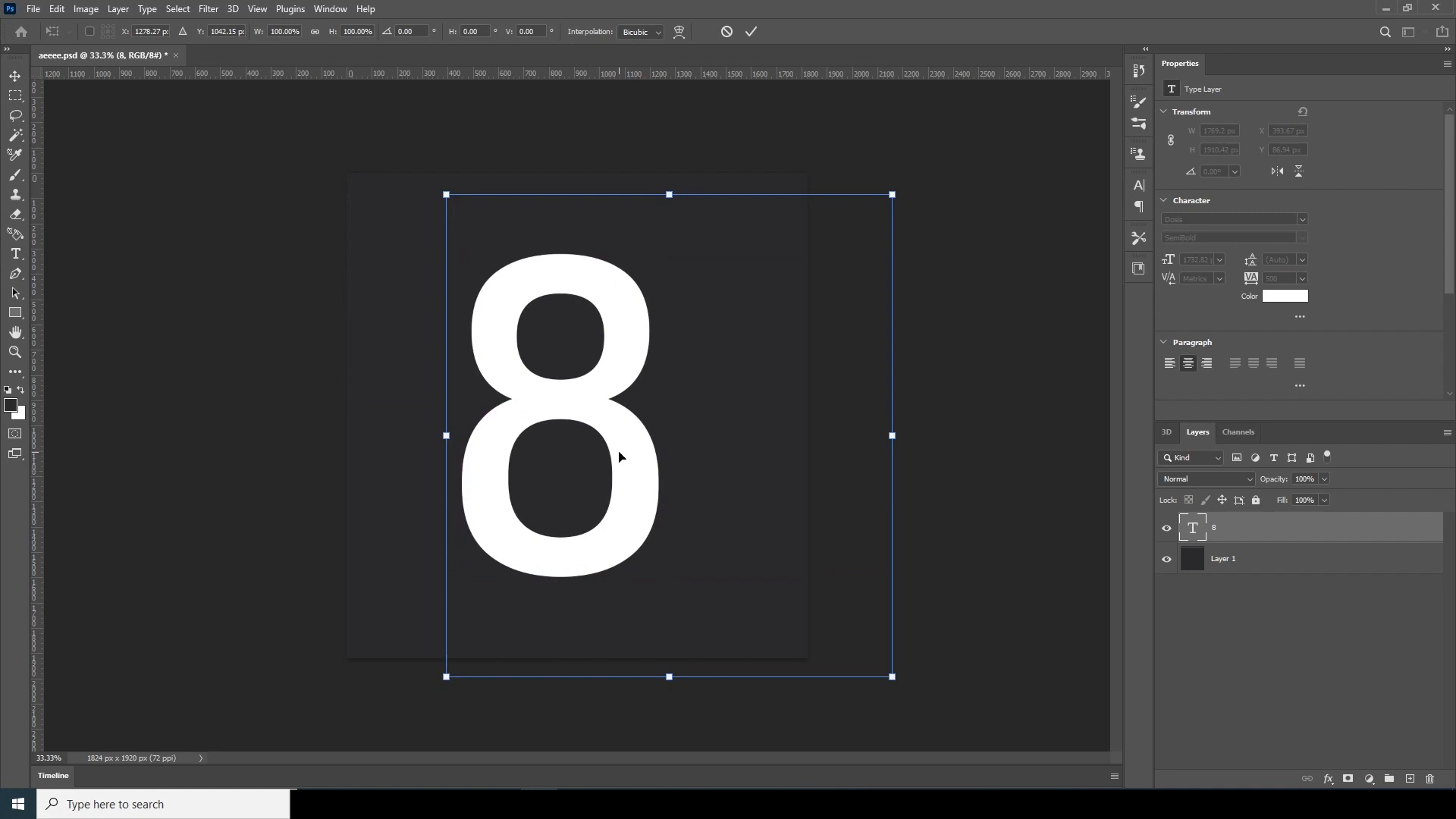
pyautogui.rightClick(620, 456)
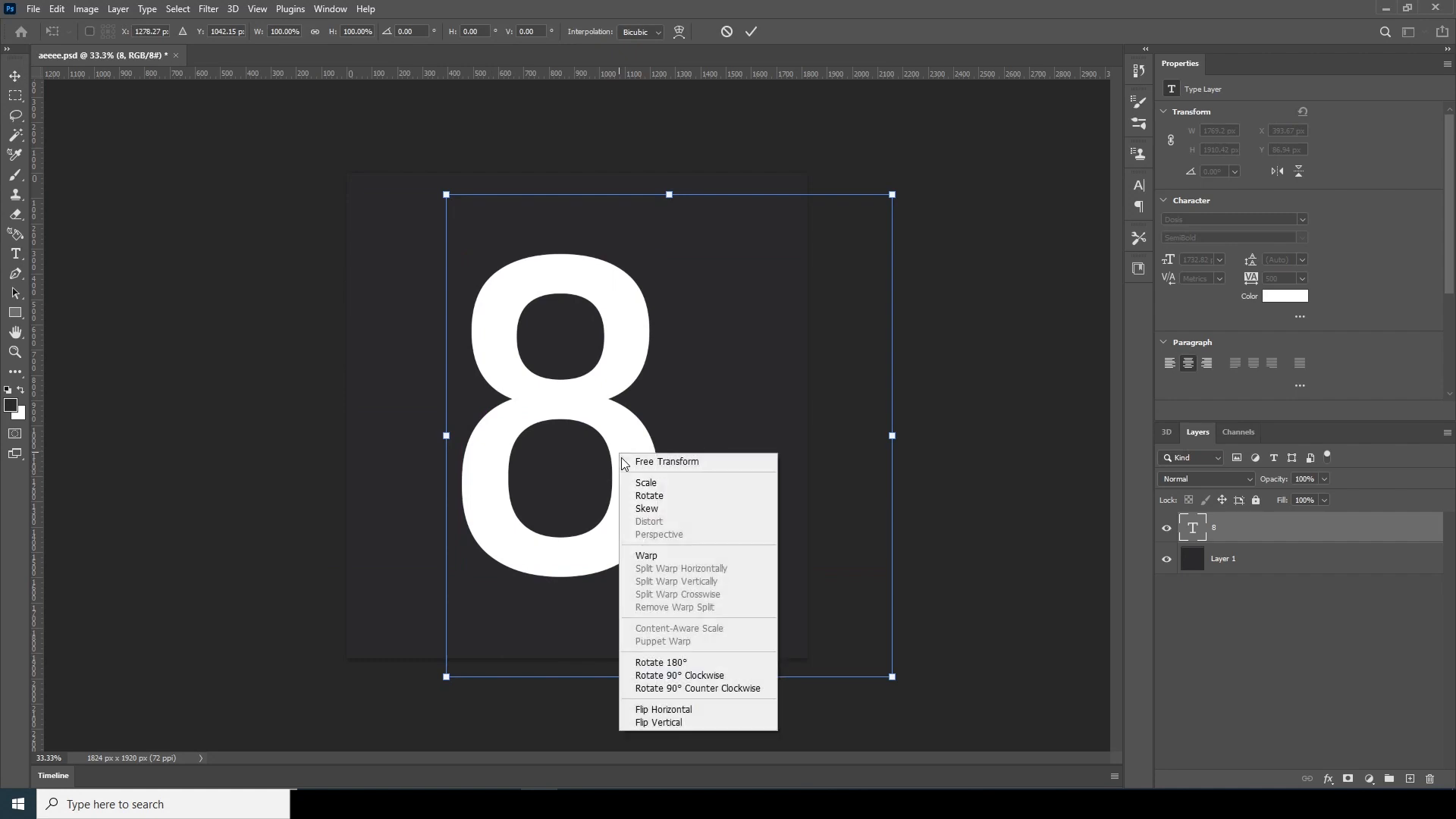
pyautogui.click(656, 509)
pyautogui.moveTo(670, 680); pyautogui.dragTo(611, 676)
pyautogui.moveTo(669, 196); pyautogui.dragTo(718, 199)
pyautogui.click(15, 75)
pyautogui.moveTo(624, 447); pyautogui.dragTo(632, 446)
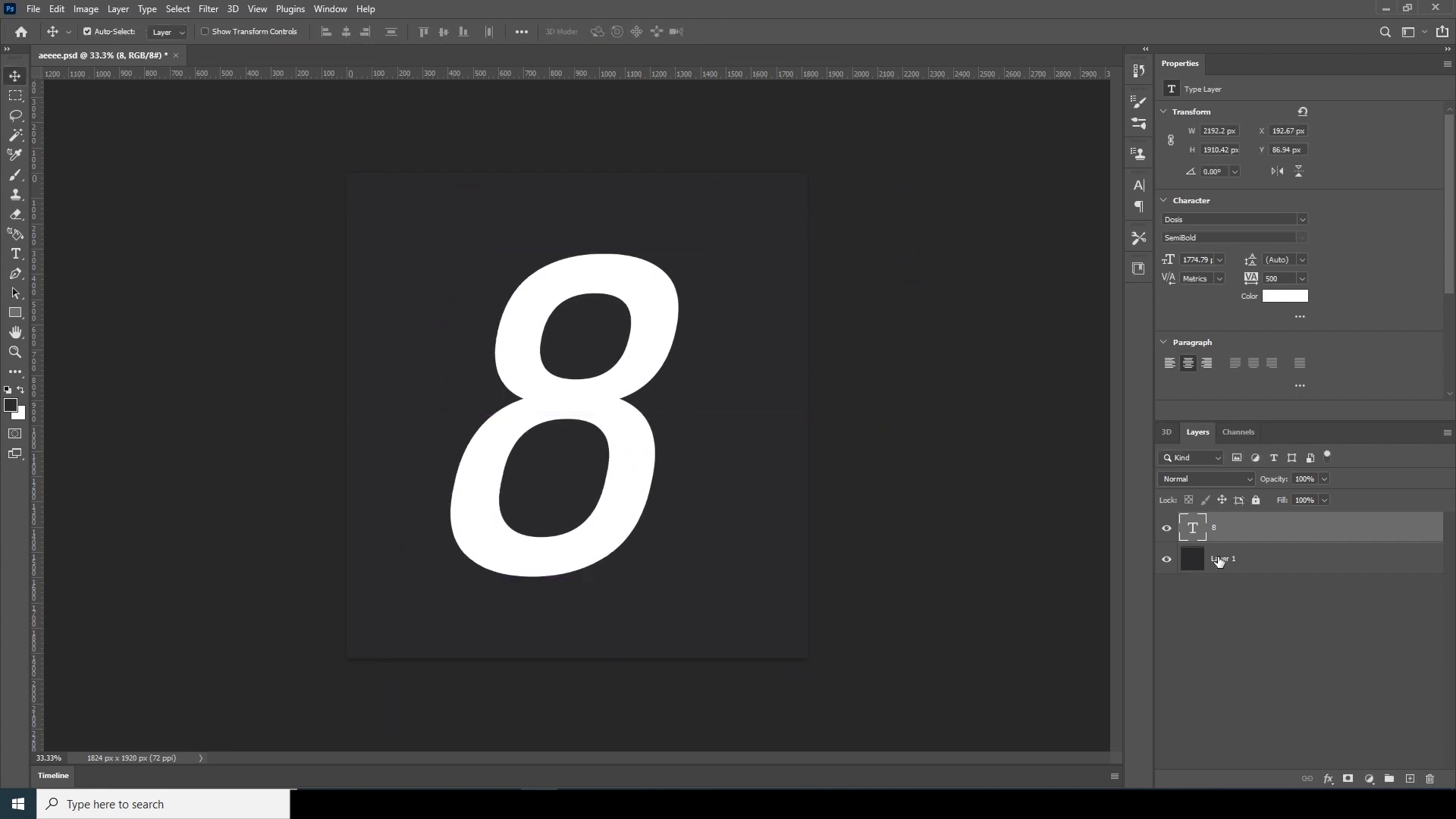
# Step: Create a new 3D extrusion from the text layer and rotate the 8 so its side is visible
pyautogui.rightClick(1237, 533)
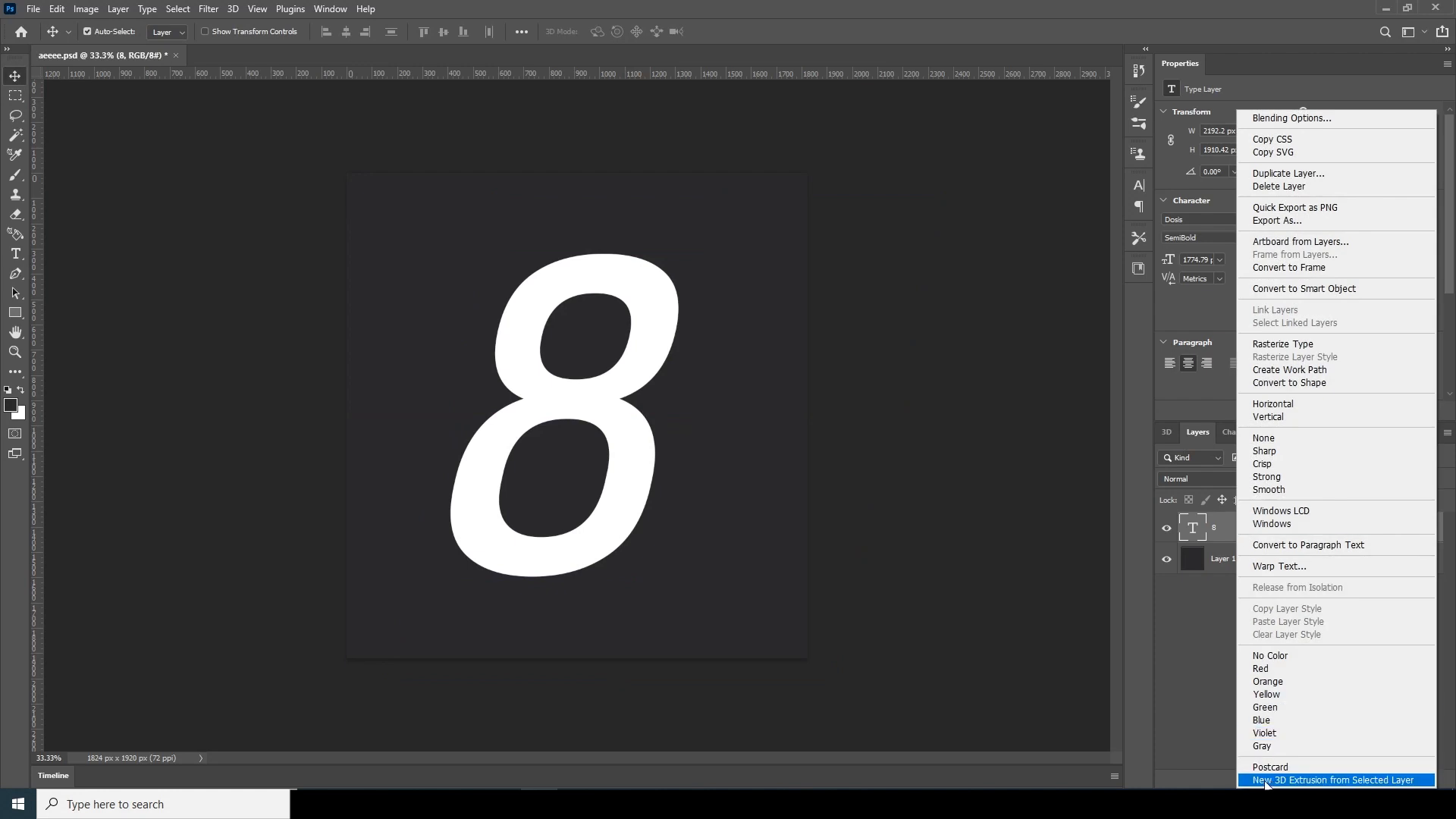
pyautogui.click(1341, 780)
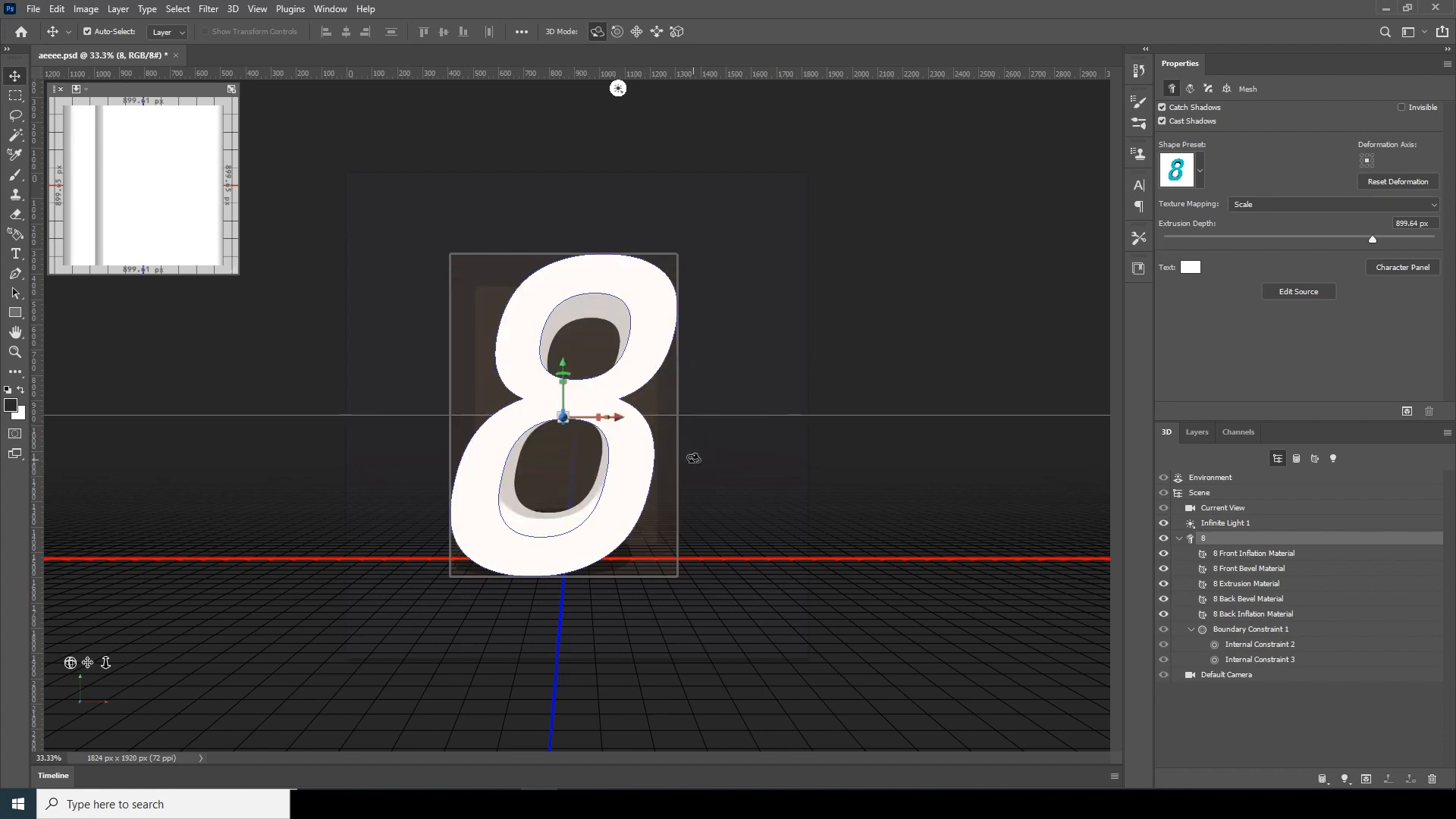
pyautogui.moveTo(703, 457); pyautogui.dragTo(736, 456)
pyautogui.click(907, 494)
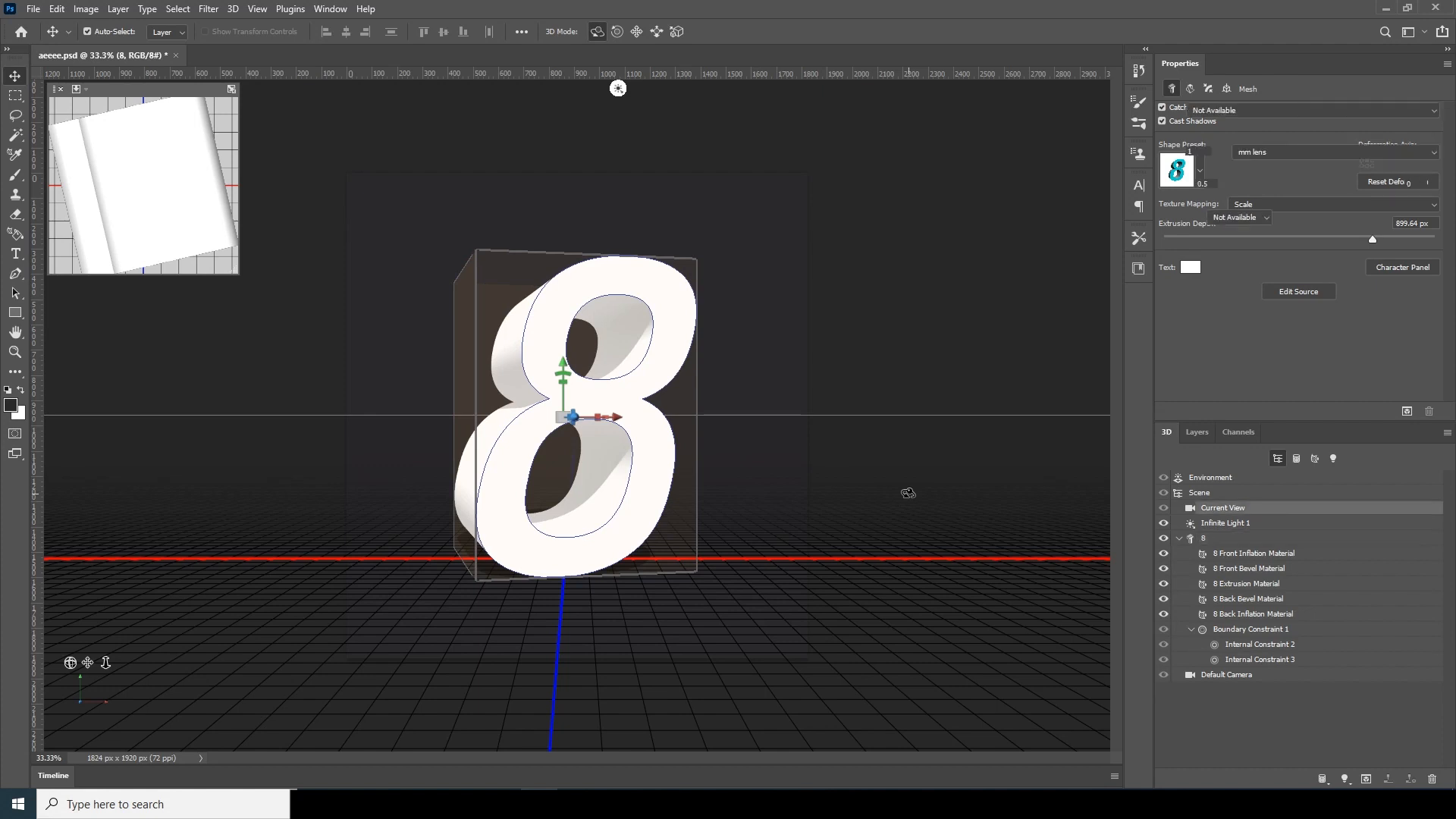
pyautogui.click(667, 466)
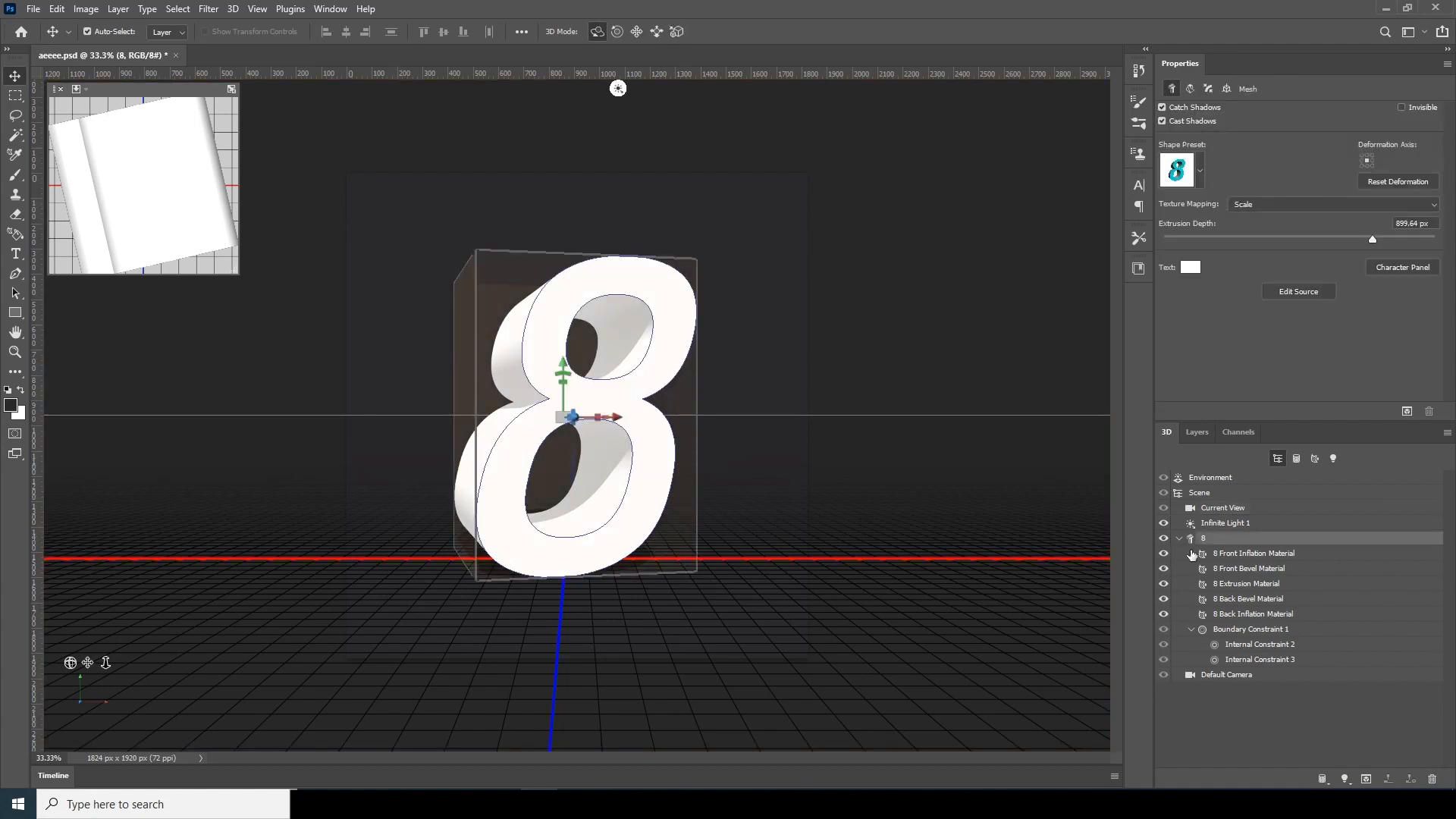
# Step: Compare shape presets on the 3D 8 and apply the beveled one, third in the first row
pyautogui.click(1199, 171)
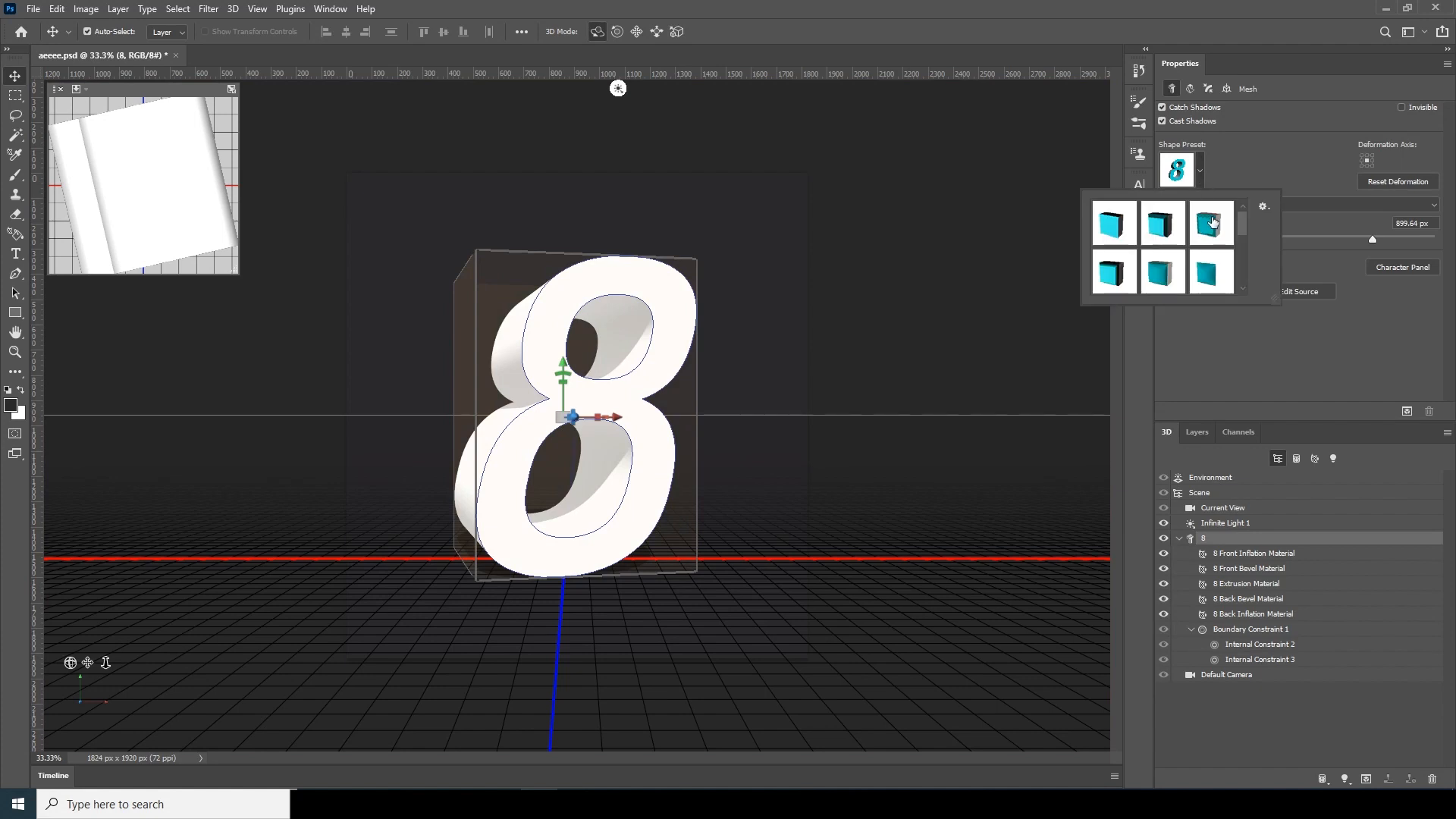
pyautogui.click(1161, 227)
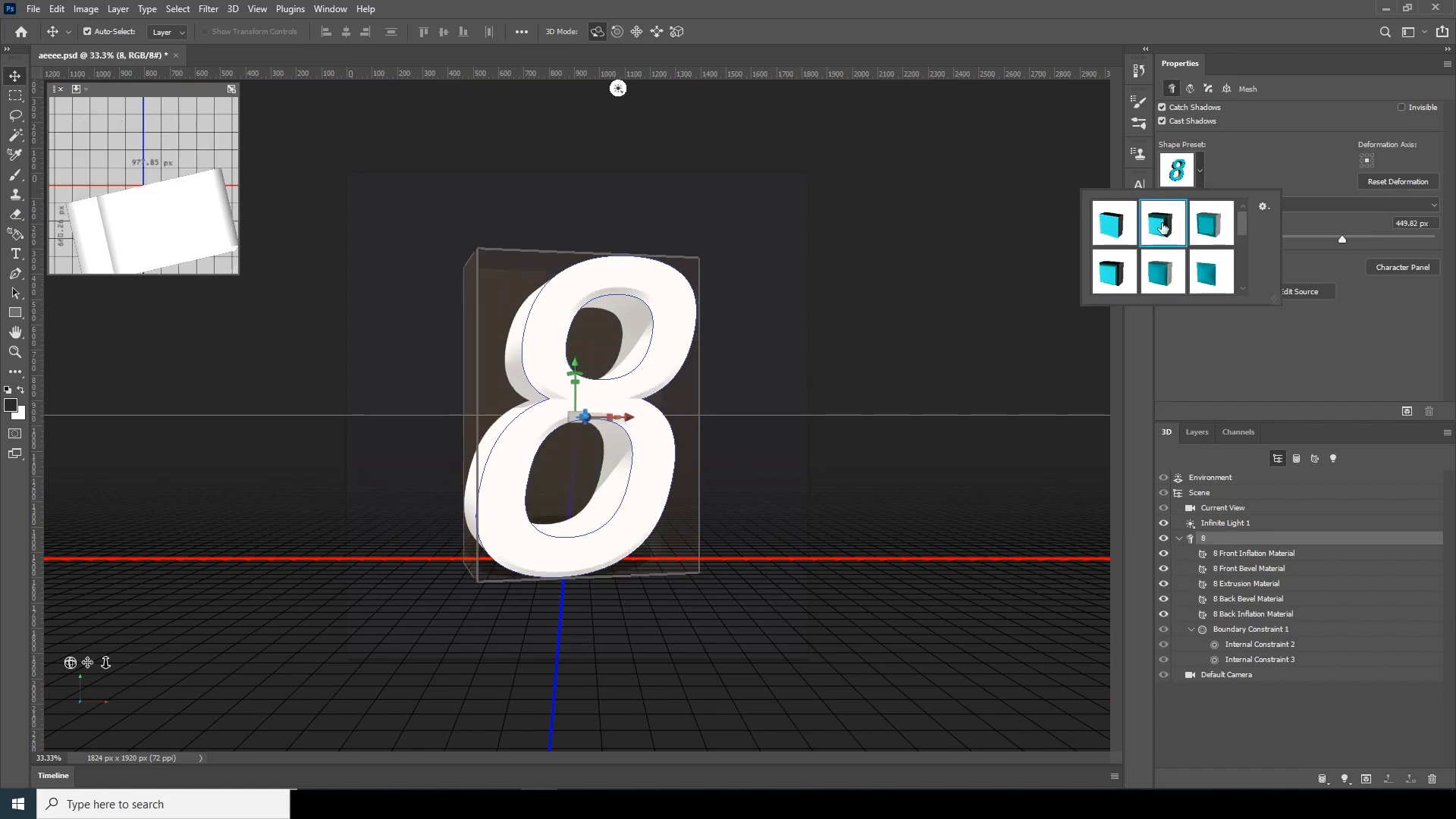
pyautogui.click(1203, 227)
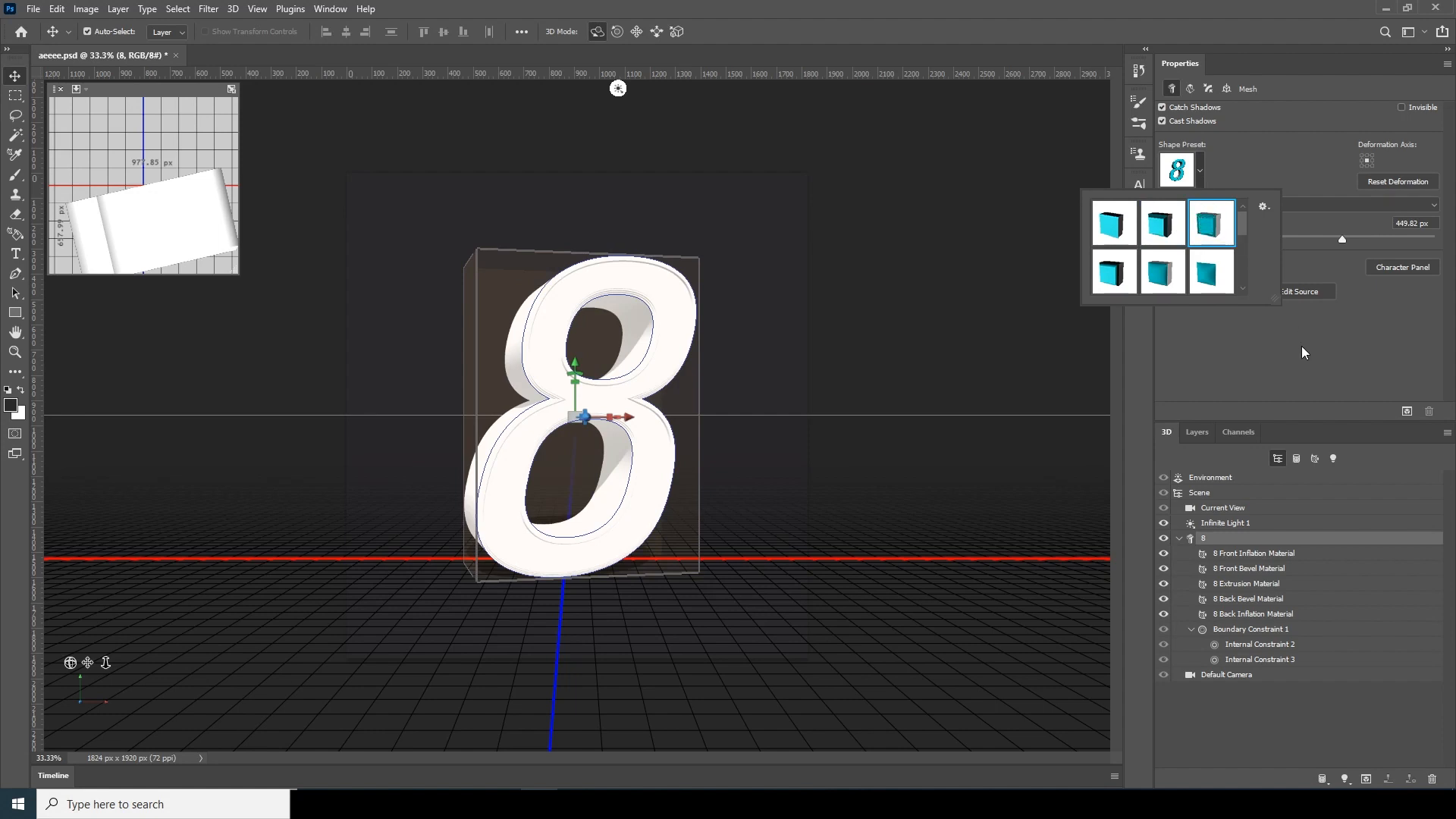
pyautogui.click(1315, 304)
# Step: Increase the extrusion depth of the 8 to about 2304 px and move it forward along the Z axis
pyautogui.moveTo(1340, 241); pyautogui.dragTo(1428, 241)
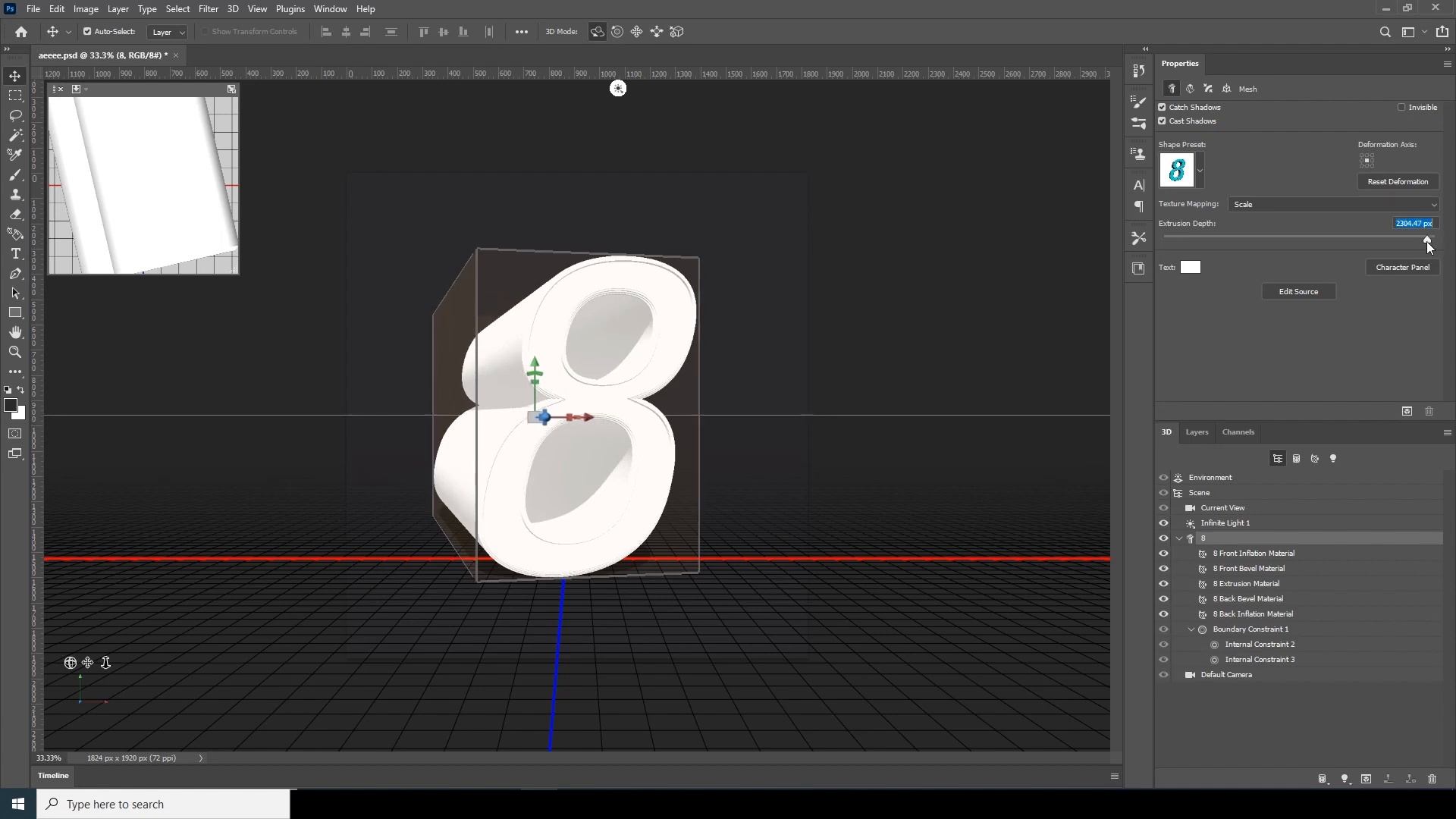
pyautogui.moveTo(545, 416); pyautogui.dragTo(615, 461)
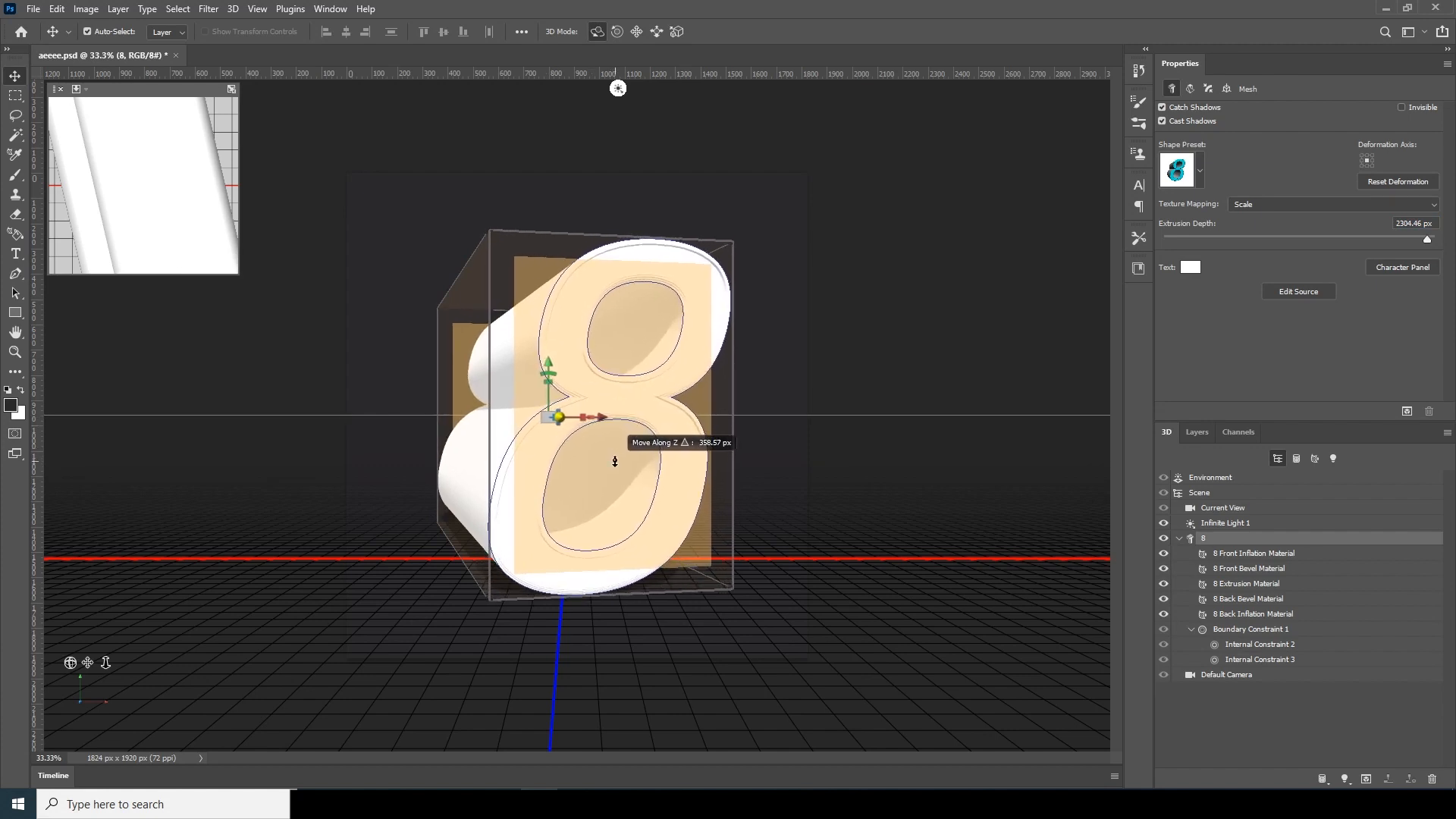
pyautogui.click(914, 506)
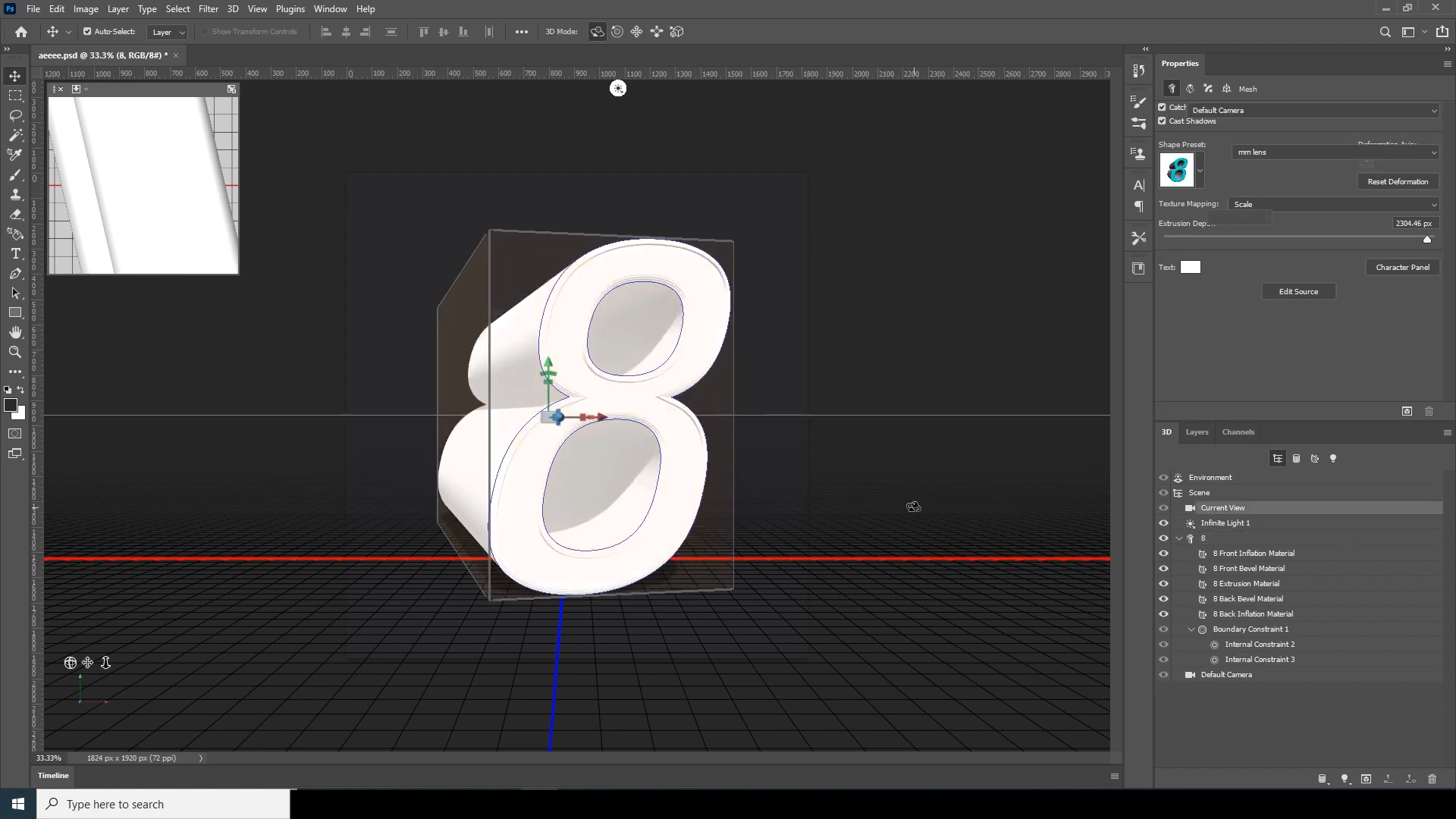
pyautogui.click(672, 466)
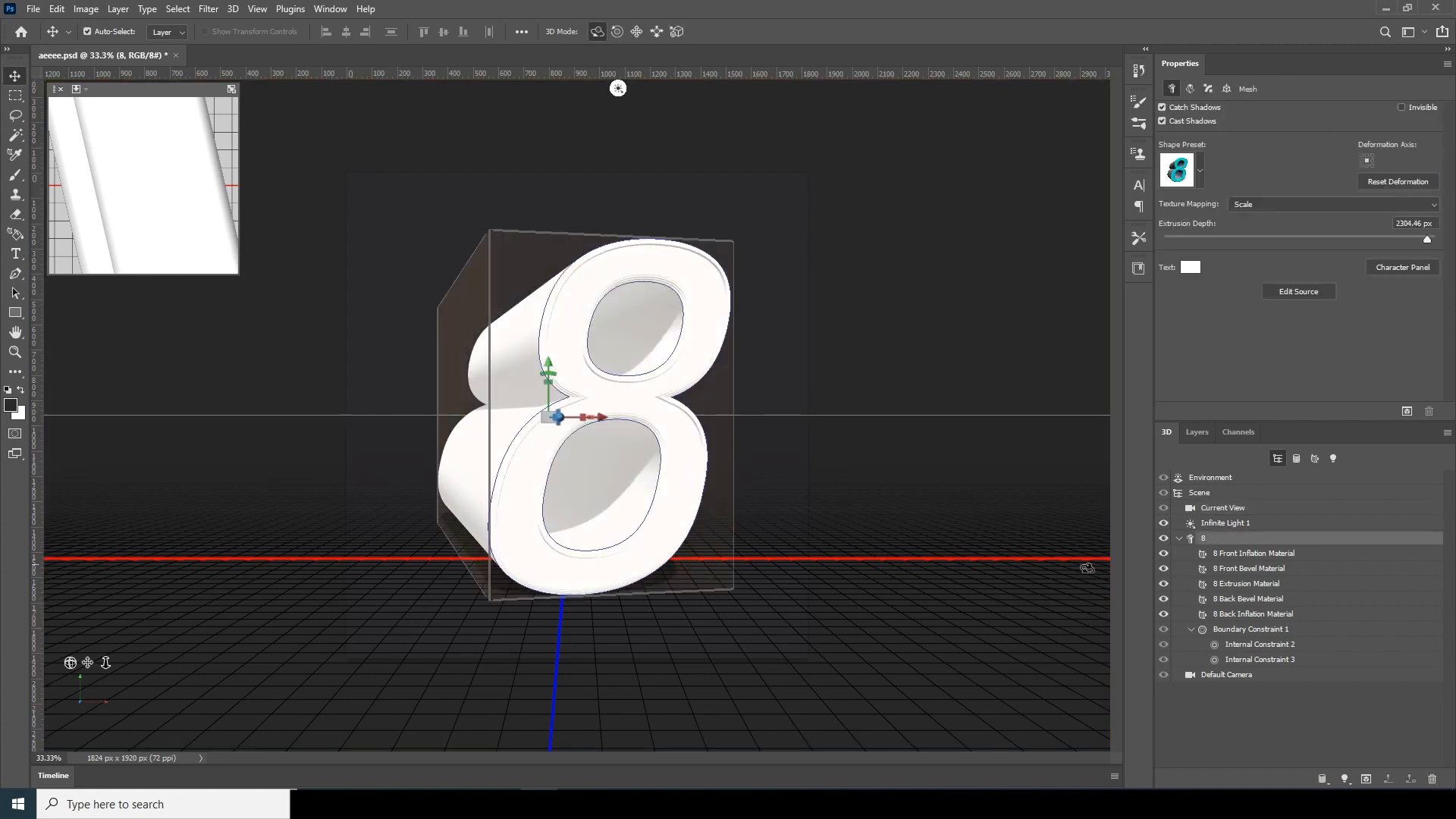
# Step: Apply the orange-gold metallic material preset with base color orange to the 8's front inflation material
pyautogui.click(1234, 554)
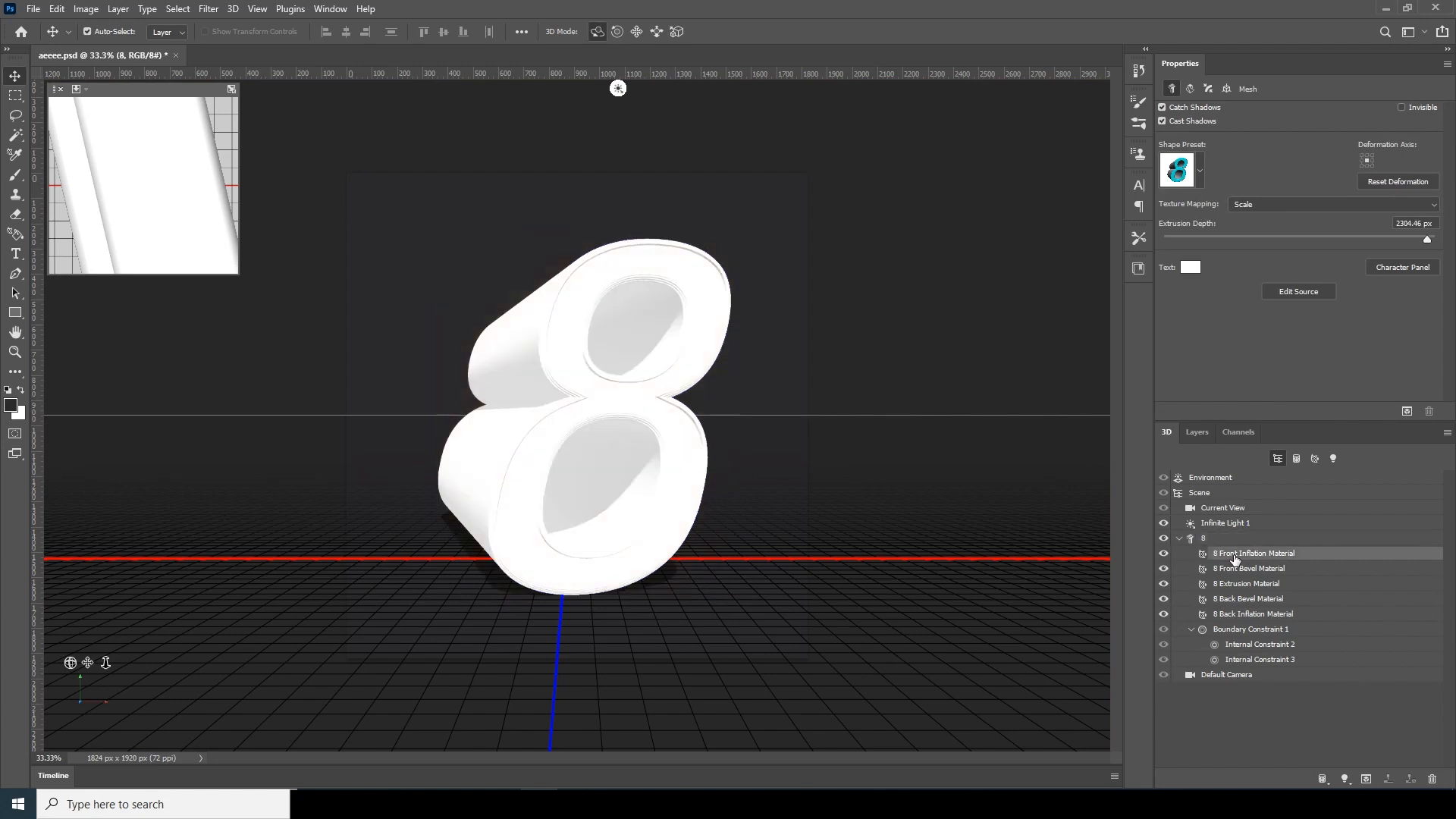
pyautogui.click(1437, 126)
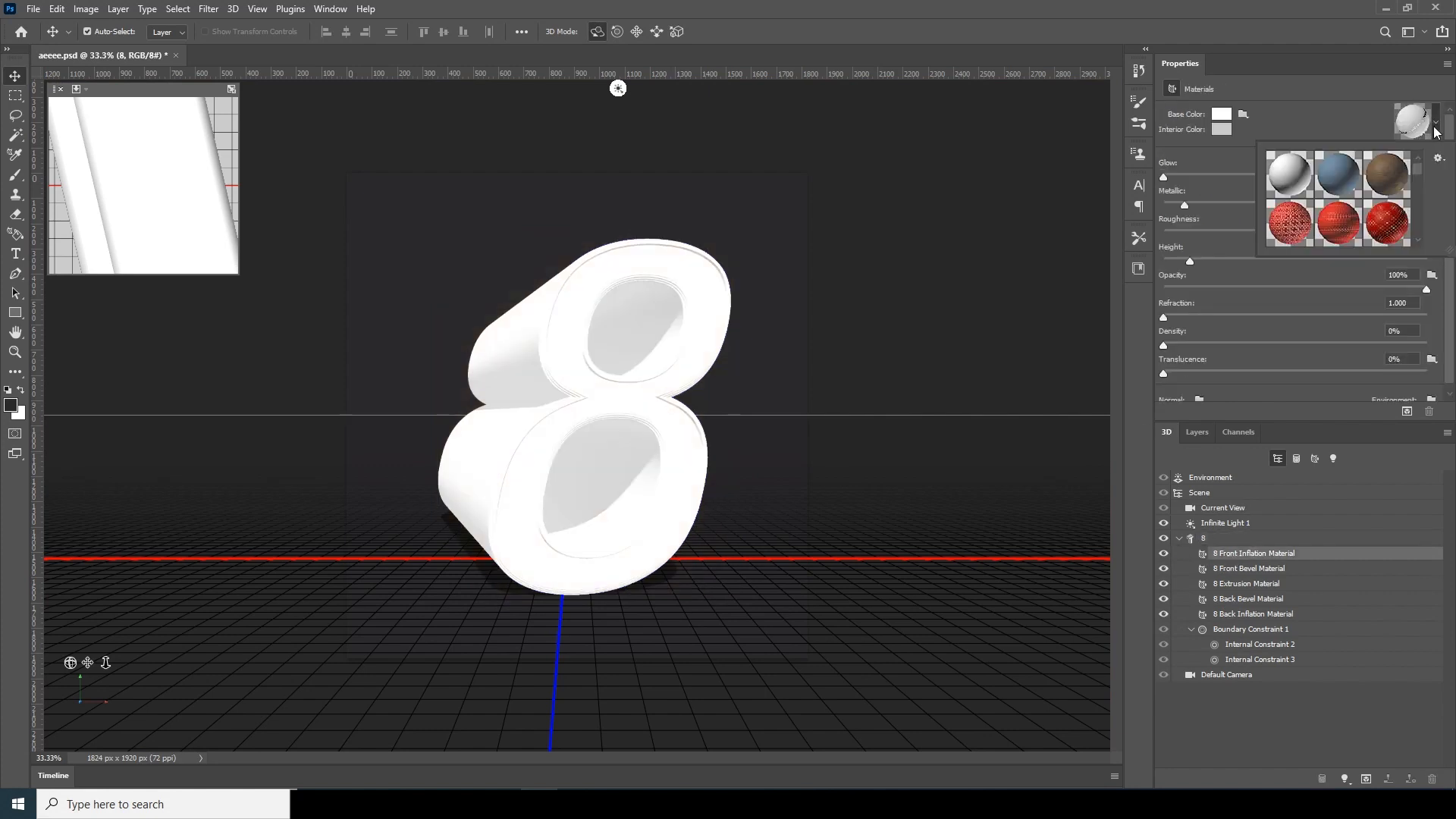
pyautogui.moveTo(1419, 175); pyautogui.dragTo(1422, 198)
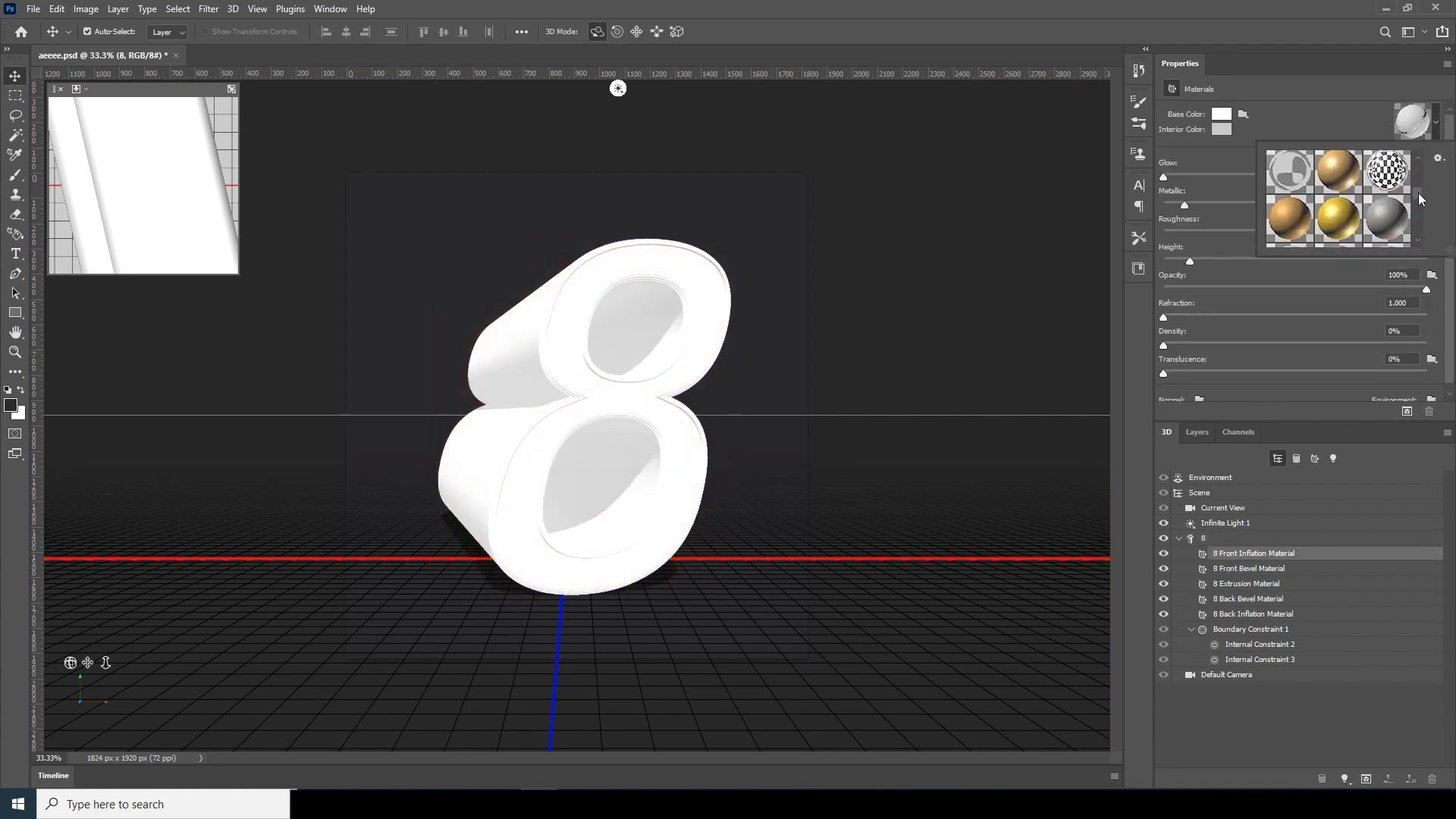
pyautogui.click(1344, 177)
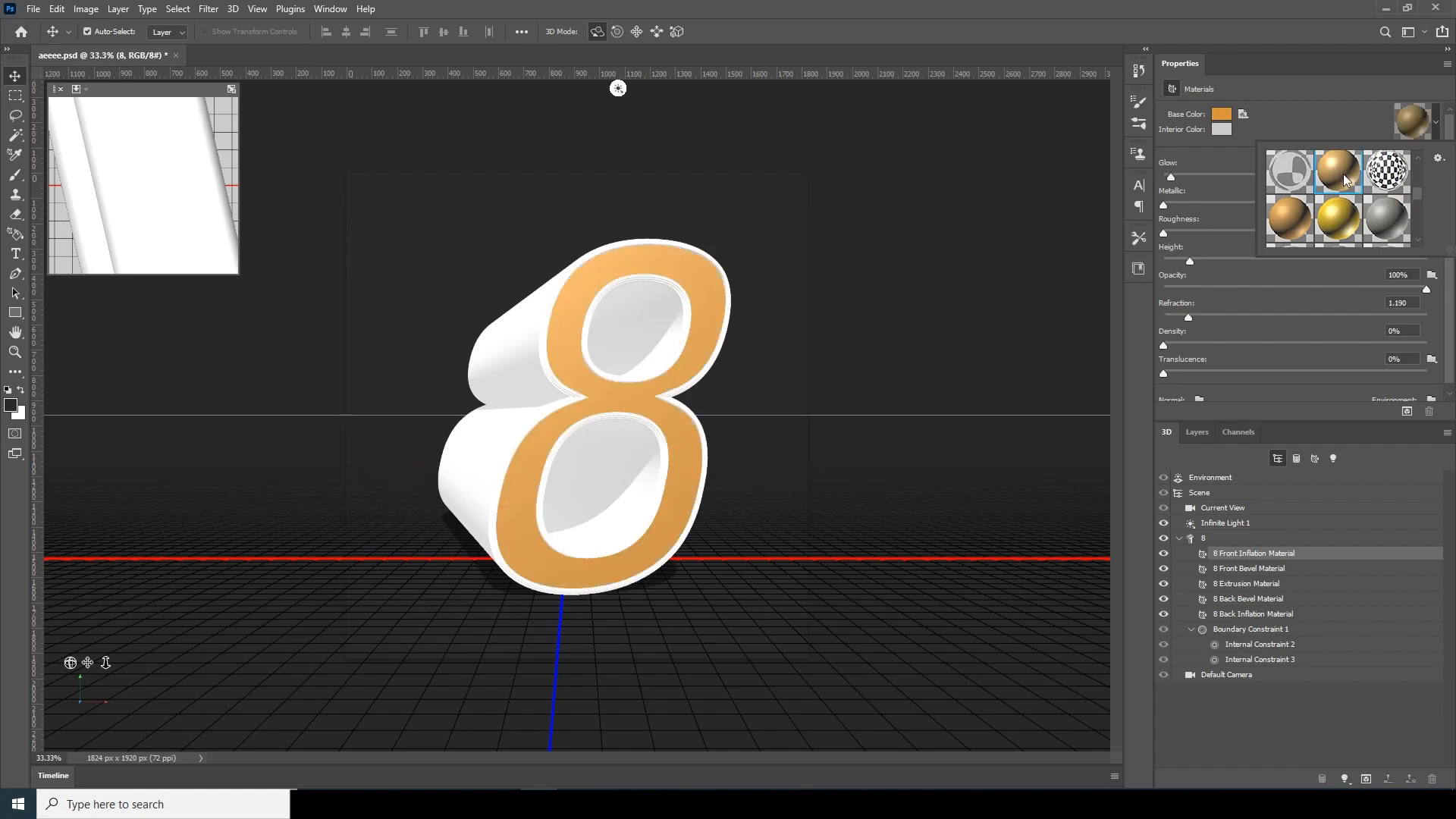
pyautogui.click(1302, 223)
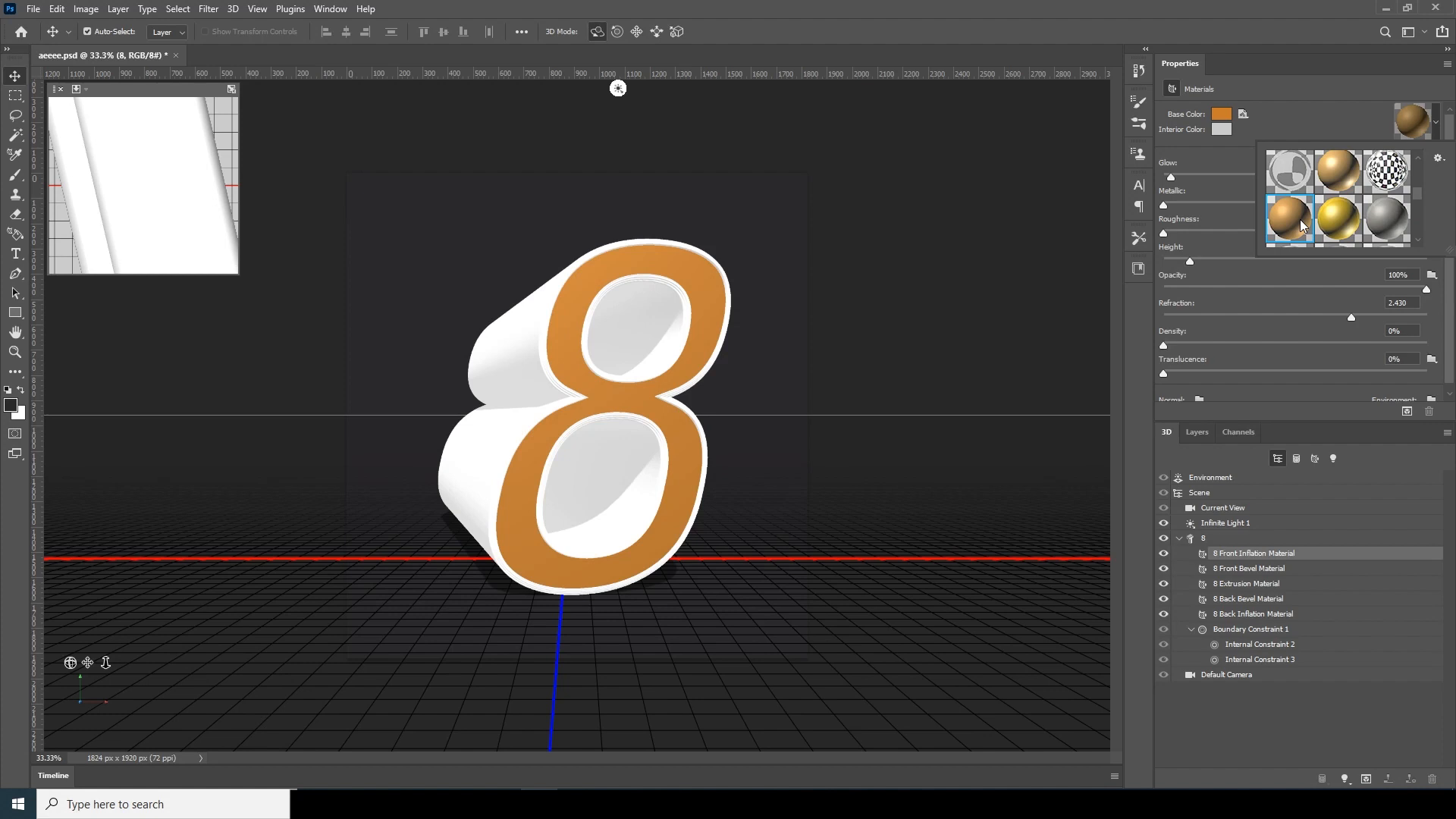
# Step: Set the front inflation material's Metallic to 100% and its Glow to 0%
pyautogui.click(1206, 220)
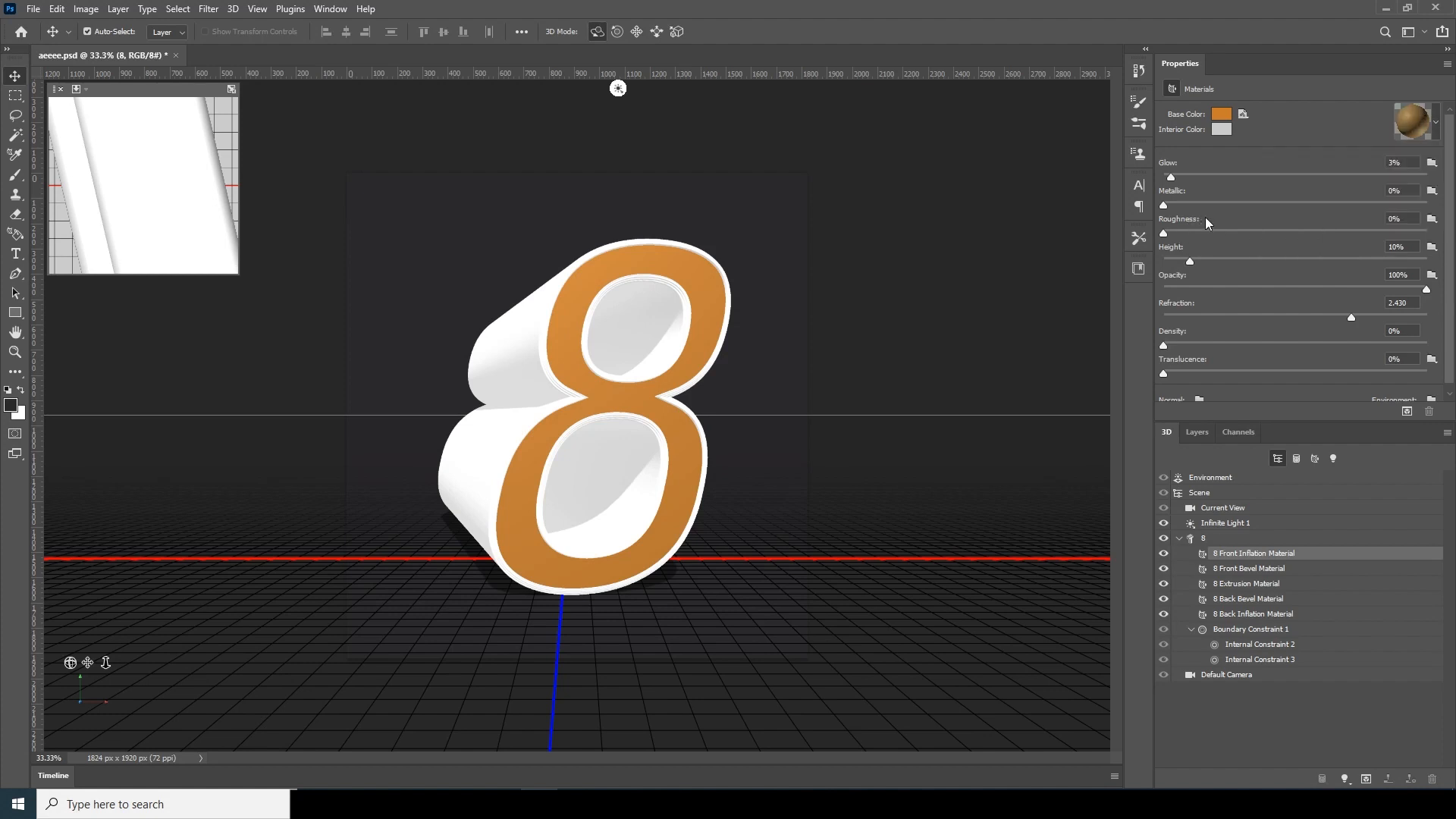
pyautogui.moveTo(1294, 203); pyautogui.dragTo(1445, 207)
pyautogui.moveTo(1172, 179); pyautogui.dragTo(1095, 178)
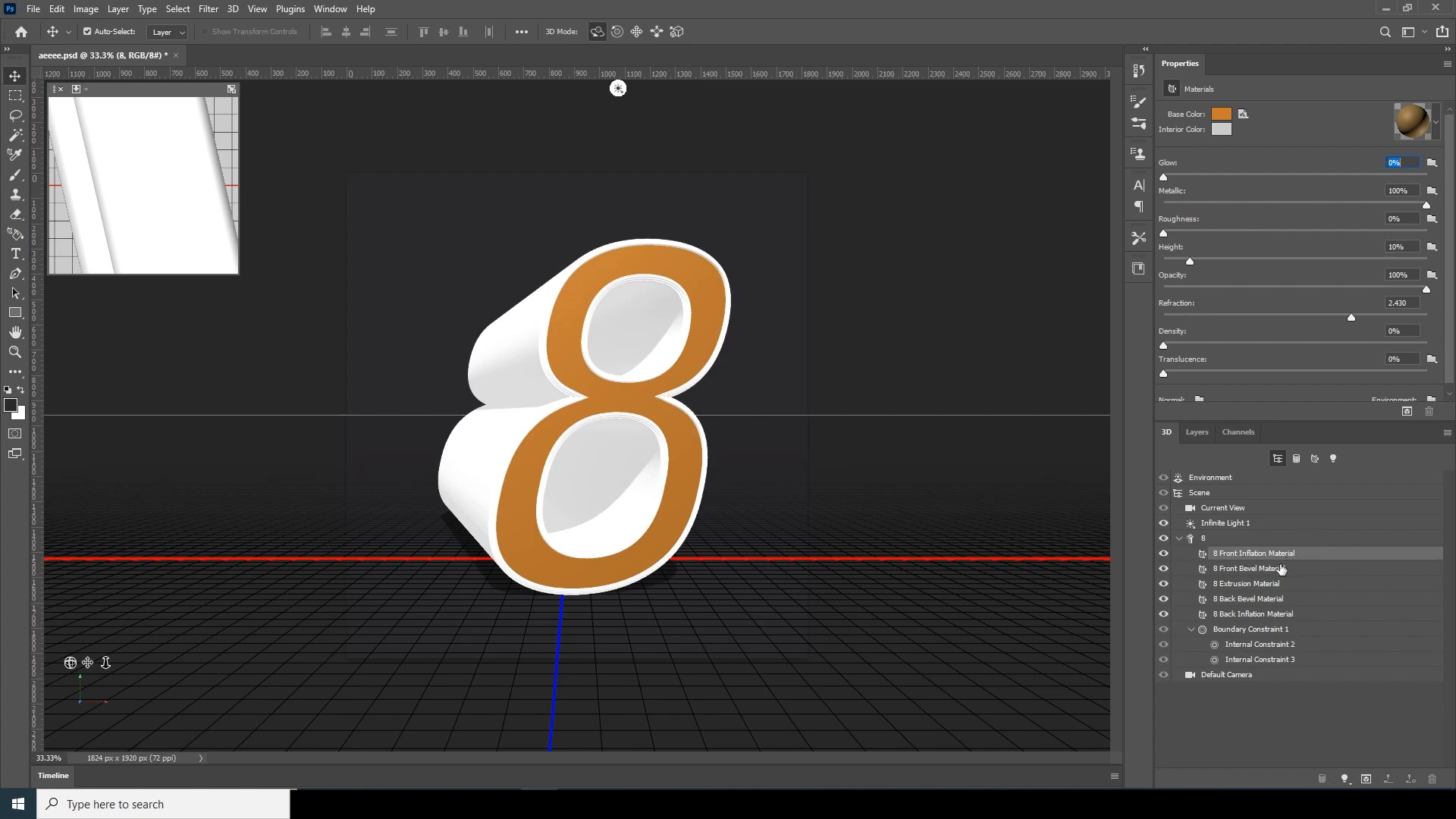
# Step: Apply the orange-gold metallic preset to the 8's front bevel material, lowering its Glow and raising its Metallic value
pyautogui.click(1236, 572)
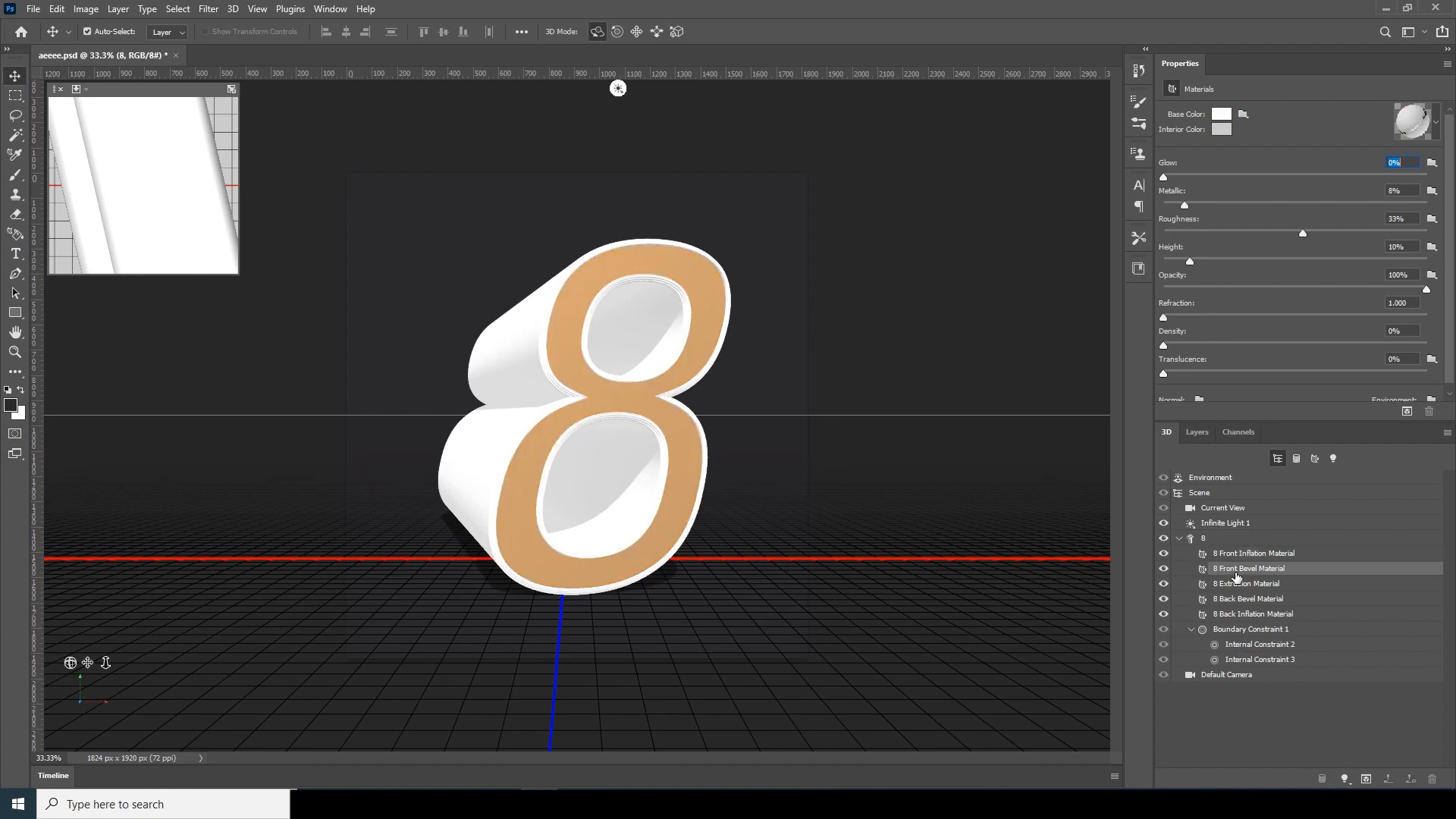
pyautogui.click(1436, 123)
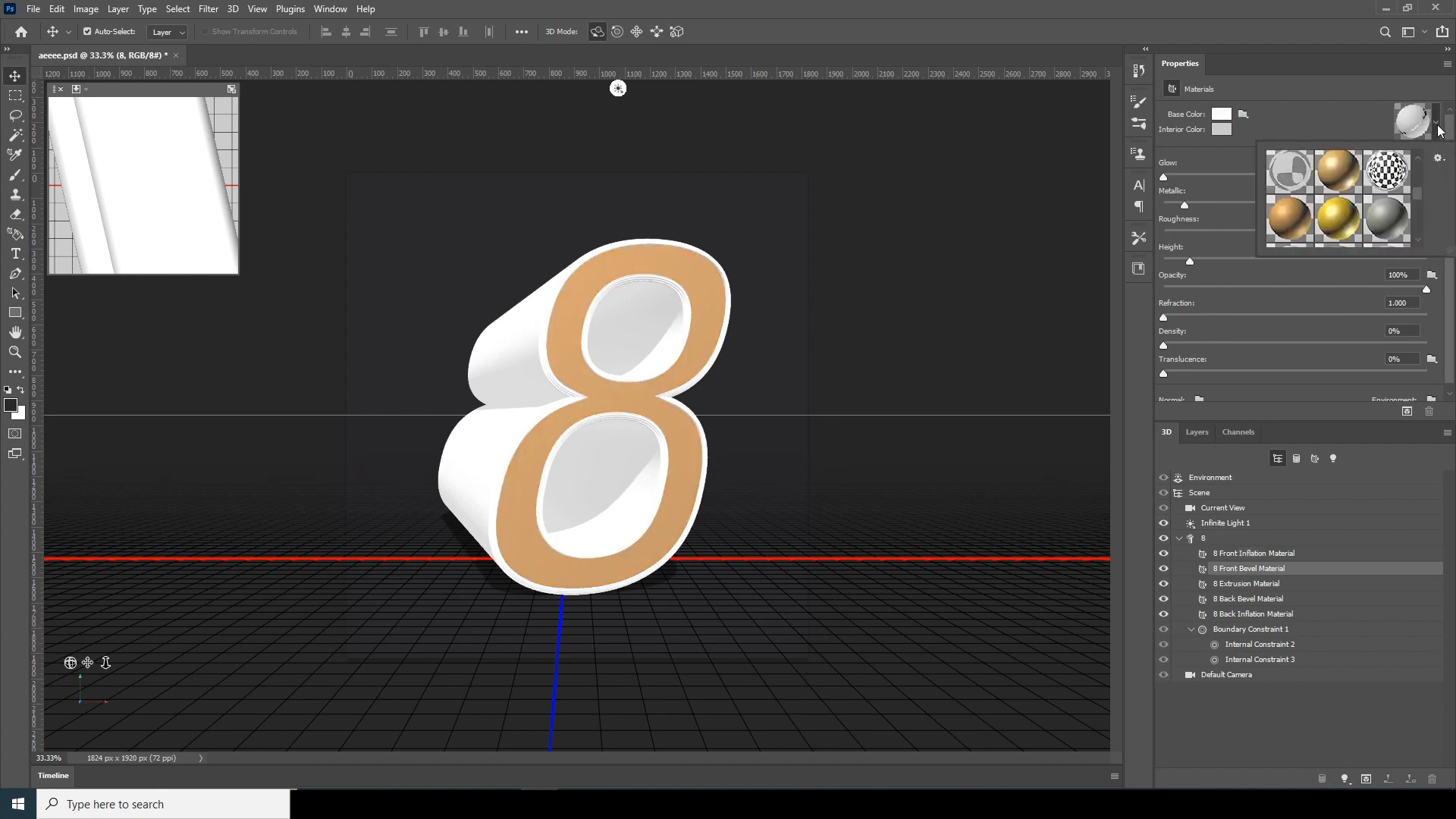
pyautogui.click(1291, 220)
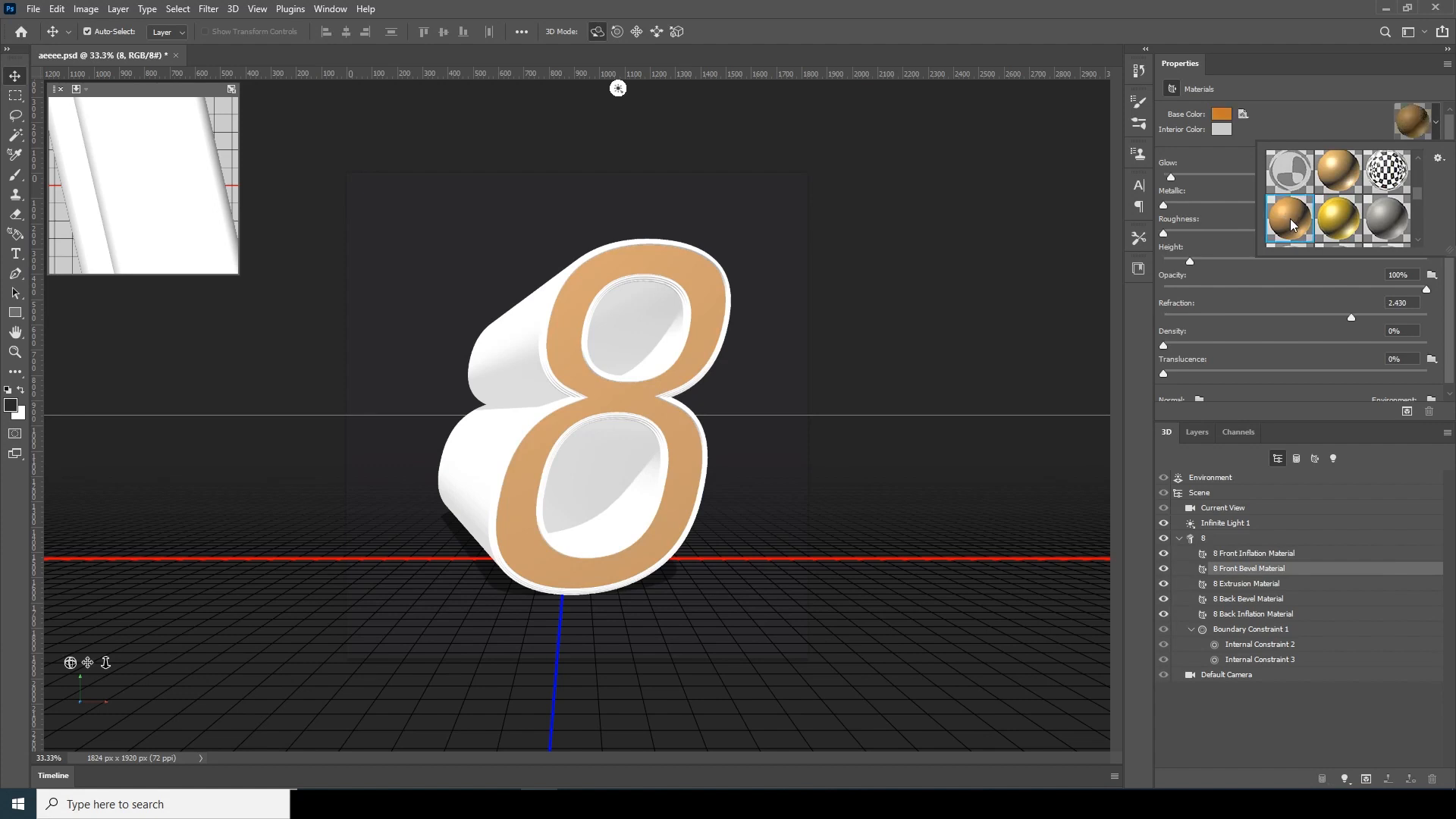
pyautogui.click(1203, 185)
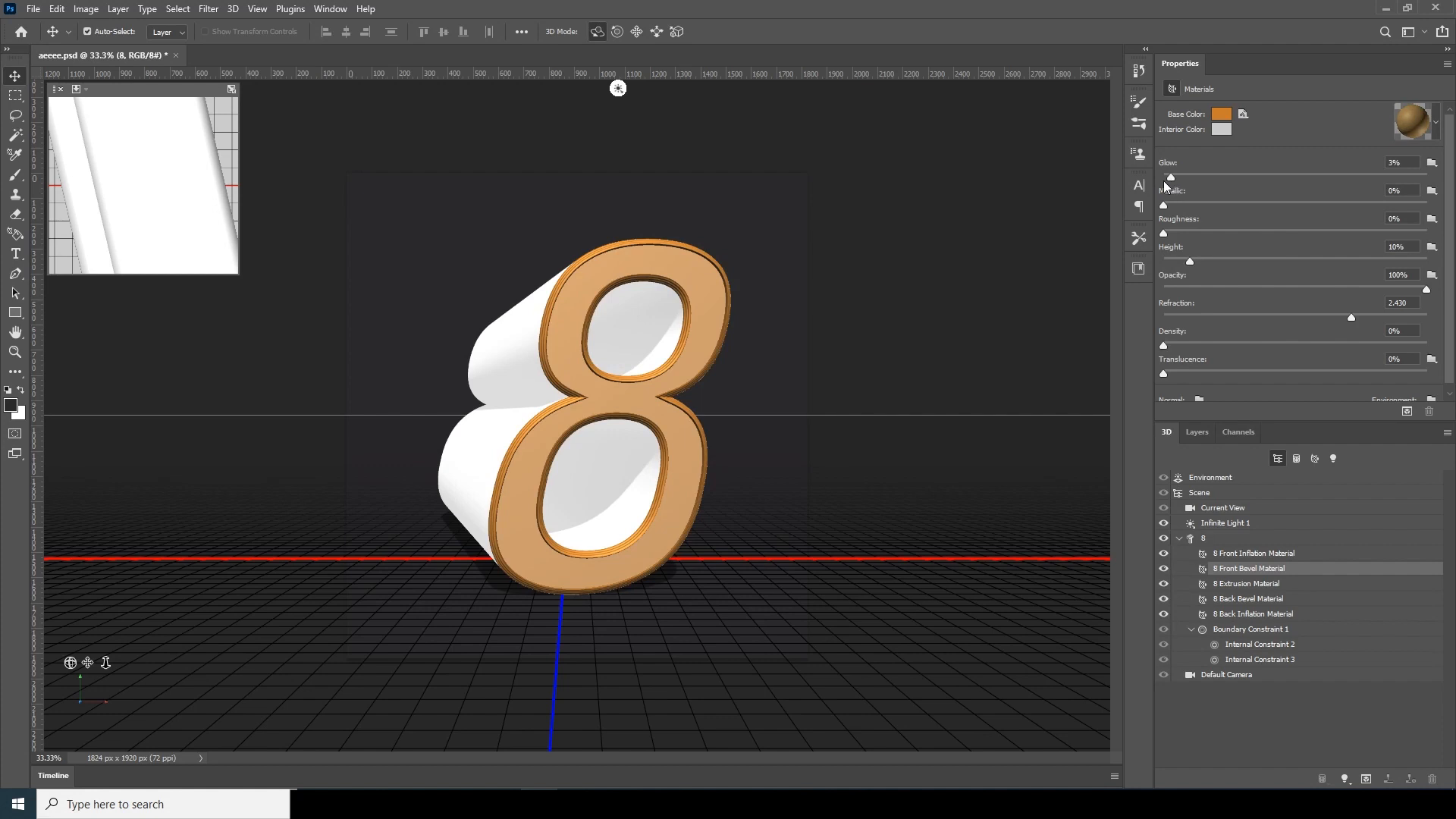
pyautogui.moveTo(1169, 178); pyautogui.dragTo(1269, 209)
# Step: Apply the orange-gold metallic preset to the 8's extrusion material and set its Metallic to 61%
pyautogui.click(1246, 583)
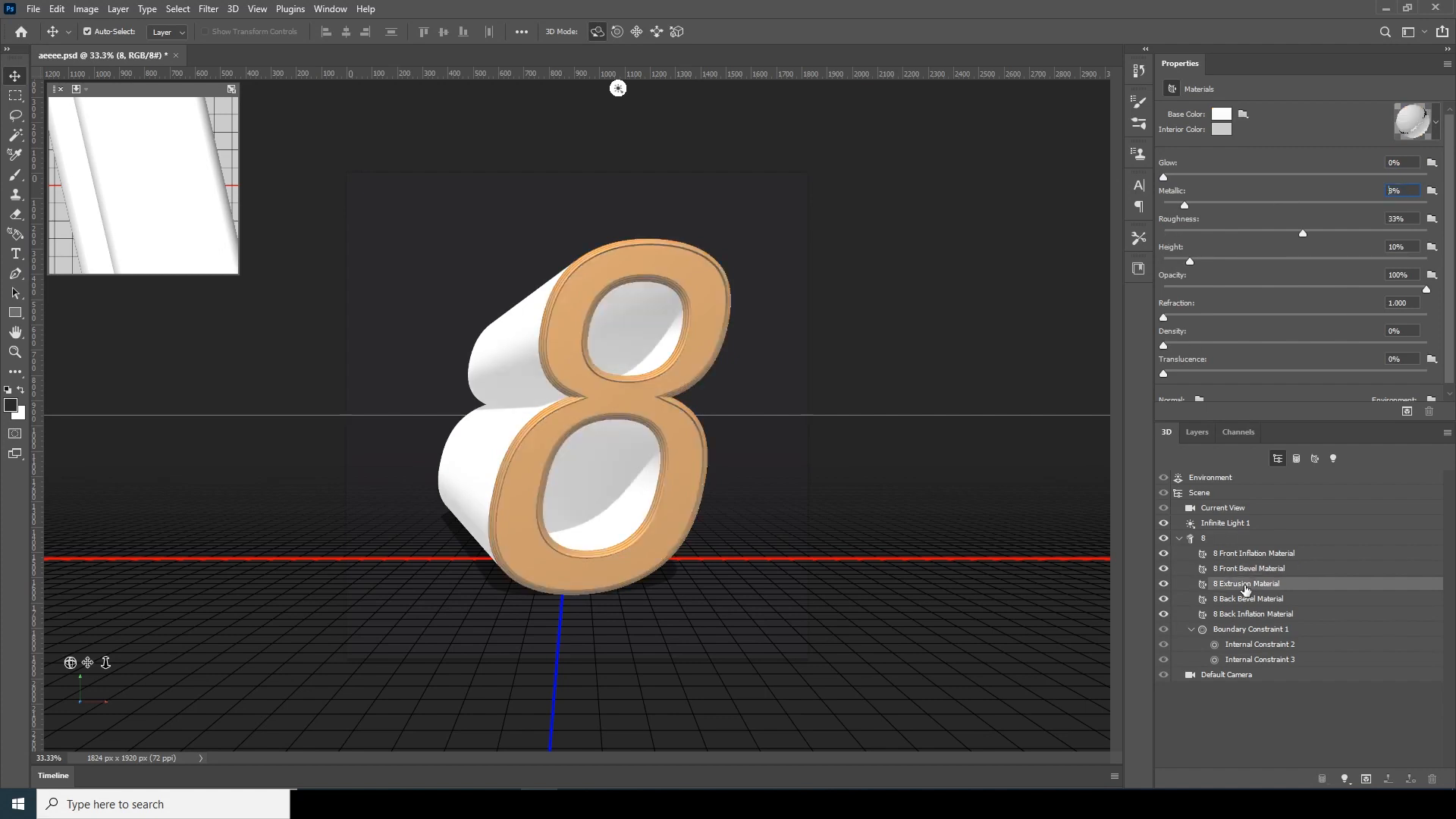
pyautogui.click(1436, 123)
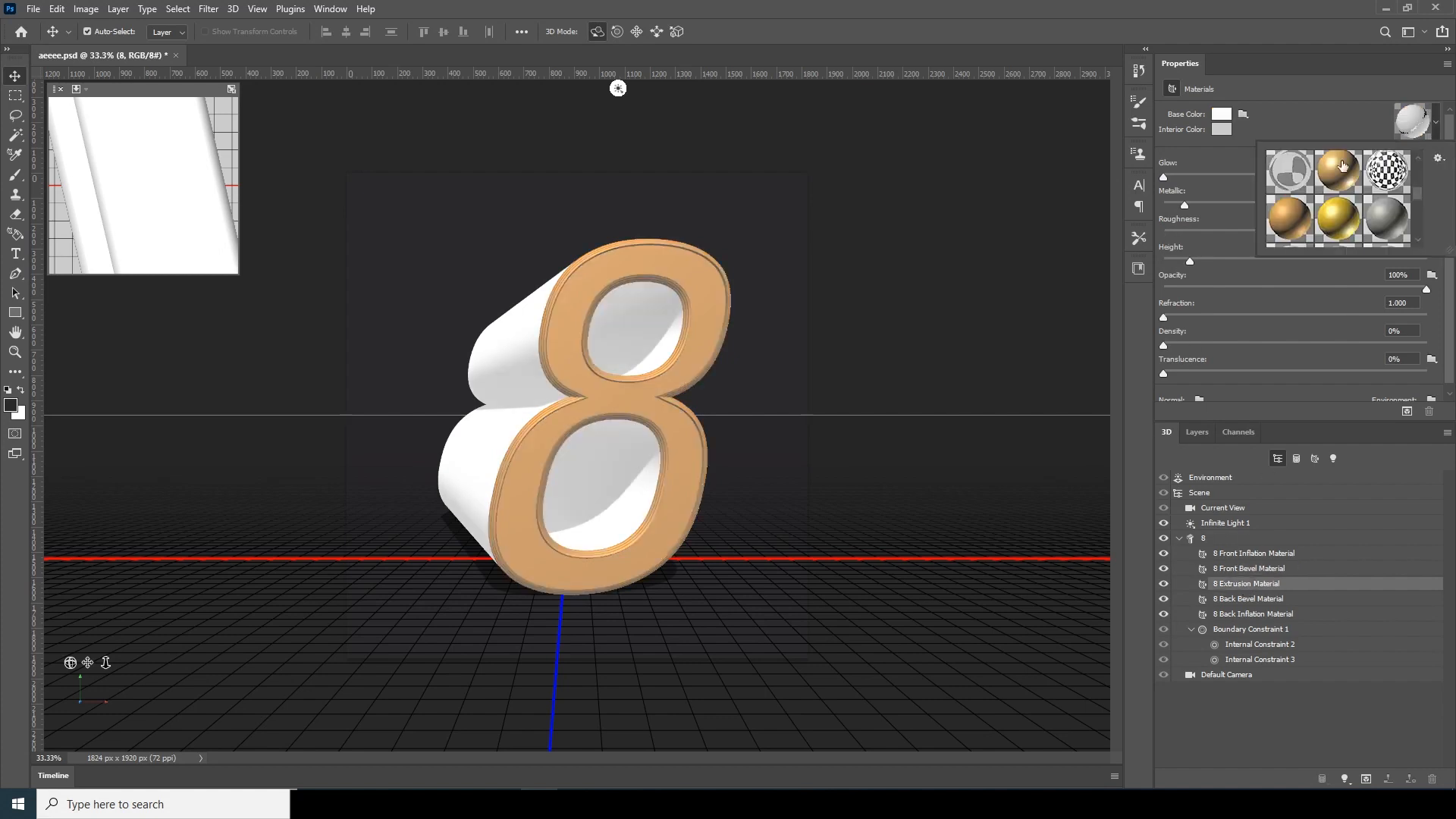
pyautogui.click(1284, 222)
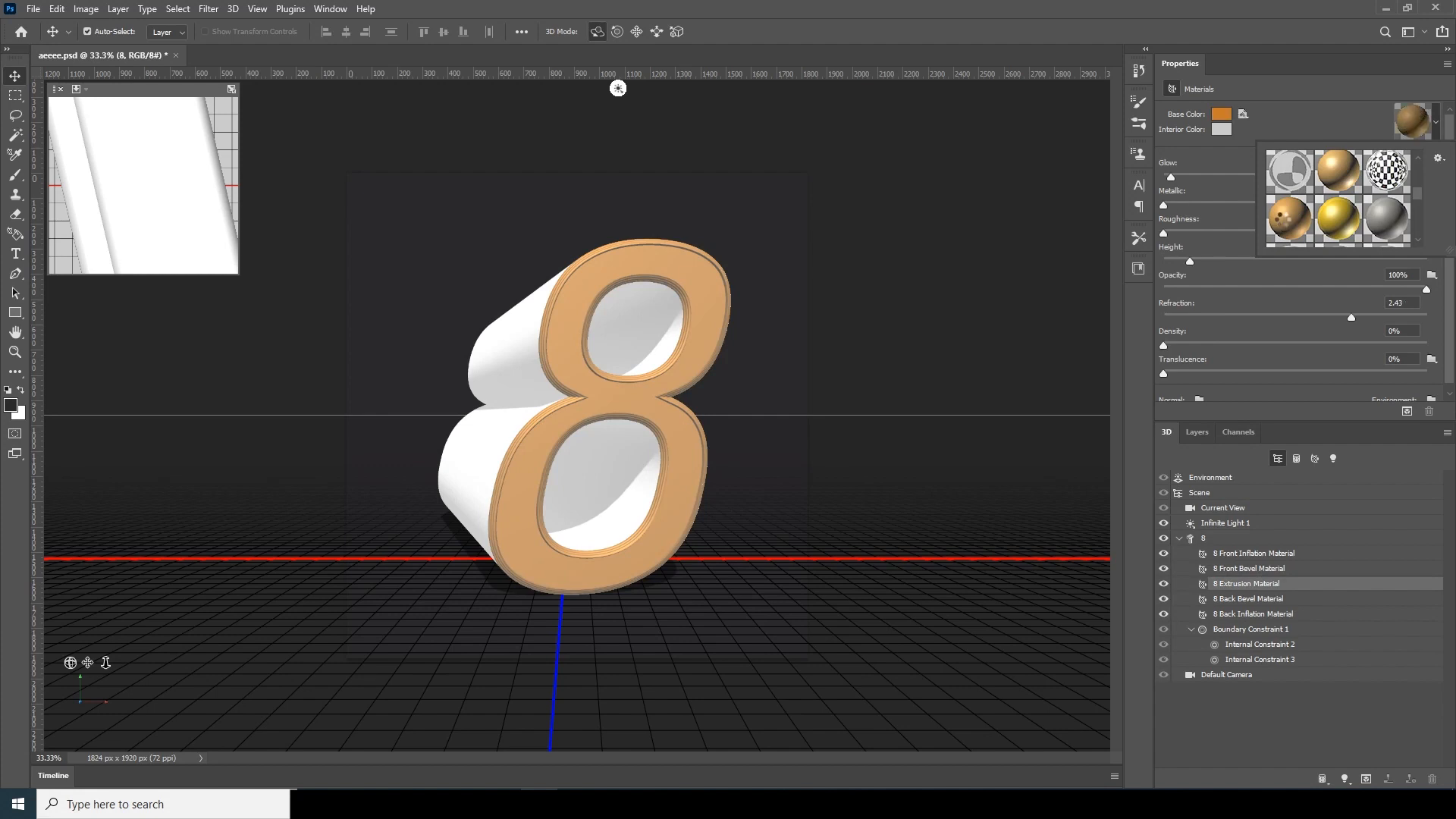
pyautogui.click(1282, 222)
pyautogui.moveTo(1225, 203); pyautogui.dragTo(1322, 205)
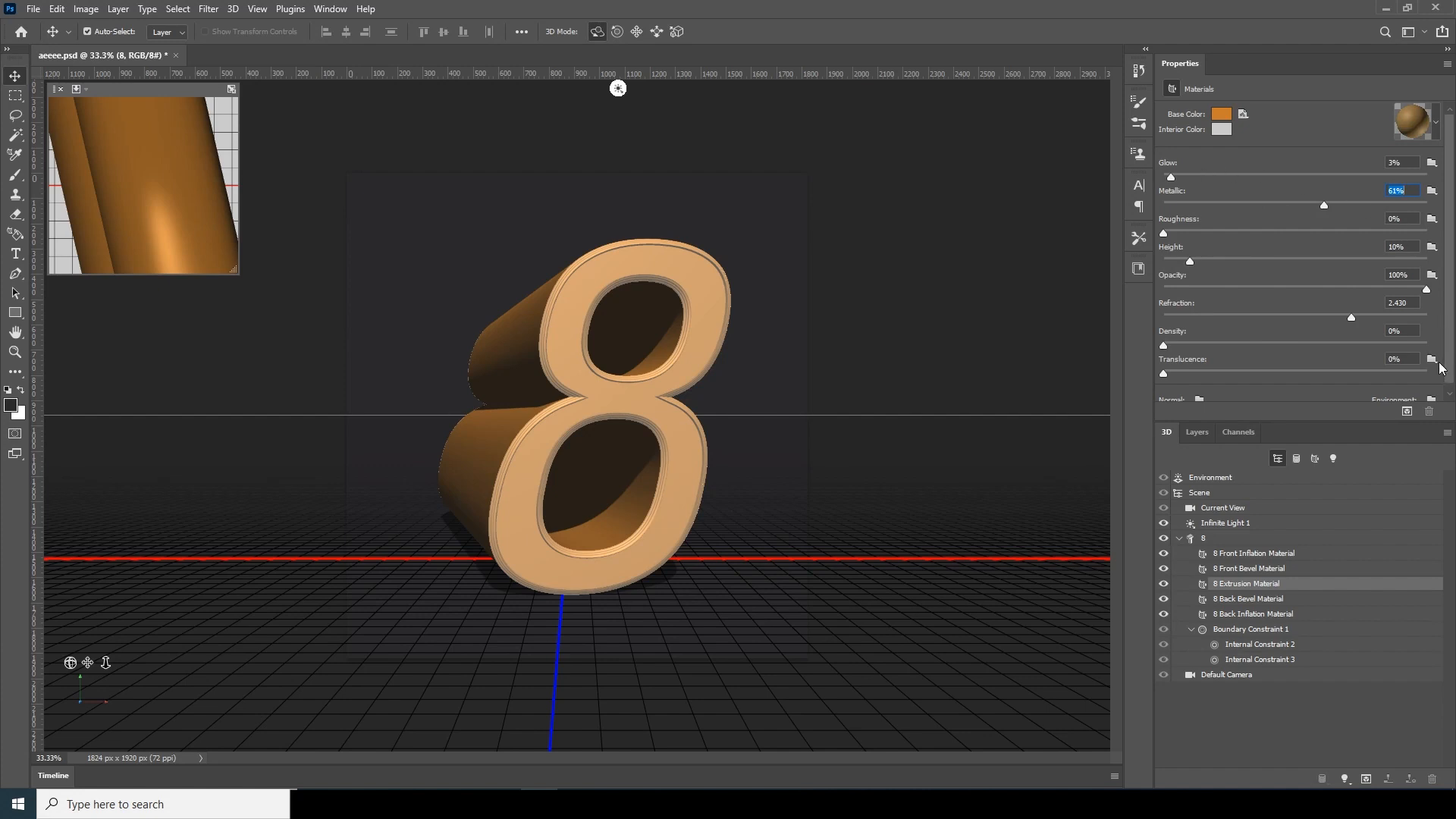
pyautogui.scroll(-1, 1451, 370)
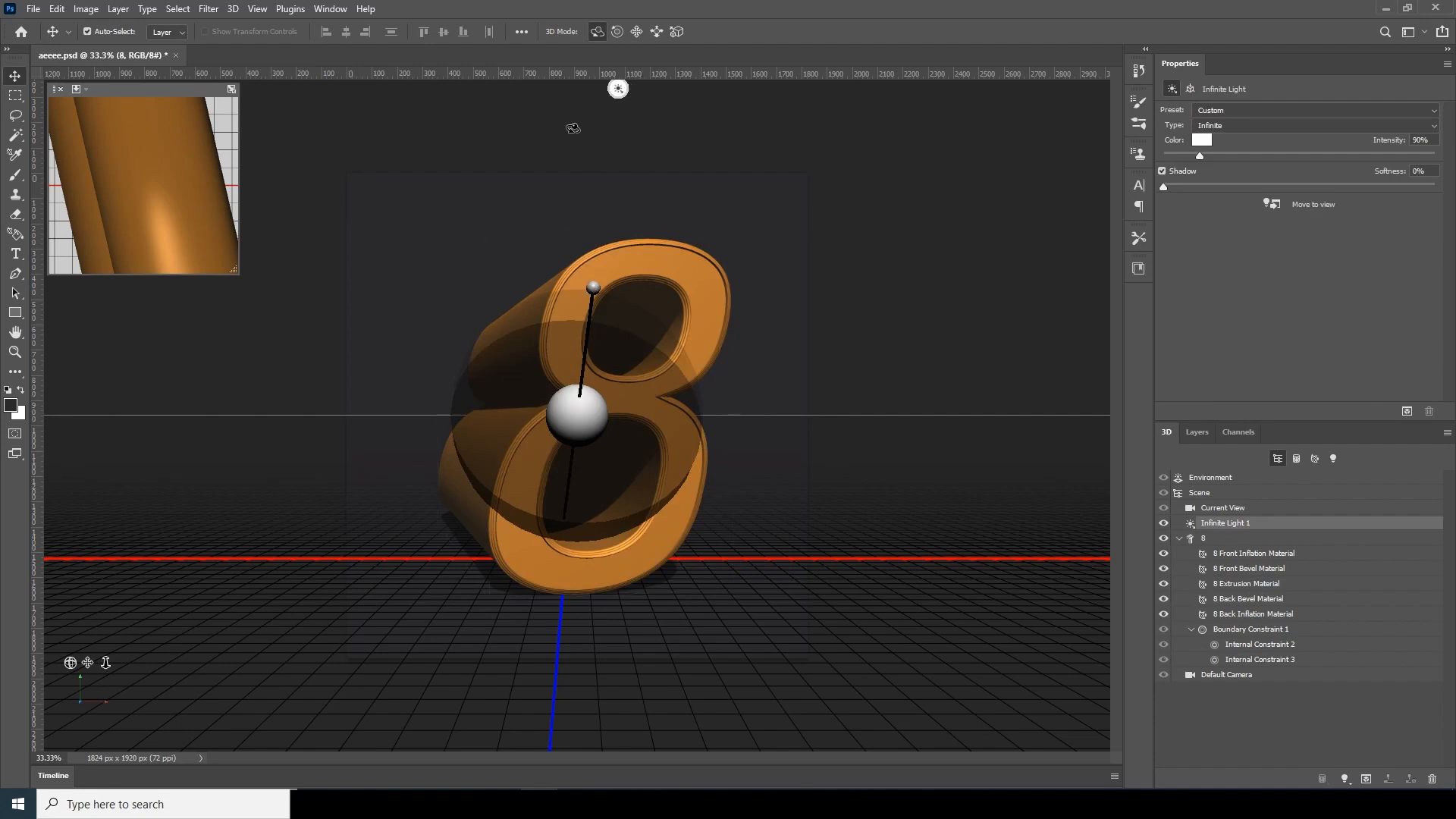
# Step: Deselect the light and render the 8's 3D layer
pyautogui.click(695, 128)
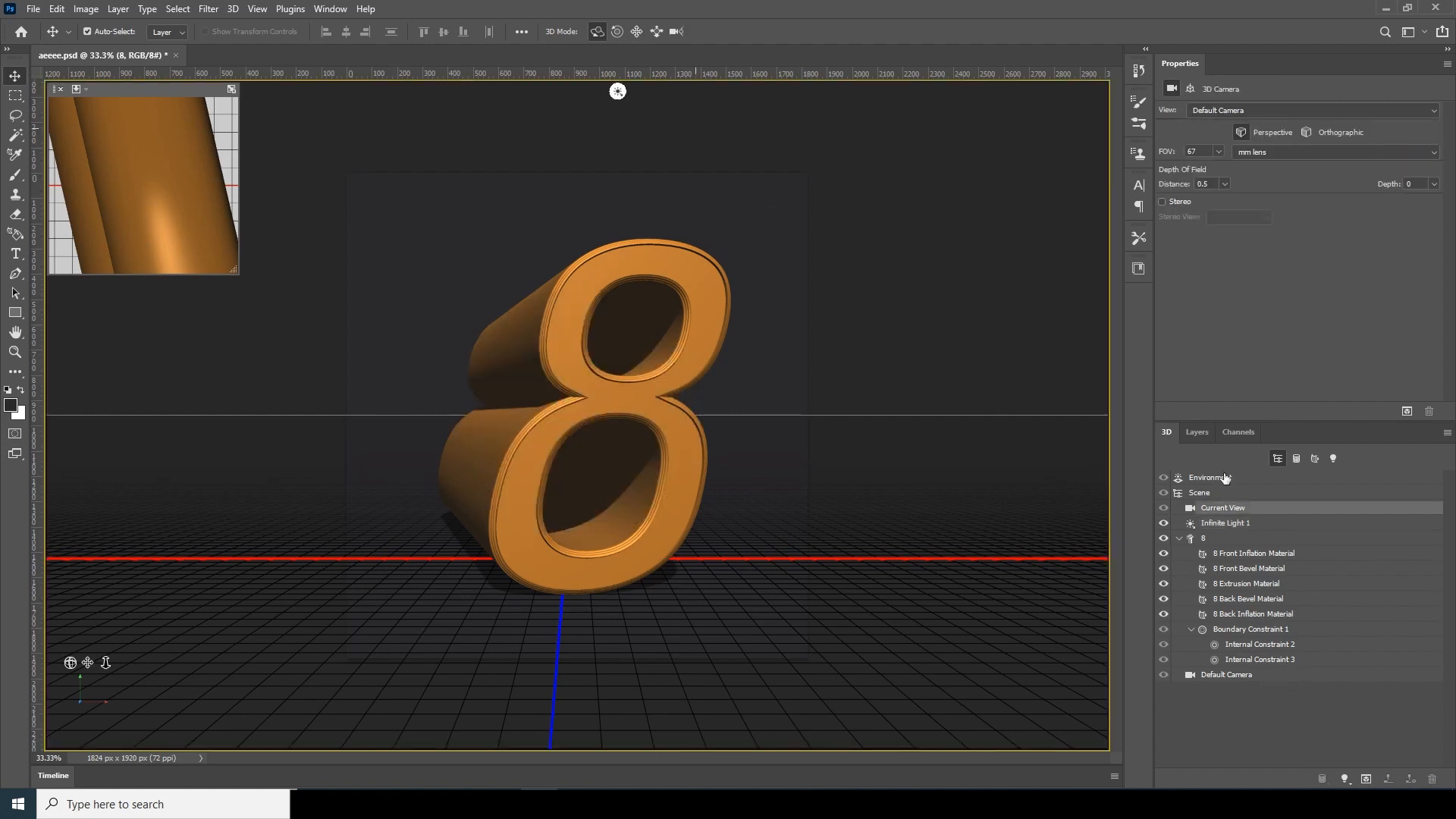
pyautogui.click(1203, 432)
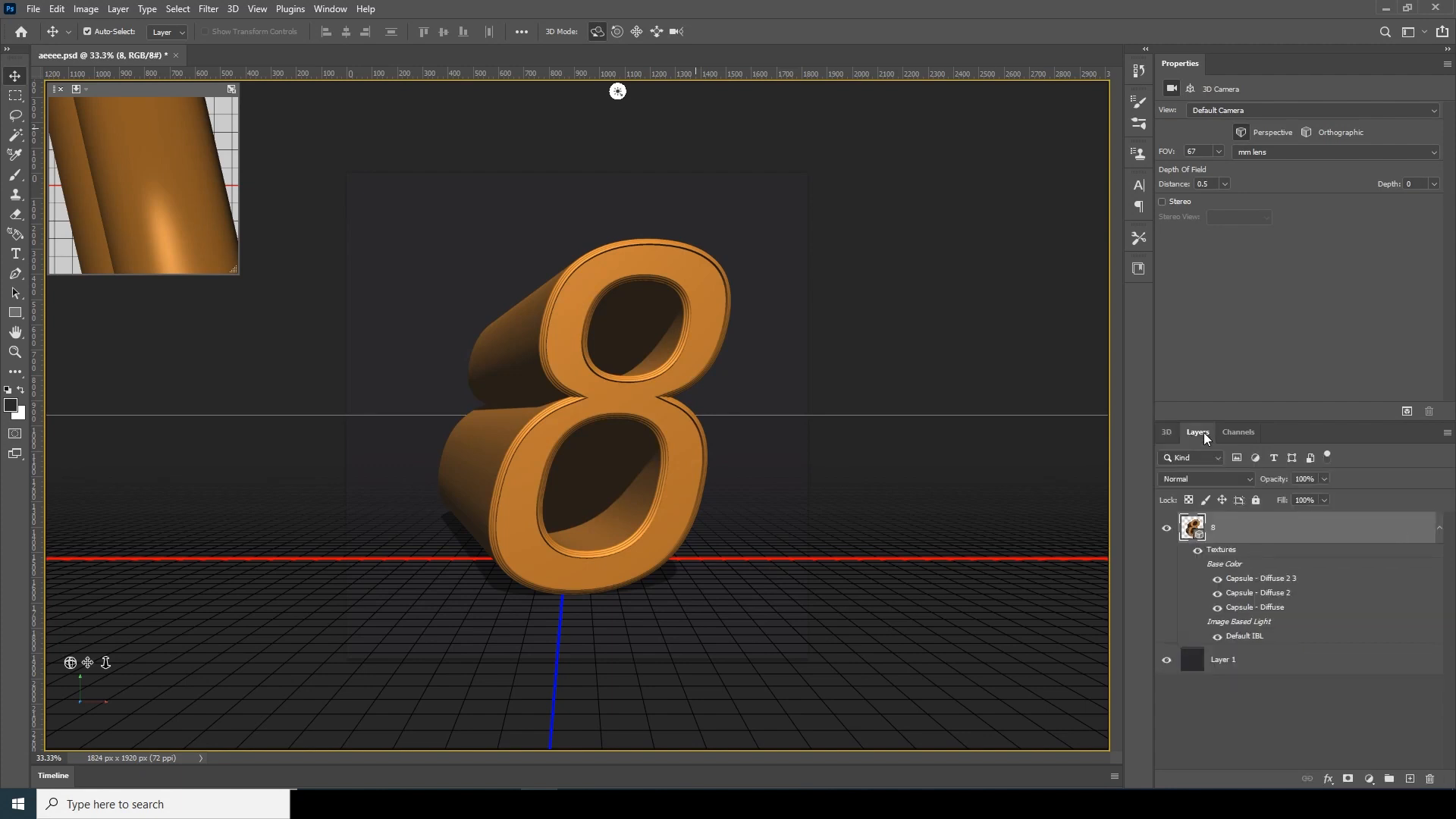
pyautogui.rightClick(1265, 537)
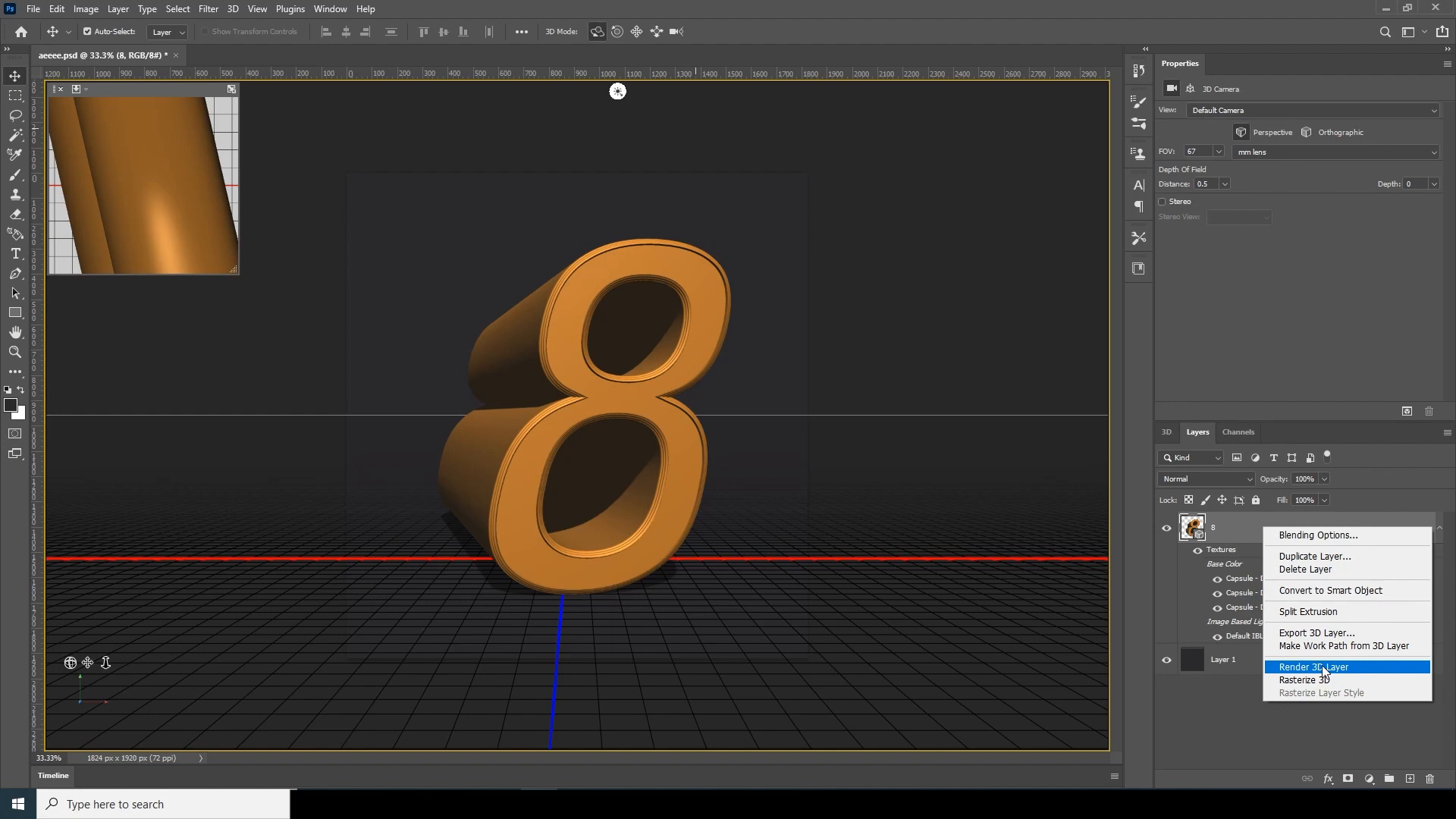
pyautogui.click(1322, 666)
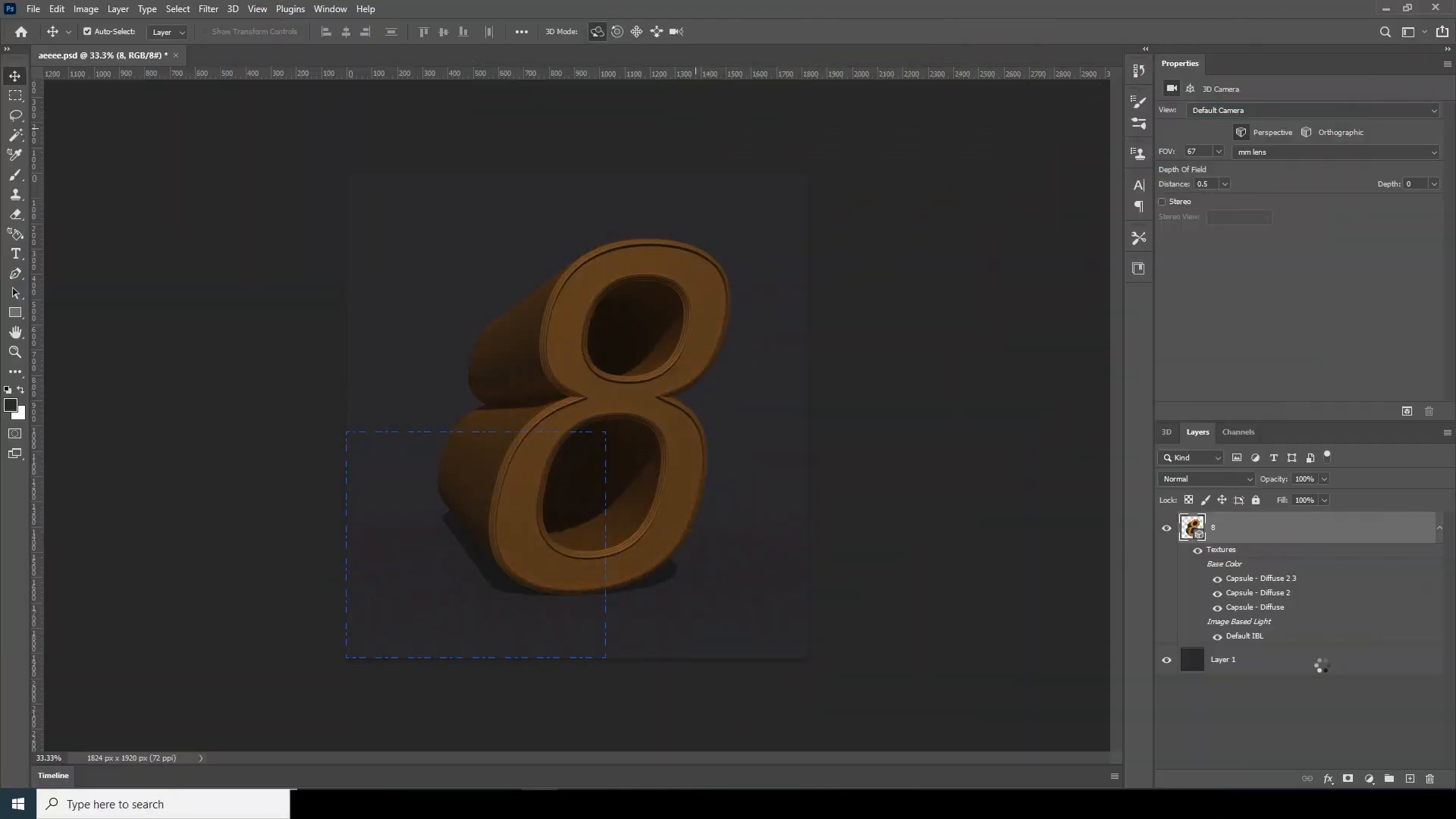
pyautogui.click(1216, 722)
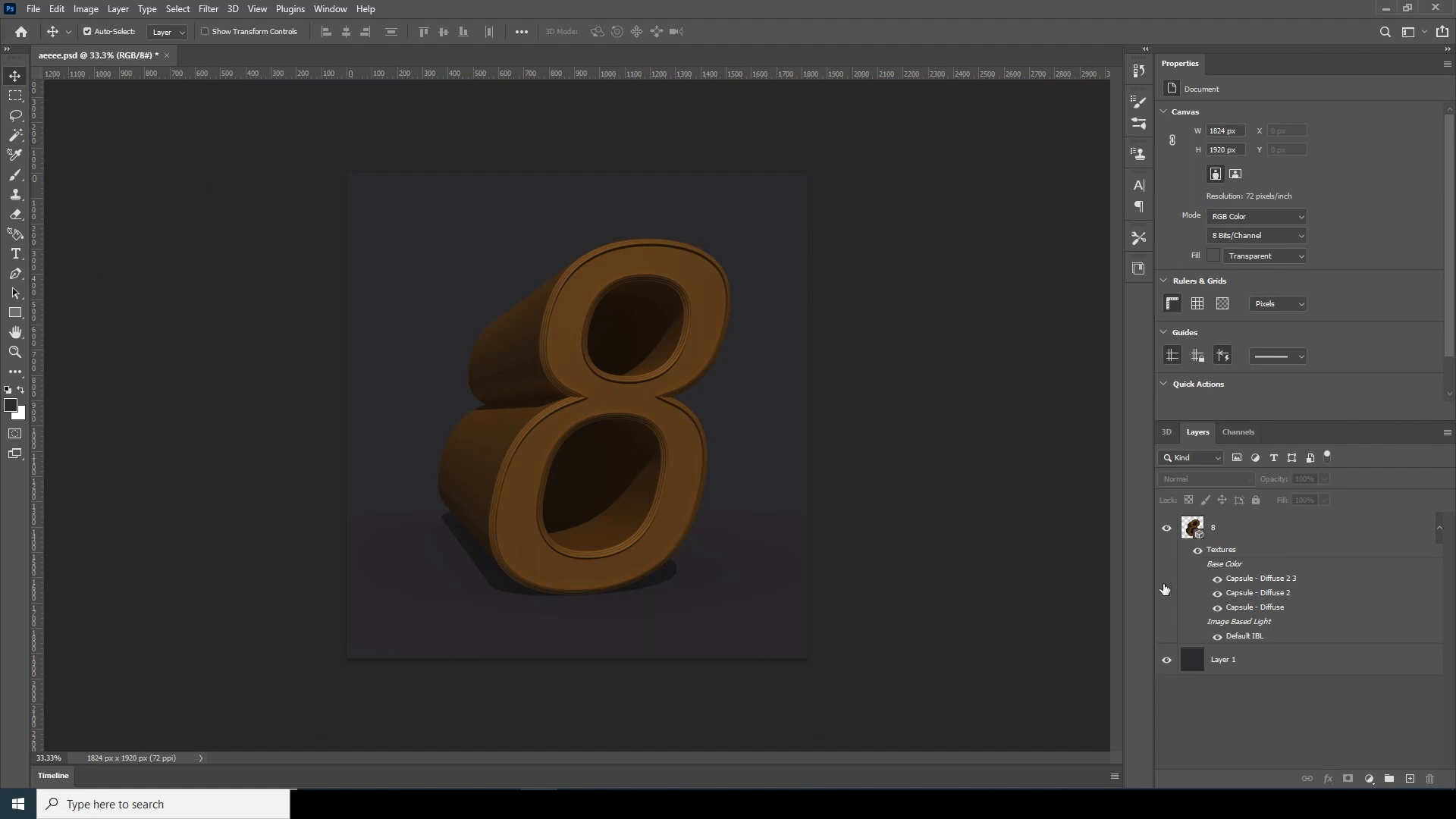
# Step: Rasterize the 3D layer of the 8 into a regular pixel layer
pyautogui.click(1229, 535)
pyautogui.rightClick(1229, 536)
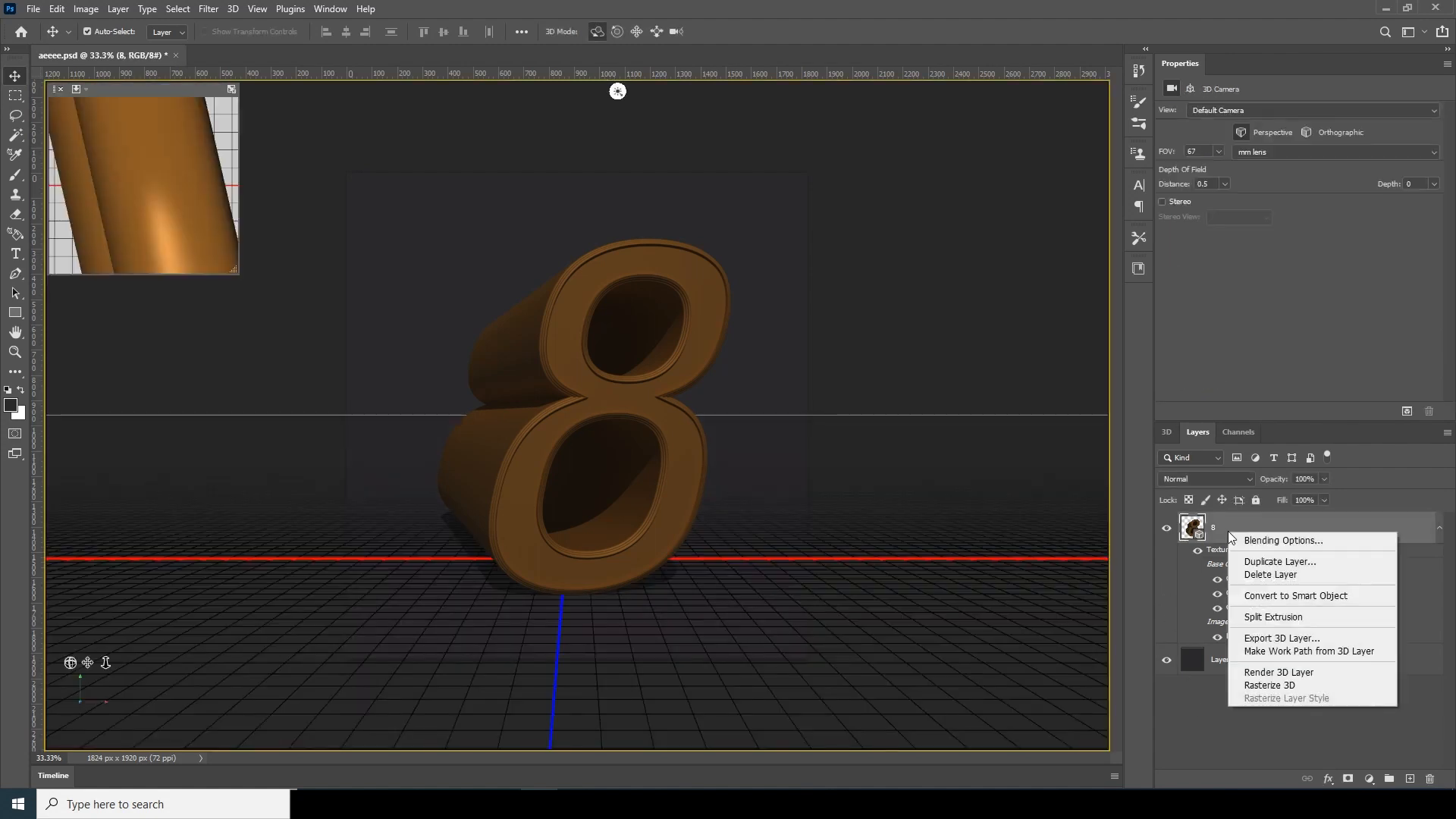
pyautogui.click(1267, 686)
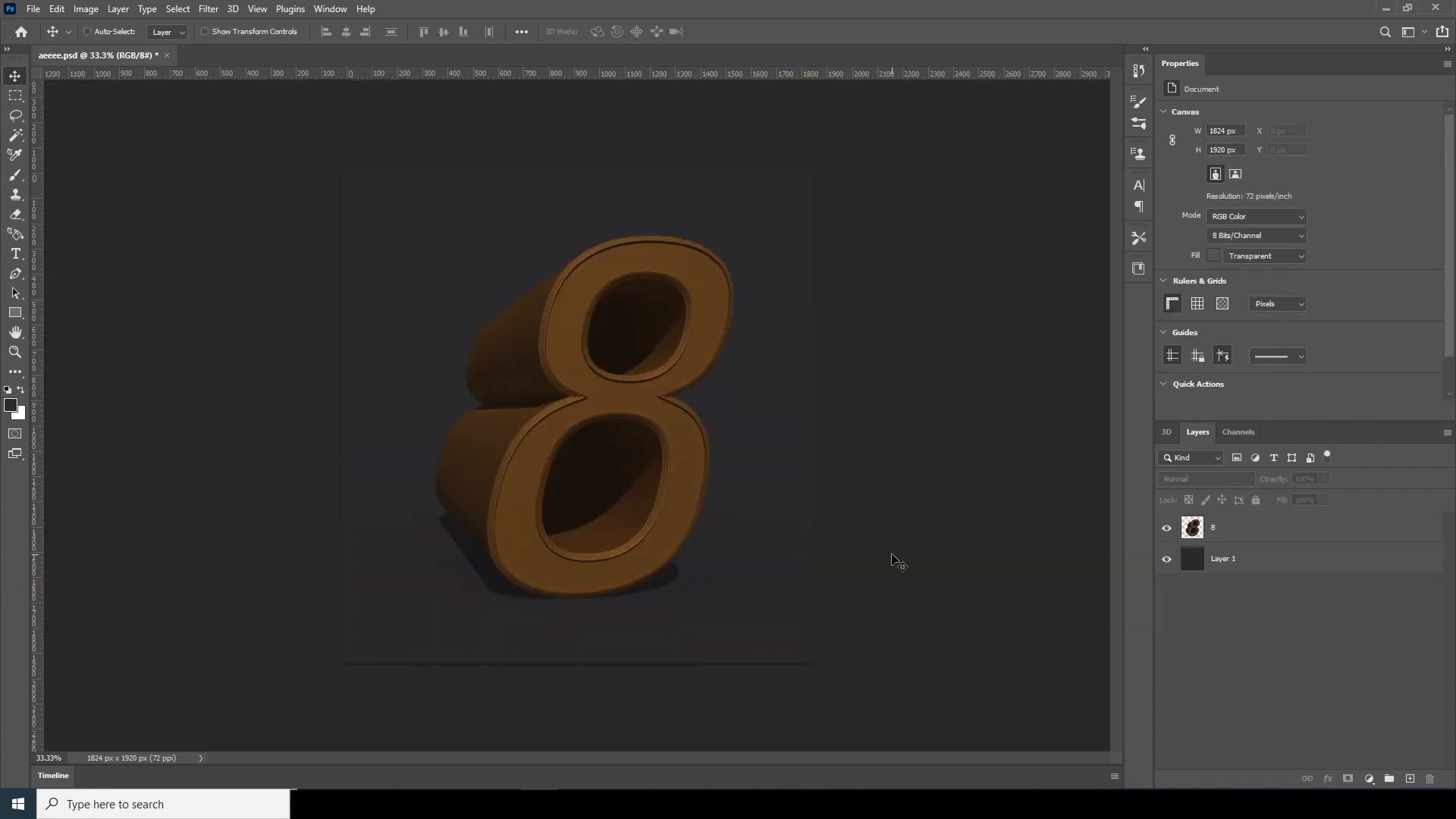
# Step: Copy the football player cutout from the netclipart.com-football-player-clipart-221657.png document into aeeee.psd, in front of the 8
pyautogui.hotkey('ctrl', '+')
pyautogui.hotkey('ctrl', '-')
pyautogui.hotkey('ctrl', '-')
pyautogui.hotkey('ctrl', '-')
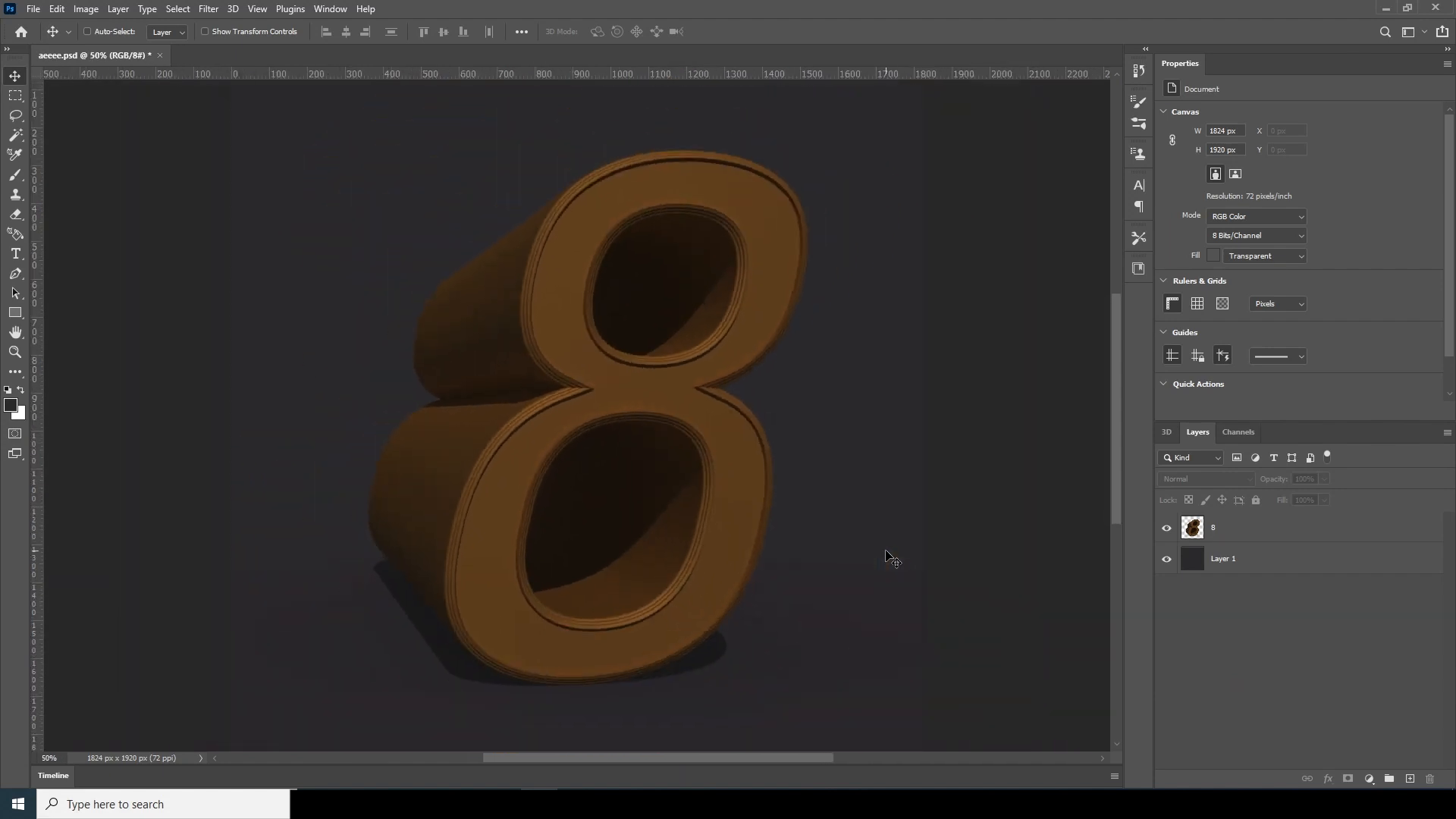
pyautogui.hotkey('ctrl', '+')
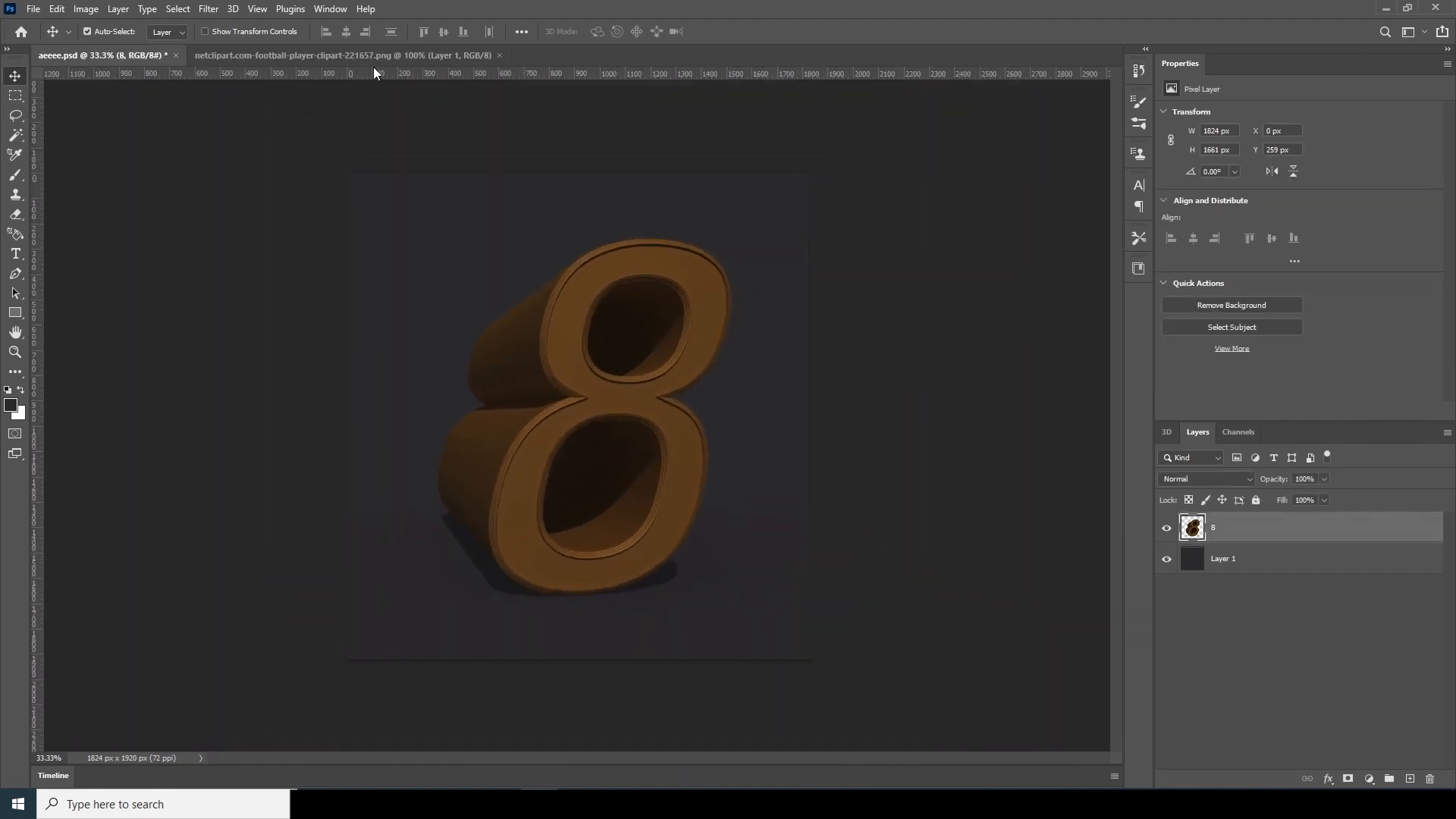
pyautogui.click(375, 57)
pyautogui.moveTo(535, 306); pyautogui.dragTo(602, 388)
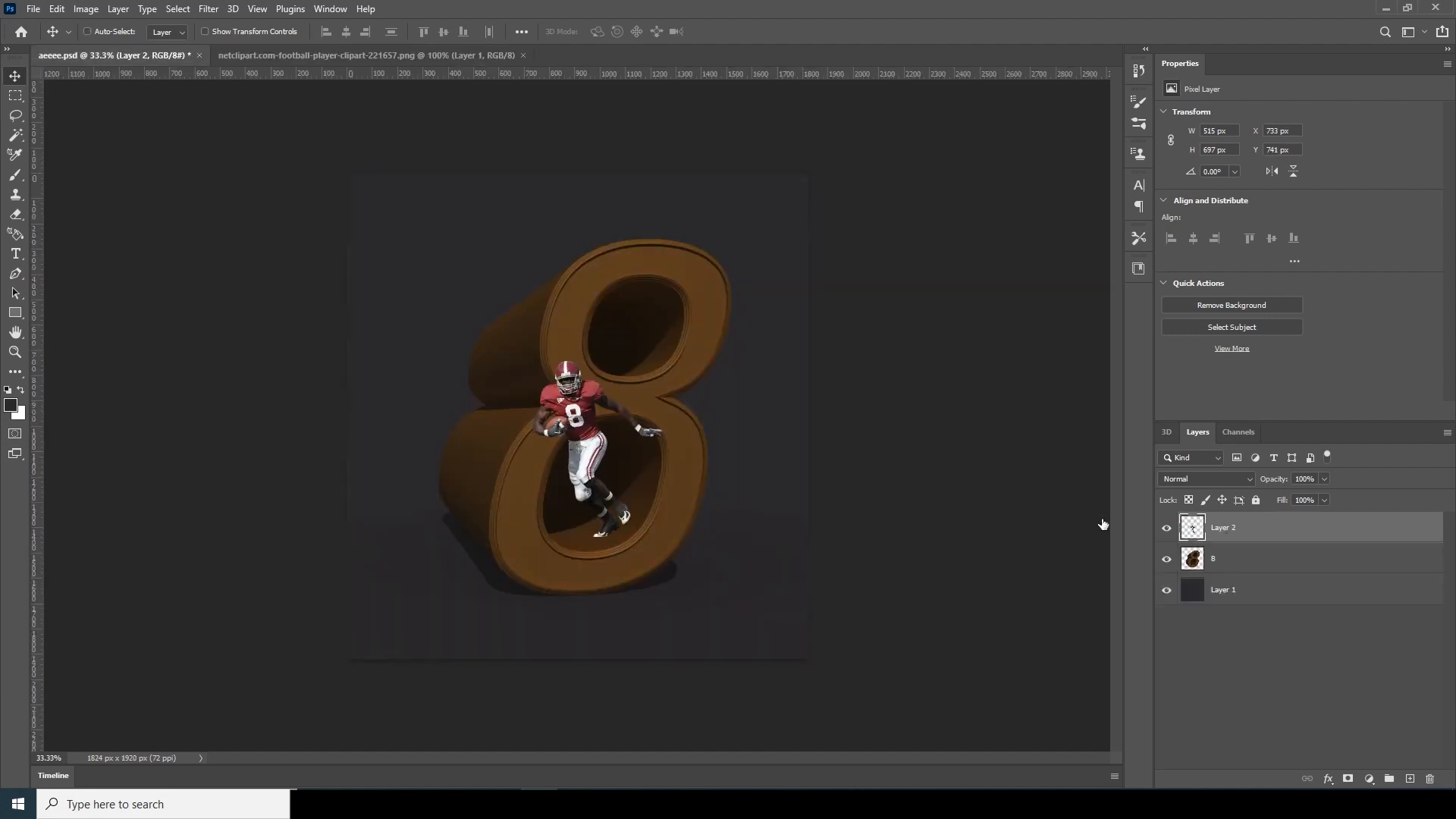
# Step: Scale the football player to about 214% and place him centrally in front of the 8
pyautogui.hotkey('ctrl', 't')
pyautogui.moveTo(662, 537); pyautogui.dragTo(716, 609)
pyautogui.moveTo(603, 497); pyautogui.dragTo(623, 497)
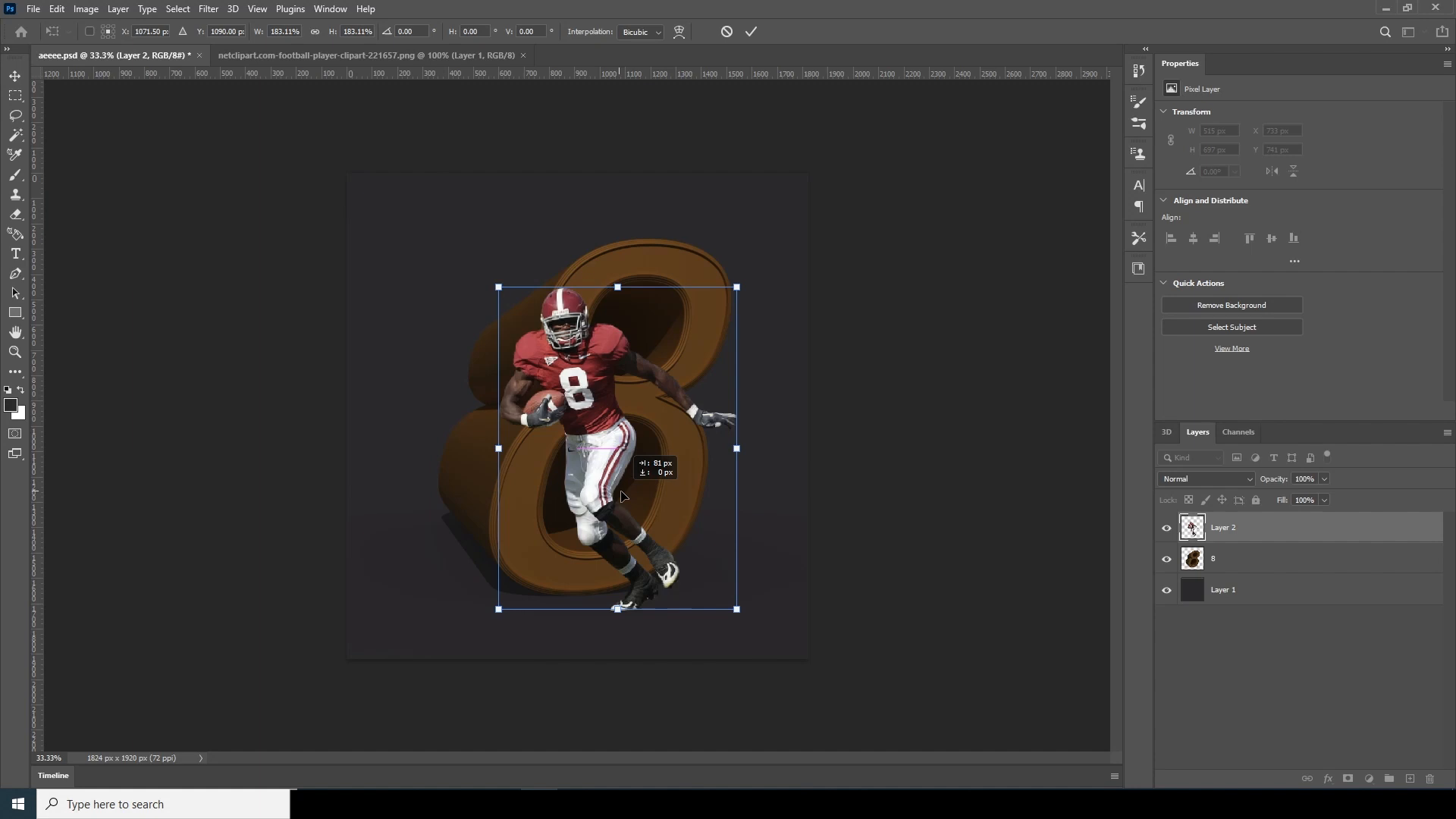
pyautogui.moveTo(737, 287); pyautogui.dragTo(756, 259)
pyautogui.moveTo(628, 403); pyautogui.dragTo(614, 396)
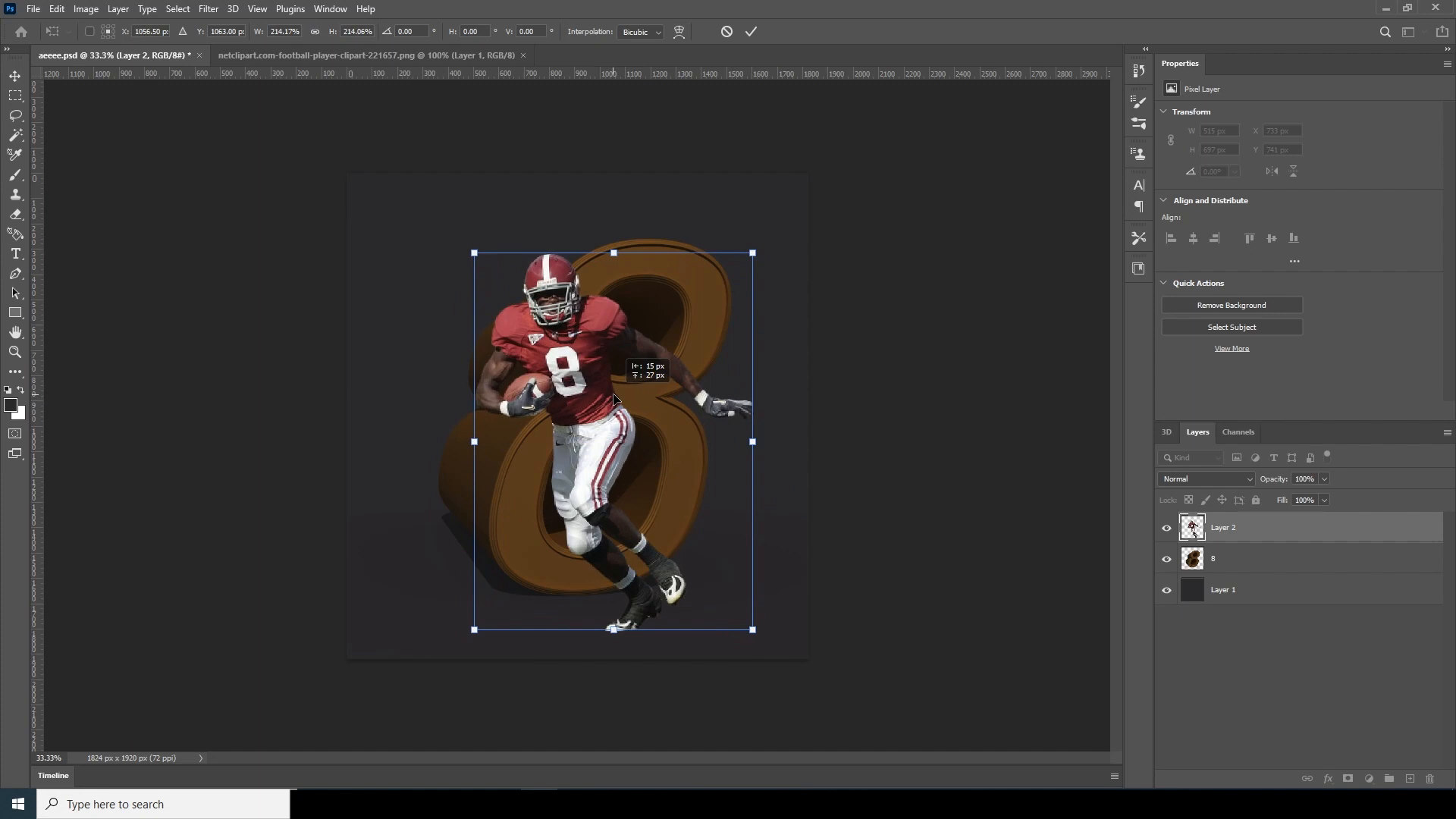
pyautogui.moveTo(615, 397); pyautogui.dragTo(615, 397)
pyautogui.press('Return')
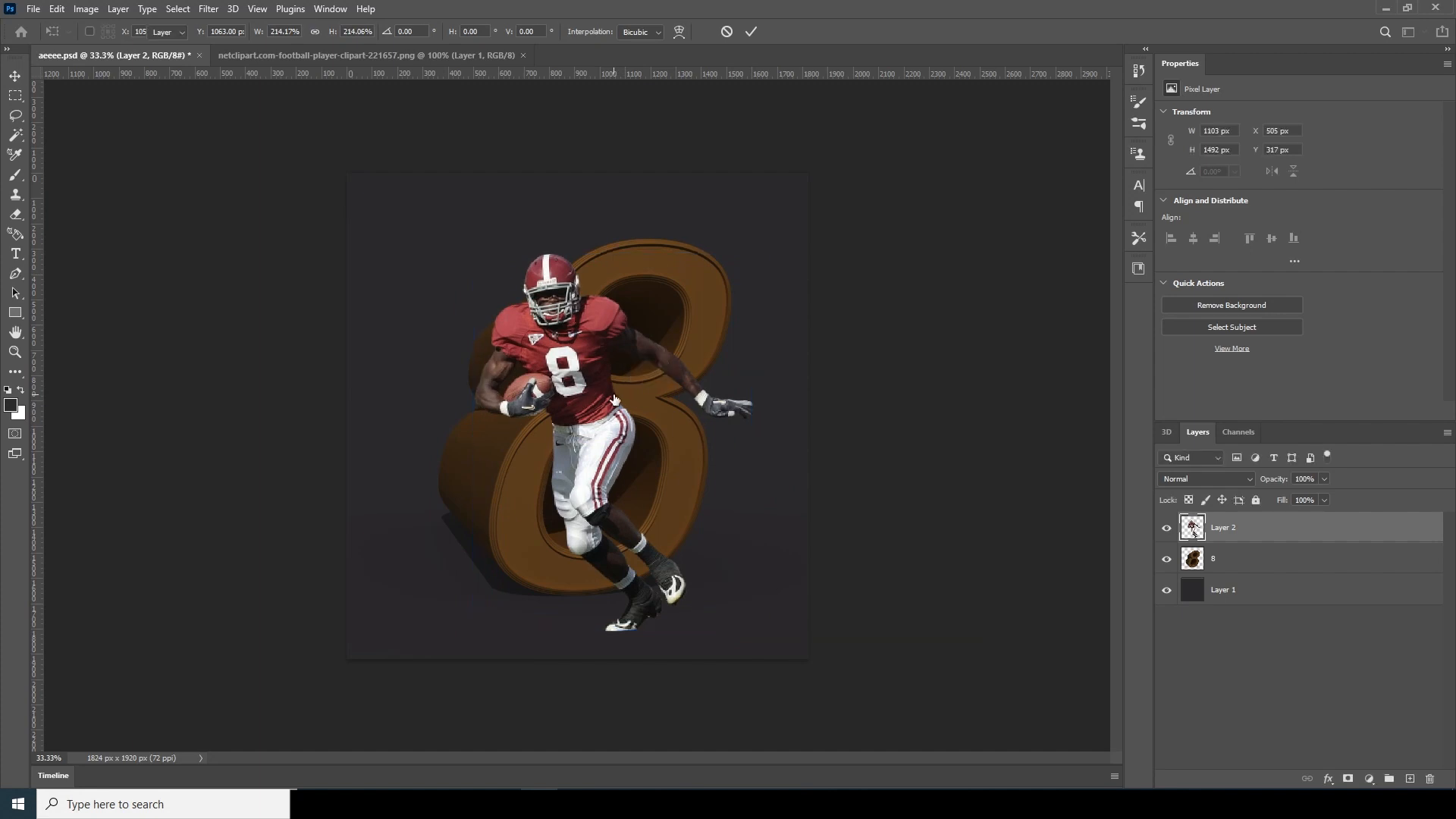
# Step: Add a Hue/Saturation adjustment directly above the 8 layer and set its Saturation to -100
pyautogui.hotkey('ctrl', '-')
pyautogui.hotkey('ctrl', '-')
pyautogui.hotkey('ctrl', '+')
pyautogui.hotkey('ctrl', '+')
pyautogui.hotkey('ctrl', '+')
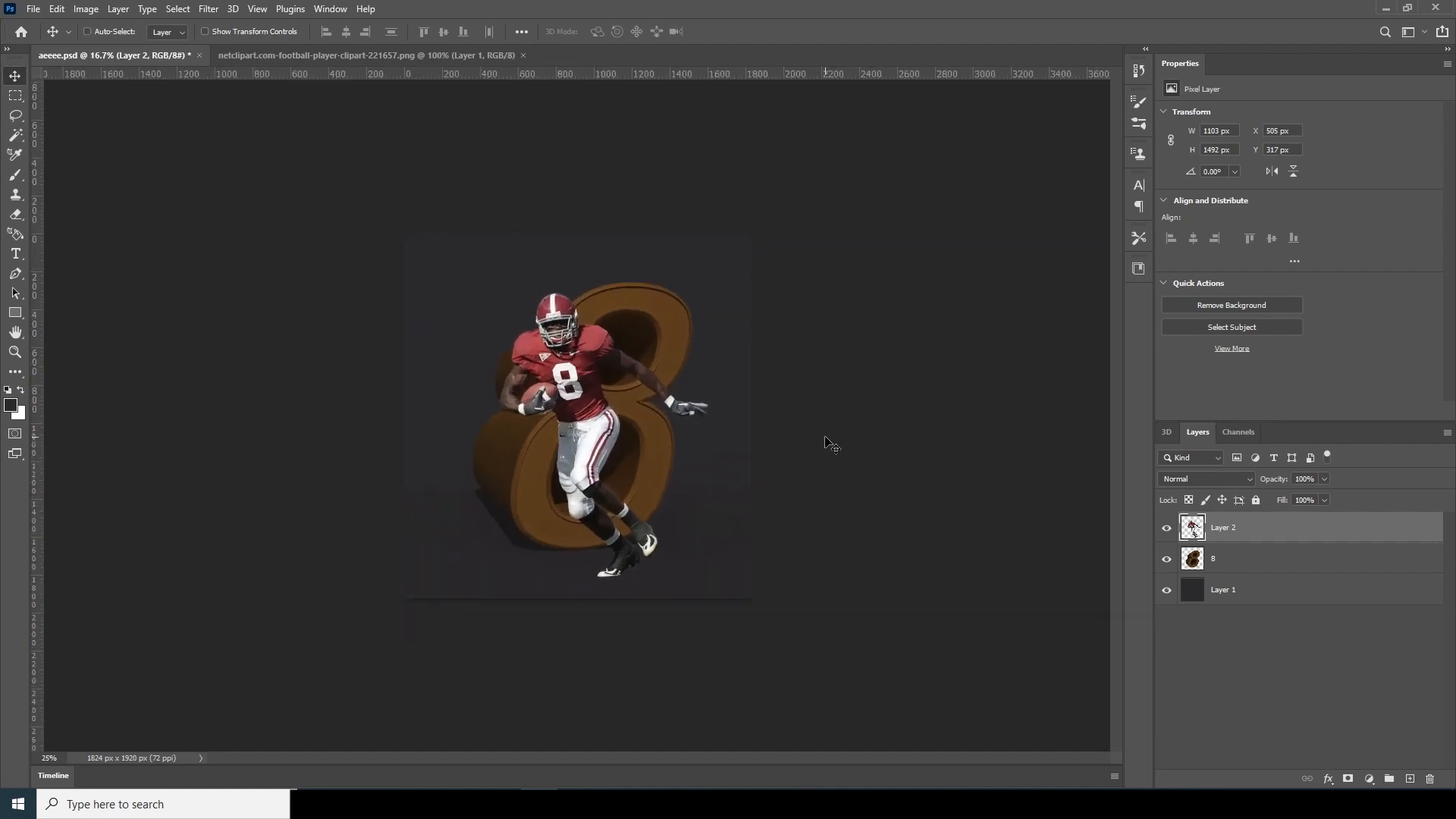
pyautogui.hotkey('ctrl', '-')
pyautogui.click(1203, 565)
pyautogui.hotkey('ctrl', '+')
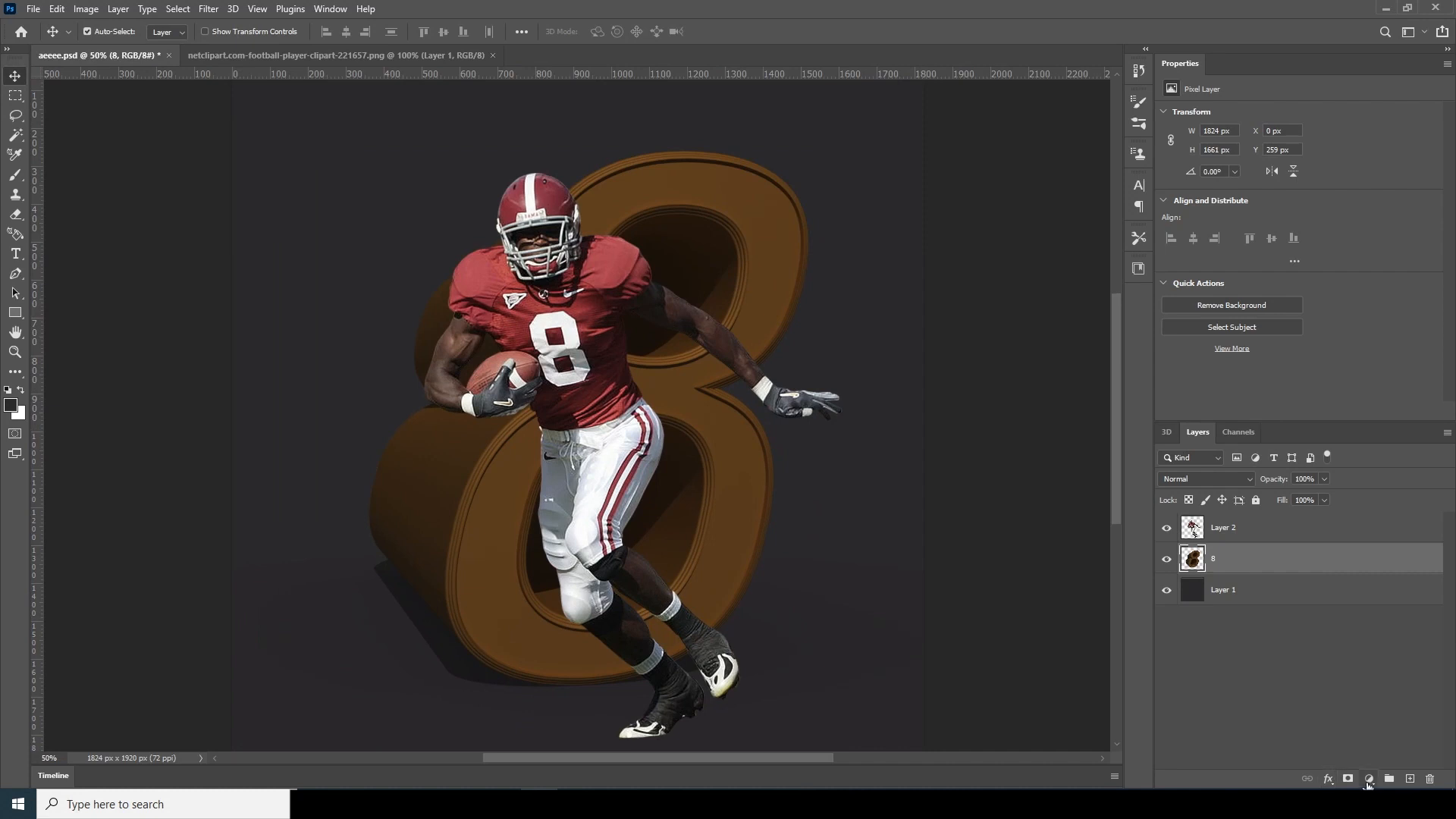
pyautogui.click(1369, 779)
pyautogui.click(1372, 635)
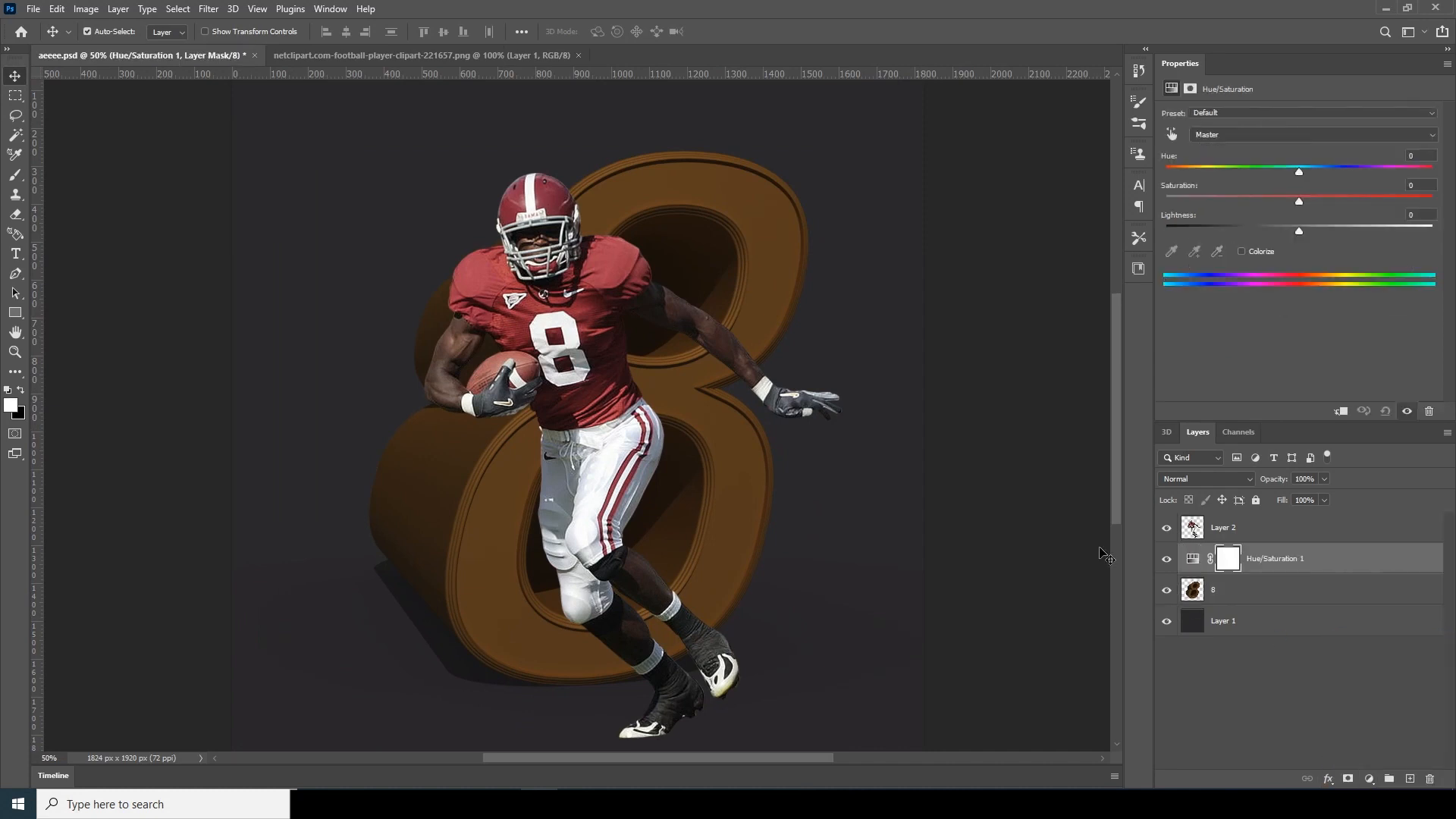
pyautogui.moveTo(1188, 195); pyautogui.dragTo(1145, 196)
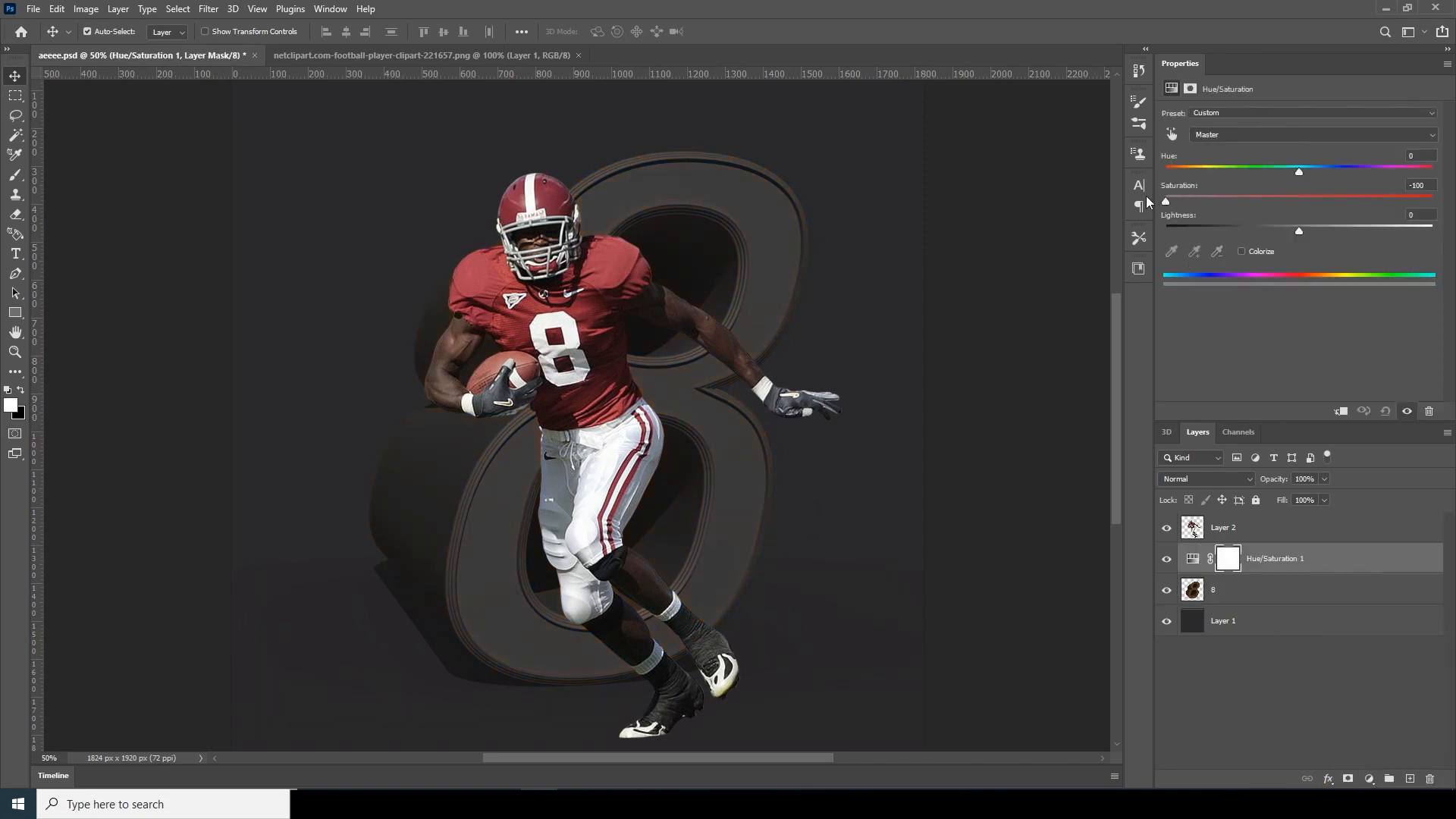
pyautogui.click(1274, 683)
# Step: Add a Curves adjustment clipped to the football player layer, with a brightening point at input 121, output 173
pyautogui.click(1369, 778)
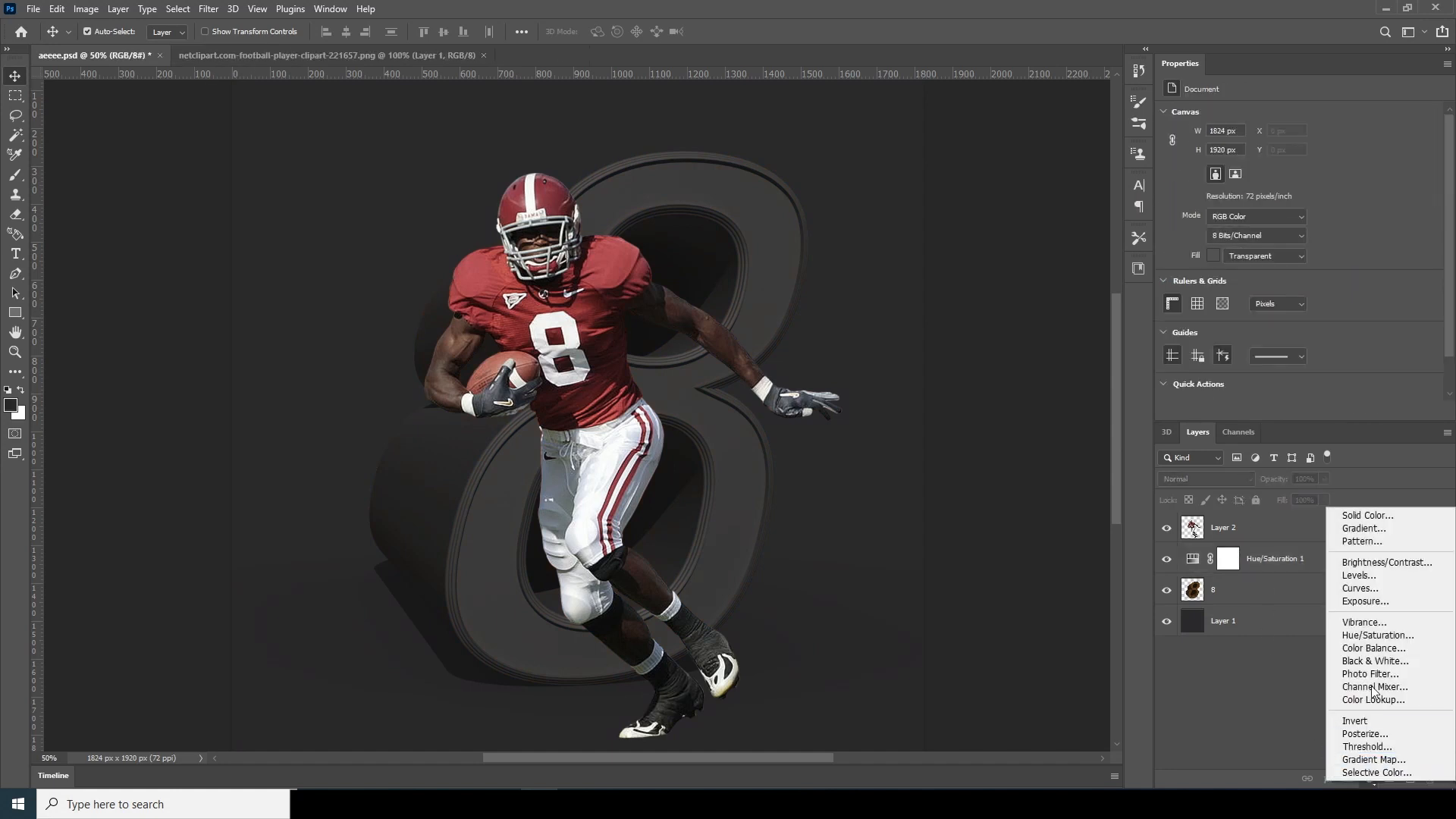
pyautogui.click(1360, 589)
pyautogui.moveTo(1332, 234); pyautogui.dragTo(1320, 220)
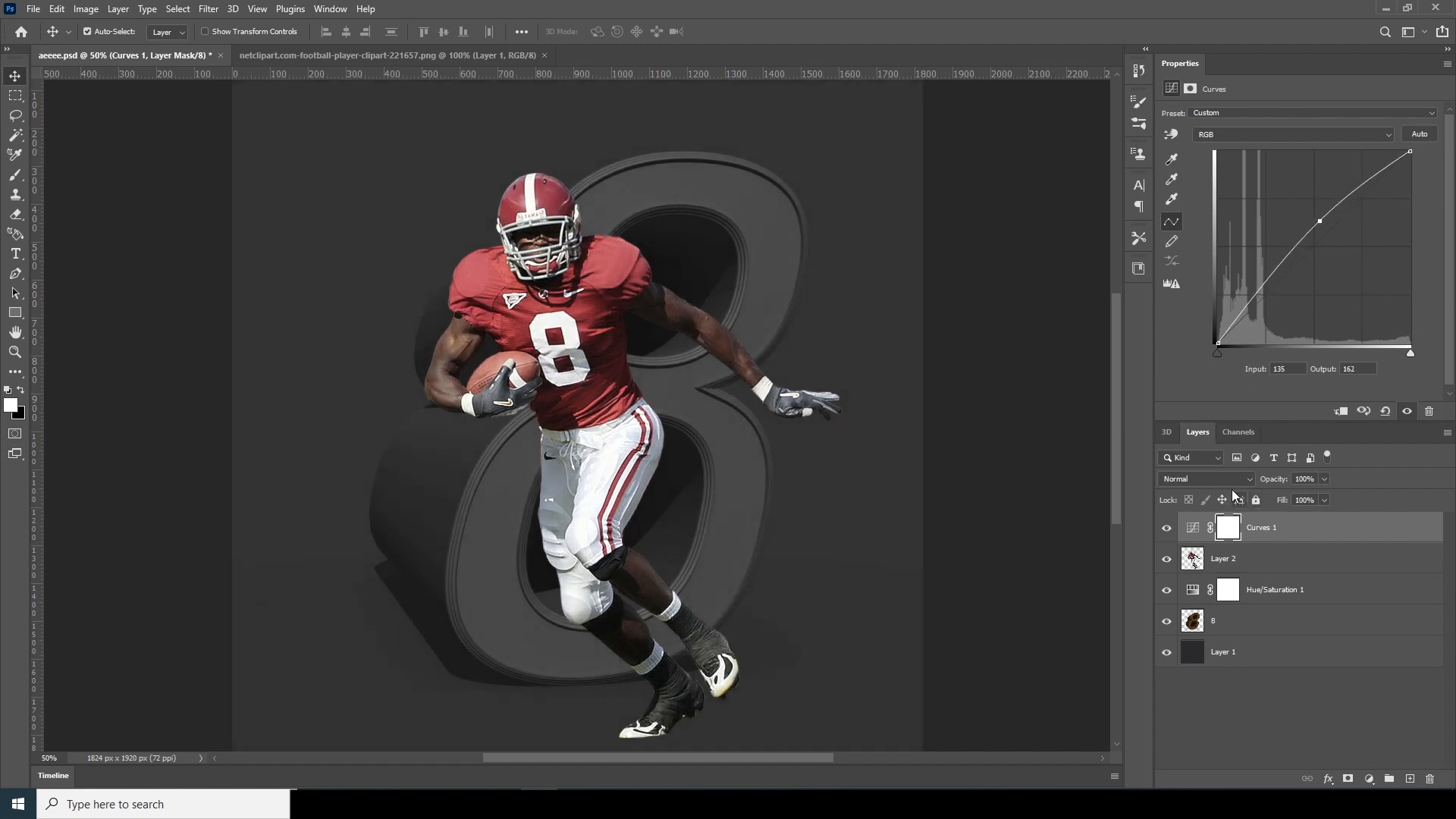
pyautogui.click(1339, 412)
pyautogui.moveTo(1320, 221); pyautogui.dragTo(1310, 212)
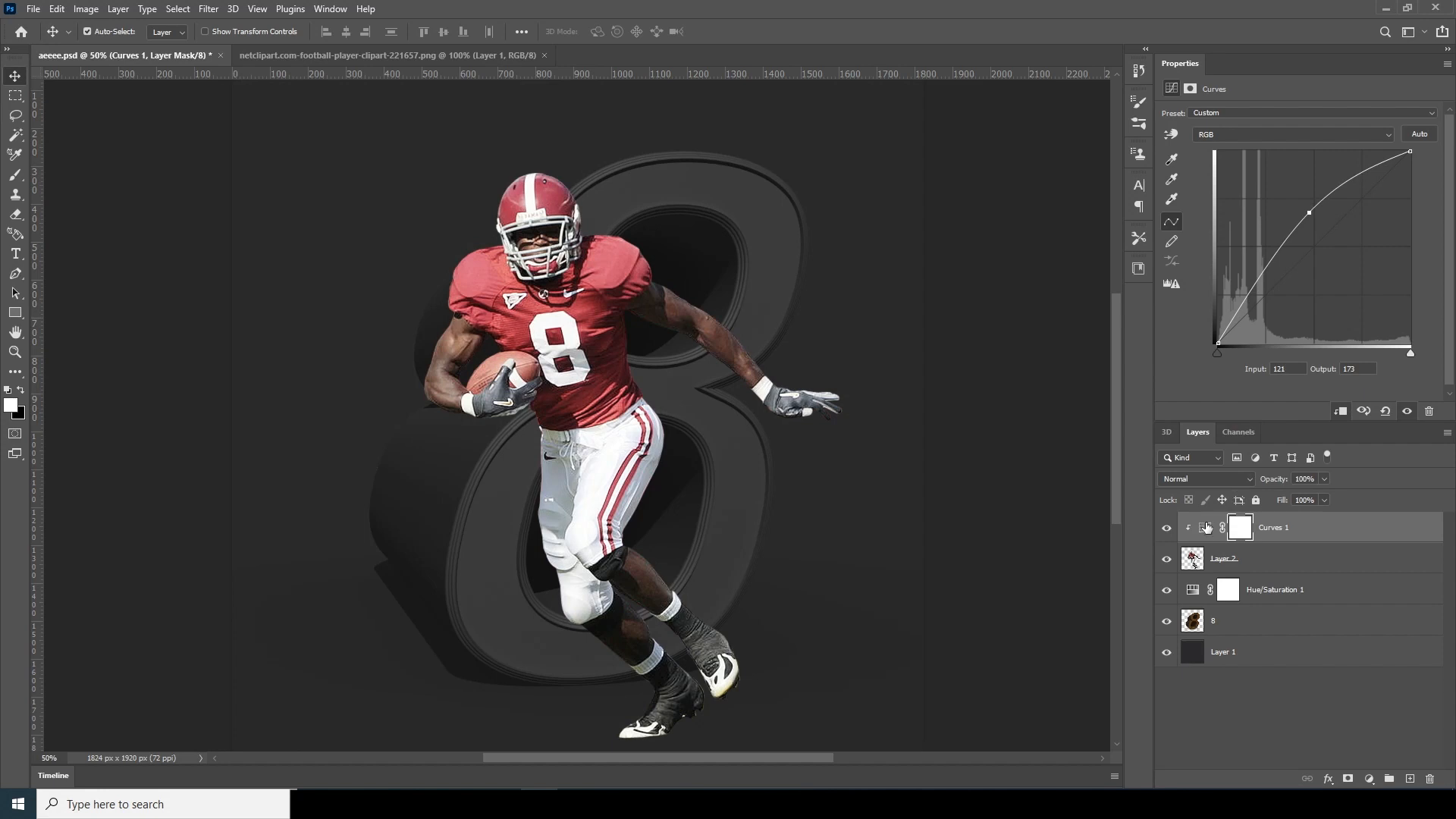
# Step: Move the Curves adjustment beneath Hue/Saturation, clipped to the 8 layer, and add a curve point at input 66, output 138
pyautogui.moveTo(1193, 589); pyautogui.dragTo(1197, 596)
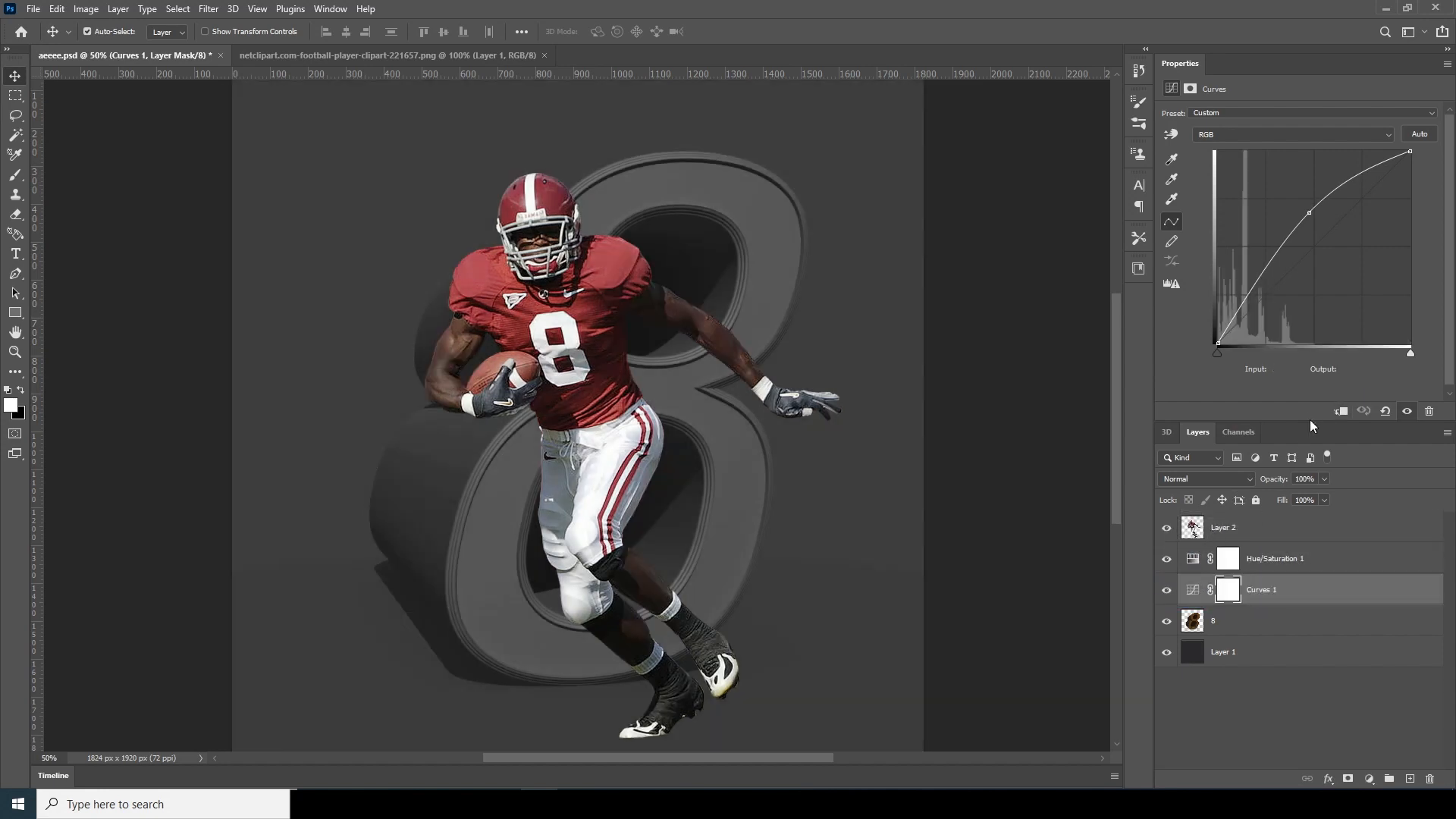
pyautogui.click(1341, 411)
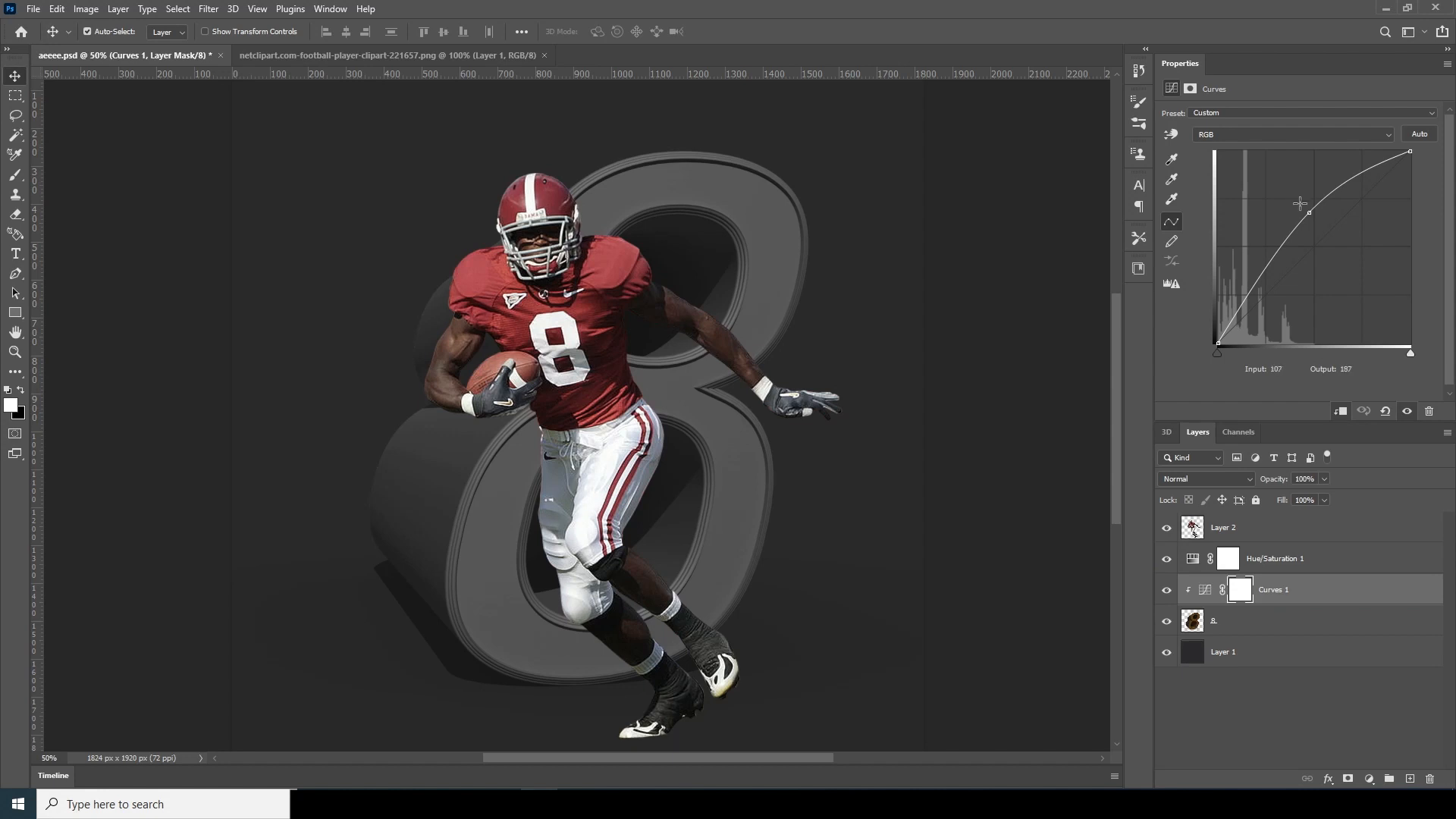
pyautogui.click(1271, 245)
pyautogui.moveTo(1271, 245); pyautogui.dragTo(1268, 239)
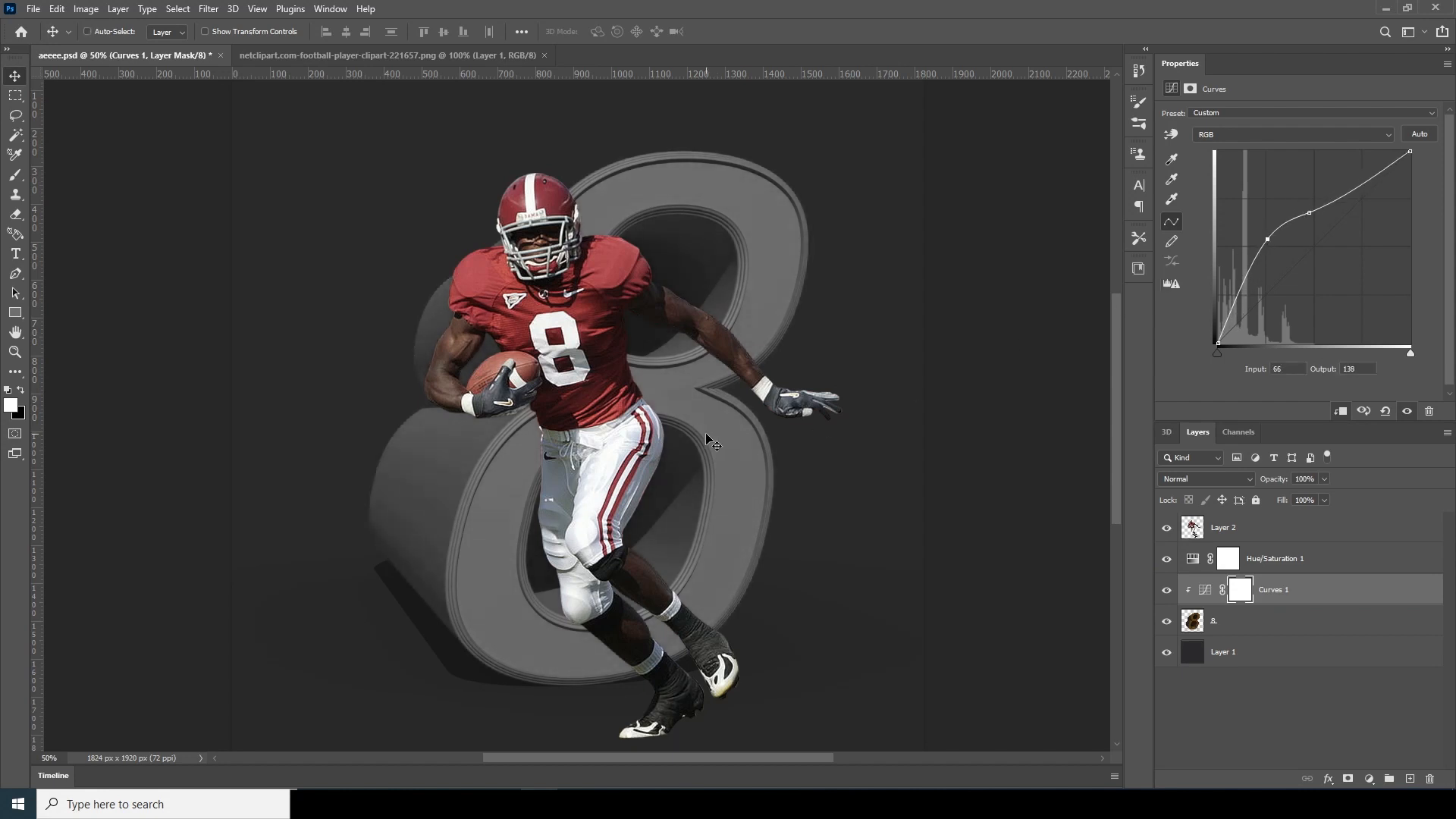
pyautogui.scroll(-2, 685, 445)
pyautogui.scroll(1, 679, 439)
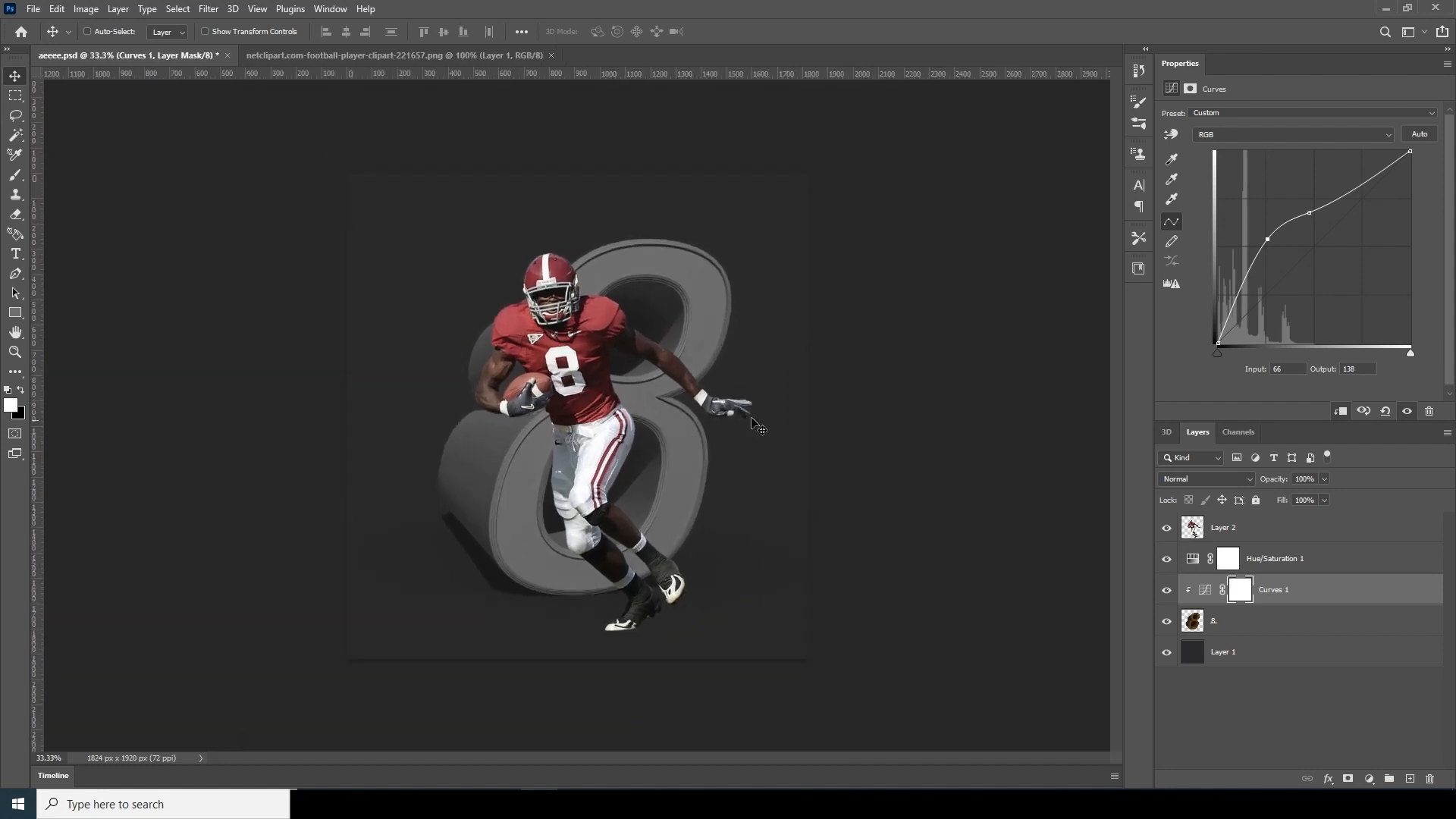
# Step: Reshape the 8's curve by moving its lower point deep into the shadows and its upper point down toward the darker tones
pyautogui.moveTo(1268, 239); pyautogui.dragTo(1232, 323)
pyautogui.moveTo(1309, 213); pyautogui.dragTo(1277, 244)
pyautogui.click(1230, 691)
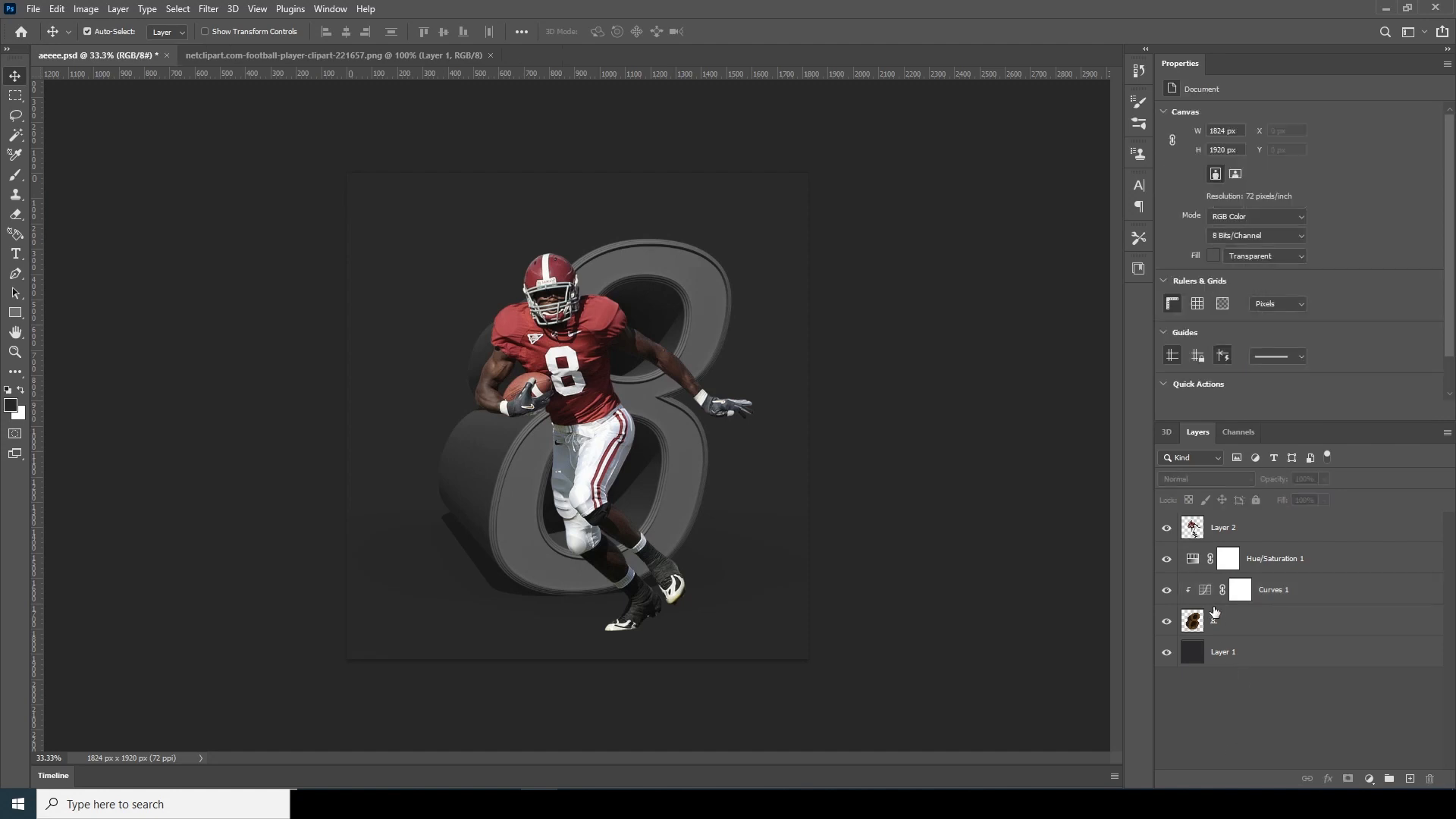
pyautogui.hotkey('ctrl', '-')
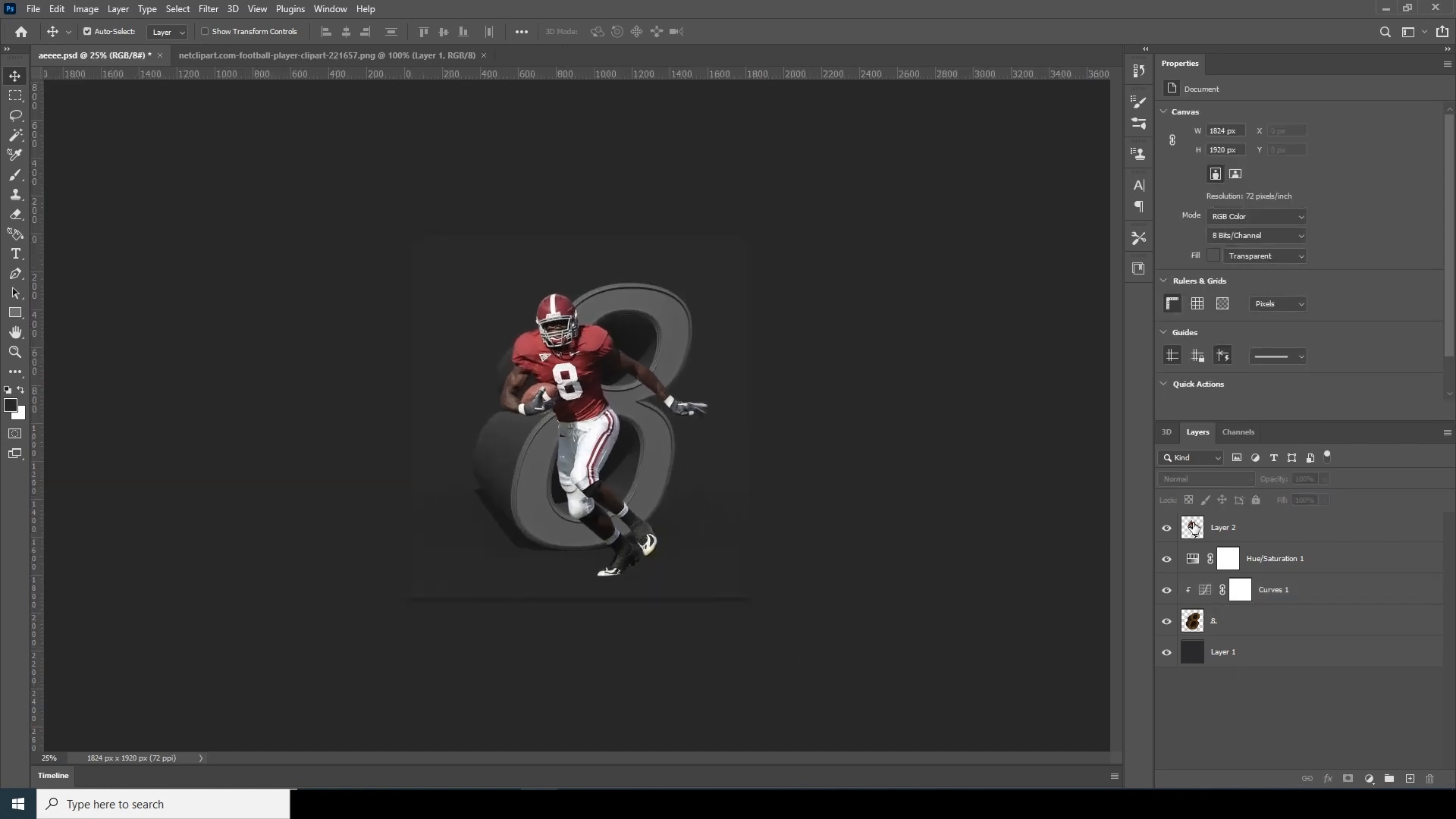
# Step: Open the football player layer in the Camera Raw filter, set Exposure to about +0.55, lower Highlights fully and raise Shadows slightly
pyautogui.click(1194, 528)
pyautogui.click(216, 12)
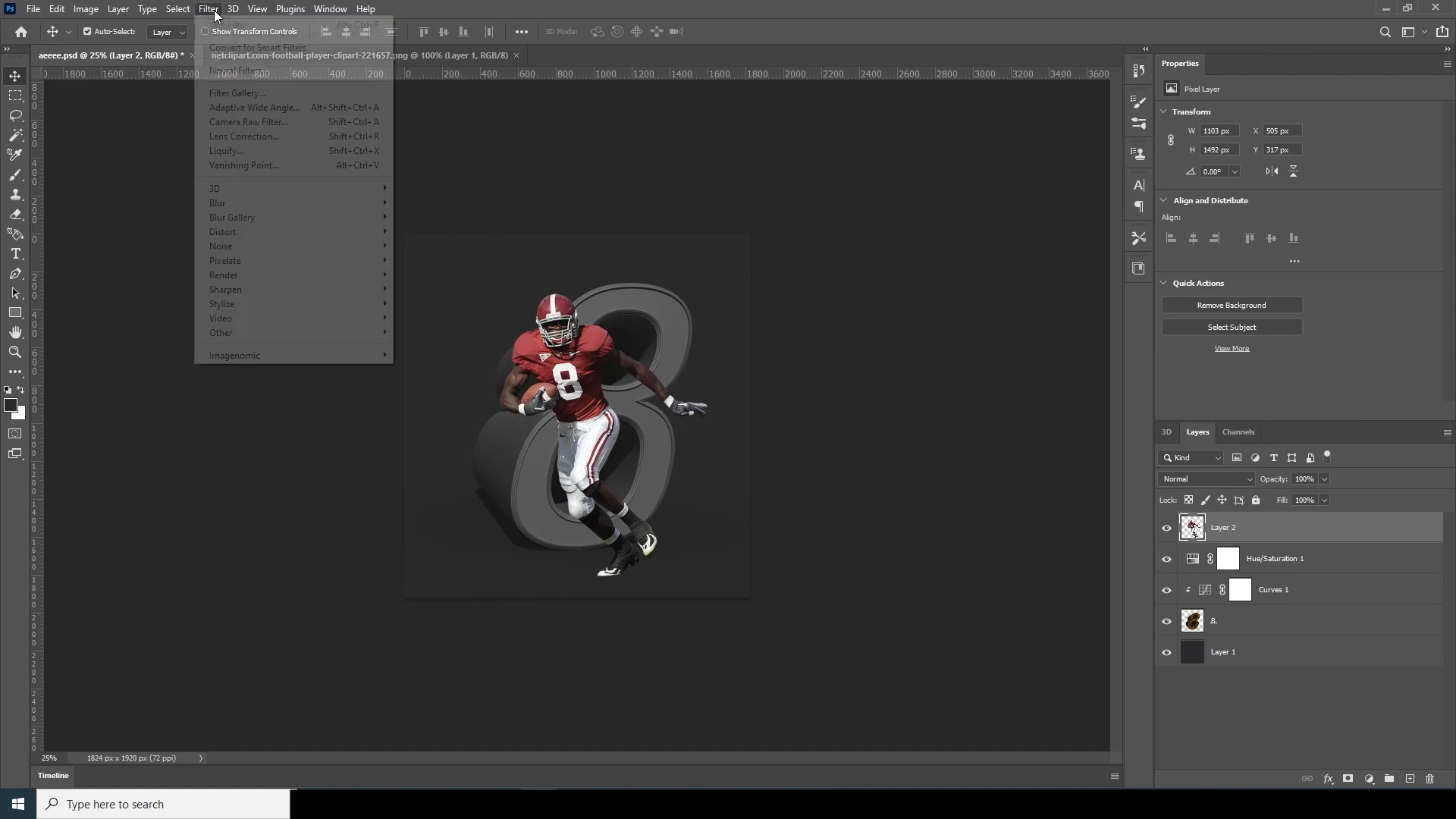
pyautogui.click(250, 121)
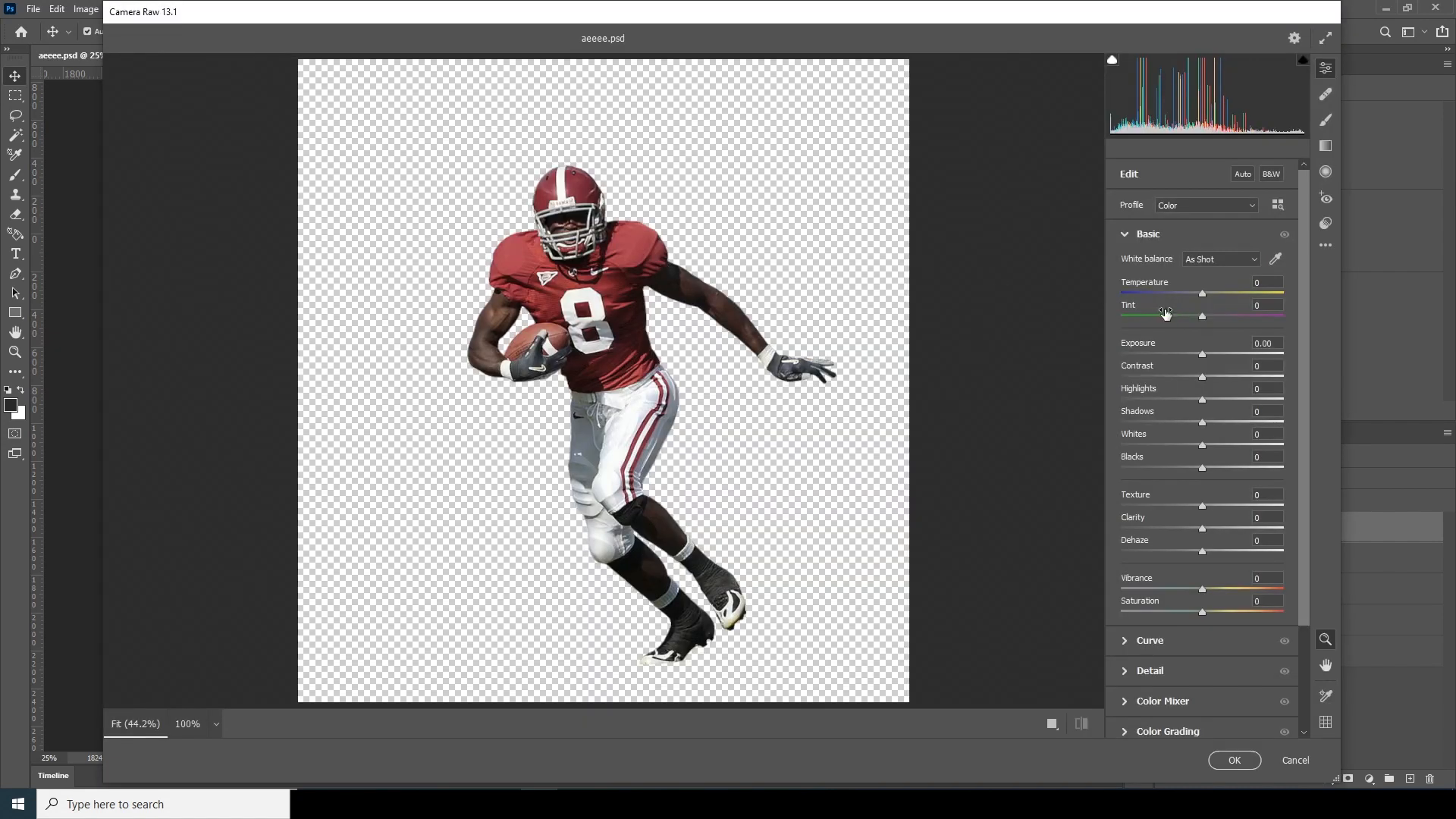
pyautogui.moveTo(1202, 354); pyautogui.dragTo(1211, 352)
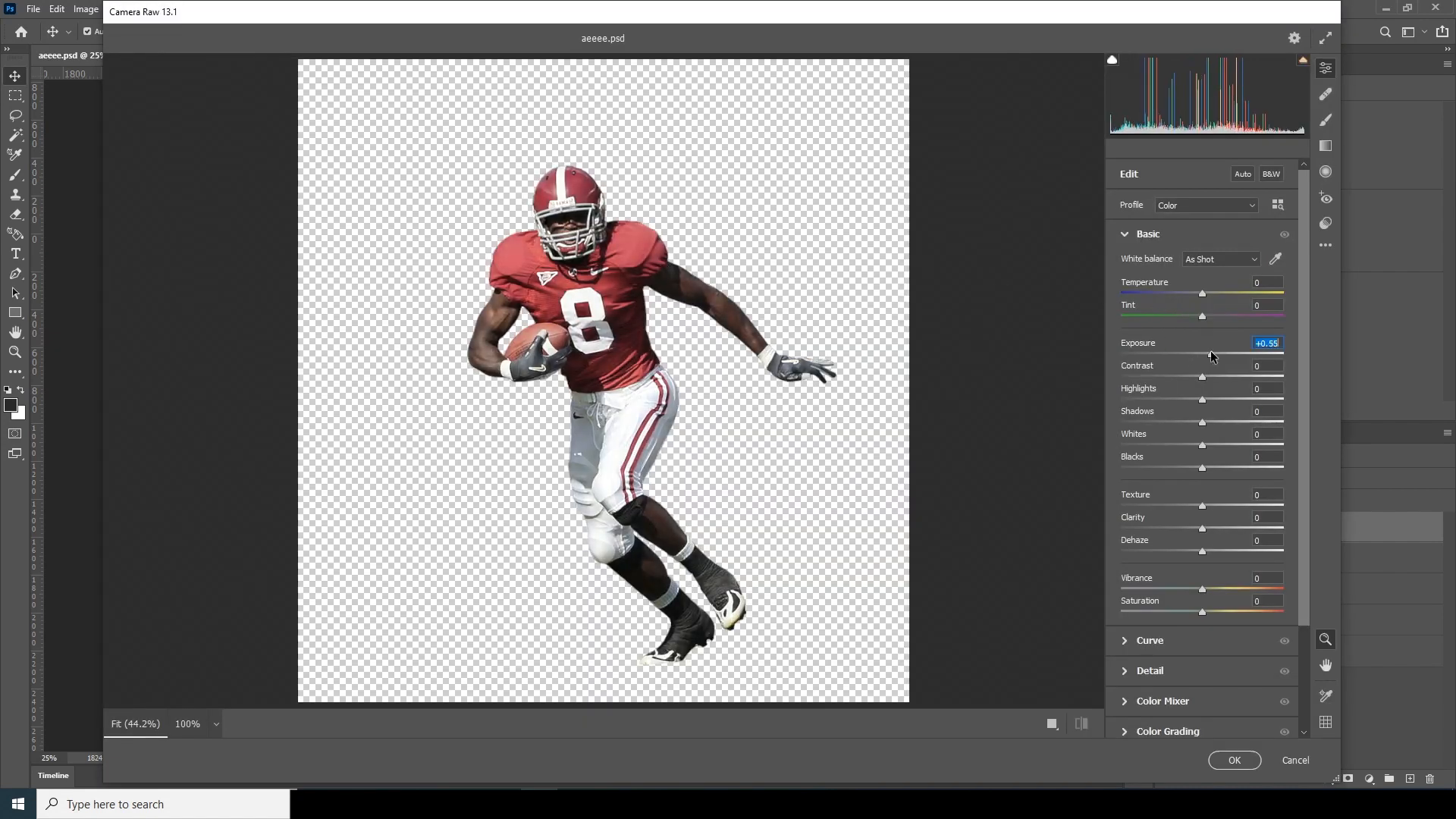
pyautogui.click(1133, 399)
pyautogui.moveTo(1135, 403); pyautogui.dragTo(1043, 407)
pyautogui.click(1216, 422)
# Step: Add moderate Noise Reduction and a smaller amount of Sharpening to the player in Camera Raw's Detail settings
pyautogui.click(1126, 672)
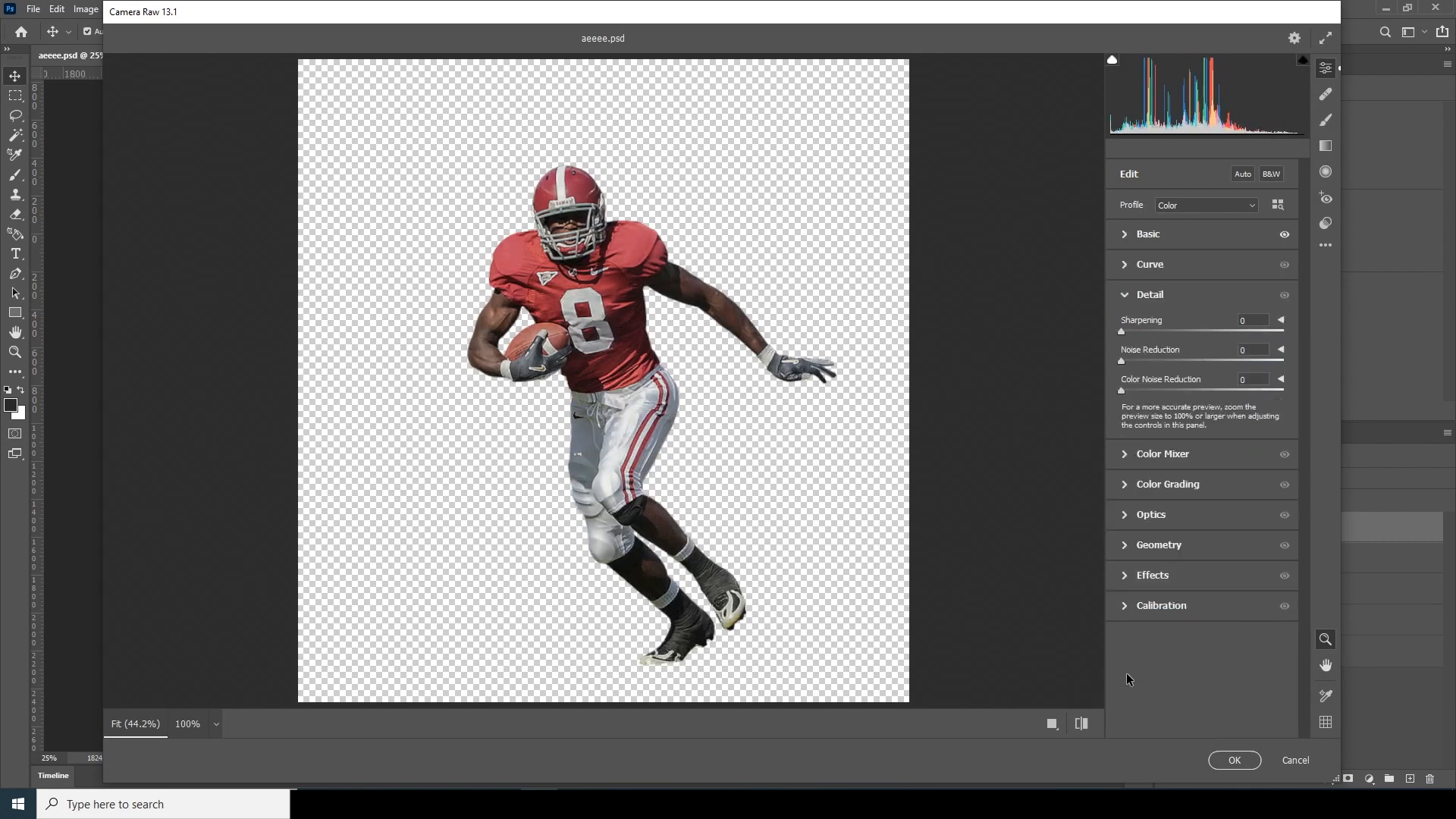
pyautogui.click(1203, 355)
pyautogui.click(1161, 331)
# Step: In the Color Mixer, set Oranges through Magentas saturation to -100, Reds saturation to +20 and Reds hue to -4, and apply the filter
pyautogui.click(1127, 454)
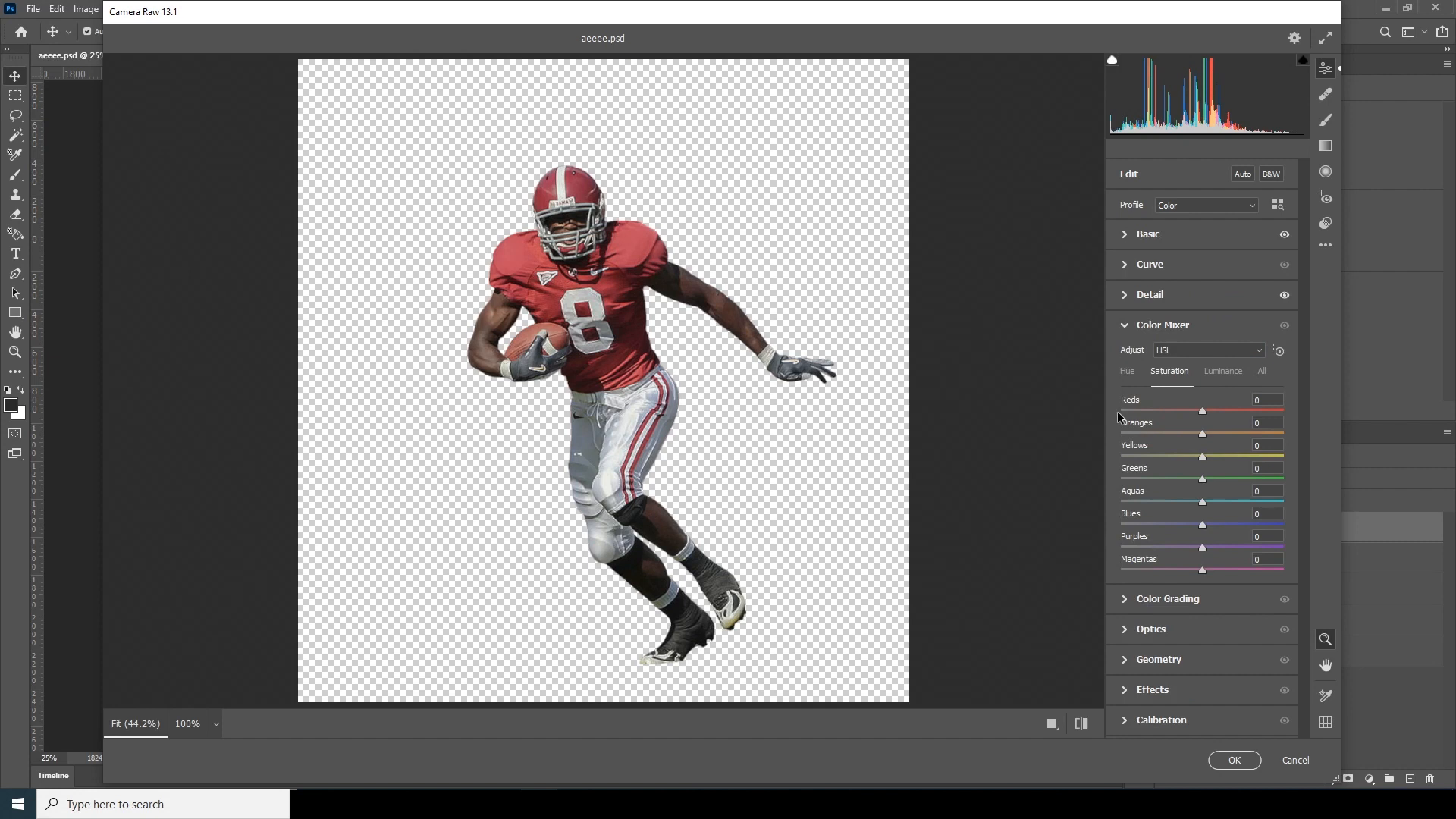
pyautogui.moveTo(1127, 433); pyautogui.dragTo(1094, 525)
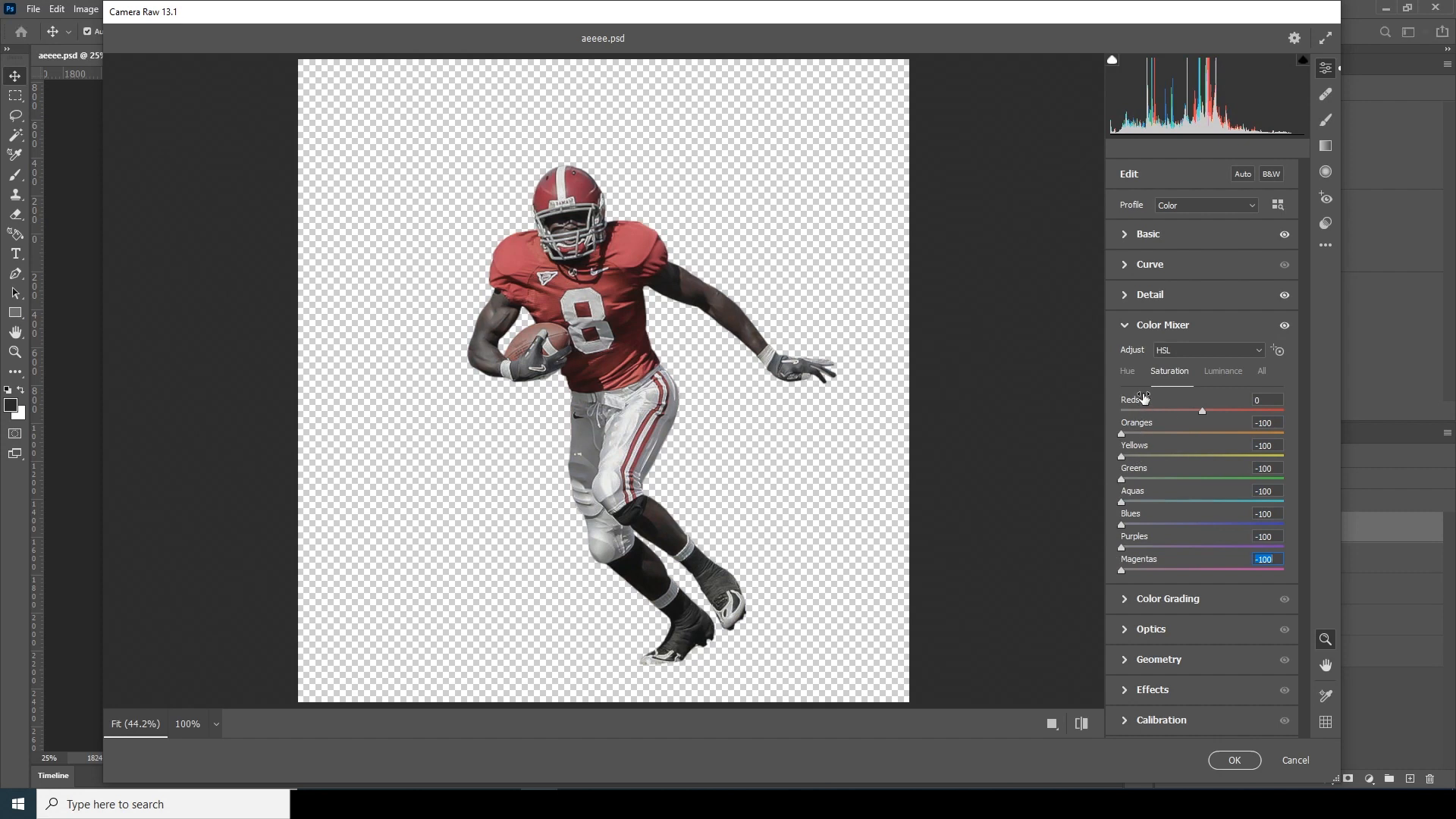
pyautogui.moveTo(1202, 411); pyautogui.dragTo(1218, 410)
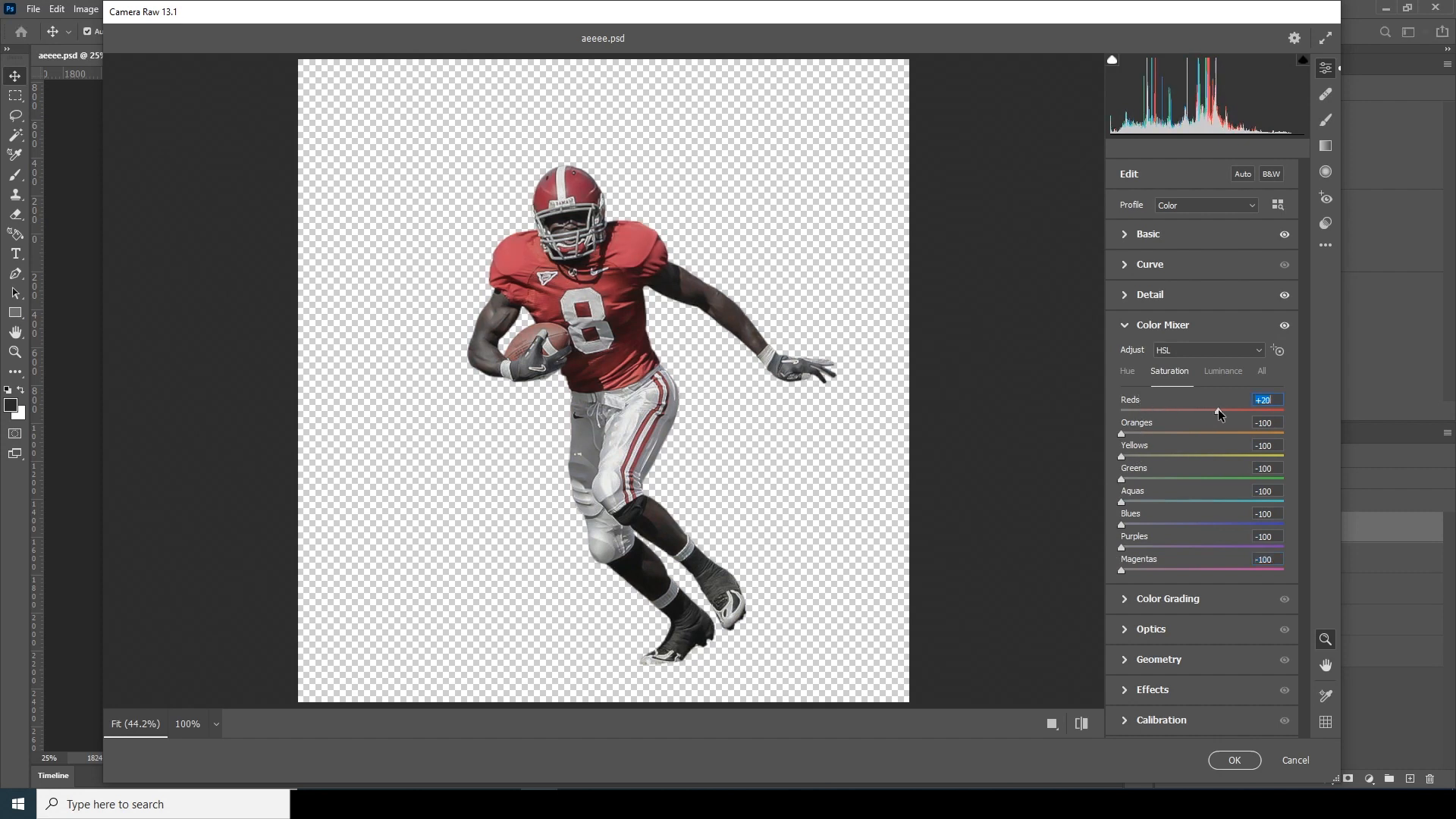
pyautogui.click(1127, 370)
pyautogui.moveTo(1203, 414); pyautogui.dragTo(1200, 415)
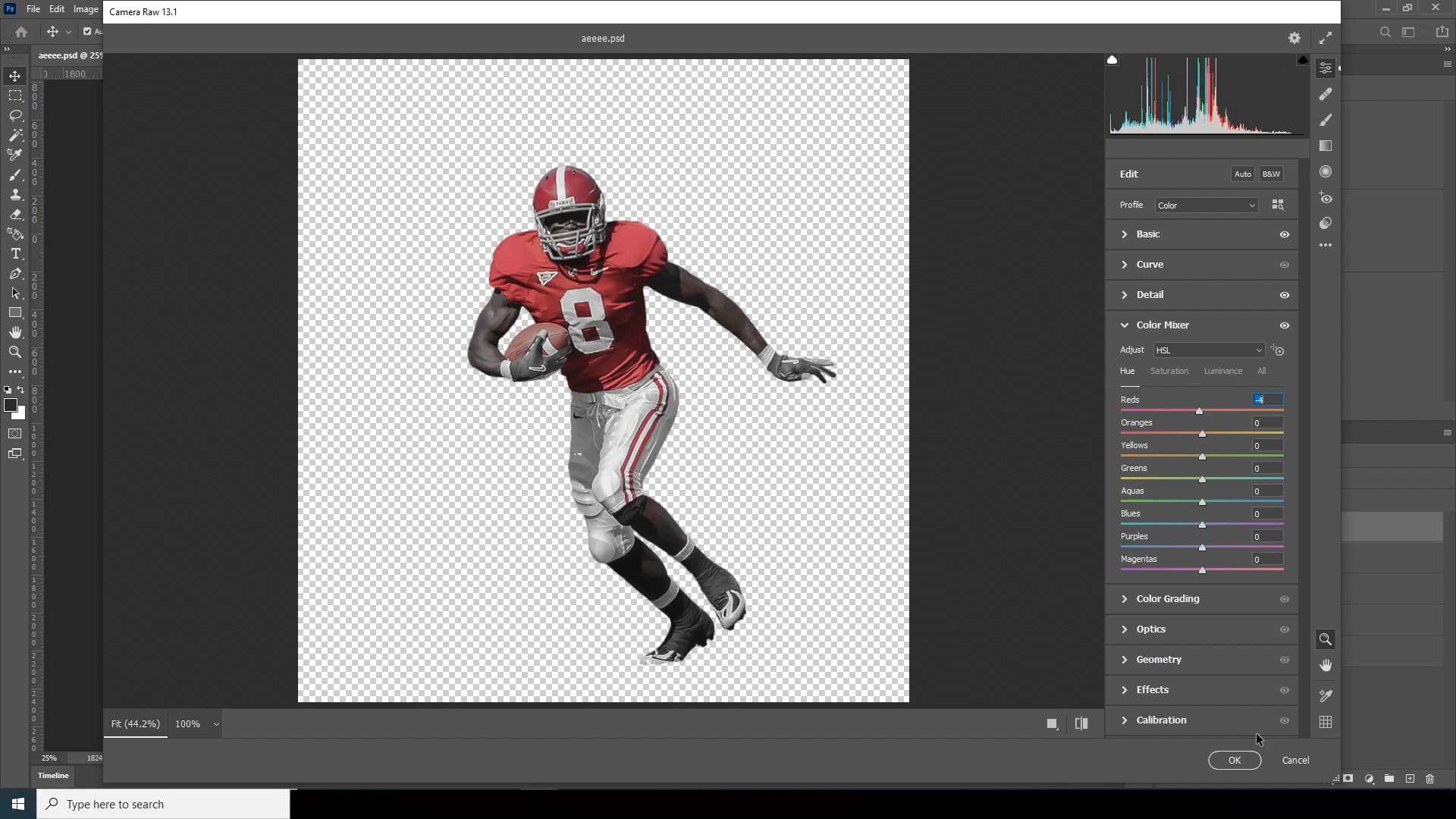
pyautogui.click(1235, 759)
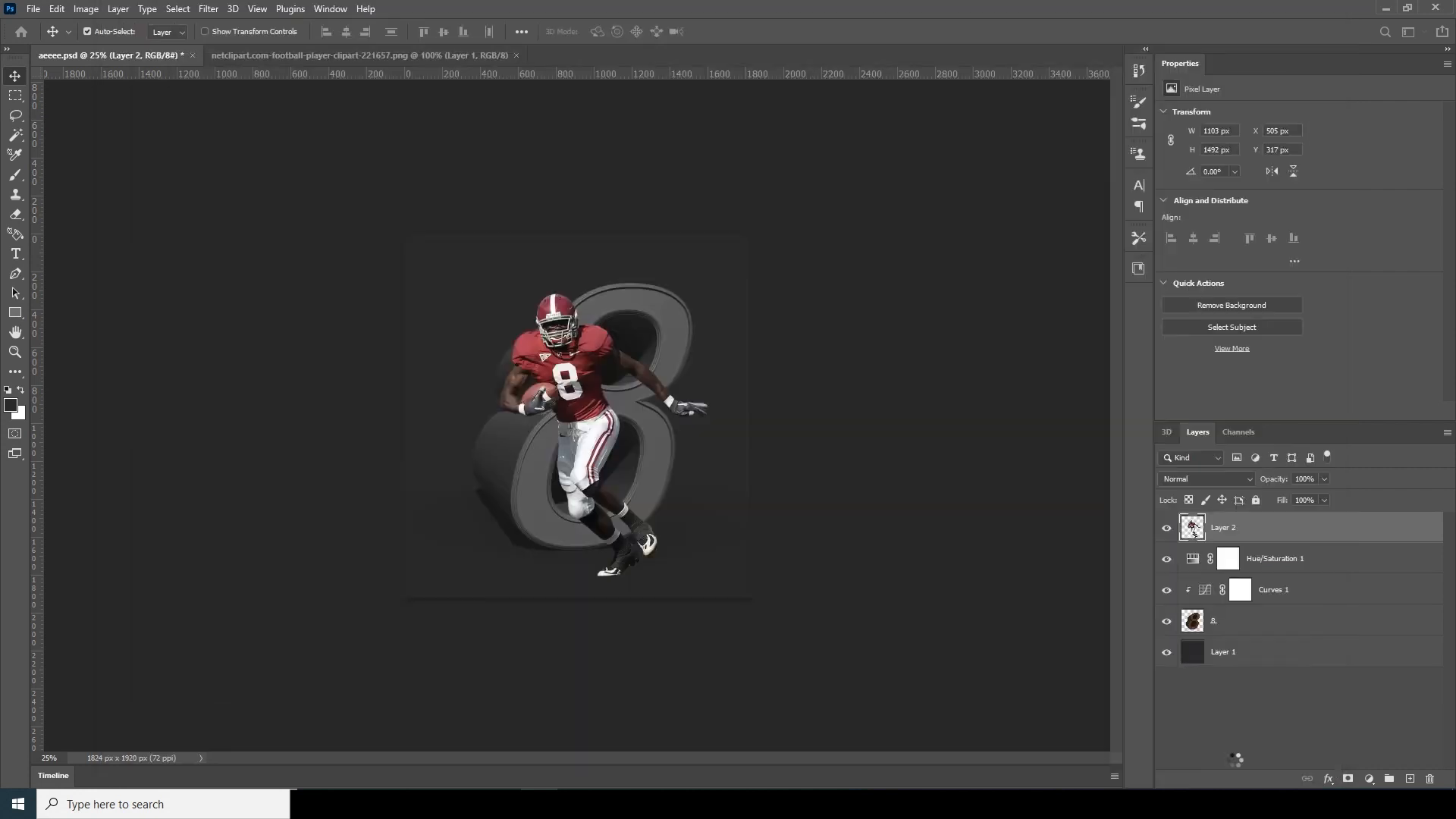
# Step: Examine the color-graded football player up close against the grey 8
pyautogui.scroll(-1, 680, 478)
pyautogui.scroll(2, 681, 474)
pyautogui.scroll(1, 682, 474)
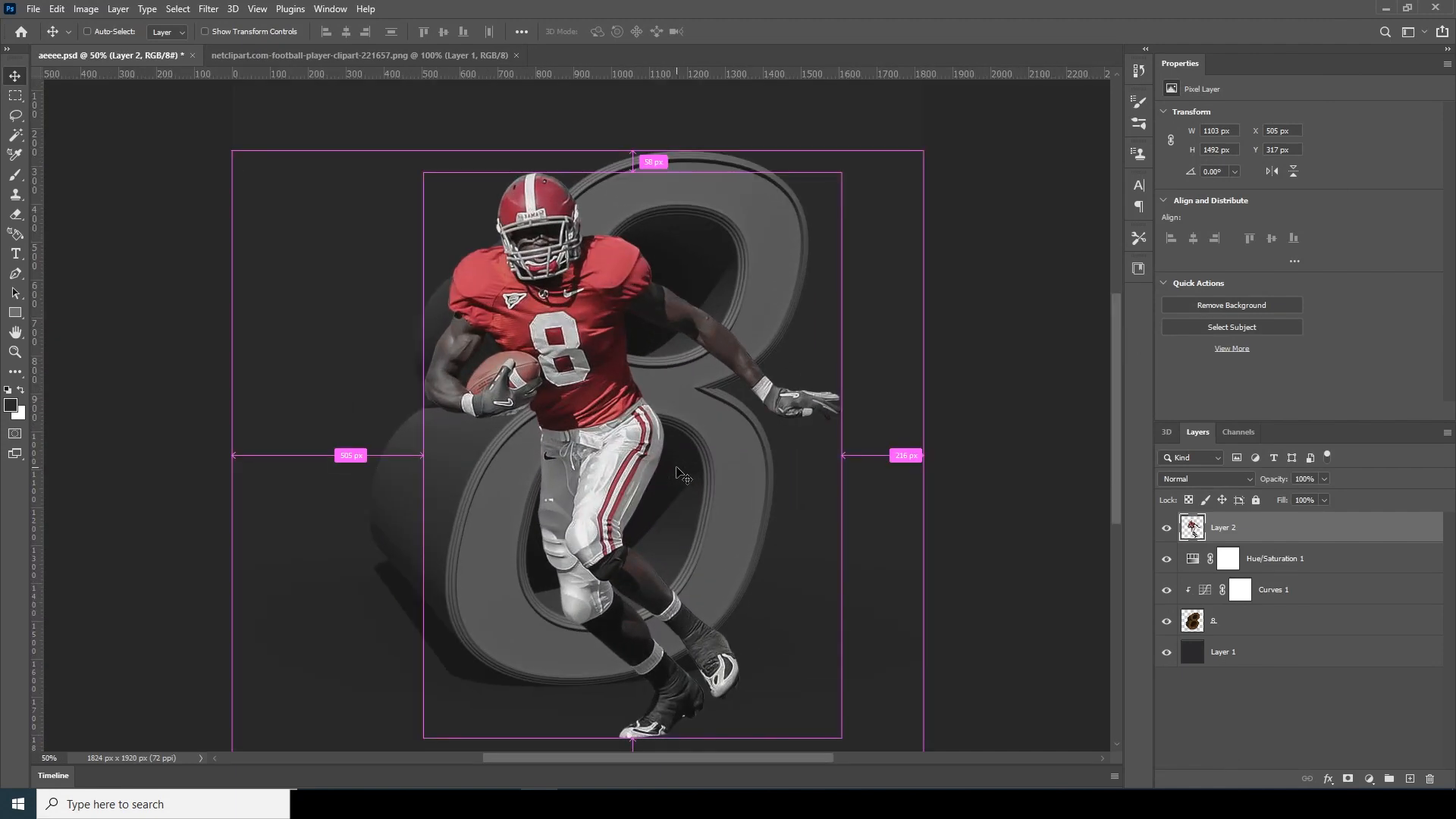
pyautogui.scroll(1, 682, 474)
pyautogui.scroll(1, 681, 474)
pyautogui.scroll(-2, 681, 474)
pyautogui.scroll(1, 759, 486)
pyautogui.scroll(-1, 827, 495)
pyautogui.press('ctrl')
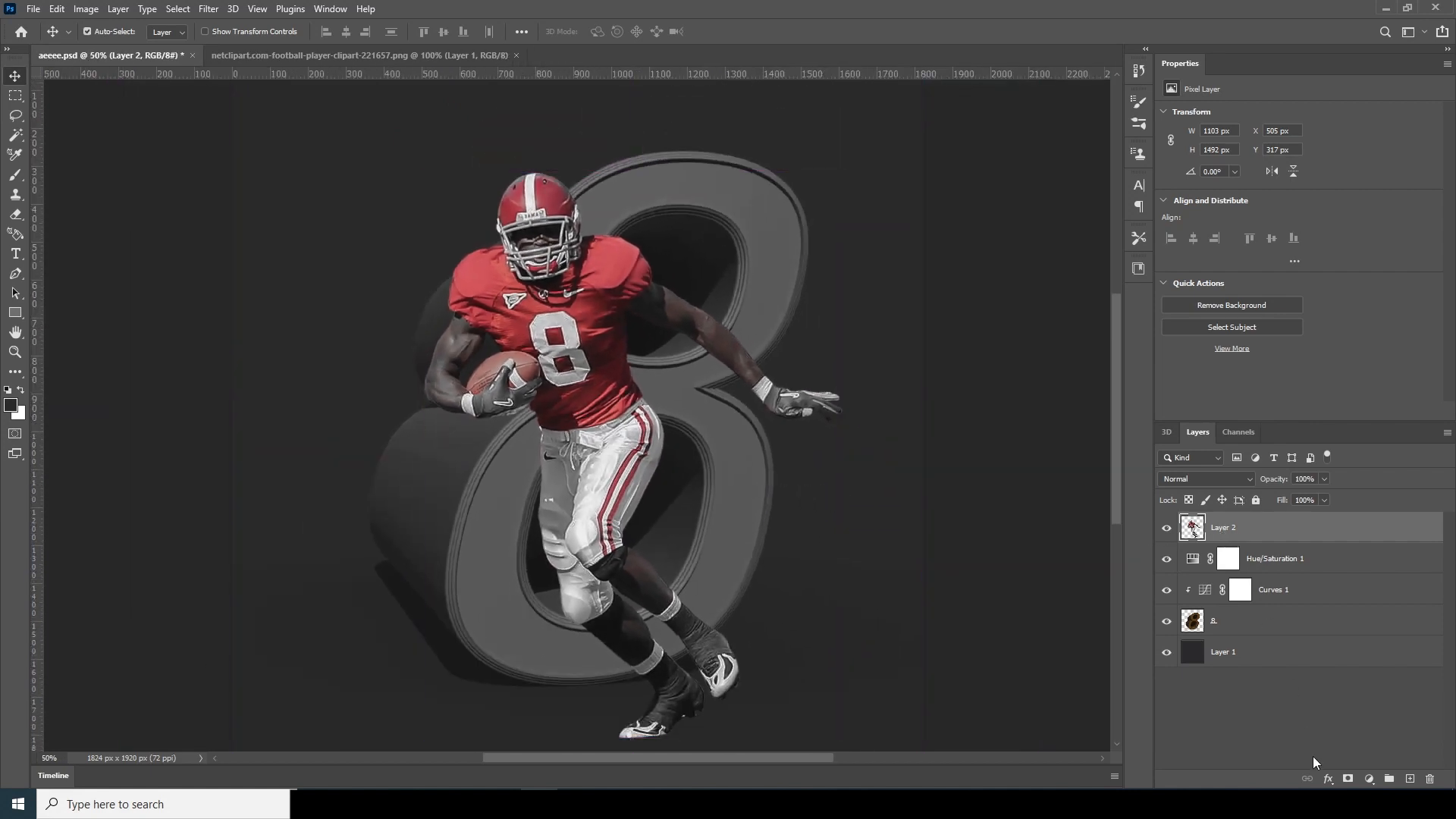
# Step: Add a layer mask to the football player layer and prepare a larger soft brush with black (000000) as the foreground color
pyautogui.click(1347, 779)
pyautogui.press('b')
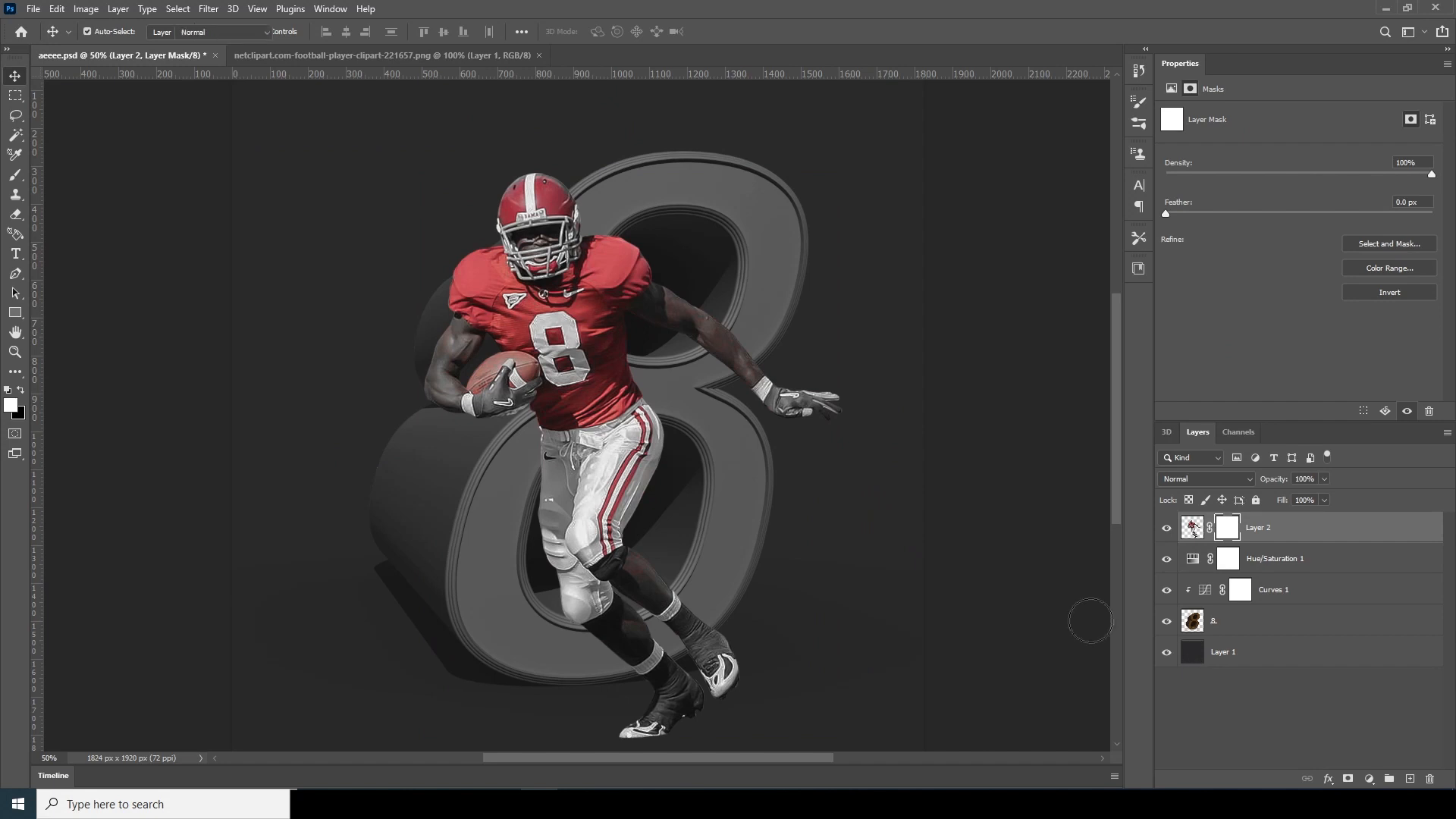
pyautogui.press('x')
pyautogui.press(']')
pyautogui.press(']')
pyautogui.press(']')
pyautogui.press(']')
pyautogui.press(']')
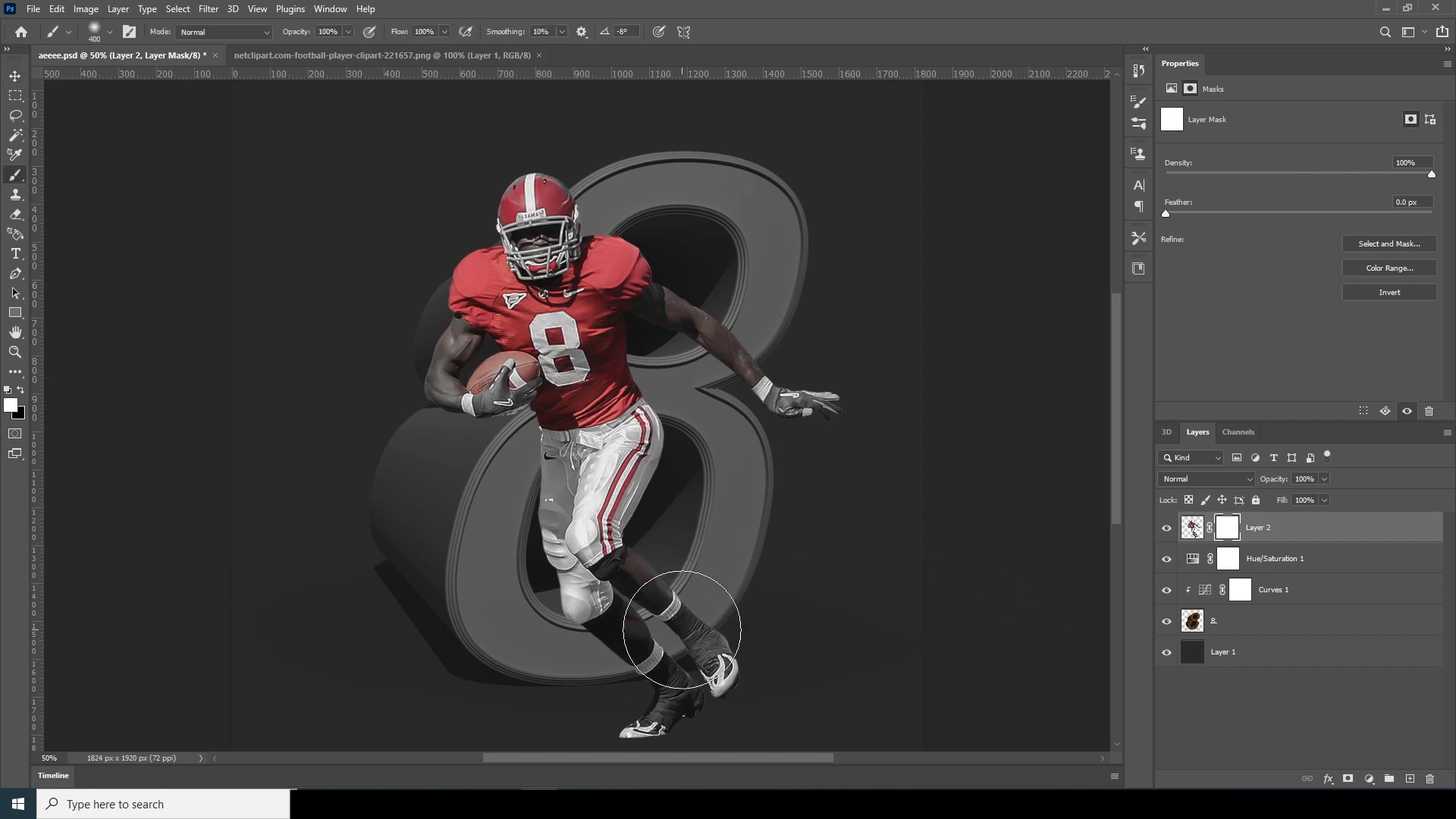
pyautogui.click(11, 405)
pyautogui.moveTo(1017, 412); pyautogui.dragTo(849, 586)
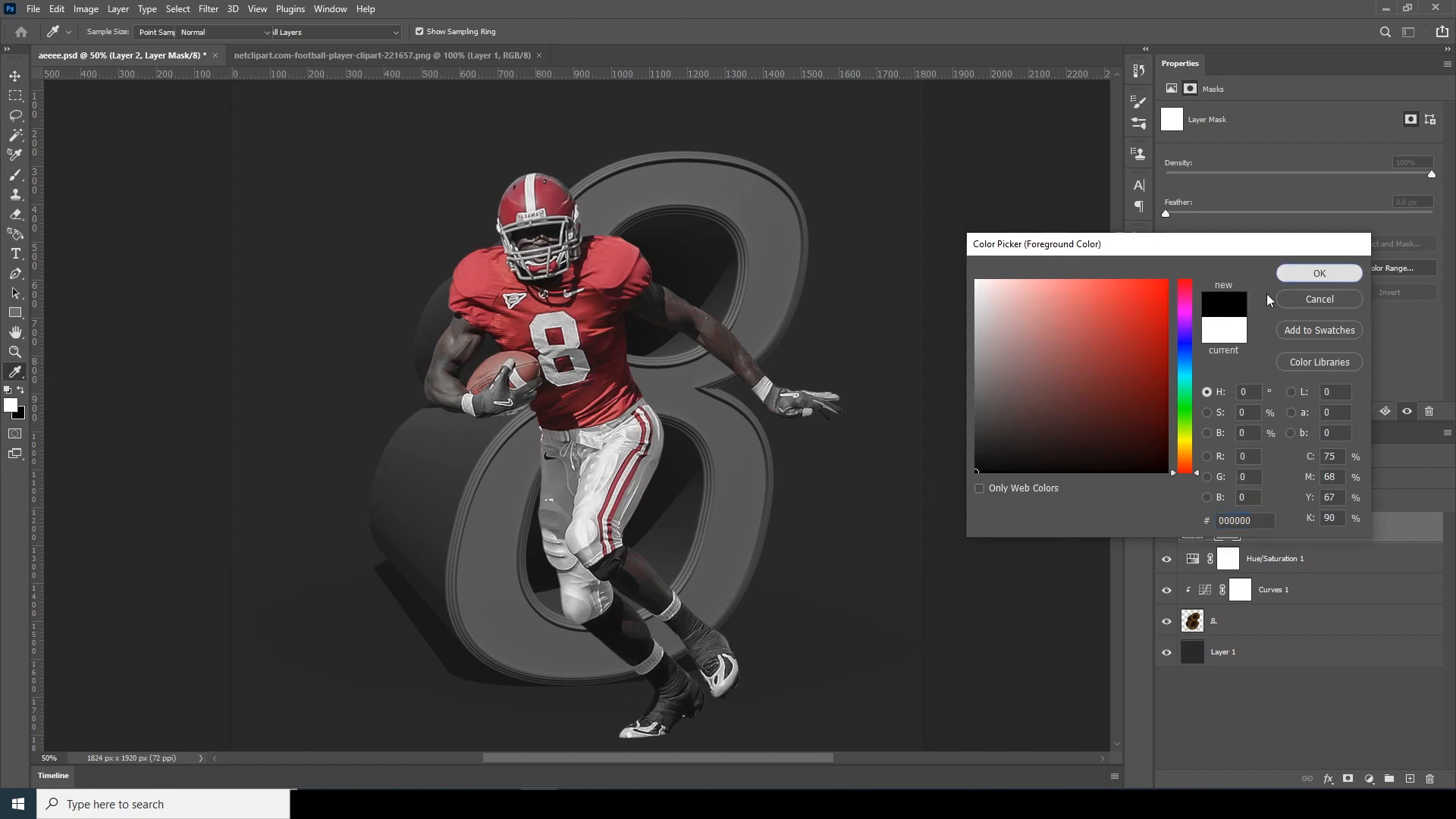
pyautogui.click(1319, 273)
# Step: Paint black on the player's mask with a 700 px brush to hide the legs and fade the hips into the lower hole of the 8
pyautogui.moveTo(736, 666)
pyautogui.mouseDown()
pyautogui.moveTo(657, 675)
pyautogui.moveTo(694, 701)
pyautogui.mouseUp()
pyautogui.press(']')
pyautogui.press(']')
pyautogui.press(']')
pyautogui.moveTo(657, 613)
pyautogui.mouseDown()
pyautogui.moveTo(626, 649)
pyautogui.moveTo(566, 669)
pyautogui.moveTo(624, 652)
pyautogui.moveTo(661, 673)
pyautogui.moveTo(653, 651)
pyautogui.moveTo(640, 665)
pyautogui.moveTo(708, 585)
pyautogui.moveTo(694, 544)
pyautogui.moveTo(634, 664)
pyautogui.mouseUp()
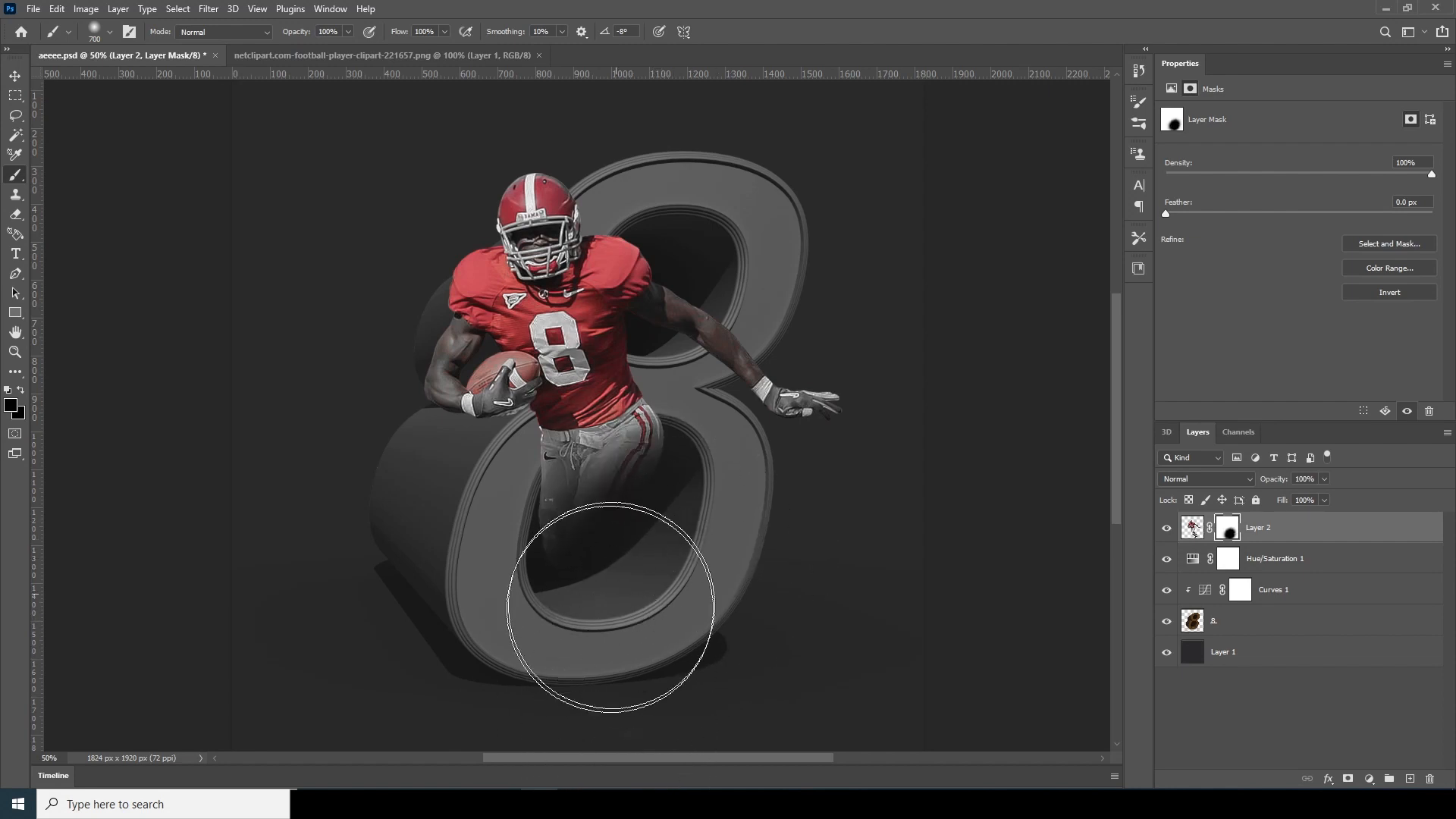
pyautogui.moveTo(637, 589)
pyautogui.mouseDown()
pyautogui.moveTo(648, 618)
pyautogui.moveTo(578, 656)
pyautogui.mouseUp()
pyautogui.moveTo(641, 598)
pyautogui.mouseDown()
pyautogui.moveTo(723, 625)
pyautogui.moveTo(734, 646)
pyautogui.moveTo(671, 622)
pyautogui.moveTo(586, 651)
pyautogui.moveTo(594, 622)
pyautogui.moveTo(650, 578)
pyautogui.moveTo(621, 671)
pyautogui.moveTo(731, 652)
pyautogui.moveTo(666, 605)
pyautogui.mouseUp()
# Step: Scale the masked player down to about 997 × 1348 px and move him lower so his waist sits in the 8's lower hole
pyautogui.click(15, 77)
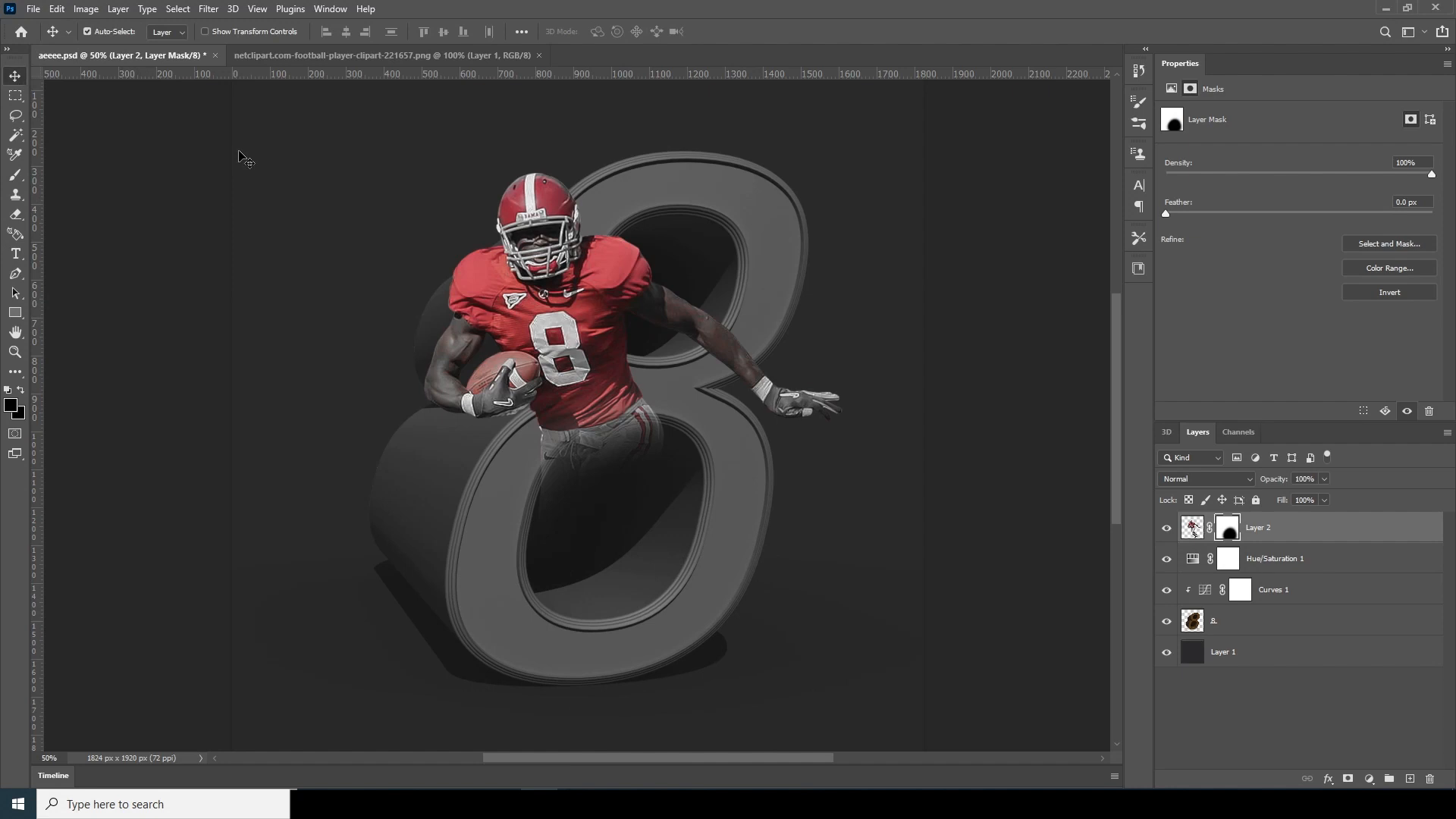
pyautogui.press('ctrl')
pyautogui.click(1191, 525)
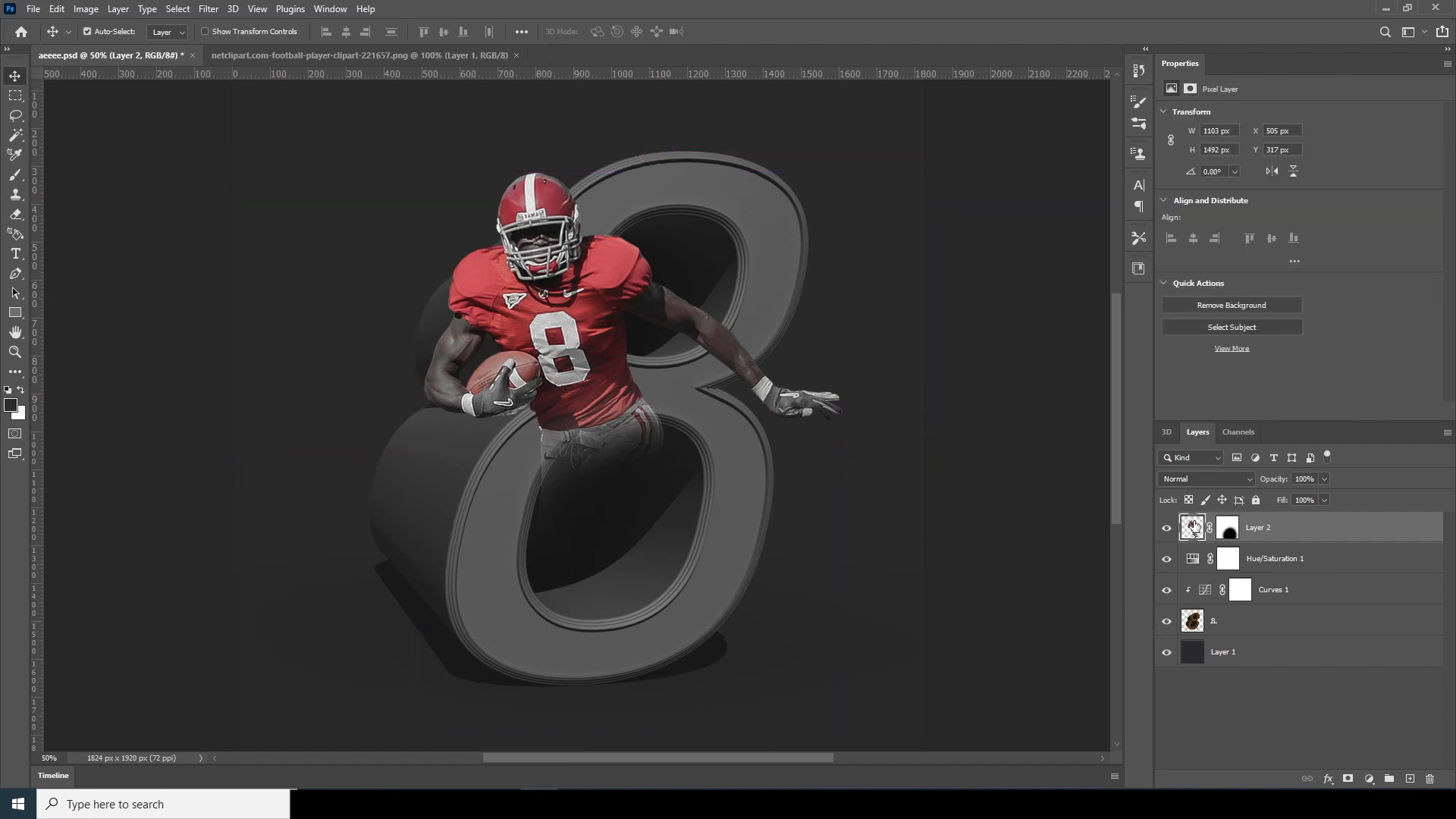
pyautogui.hotkey('ctrl', 't')
pyautogui.moveTo(618, 295); pyautogui.dragTo(638, 343)
pyautogui.moveTo(865, 224); pyautogui.dragTo(856, 255)
pyautogui.press('Return')
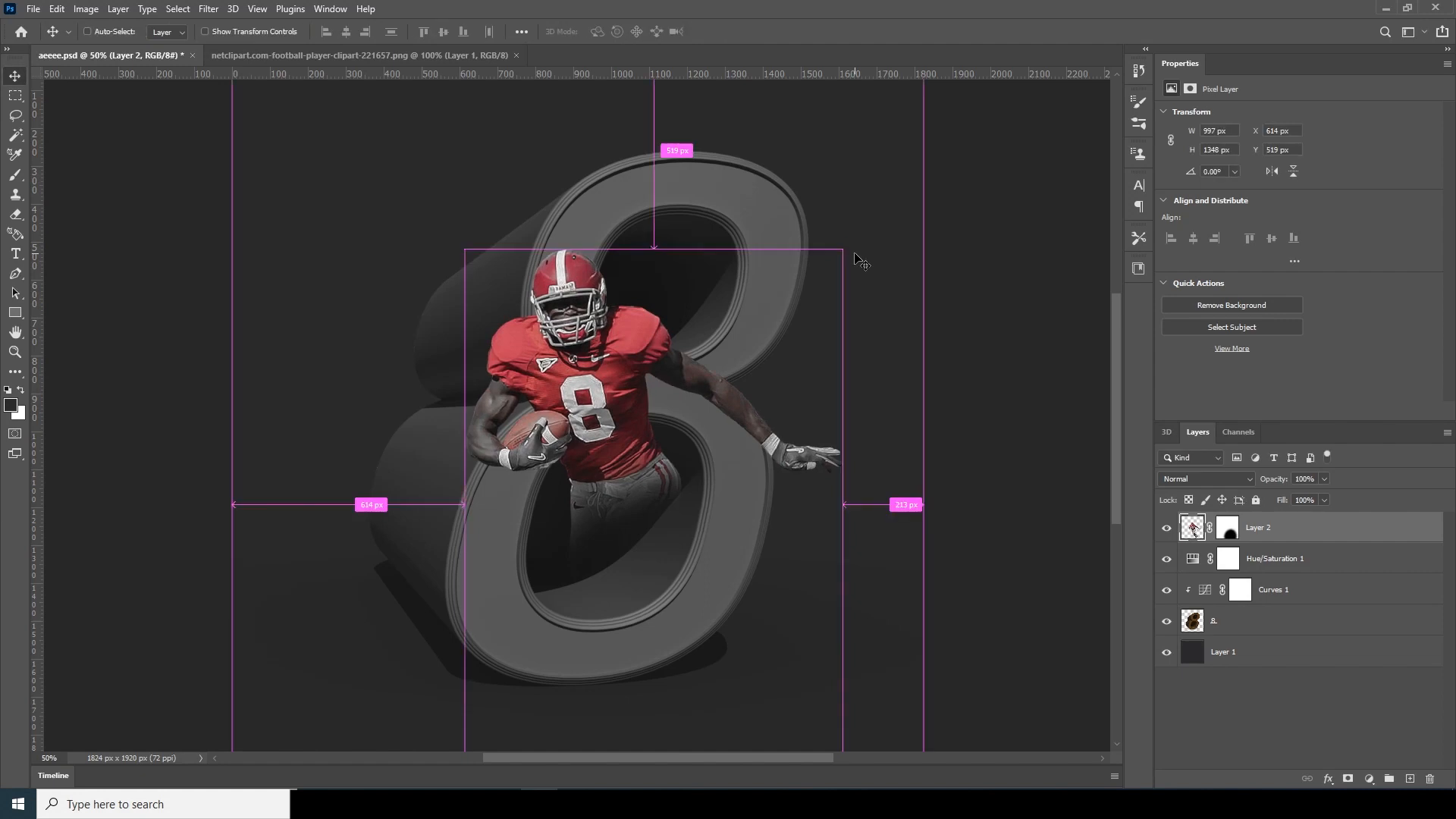
pyautogui.hotkey('ctrl', '-')
pyautogui.hotkey('ctrl', '-')
pyautogui.hotkey('ctrl', '-')
pyautogui.hotkey('ctrl', '+')
pyautogui.hotkey('ctrl', '+')
pyautogui.hotkey('ctrl', '+')
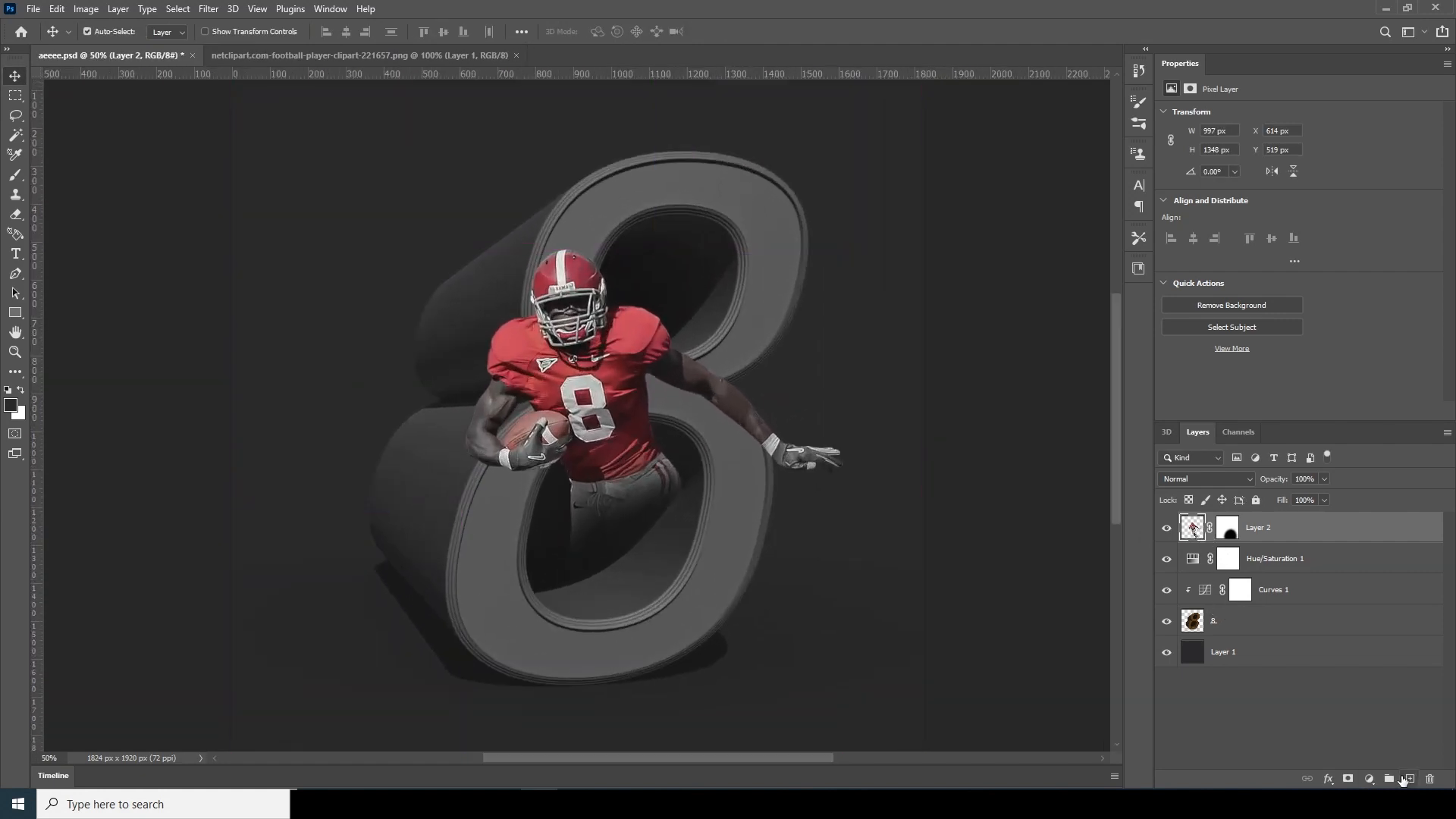
# Step: Create a new layer above the player and paint dark shading over his waist and the 8's lower hole with a 500 px soft brush
pyautogui.click(1409, 779)
pyautogui.press('b')
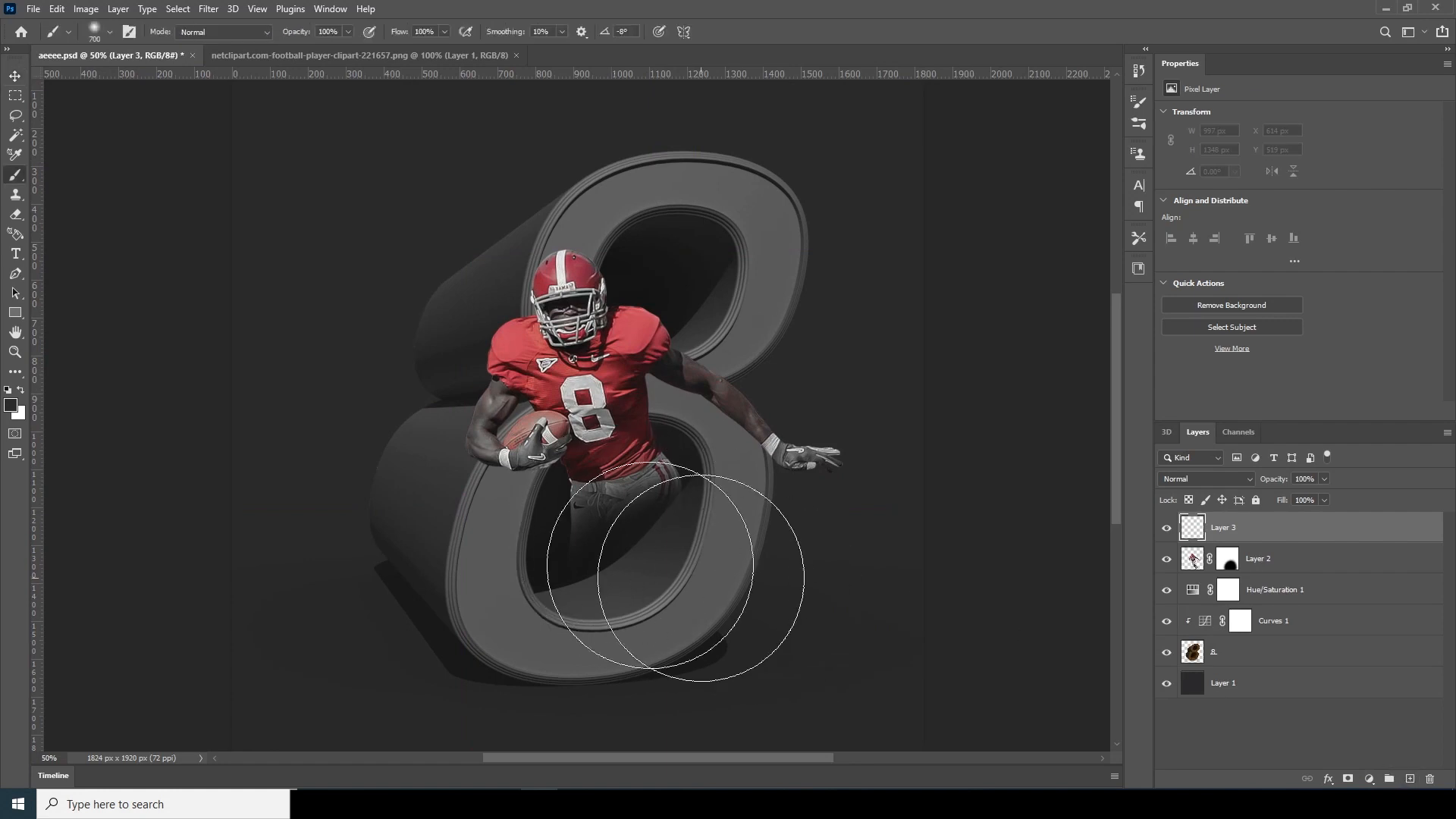
pyautogui.press('[')
pyautogui.press('[')
pyautogui.moveTo(669, 489); pyautogui.dragTo(579, 581)
pyautogui.moveTo(663, 486); pyautogui.dragTo(545, 593)
pyautogui.moveTo(631, 515)
pyautogui.mouseDown()
pyautogui.moveTo(439, 633)
pyautogui.moveTo(638, 521)
pyautogui.moveTo(548, 612)
pyautogui.moveTo(433, 624)
pyautogui.mouseUp()
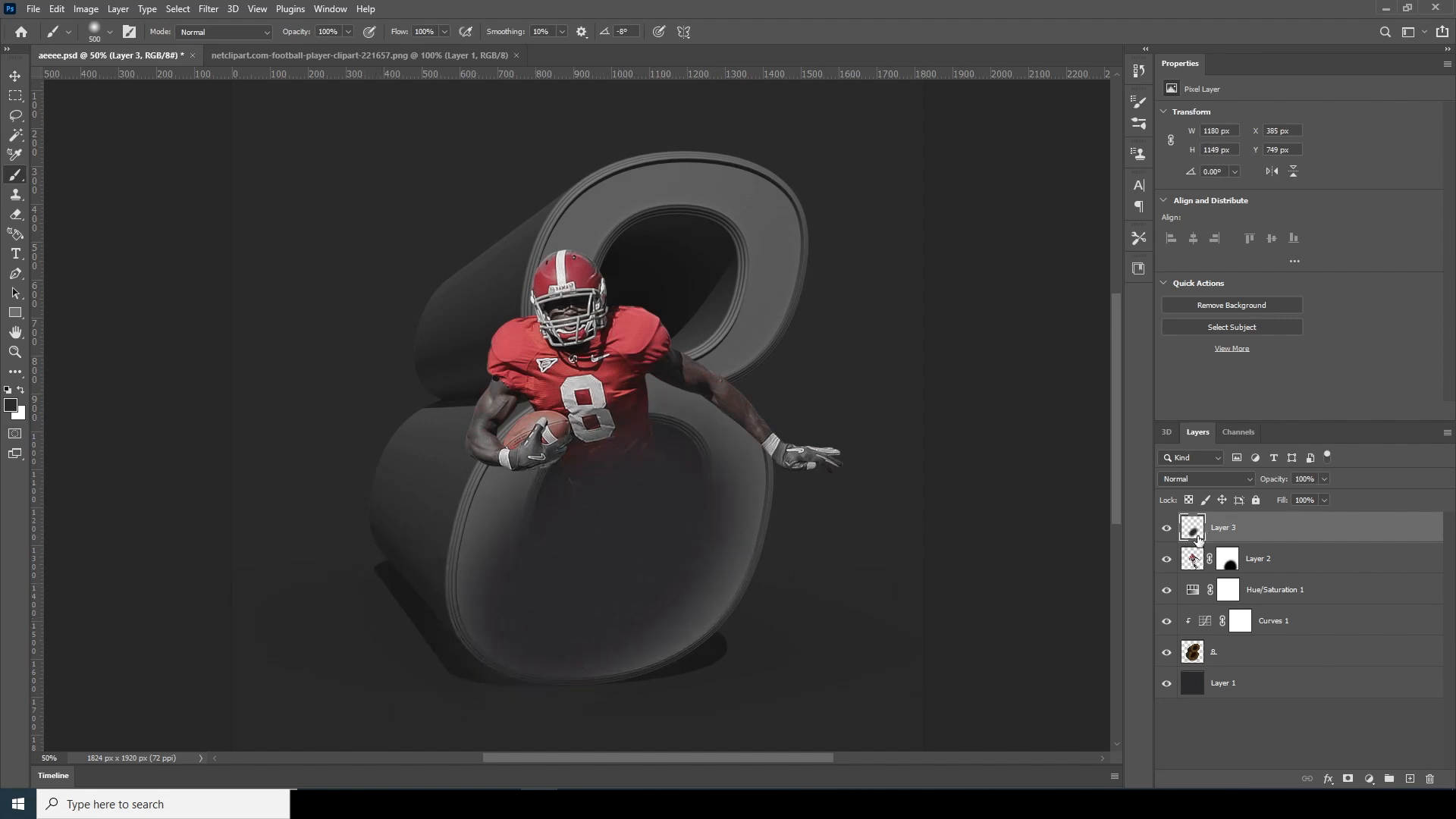
# Step: Erase the dark shading that spills onto the 8's front face and lower the shading layer's opacity to 76%
pyautogui.press('e')
pyautogui.moveTo(748, 448)
pyautogui.mouseDown()
pyautogui.moveTo(703, 606)
pyautogui.moveTo(638, 662)
pyautogui.moveTo(524, 661)
pyautogui.moveTo(446, 585)
pyautogui.moveTo(501, 484)
pyautogui.moveTo(473, 669)
pyautogui.moveTo(472, 518)
pyautogui.moveTo(476, 617)
pyautogui.moveTo(654, 677)
pyautogui.moveTo(678, 631)
pyautogui.moveTo(717, 645)
pyautogui.moveTo(538, 688)
pyautogui.moveTo(557, 671)
pyautogui.moveTo(469, 534)
pyautogui.moveTo(487, 491)
pyautogui.moveTo(508, 629)
pyautogui.moveTo(608, 655)
pyautogui.moveTo(556, 656)
pyautogui.moveTo(455, 614)
pyautogui.moveTo(693, 661)
pyautogui.mouseUp()
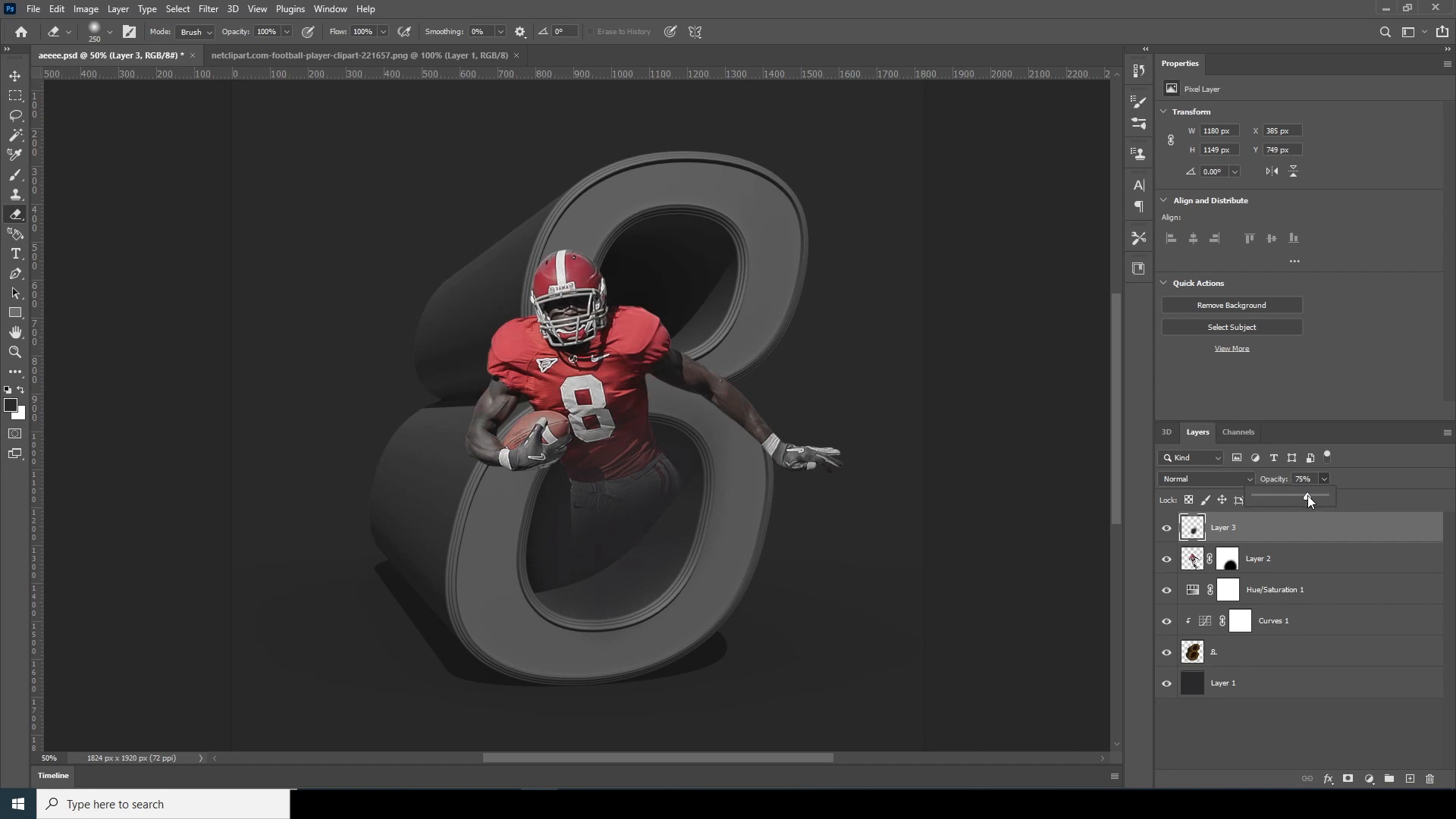
pyautogui.hotkey('ctrl', '-')
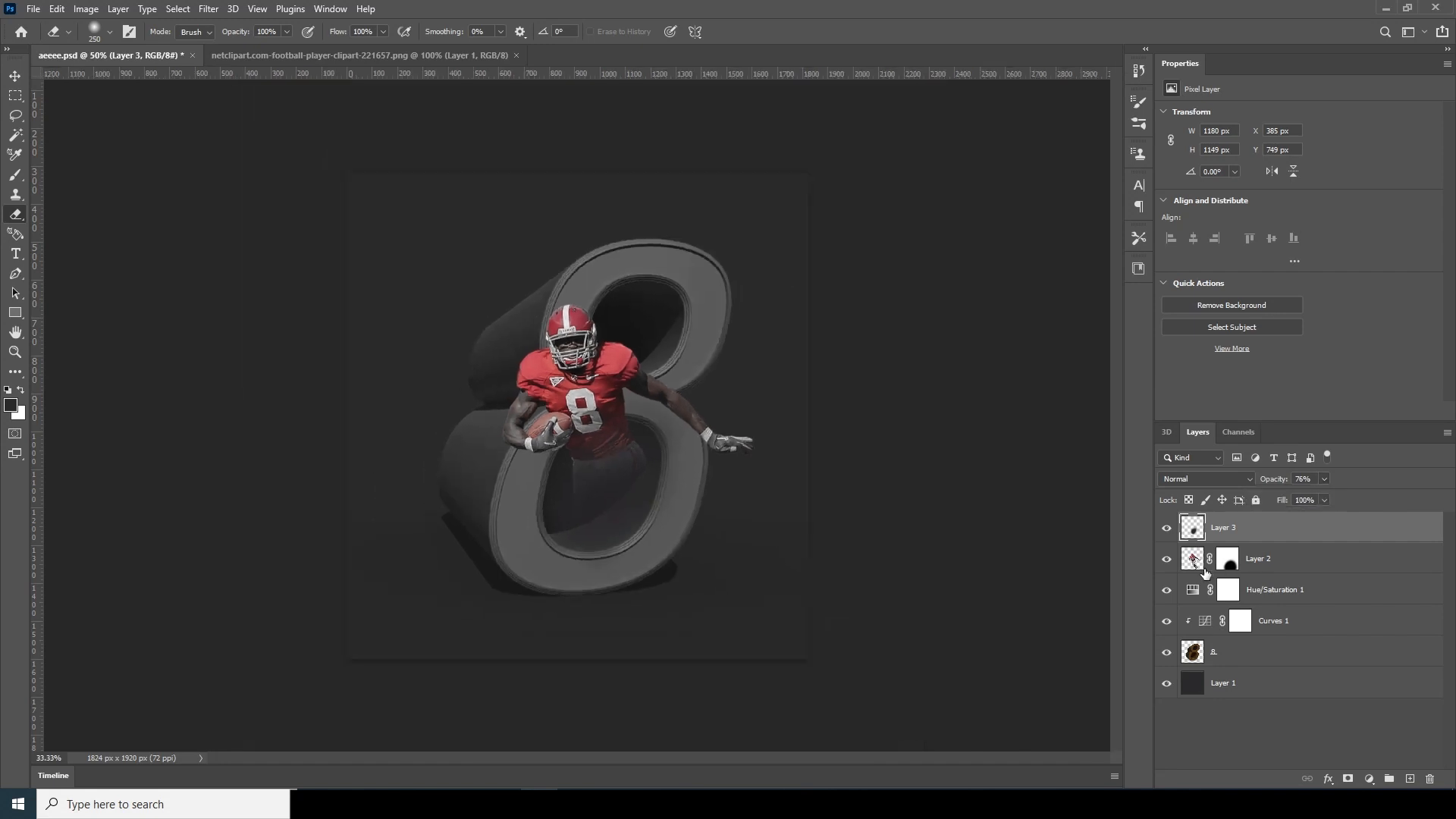
pyautogui.hotkey('ctrl', '+')
pyautogui.hotkey('ctrl', '+')
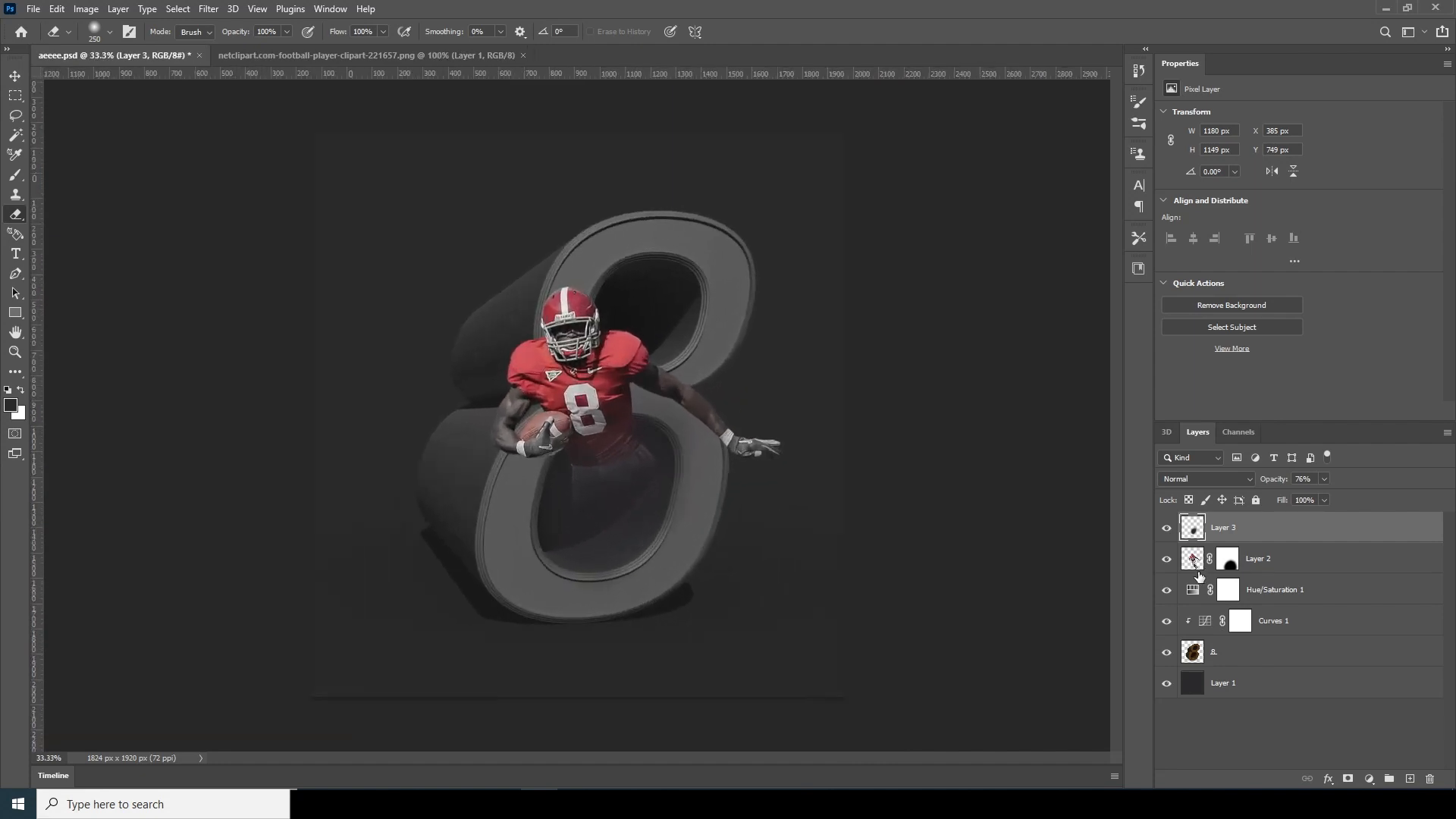
pyautogui.hotkey('ctrl', '-')
pyautogui.hotkey('ctrl', '+')
pyautogui.hotkey('ctrl', '+')
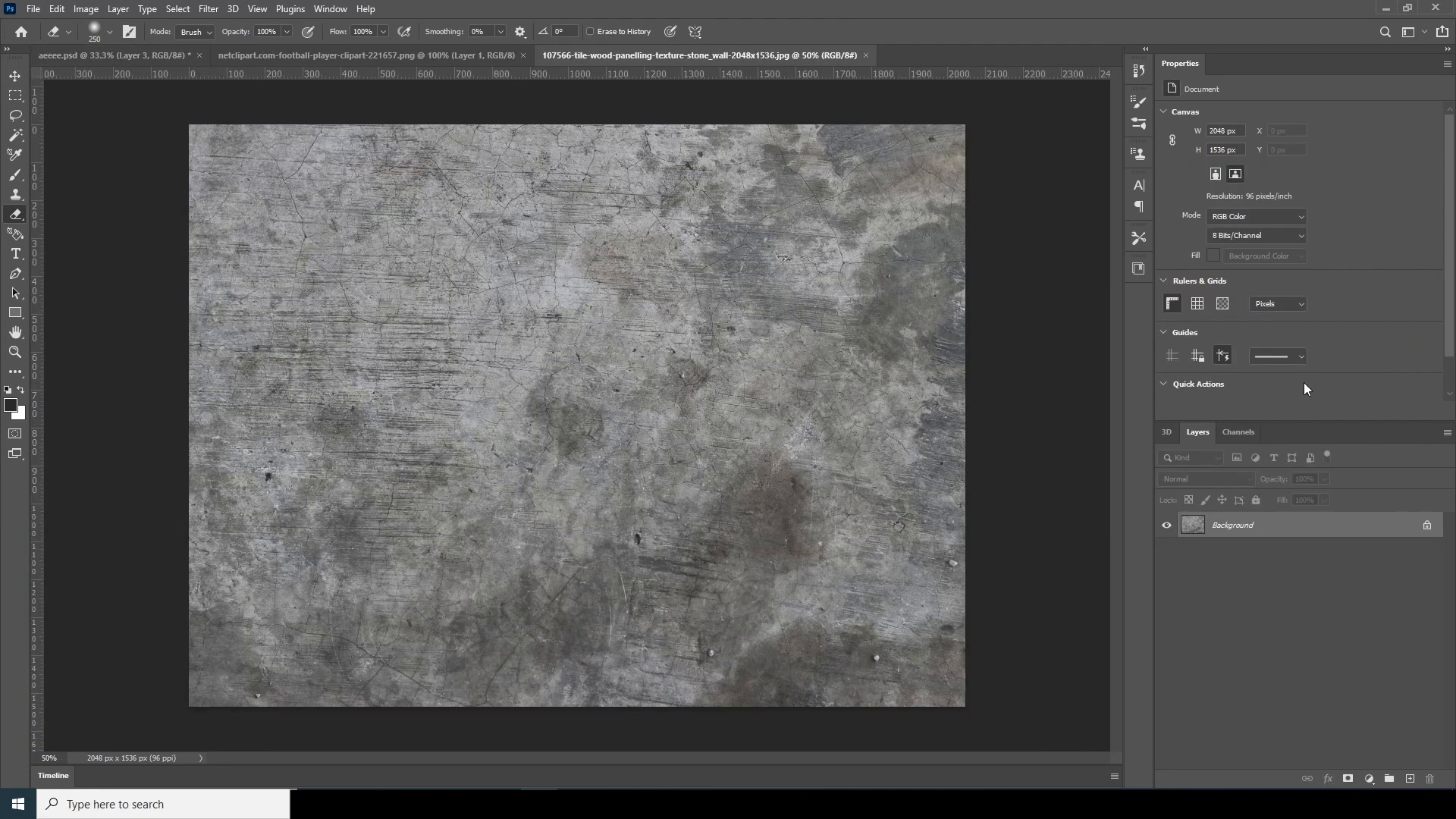
# Step: Bring the stone wall texture into the aeeee.psd poster as a new layer covering the upper part of the 8
pyautogui.click(583, 294)
pyautogui.hotkey('ctrl', 'z')
pyautogui.click(17, 81)
pyautogui.moveTo(421, 231); pyautogui.dragTo(285, 170)
pyautogui.moveTo(621, 276); pyautogui.dragTo(748, 338)
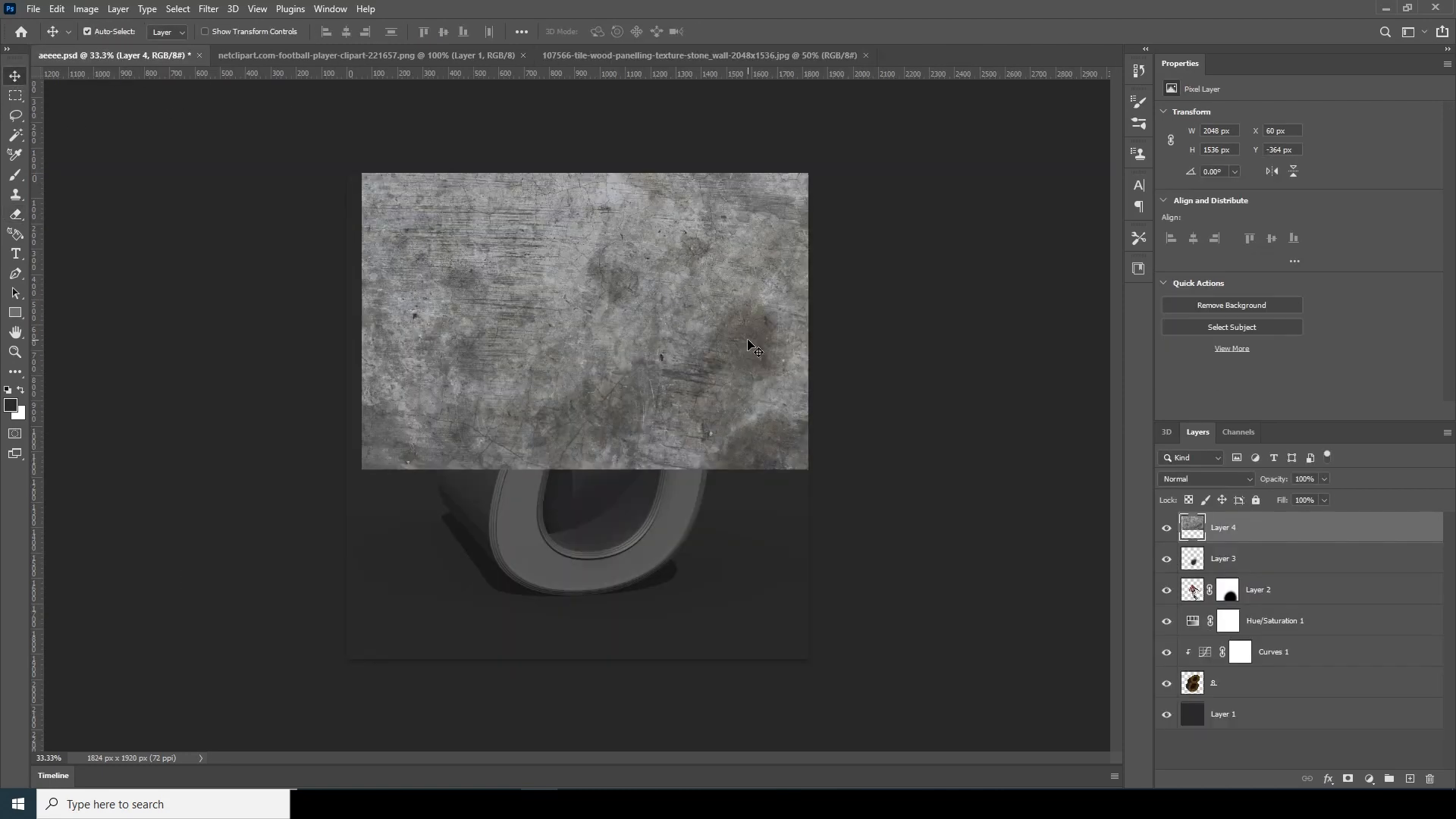
# Step: Move the stone texture layer directly above the 8 layer, clip it to the 8 and set its blend mode to Overlay
pyautogui.moveTo(1198, 537); pyautogui.dragTo(1228, 667)
pyautogui.keyDown('alt'); pyautogui.click(1280, 669); pyautogui.keyUp('alt')
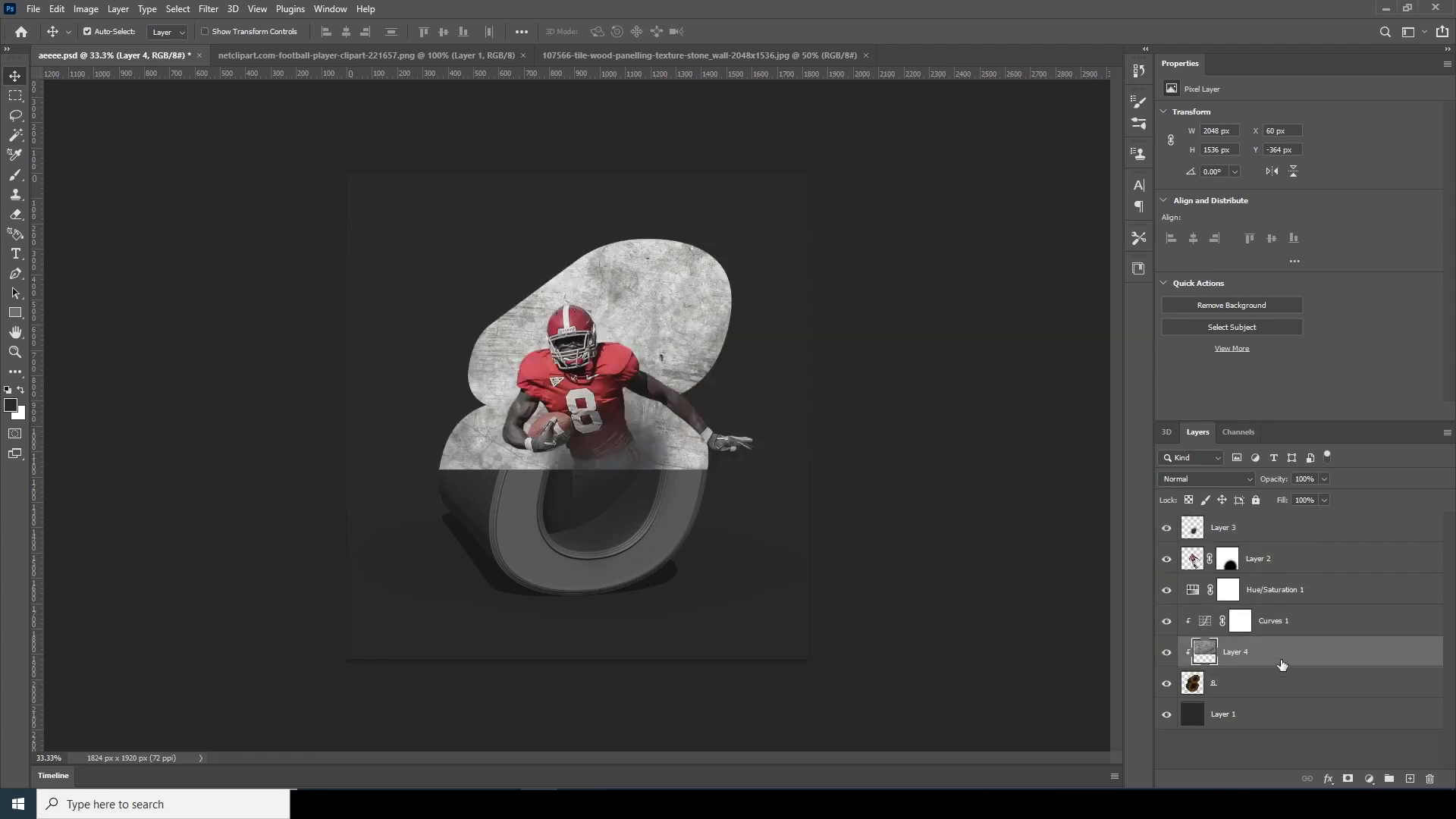
pyautogui.click(1206, 478)
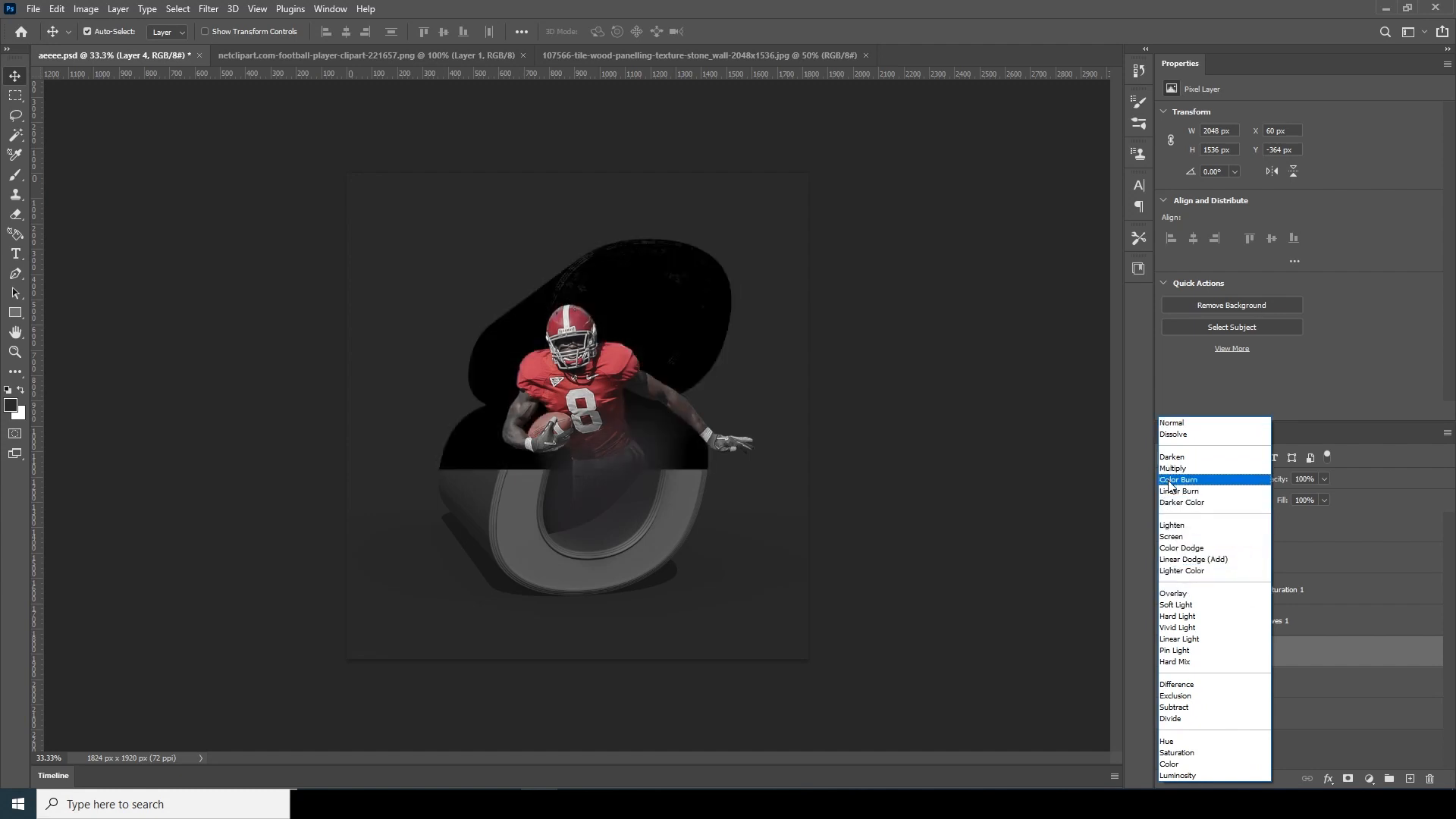
pyautogui.click(1174, 594)
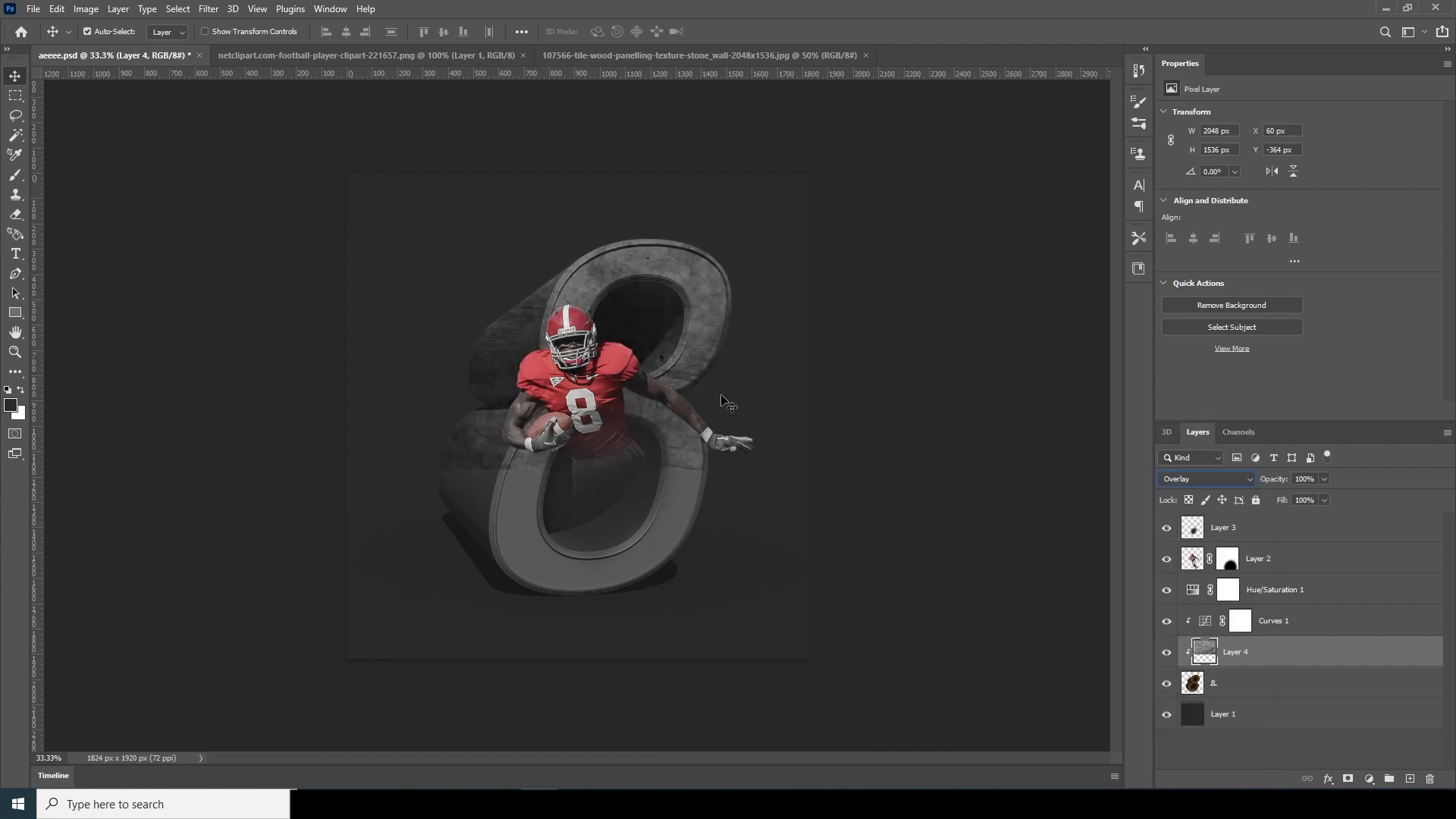
# Step: Scale the stone texture to about 105.29%, position it to cover the whole 8, and reduce its opacity to 65%
pyautogui.hotkey('ctrl', 't')
pyautogui.moveTo(723, 352); pyautogui.dragTo(698, 486)
pyautogui.moveTo(851, 609); pyautogui.dragTo(866, 619)
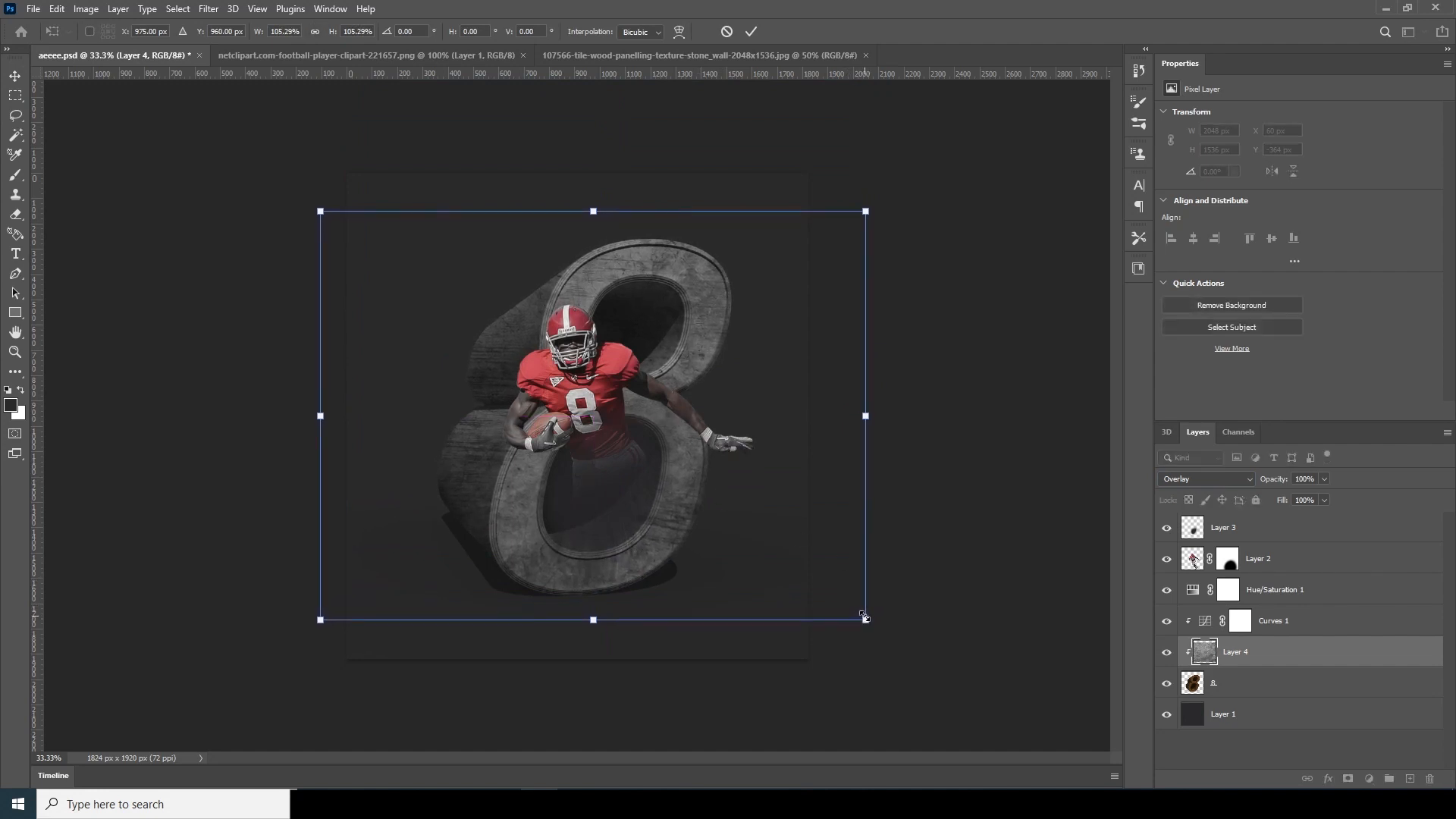
pyautogui.press('Return')
pyautogui.click(1323, 480)
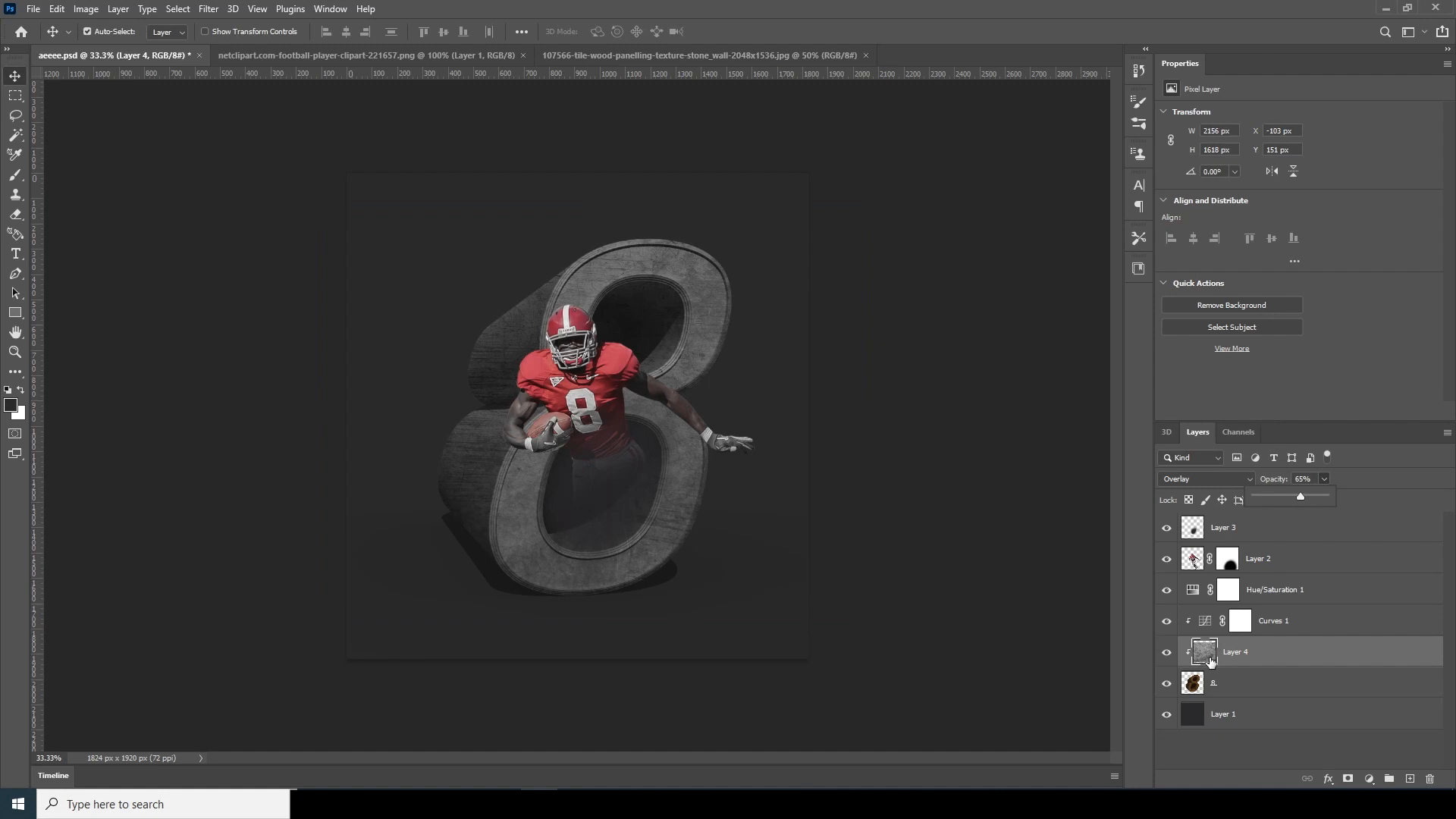
# Step: Add a mask to the stone texture layer and paint black at 15% brush opacity over the 8 to soften parts of the texture
pyautogui.click(1348, 779)
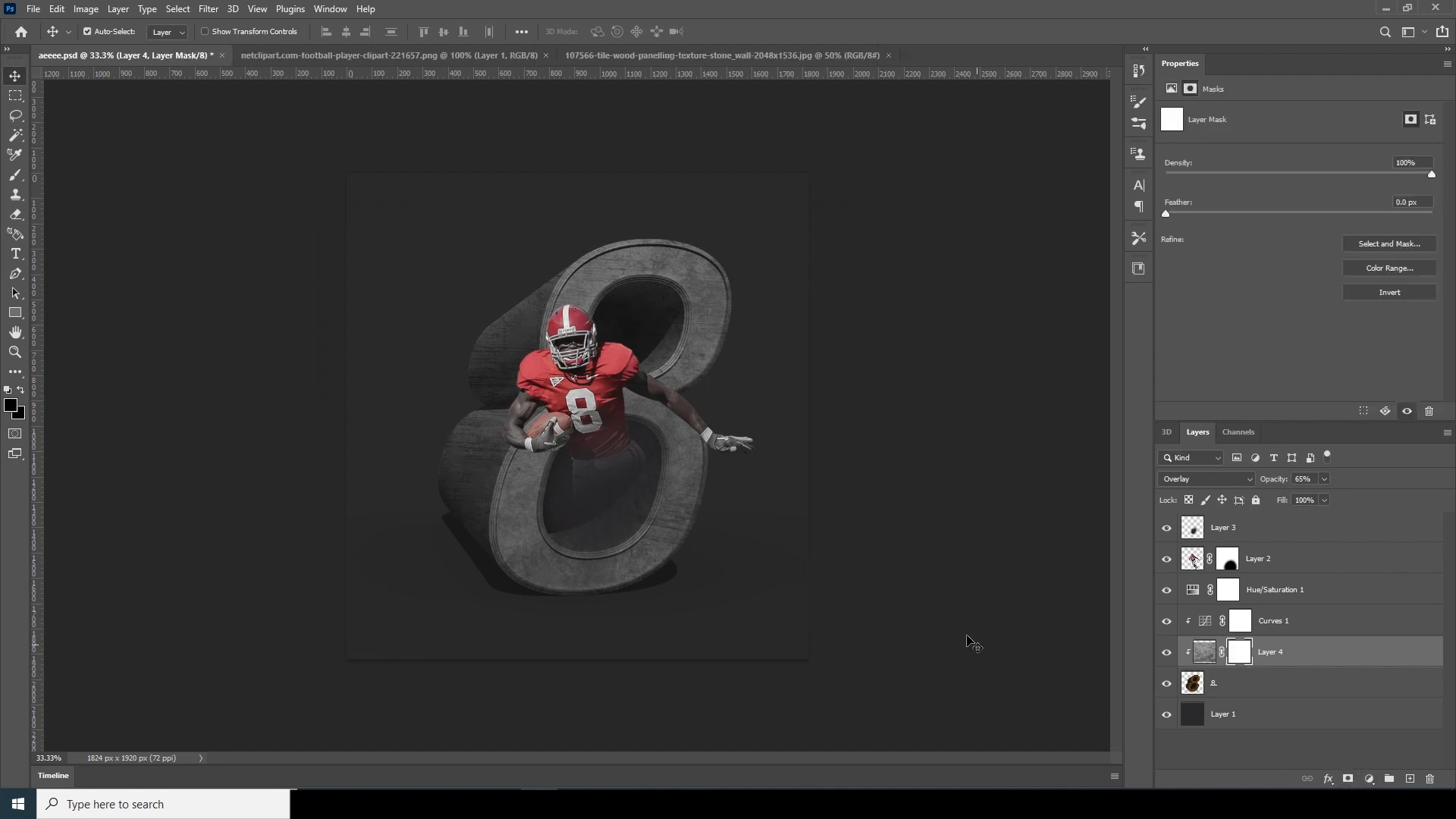
pyautogui.press('b')
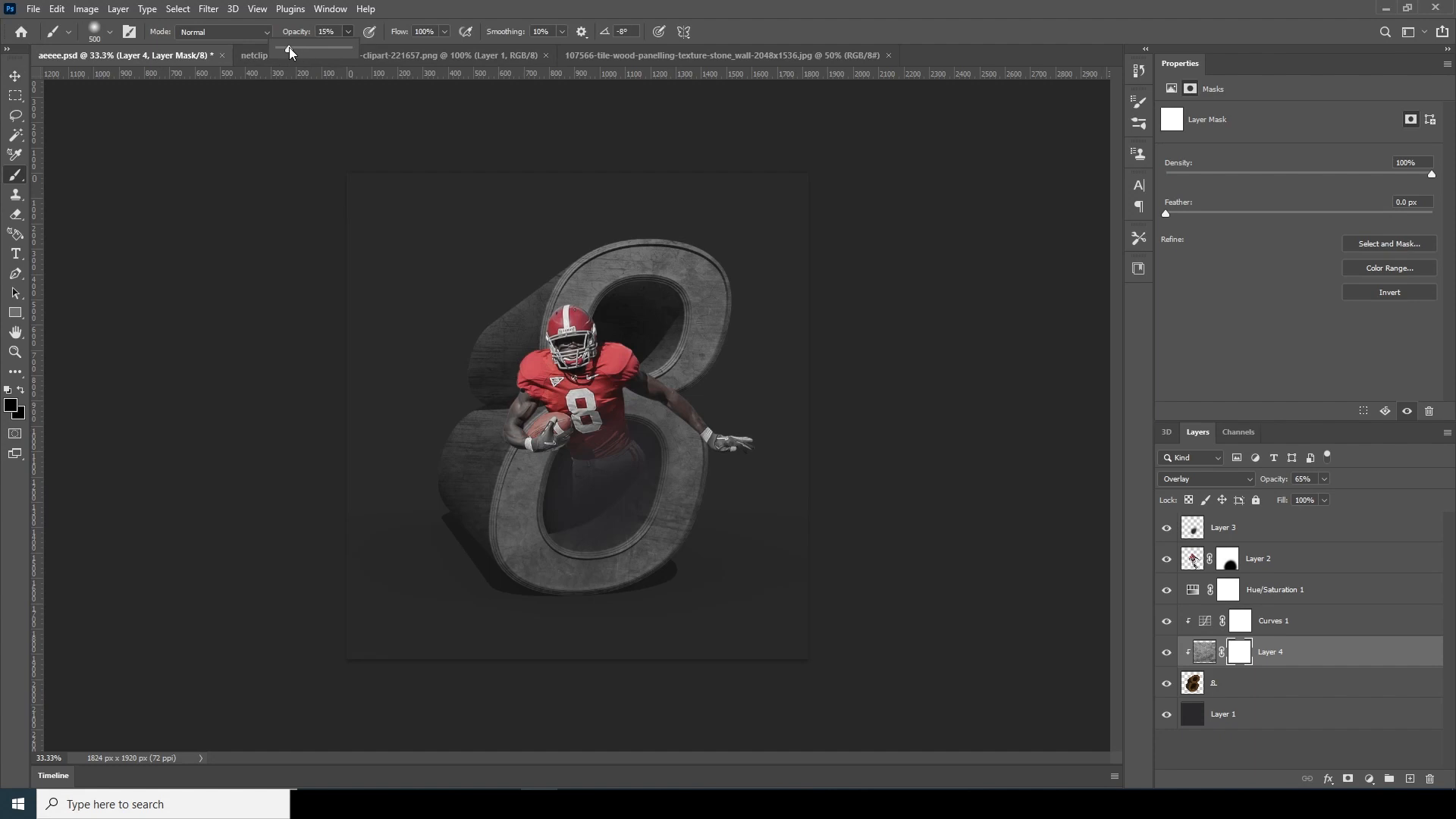
pyautogui.moveTo(747, 386)
pyautogui.mouseDown()
pyautogui.moveTo(694, 559)
pyautogui.moveTo(569, 611)
pyautogui.moveTo(435, 448)
pyautogui.moveTo(442, 306)
pyautogui.moveTo(413, 496)
pyautogui.moveTo(445, 332)
pyautogui.moveTo(471, 326)
pyautogui.moveTo(514, 244)
pyautogui.moveTo(562, 213)
pyautogui.moveTo(609, 232)
pyautogui.moveTo(725, 160)
pyautogui.moveTo(766, 239)
pyautogui.moveTo(780, 445)
pyautogui.moveTo(692, 569)
pyautogui.moveTo(432, 520)
pyautogui.moveTo(403, 408)
pyautogui.moveTo(464, 468)
pyautogui.moveTo(439, 477)
pyautogui.moveTo(662, 595)
pyautogui.moveTo(621, 622)
pyautogui.moveTo(423, 608)
pyautogui.moveTo(418, 583)
pyautogui.mouseUp()
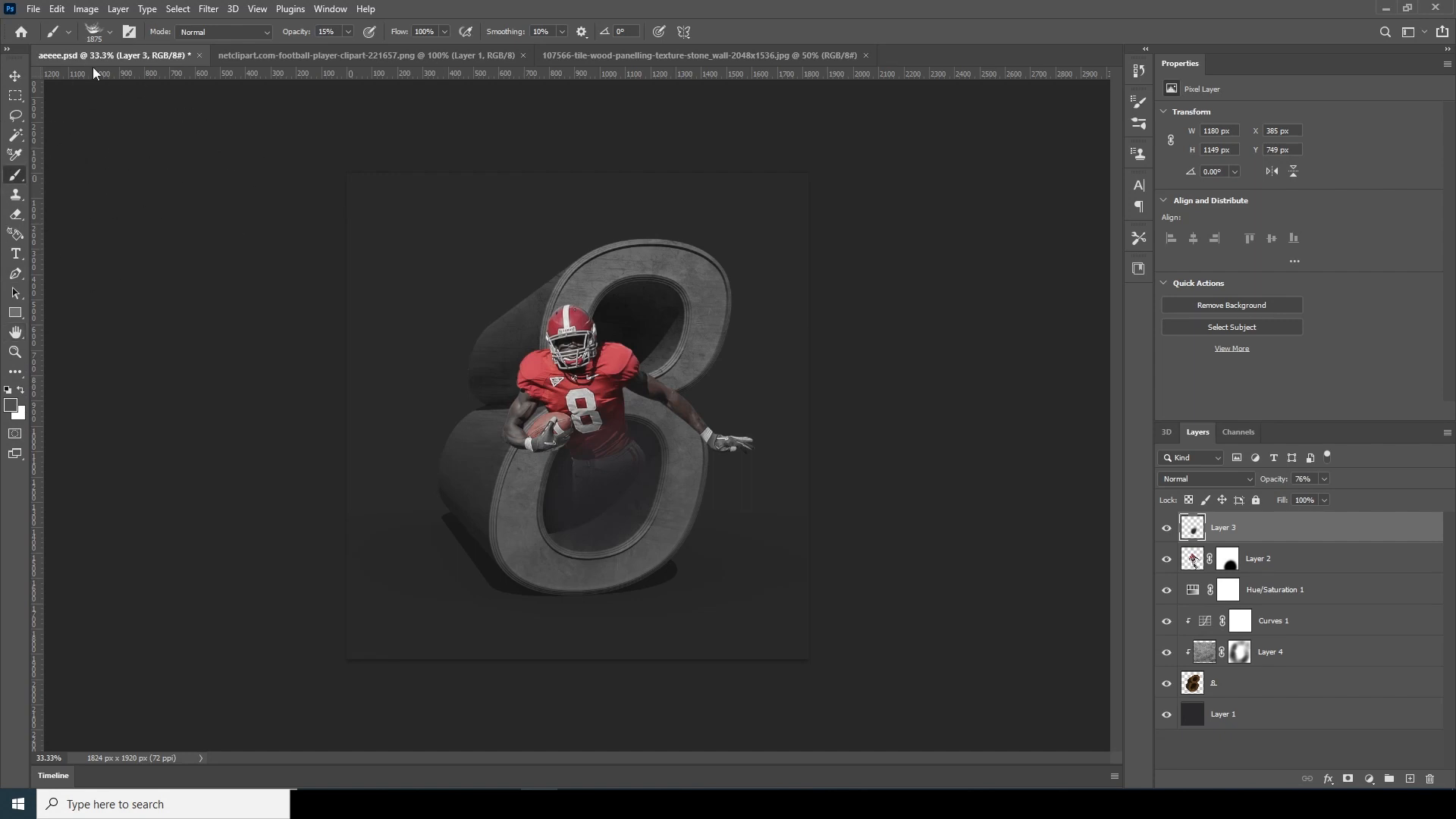
# Step: Choose the Powder Explosion001 brush at 100% opacity and add a new empty layer above Layer 3
pyautogui.click(109, 33)
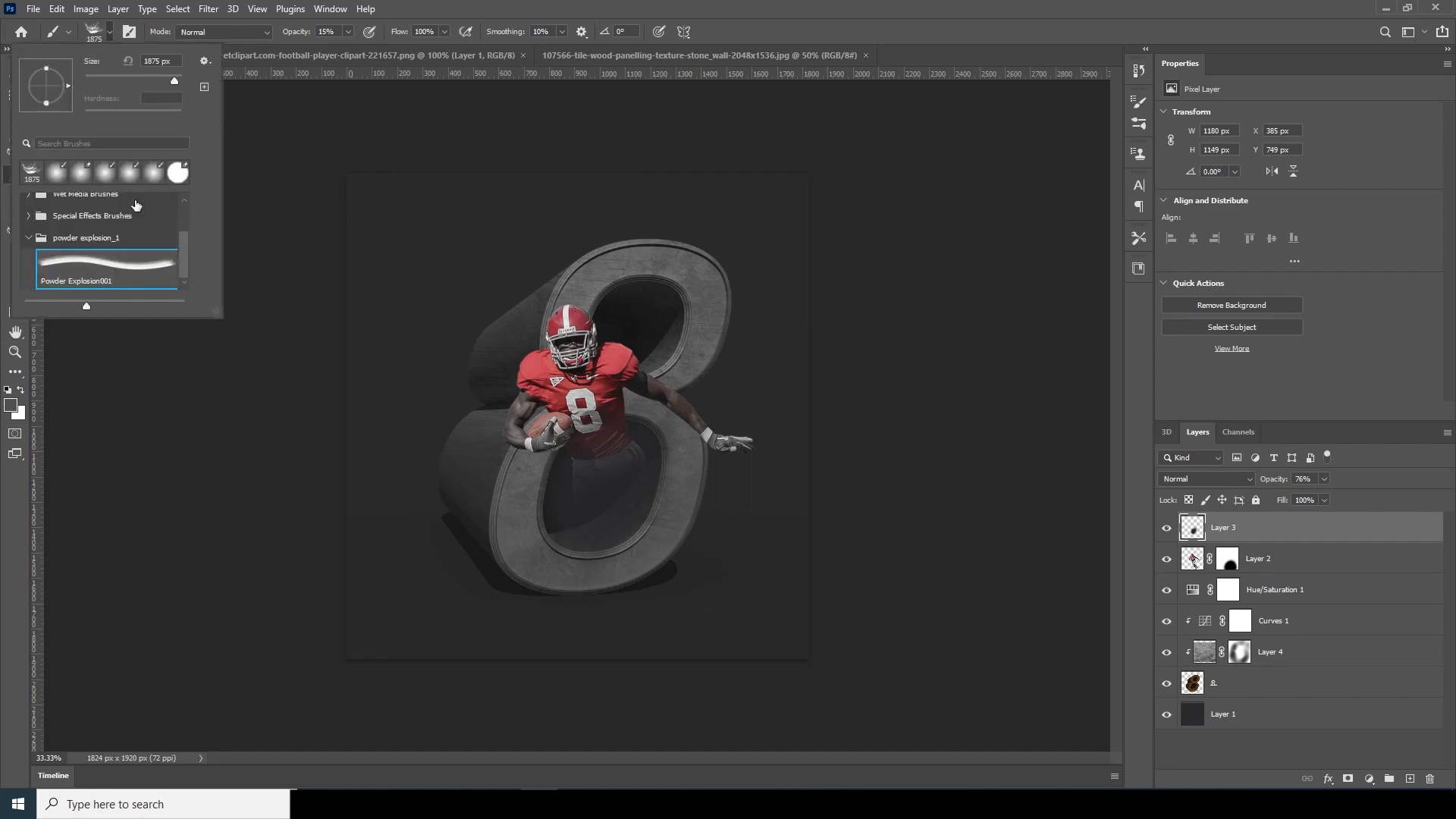
pyautogui.click(101, 269)
pyautogui.click(1270, 536)
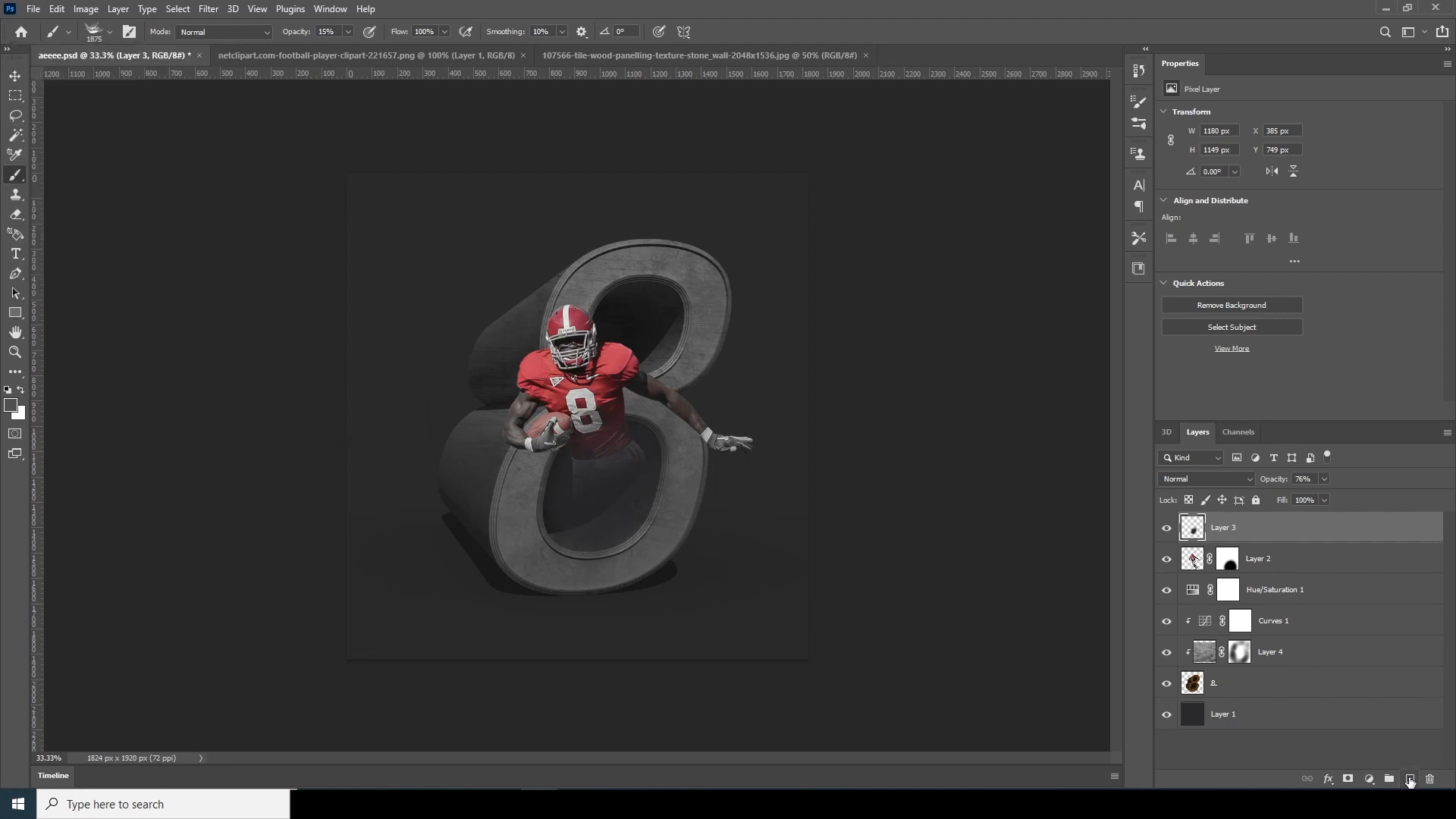
pyautogui.click(1410, 780)
pyautogui.click(348, 32)
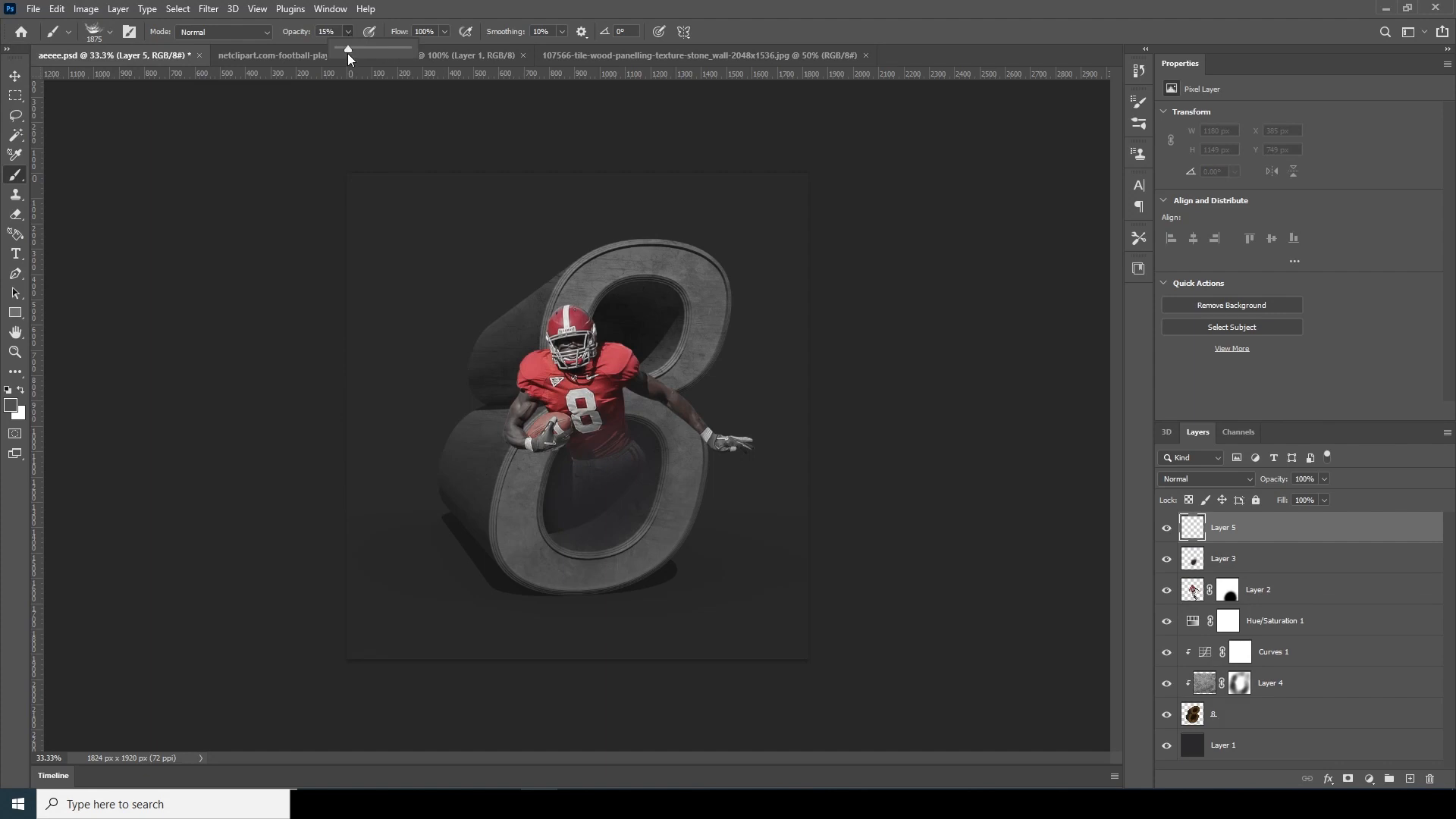
pyautogui.click(1197, 531)
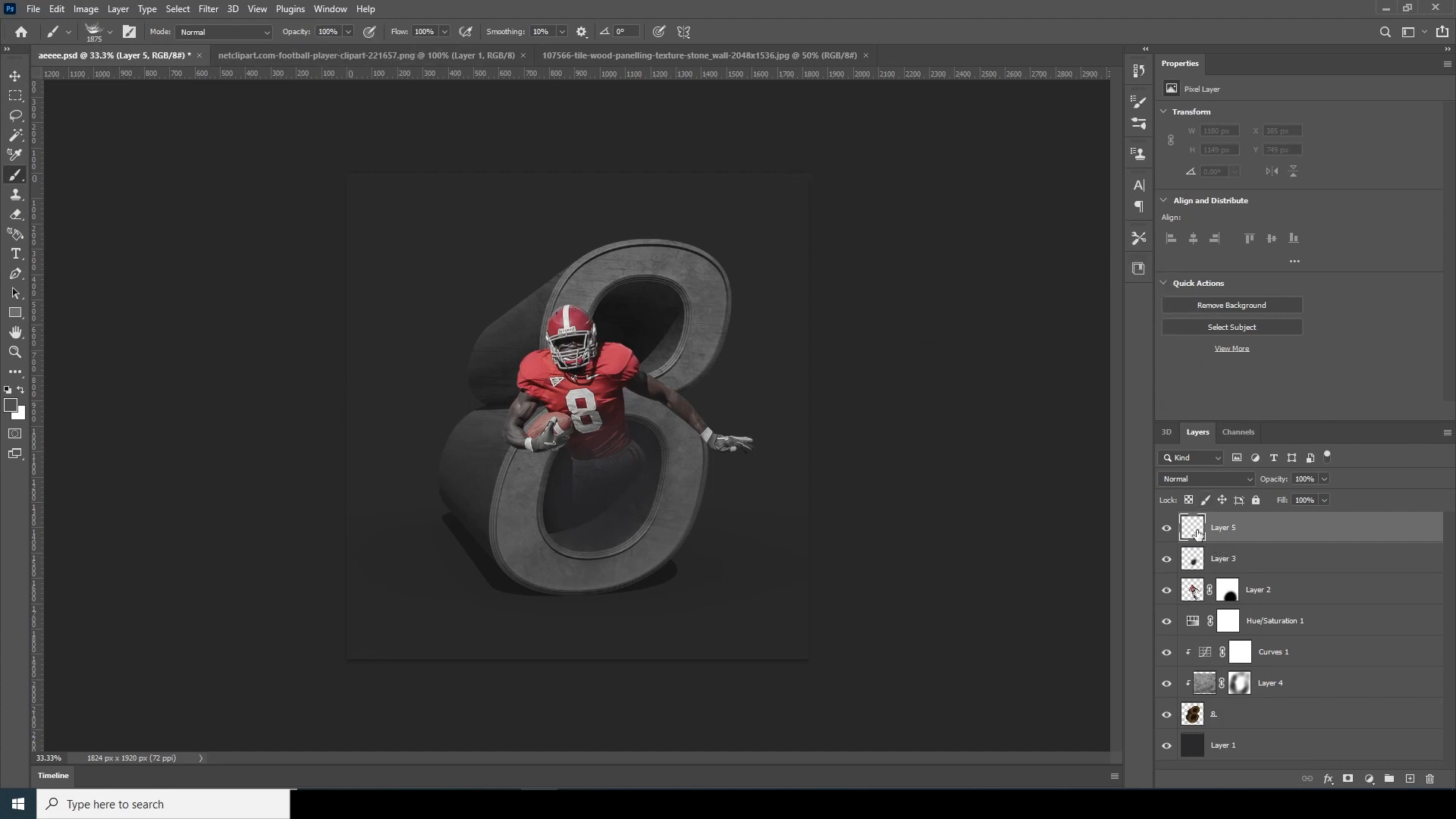
# Step: Set the foreground color to the grey #616062 for painting with the brush
pyautogui.click(11, 407)
pyautogui.click(980, 400)
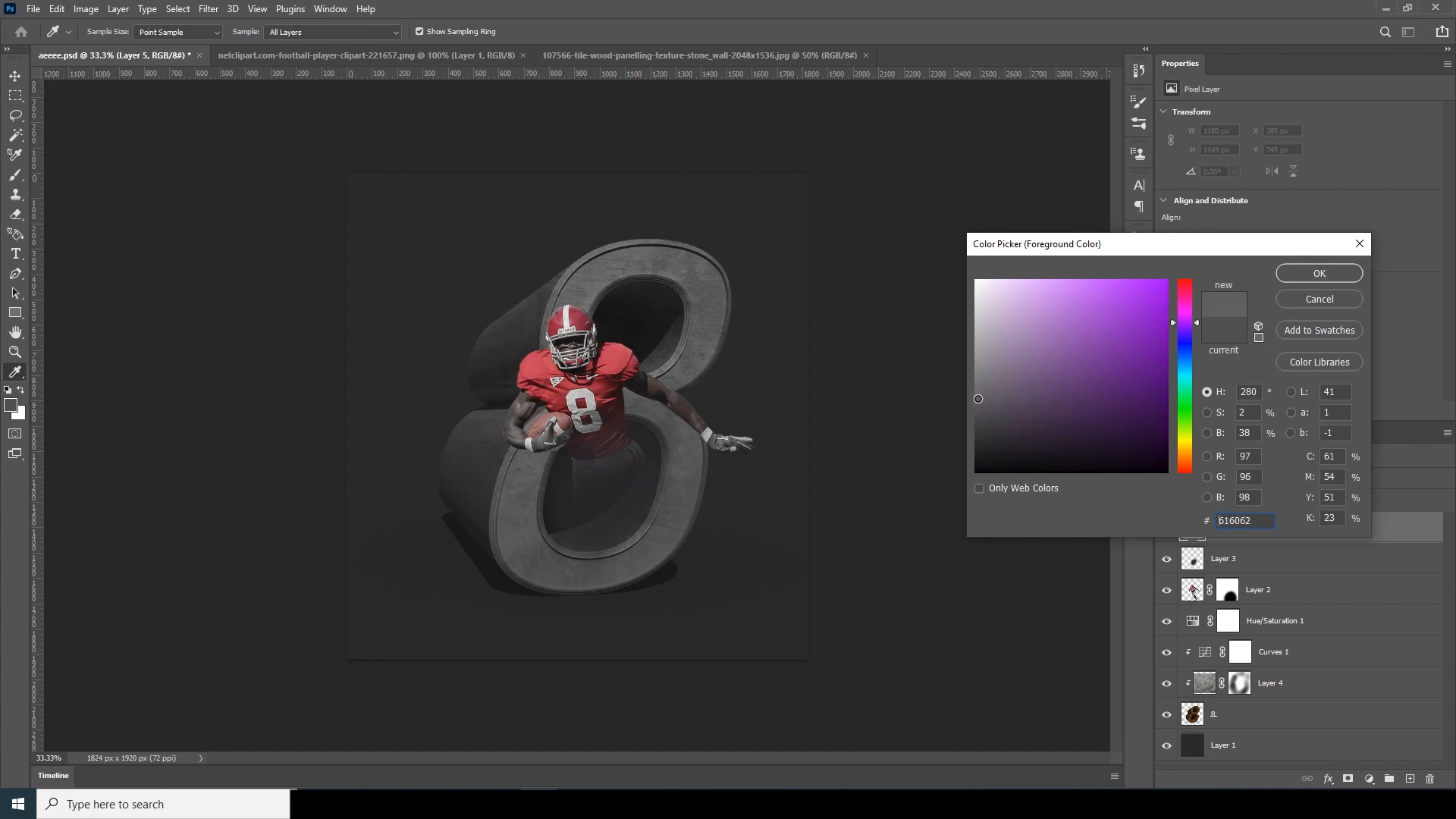
pyautogui.click(1320, 273)
pyautogui.press('b')
# Step: Enlarge the powder brush to 3000 px and stamp grey smoke across the poster's lower part and left edge
pyautogui.click(509, 463)
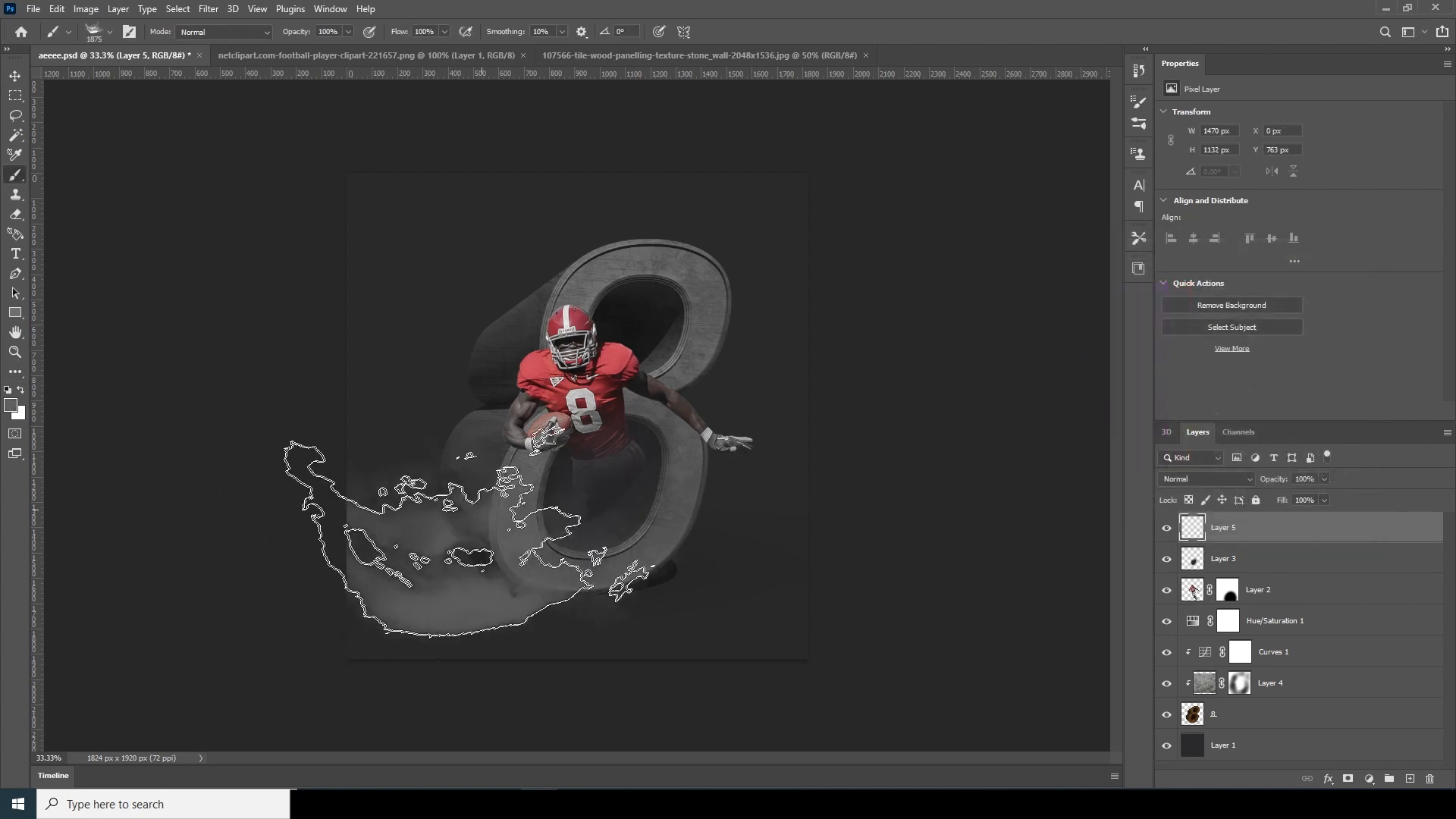
pyautogui.hotkey('ctrl', 'z')
pyautogui.press(']')
pyautogui.press(']')
pyautogui.press(']')
pyautogui.press(']')
pyautogui.press(']')
pyautogui.press(']')
pyautogui.press(']')
pyautogui.press(']')
pyautogui.press(']')
pyautogui.press(']')
pyautogui.press(']')
pyautogui.press(']')
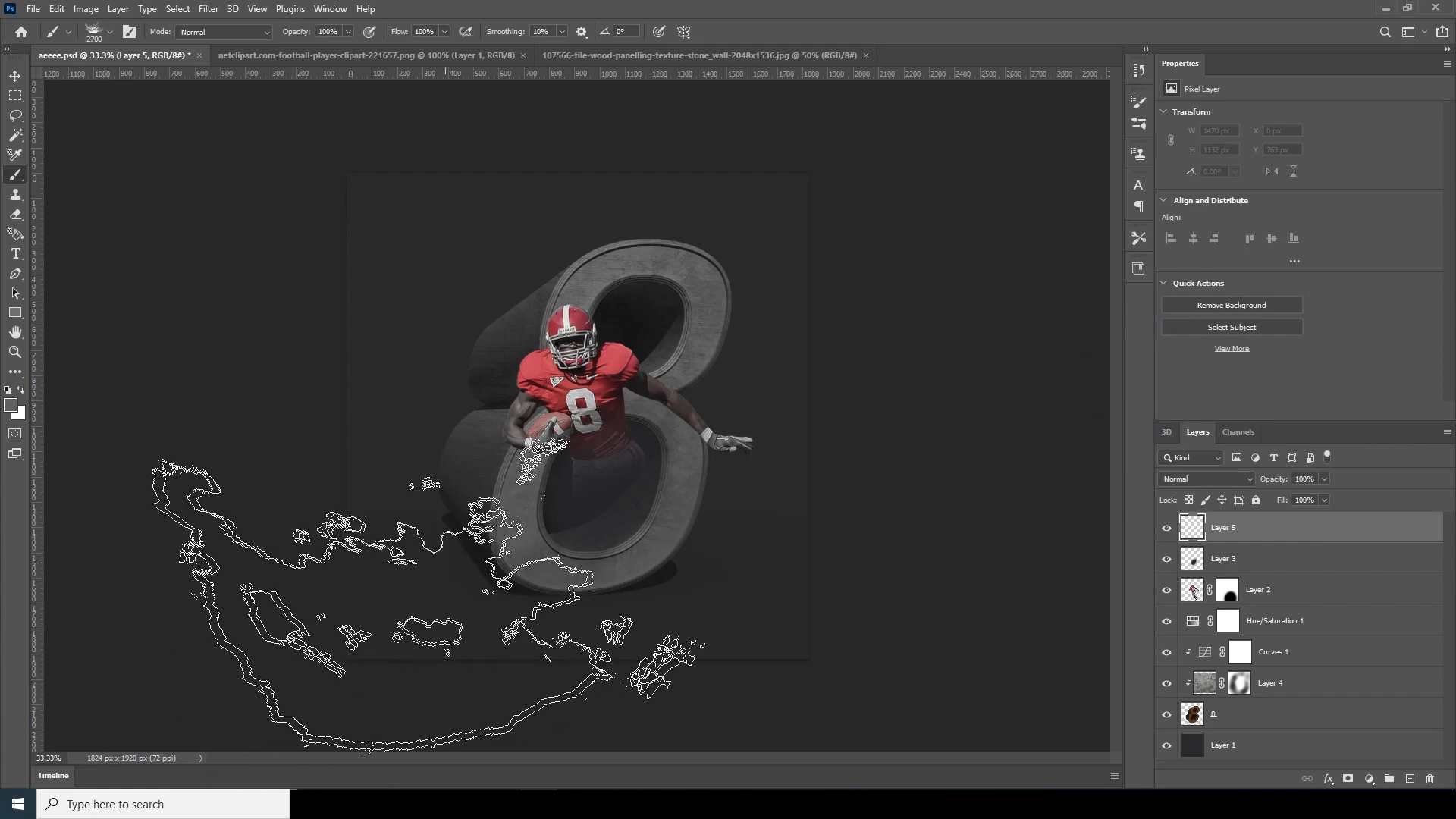
pyautogui.click(458, 580)
pyautogui.click(761, 589)
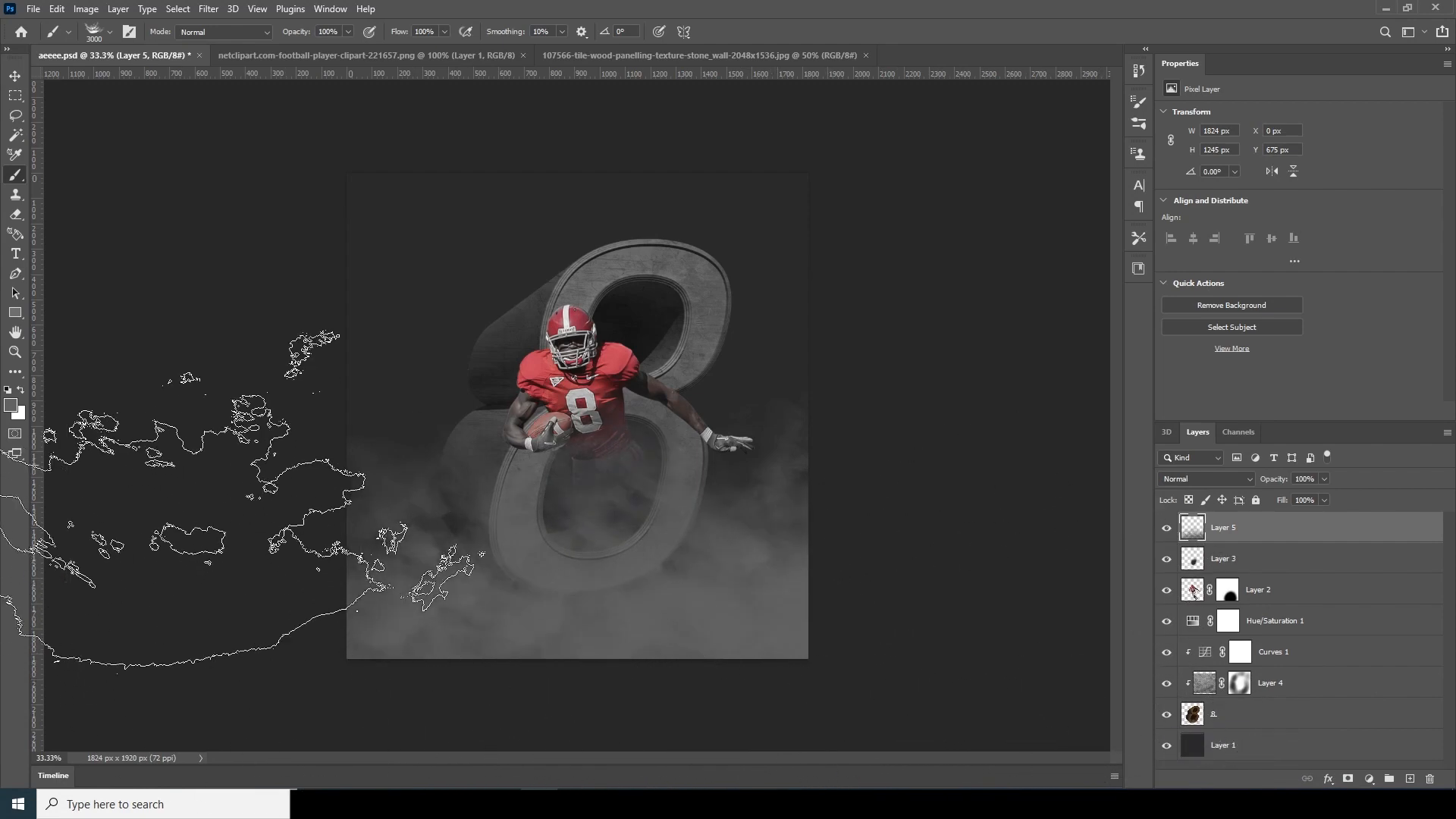
pyautogui.click(231, 363)
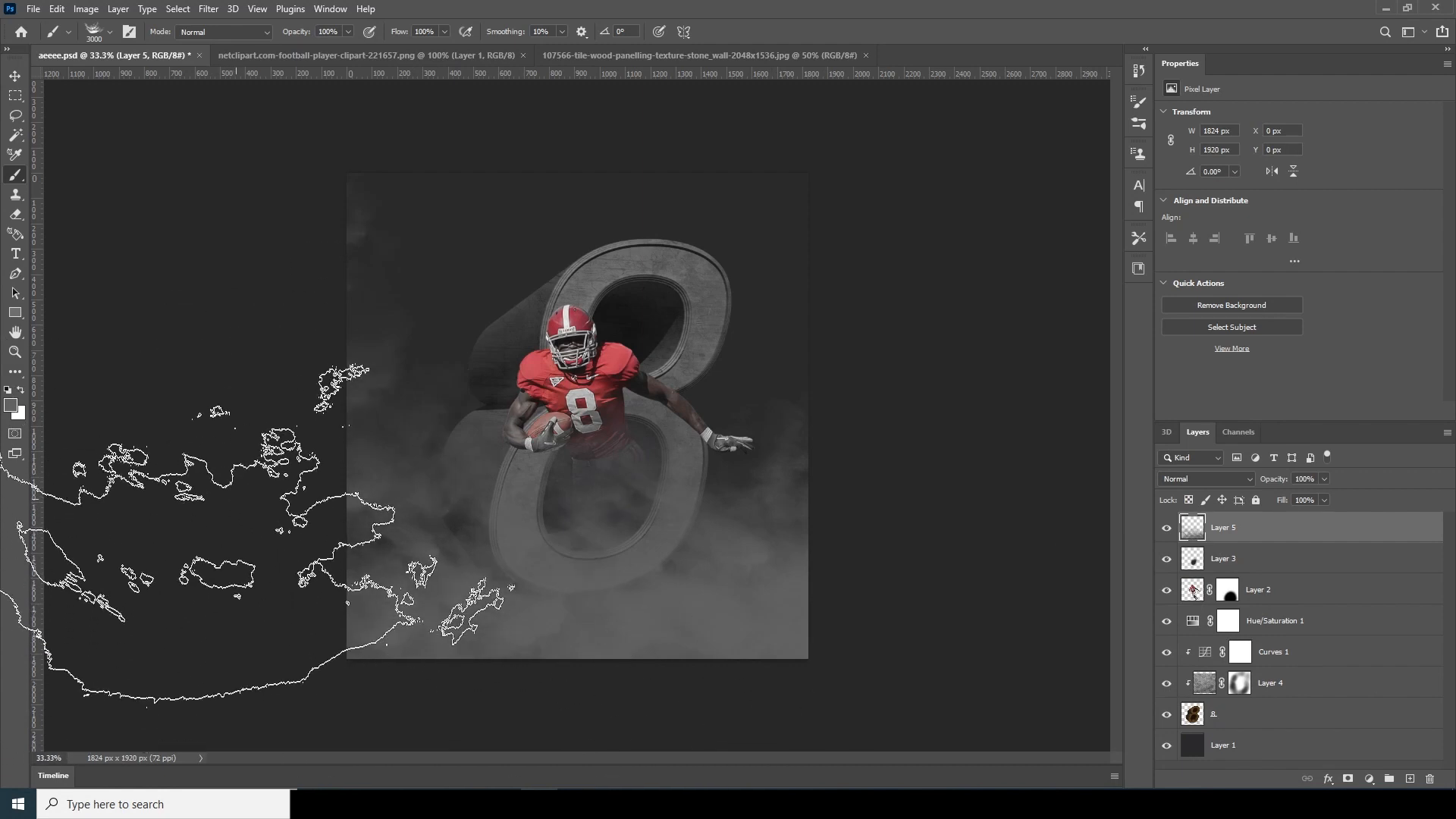
# Step: On another new layer, stamp smoke along the poster's left side with a 2300 px brush and lower the layer's opacity to 30%
pyautogui.press('[')
pyautogui.press('[')
pyautogui.press('[')
pyautogui.press('[')
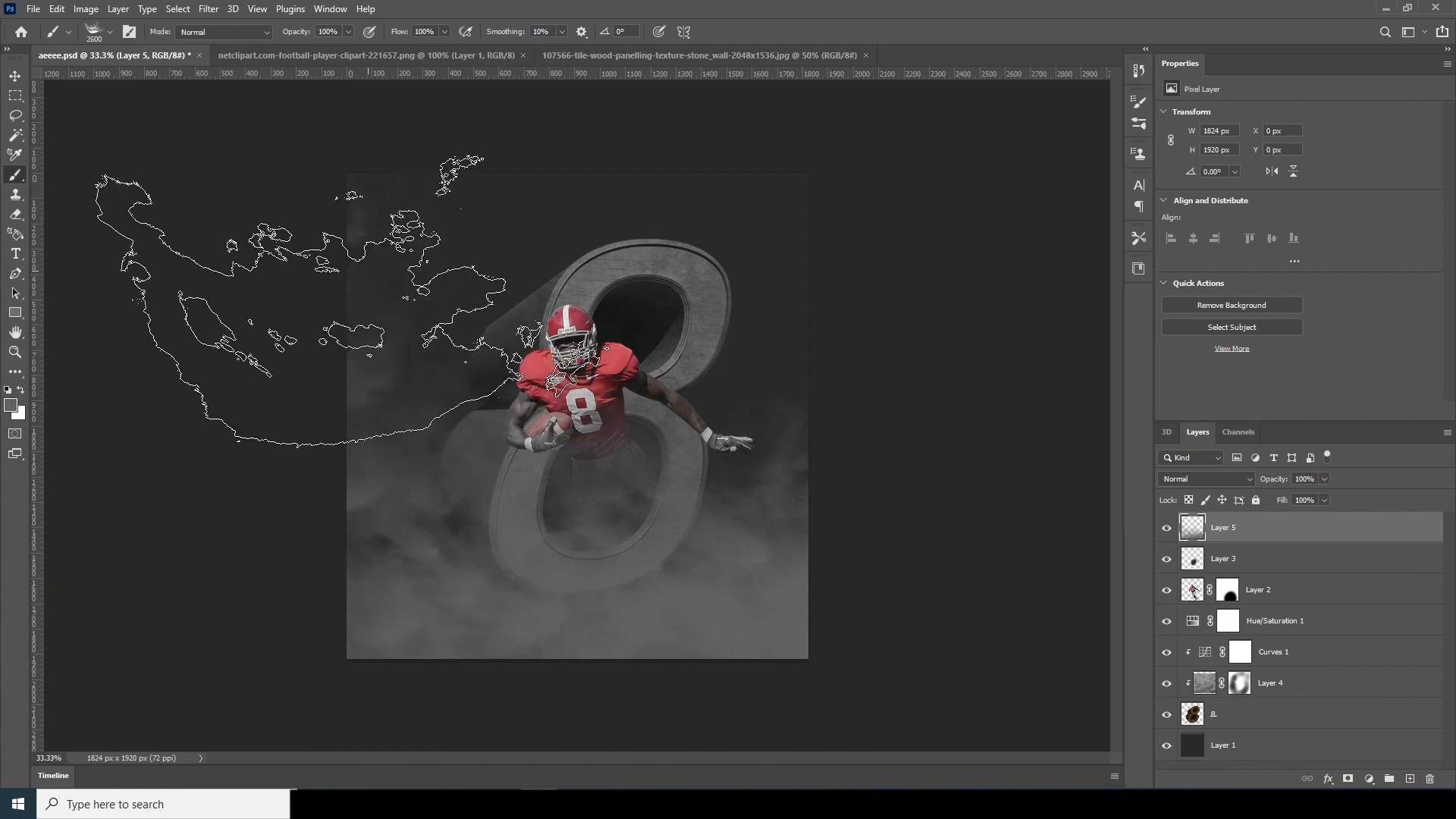
pyautogui.click(1409, 779)
pyautogui.press('[')
pyautogui.press('[')
pyautogui.press('[')
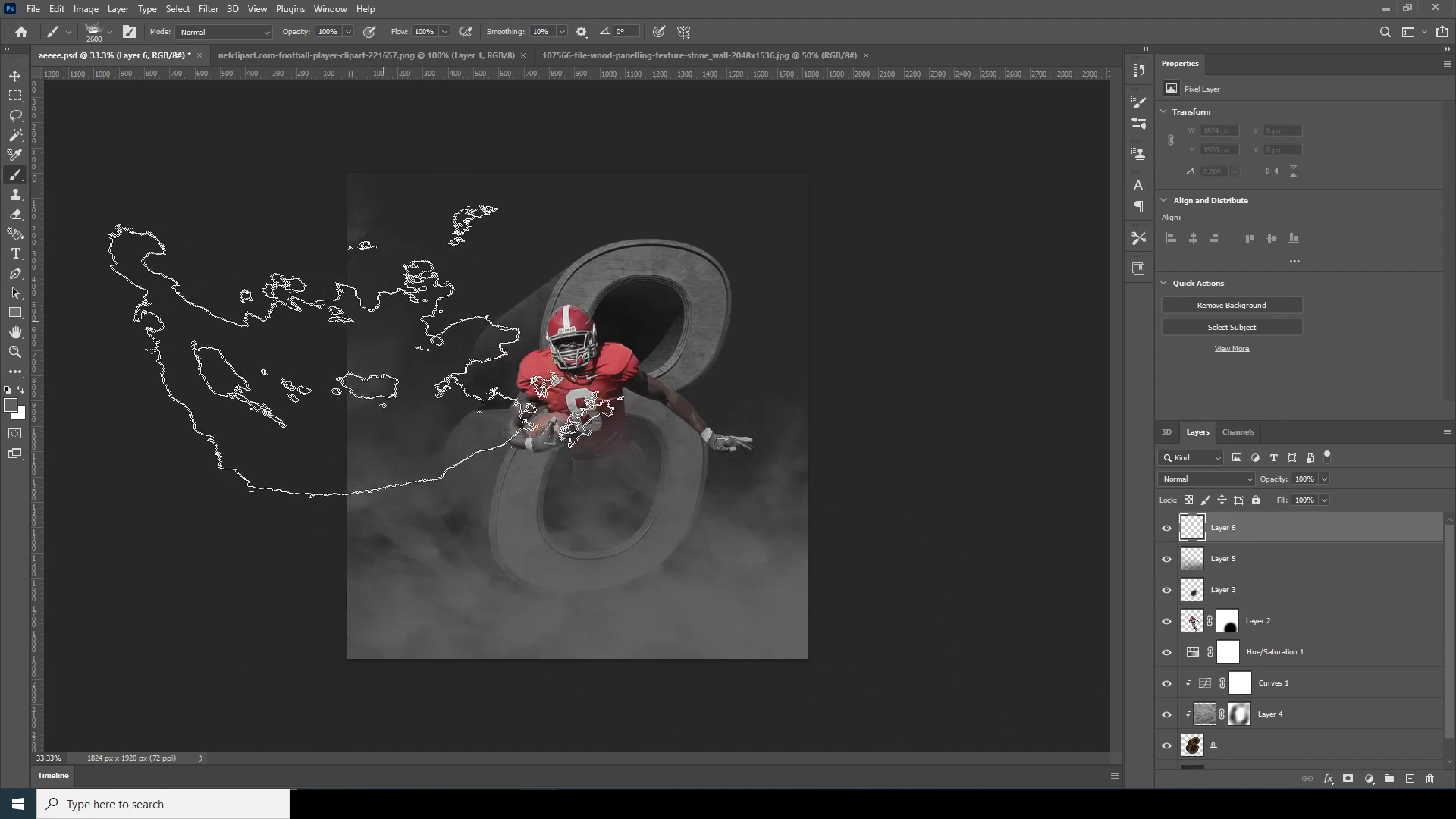
pyautogui.click(445, 308)
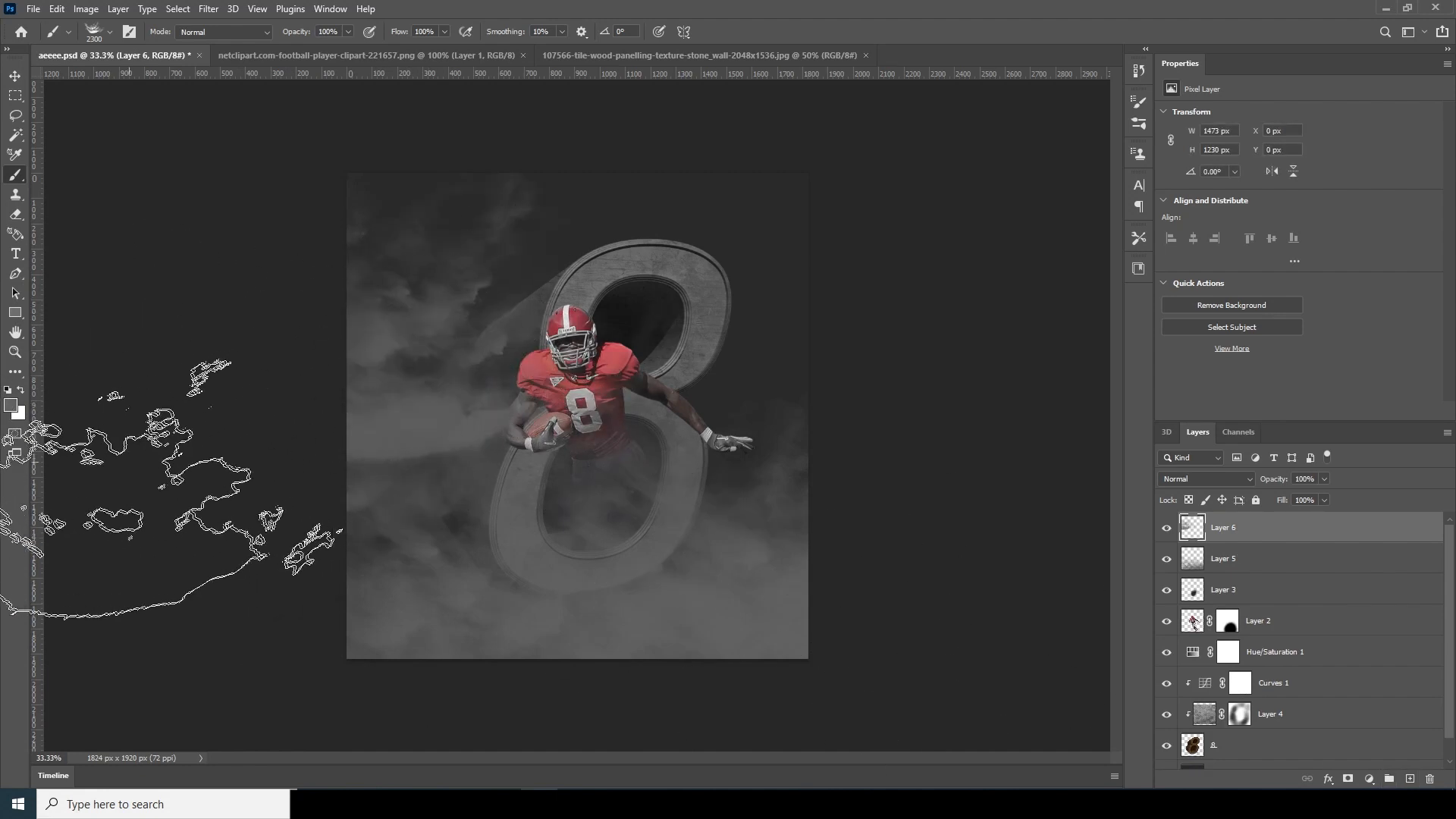
pyautogui.hotkey('ctrl', 'z')
pyautogui.click(338, 369)
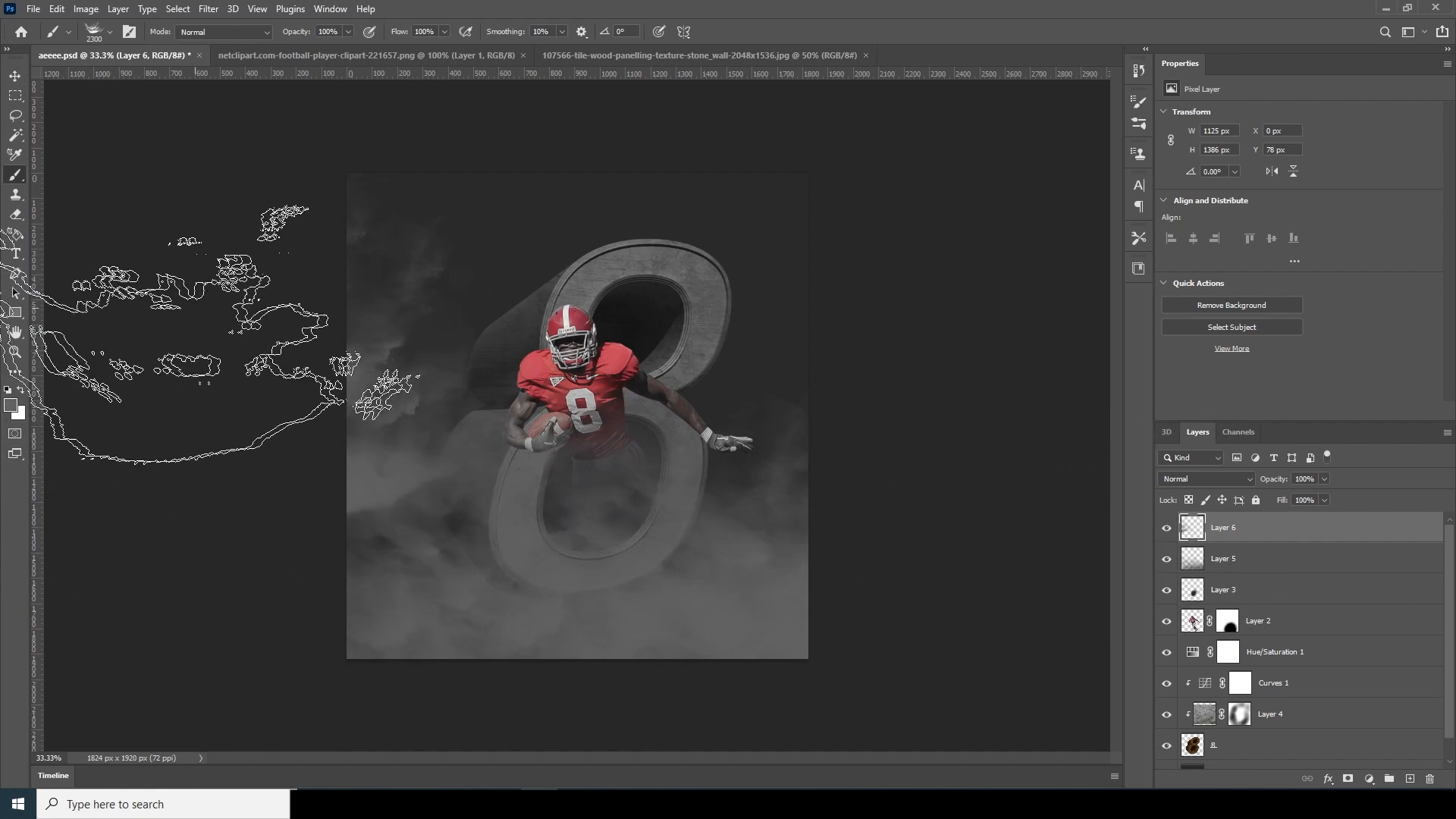
pyautogui.click(315, 318)
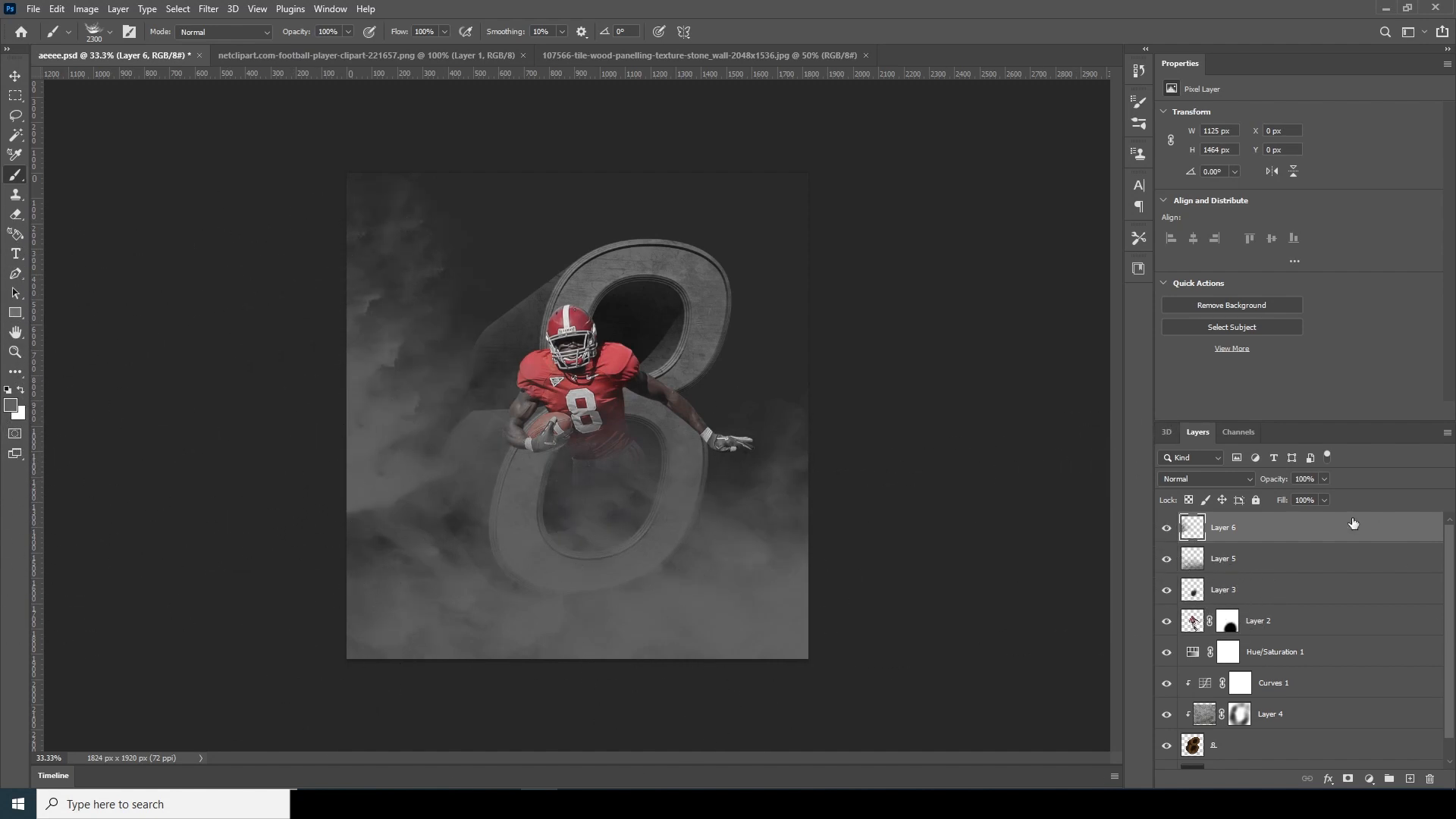
pyautogui.moveTo(1276, 493); pyautogui.dragTo(1276, 493)
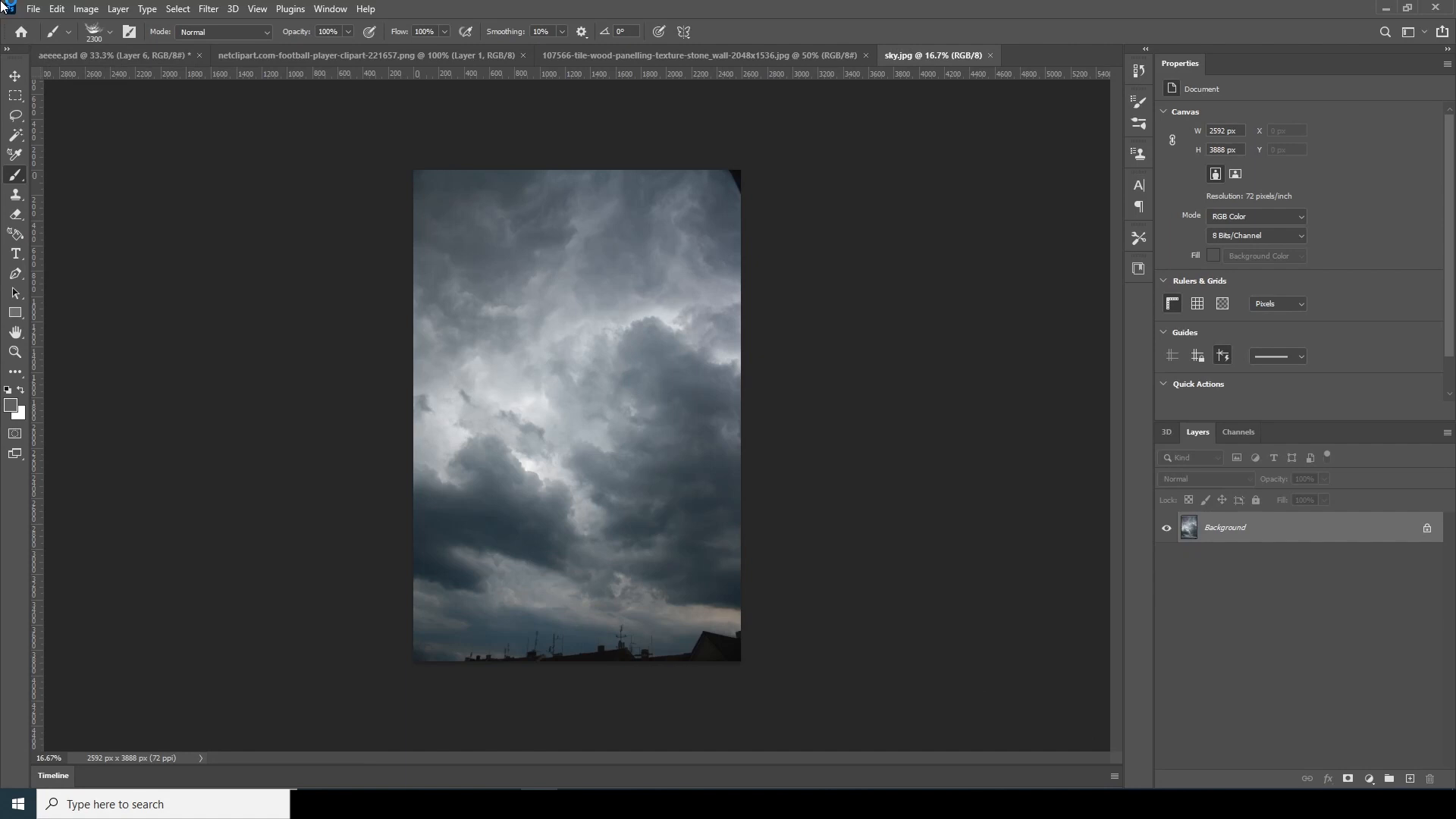
# Step: Bring the cloudy sky from sky.jpg into the aeeee.psd poster as a new layer covering the whole canvas
pyautogui.click(15, 78)
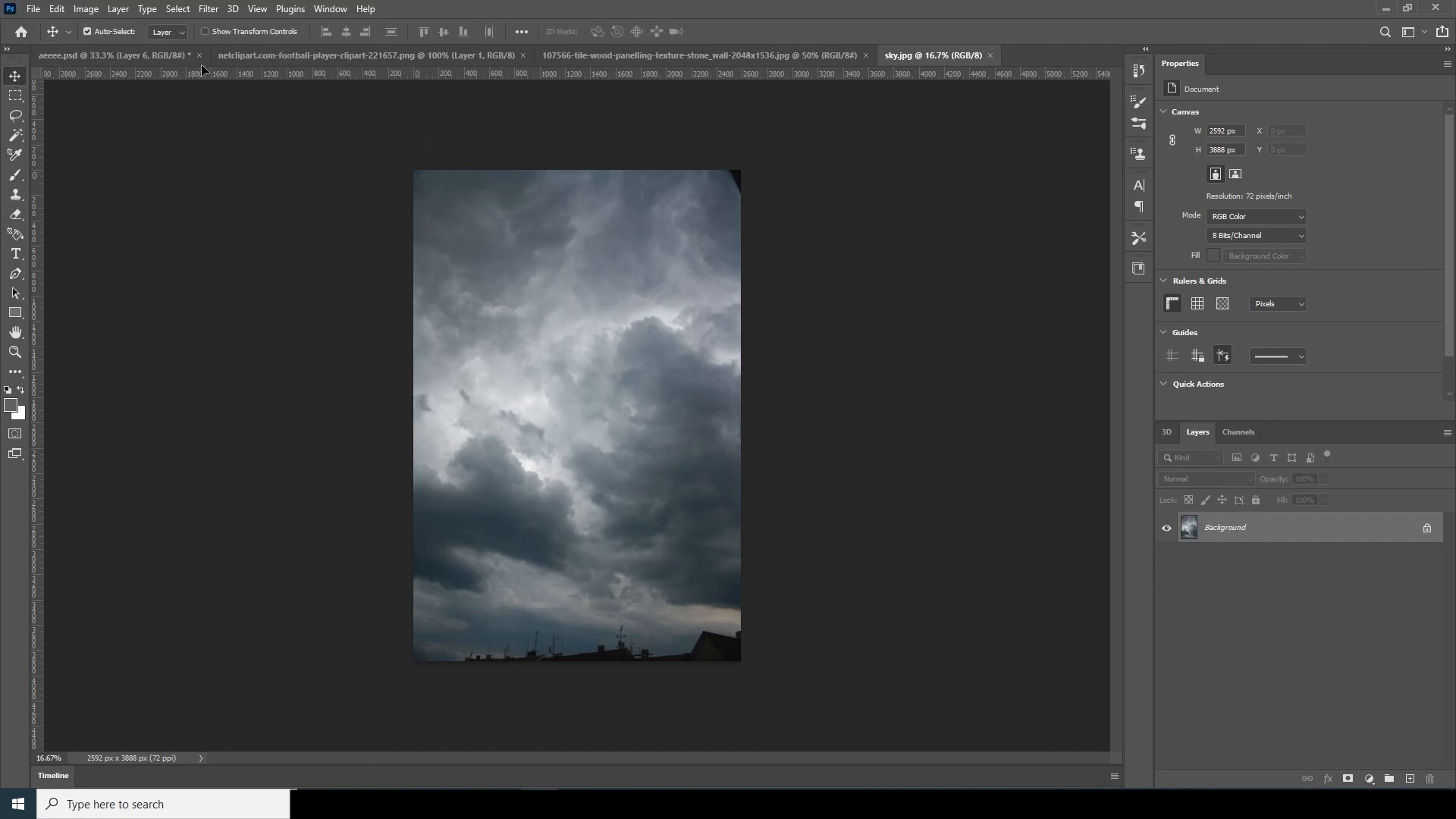
pyautogui.click(125, 56)
pyautogui.moveTo(668, 373); pyautogui.dragTo(687, 464)
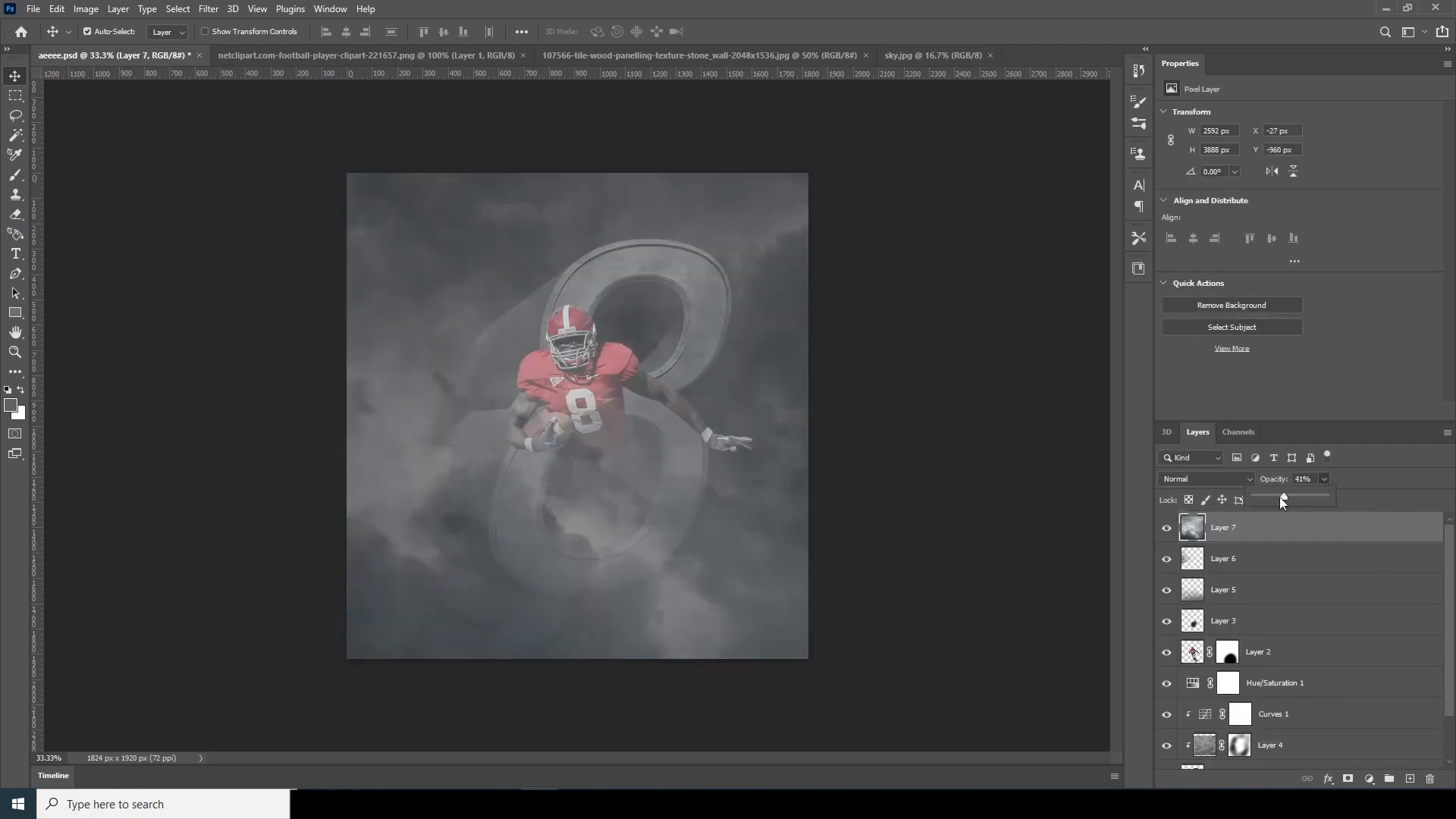
# Step: Move the sky layer directly below the player's Layer 2 and reduce its opacity to 28%
pyautogui.moveTo(1243, 529); pyautogui.dragTo(1246, 660)
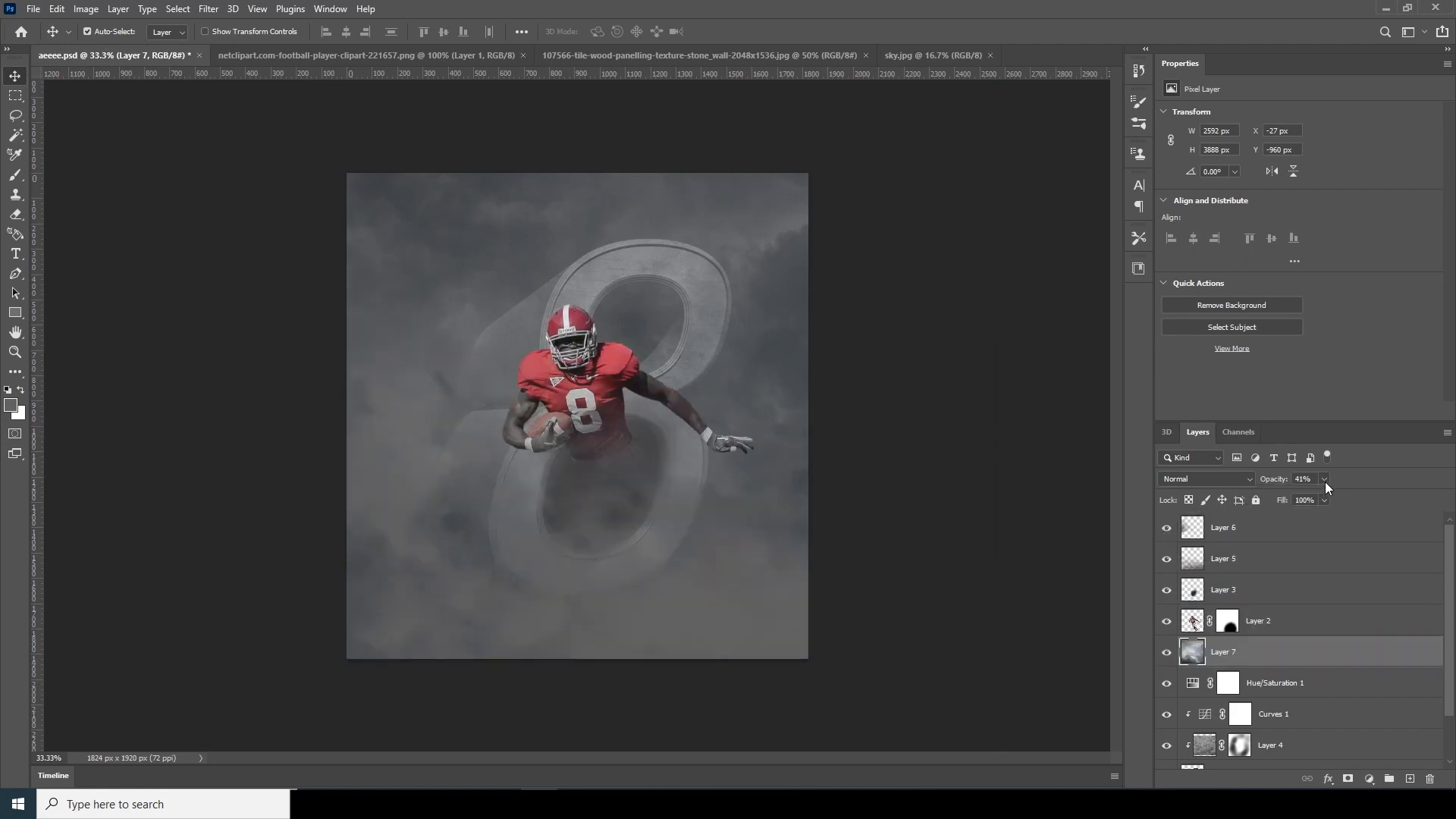
pyautogui.moveTo(1318, 494); pyautogui.dragTo(1317, 495)
pyautogui.scroll(-2, 1229, 669)
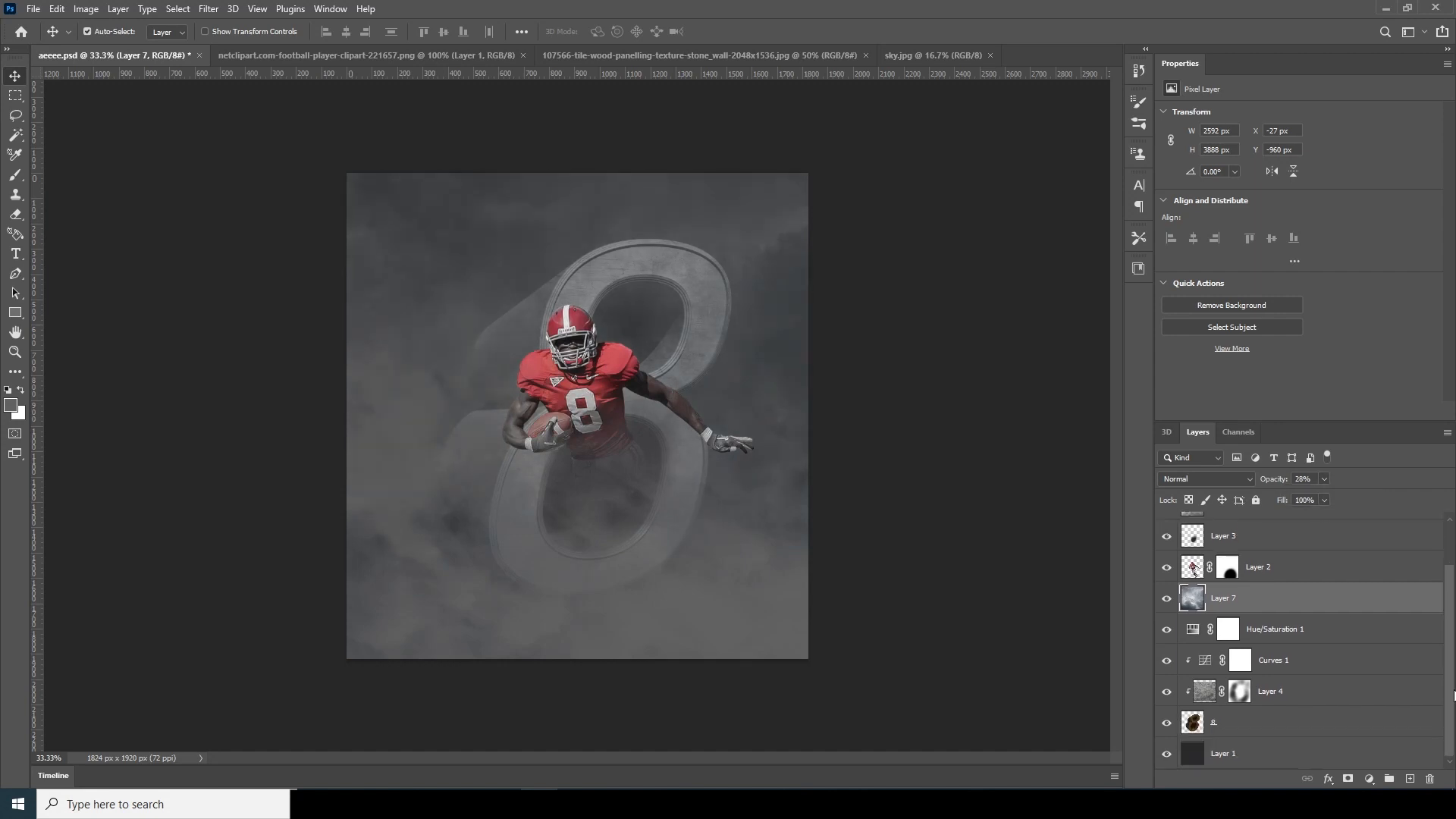
pyautogui.moveTo(1208, 692); pyautogui.dragTo(1206, 599)
# Step: Add a layer mask to the sky layer and choose the Soft Round brush at 21% opacity
pyautogui.click(1349, 780)
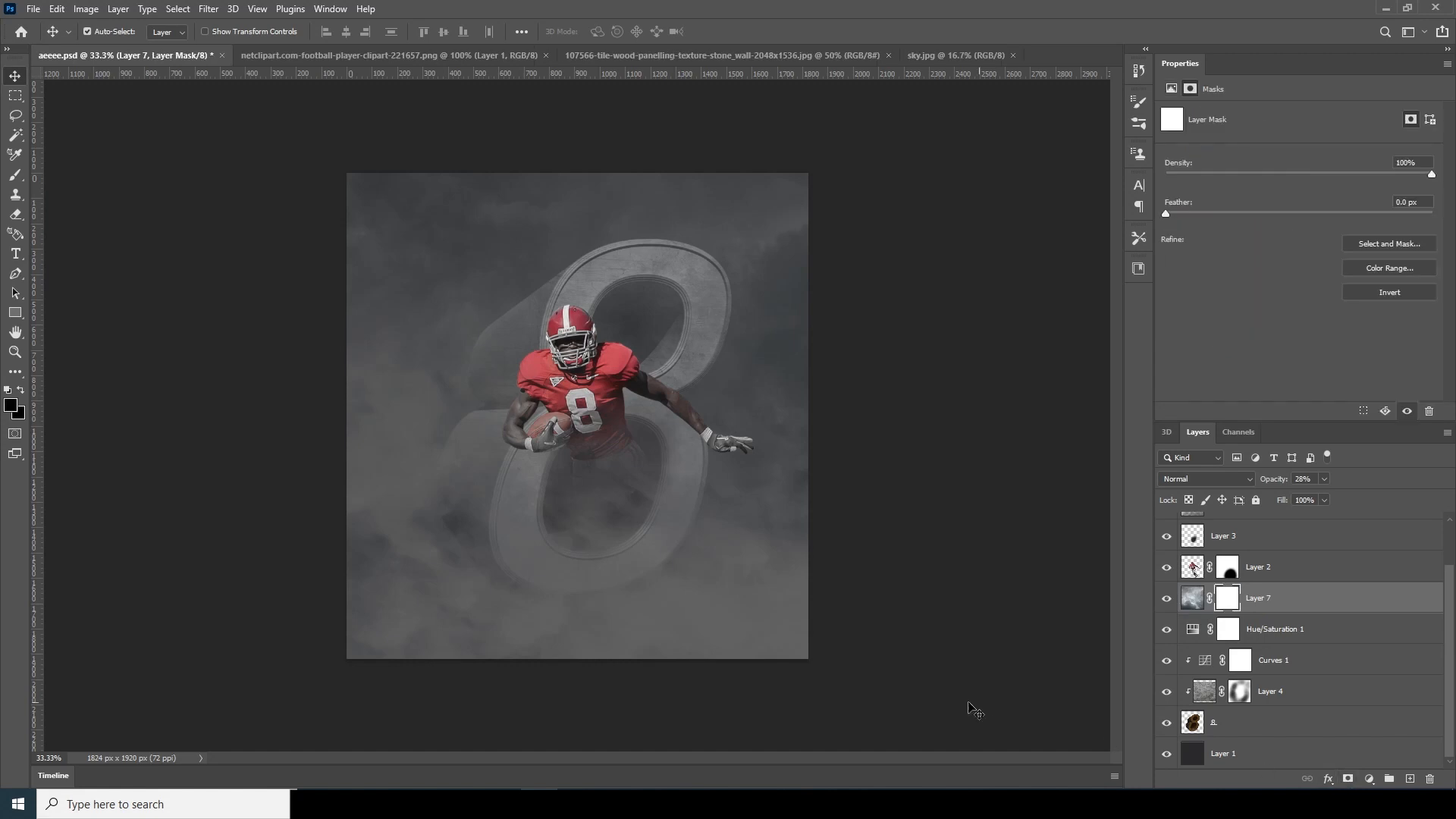
pyautogui.press('b')
pyautogui.click(101, 34)
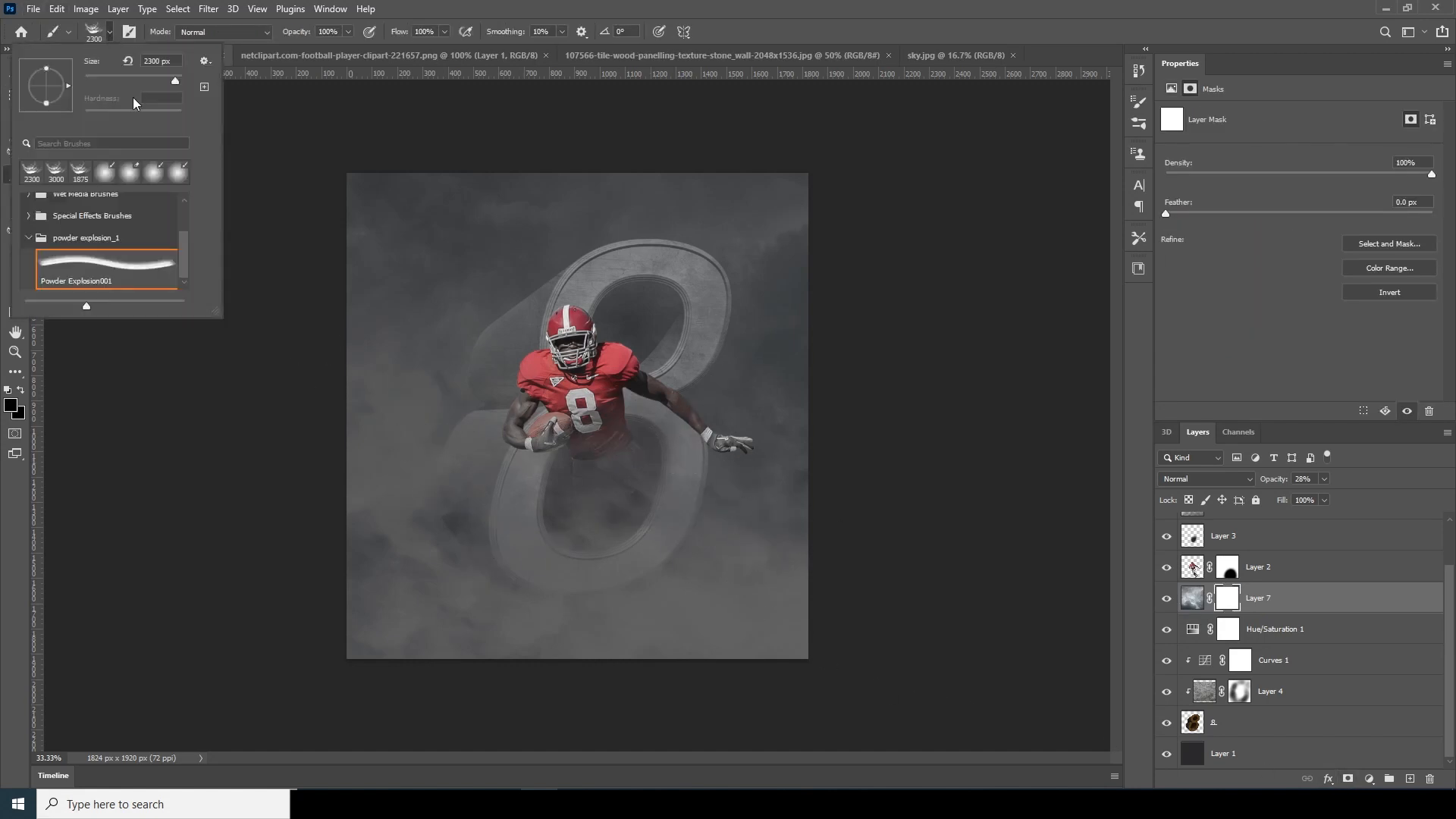
pyautogui.moveTo(184, 268); pyautogui.dragTo(188, 198)
pyautogui.click(35, 208)
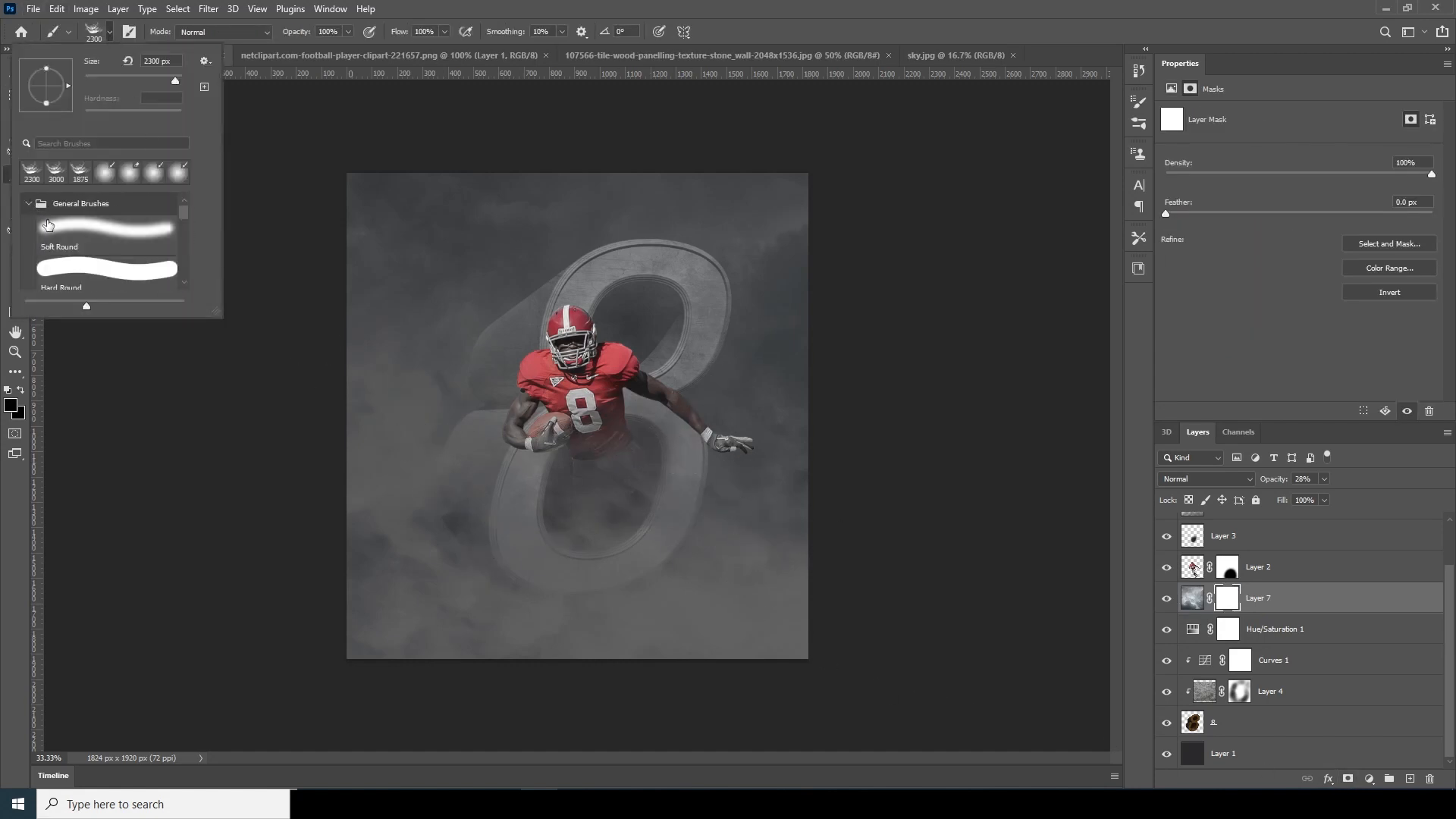
pyautogui.doubleClick(106, 235)
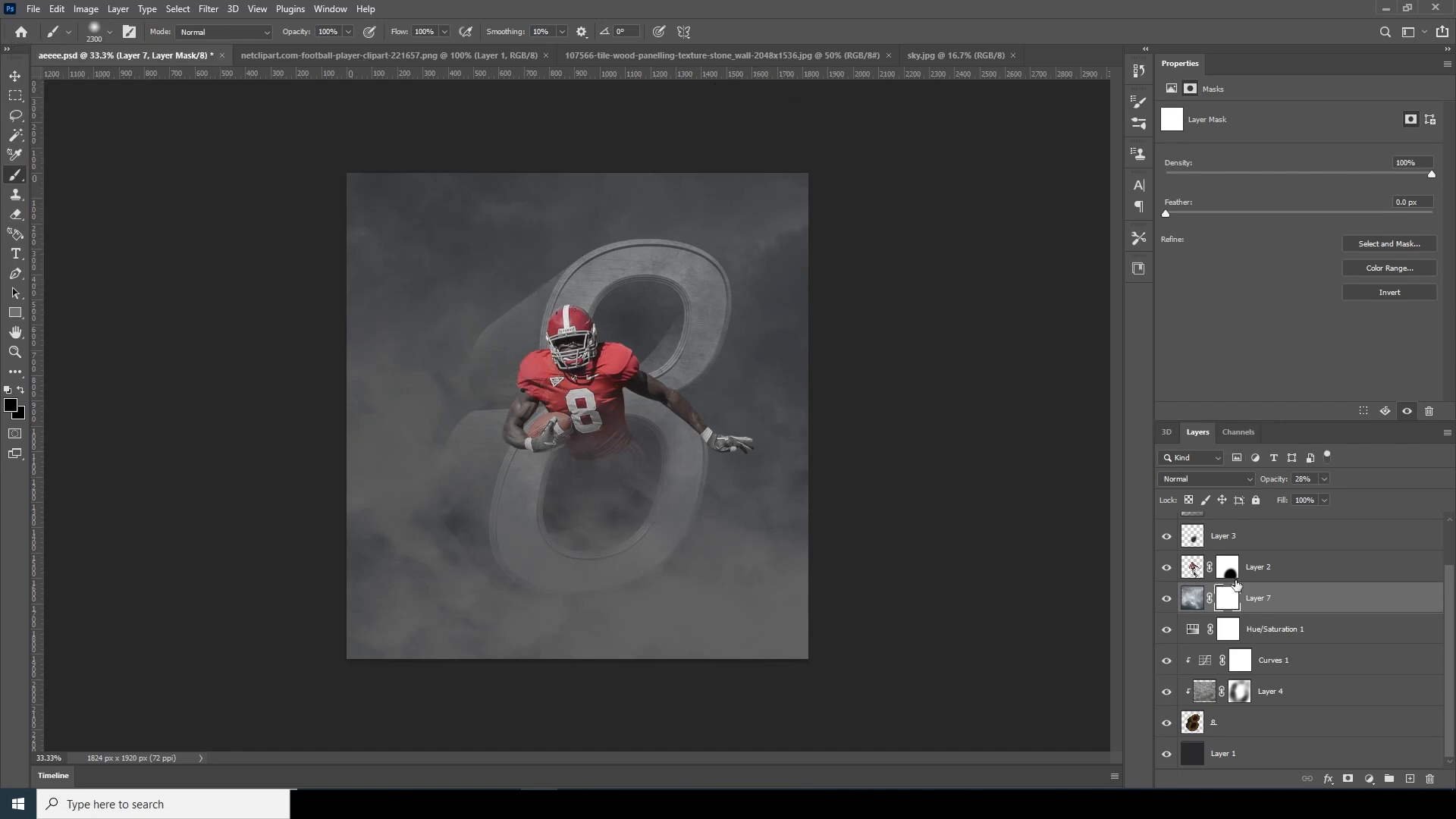
pyautogui.click(349, 31)
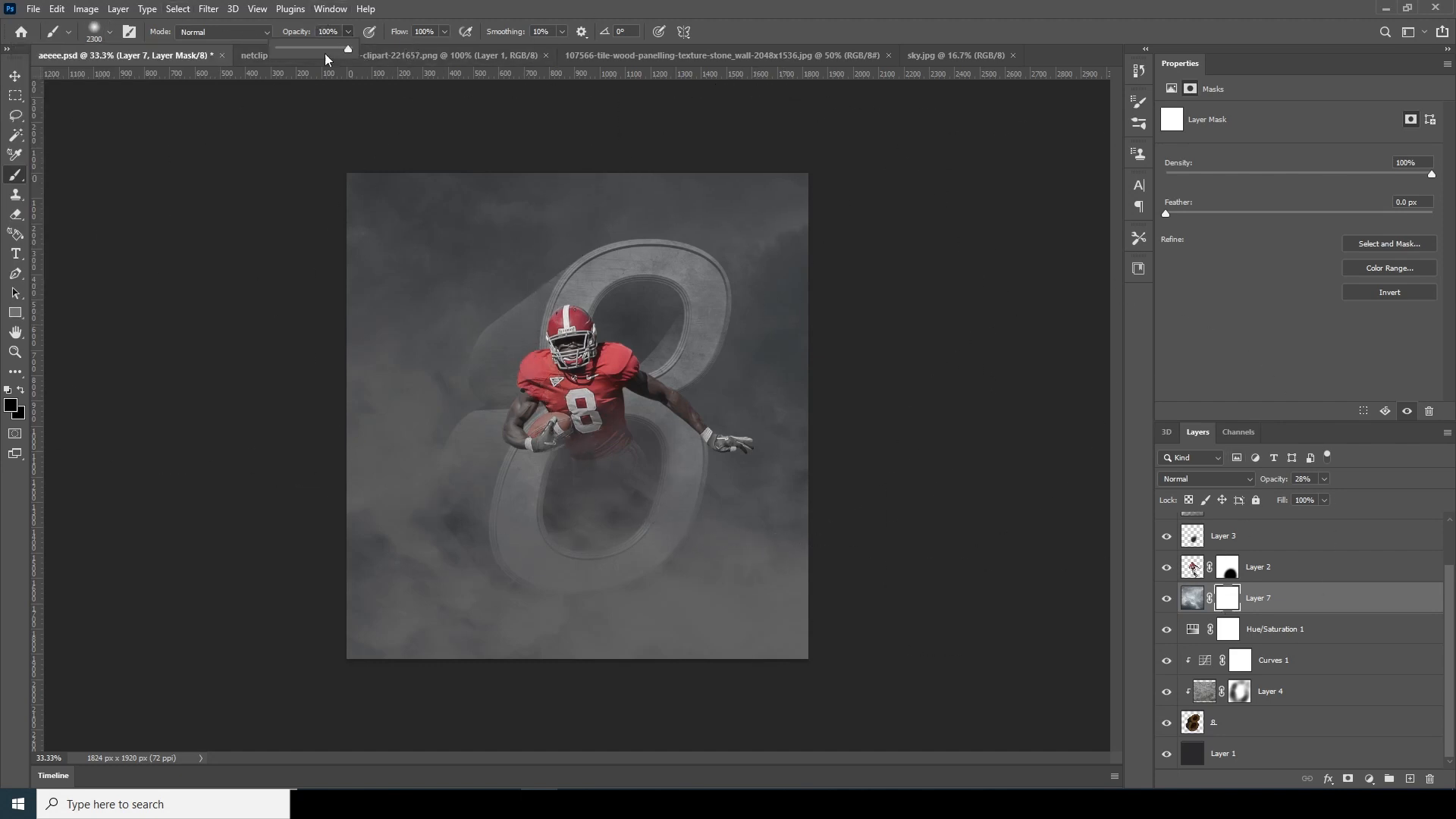
pyautogui.moveTo(295, 51); pyautogui.dragTo(294, 51)
# Step: Reduce the brush size and paint black on the sky layer's mask over the 8 to clear the clouds around its openings
pyautogui.press('[')
pyautogui.press('[')
pyautogui.press('[')
pyautogui.press('[')
pyautogui.press('[')
pyautogui.press('[')
pyautogui.press('[')
pyautogui.press('[')
pyautogui.press('[')
pyautogui.press('[')
pyautogui.press('[')
pyautogui.press('[')
pyautogui.press('[')
pyautogui.press('[')
pyautogui.press('[')
pyautogui.press('[')
pyautogui.press('[')
pyautogui.press('[')
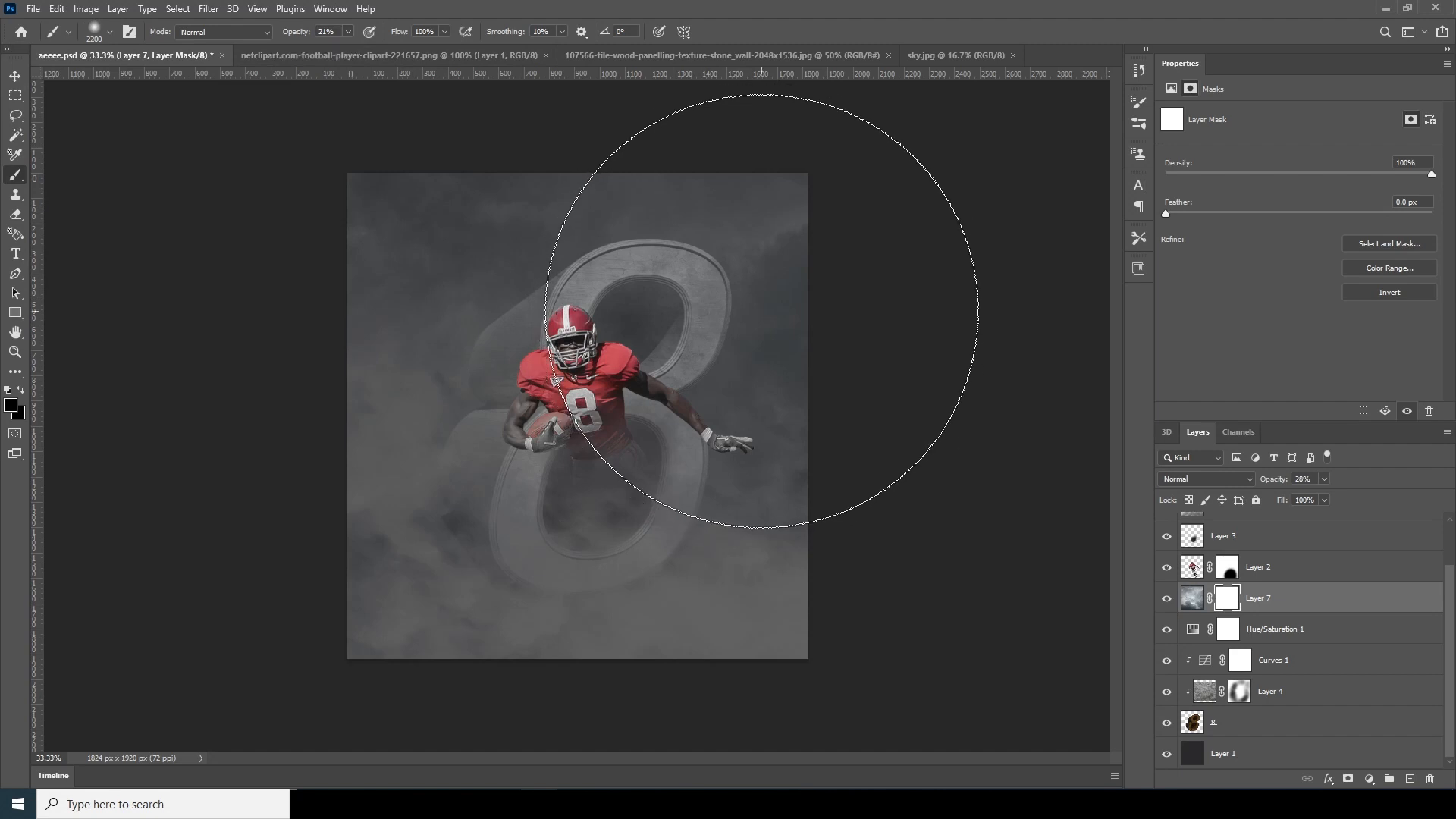
pyautogui.moveTo(639, 322)
pyautogui.mouseDown()
pyautogui.moveTo(650, 299)
pyautogui.moveTo(618, 341)
pyautogui.moveTo(682, 309)
pyautogui.mouseUp()
pyautogui.press('[')
pyautogui.moveTo(682, 467)
pyautogui.mouseDown()
pyautogui.moveTo(606, 368)
pyautogui.moveTo(543, 424)
pyautogui.moveTo(521, 469)
pyautogui.moveTo(579, 380)
pyautogui.moveTo(566, 317)
pyautogui.moveTo(579, 301)
pyautogui.moveTo(695, 356)
pyautogui.moveTo(700, 299)
pyautogui.moveTo(639, 253)
pyautogui.moveTo(567, 273)
pyautogui.moveTo(521, 334)
pyautogui.moveTo(578, 377)
pyautogui.moveTo(550, 442)
pyautogui.moveTo(564, 483)
pyautogui.moveTo(667, 410)
pyautogui.moveTo(629, 444)
pyautogui.moveTo(603, 417)
pyautogui.moveTo(556, 431)
pyautogui.moveTo(588, 363)
pyautogui.moveTo(653, 308)
pyautogui.moveTo(651, 356)
pyautogui.moveTo(684, 315)
pyautogui.moveTo(671, 334)
pyautogui.moveTo(532, 360)
pyautogui.moveTo(576, 454)
pyautogui.moveTo(624, 396)
pyautogui.moveTo(637, 313)
pyautogui.moveTo(624, 395)
pyautogui.moveTo(652, 448)
pyautogui.mouseUp()
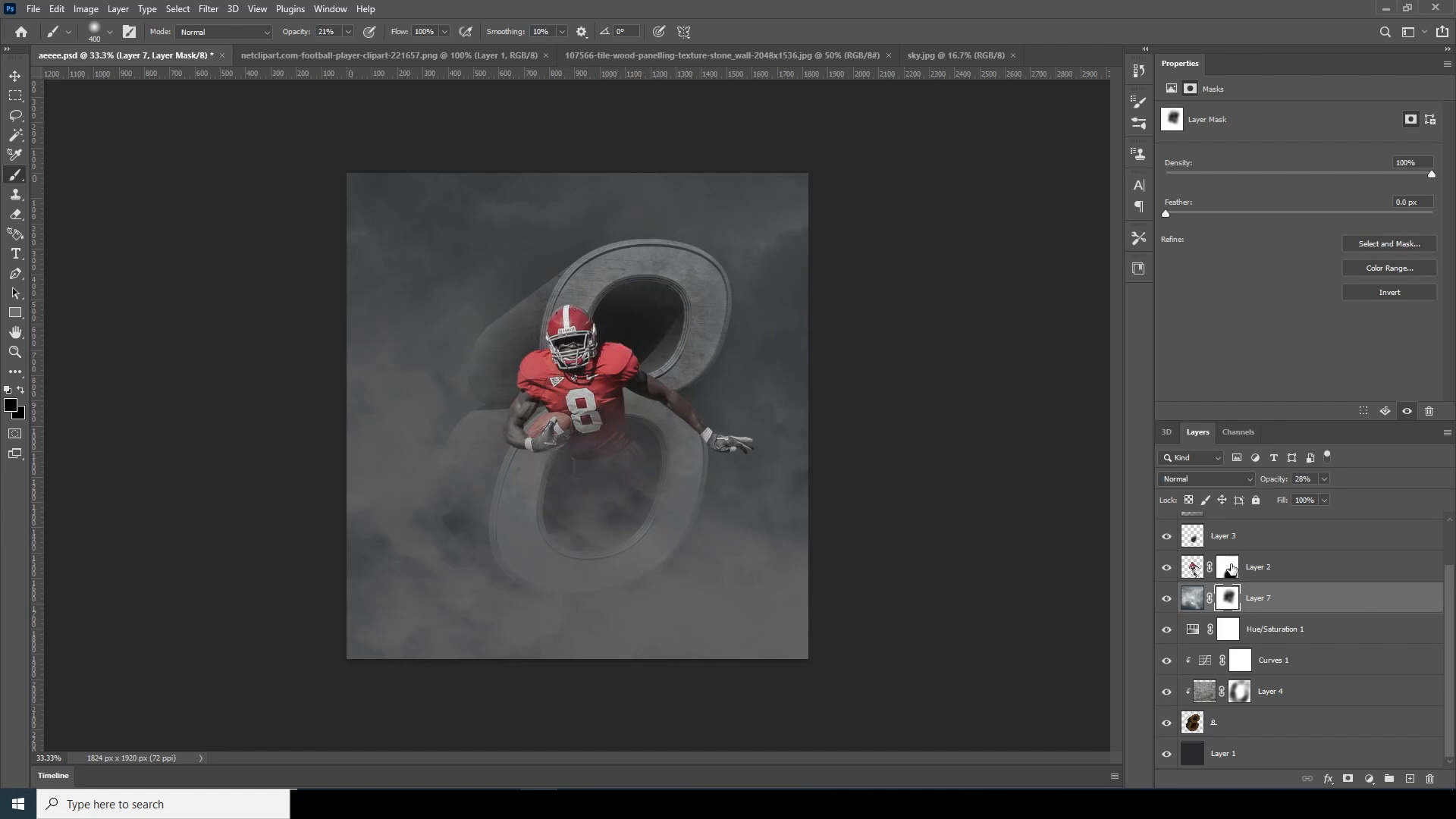
# Step: Add an Exposure adjustment layer above Layer 6 and set its exposure to +2.39
pyautogui.click(1193, 568)
pyautogui.scroll(2, 1206, 562)
pyautogui.click(1229, 528)
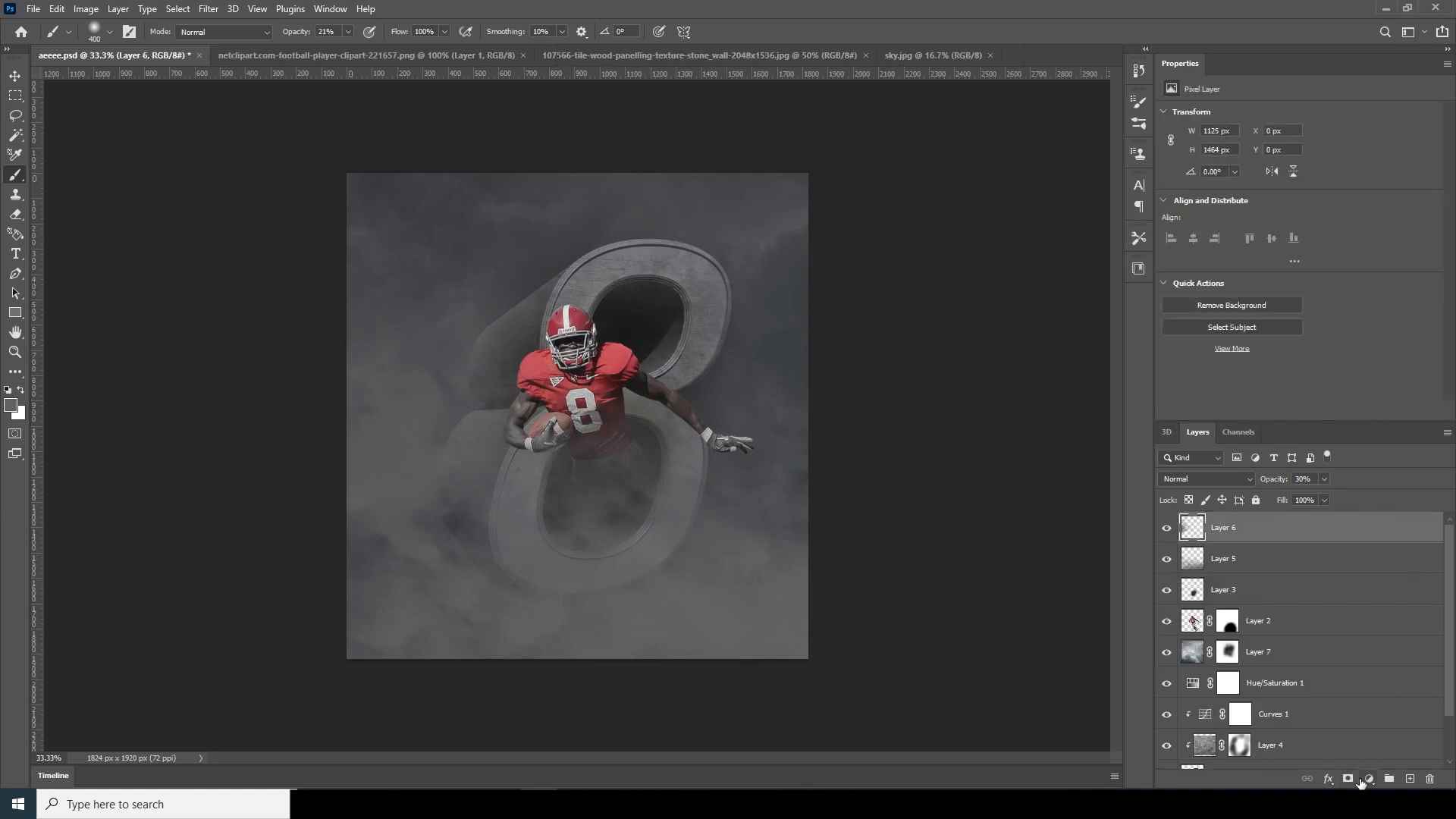
pyautogui.click(1365, 780)
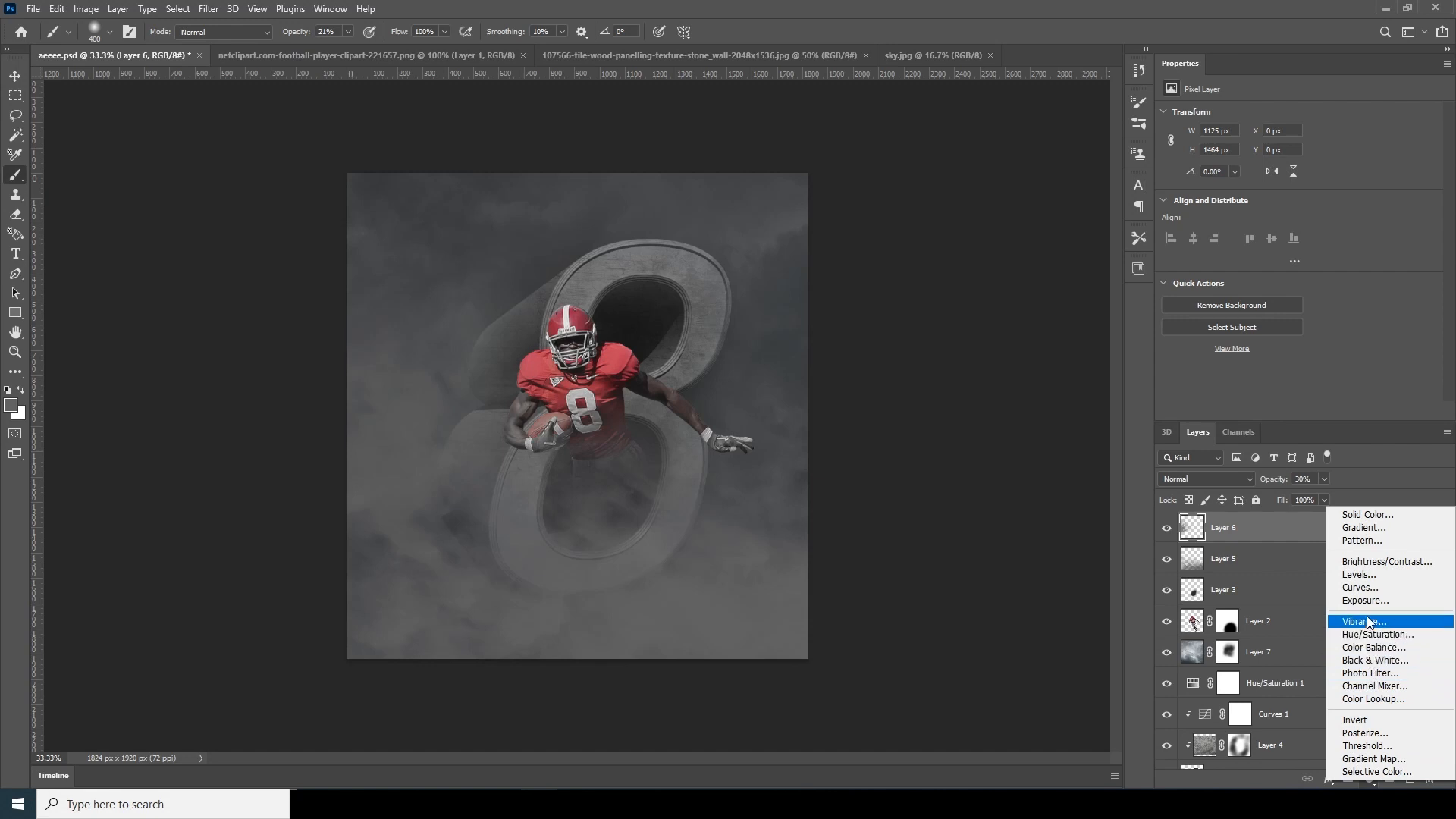
pyautogui.click(1365, 600)
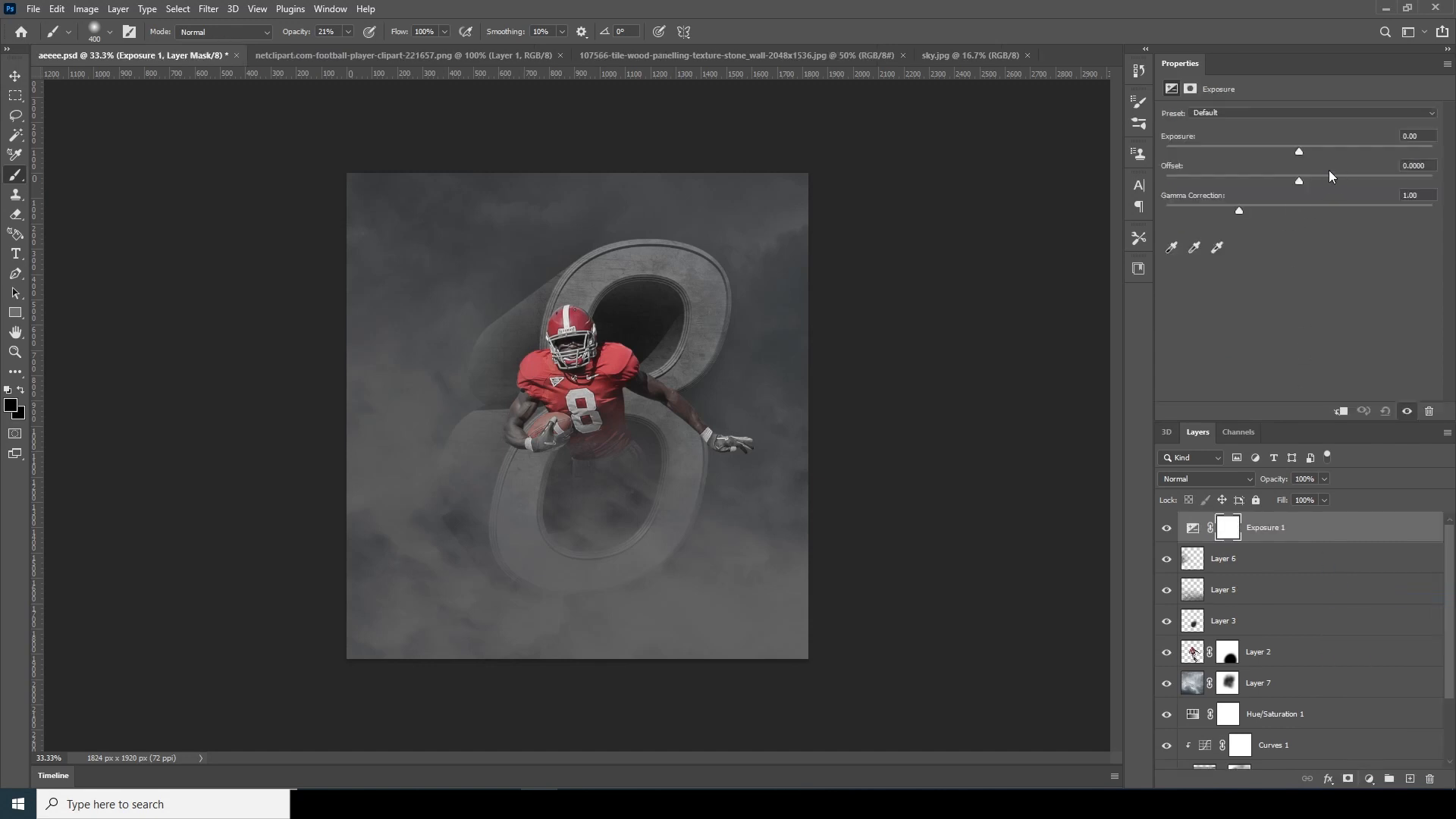
pyautogui.moveTo(1298, 150); pyautogui.dragTo(1347, 140)
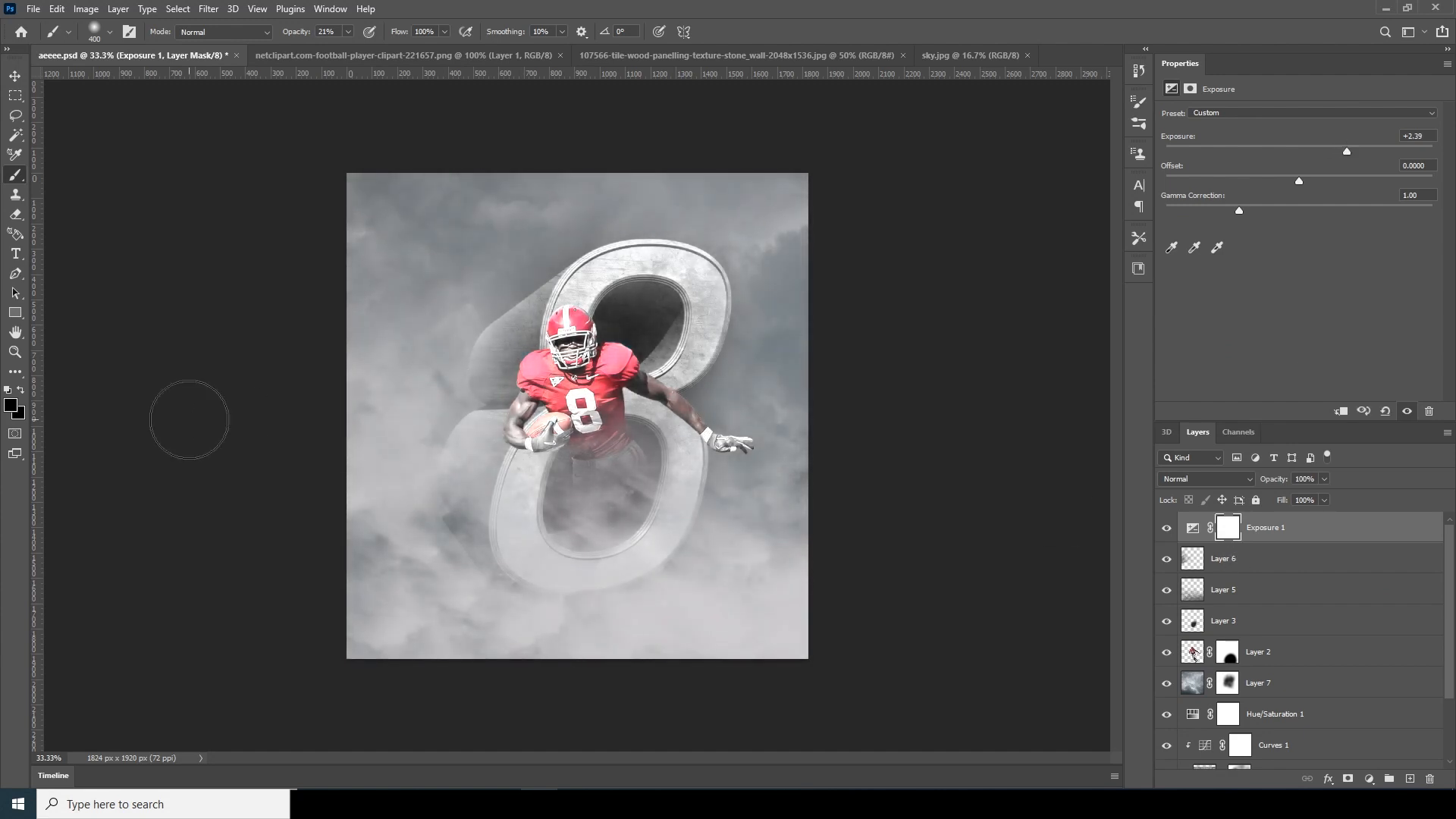
# Step: Fill the Exposure layer's mask with black to hide the adjustment
pyautogui.click(1229, 530)
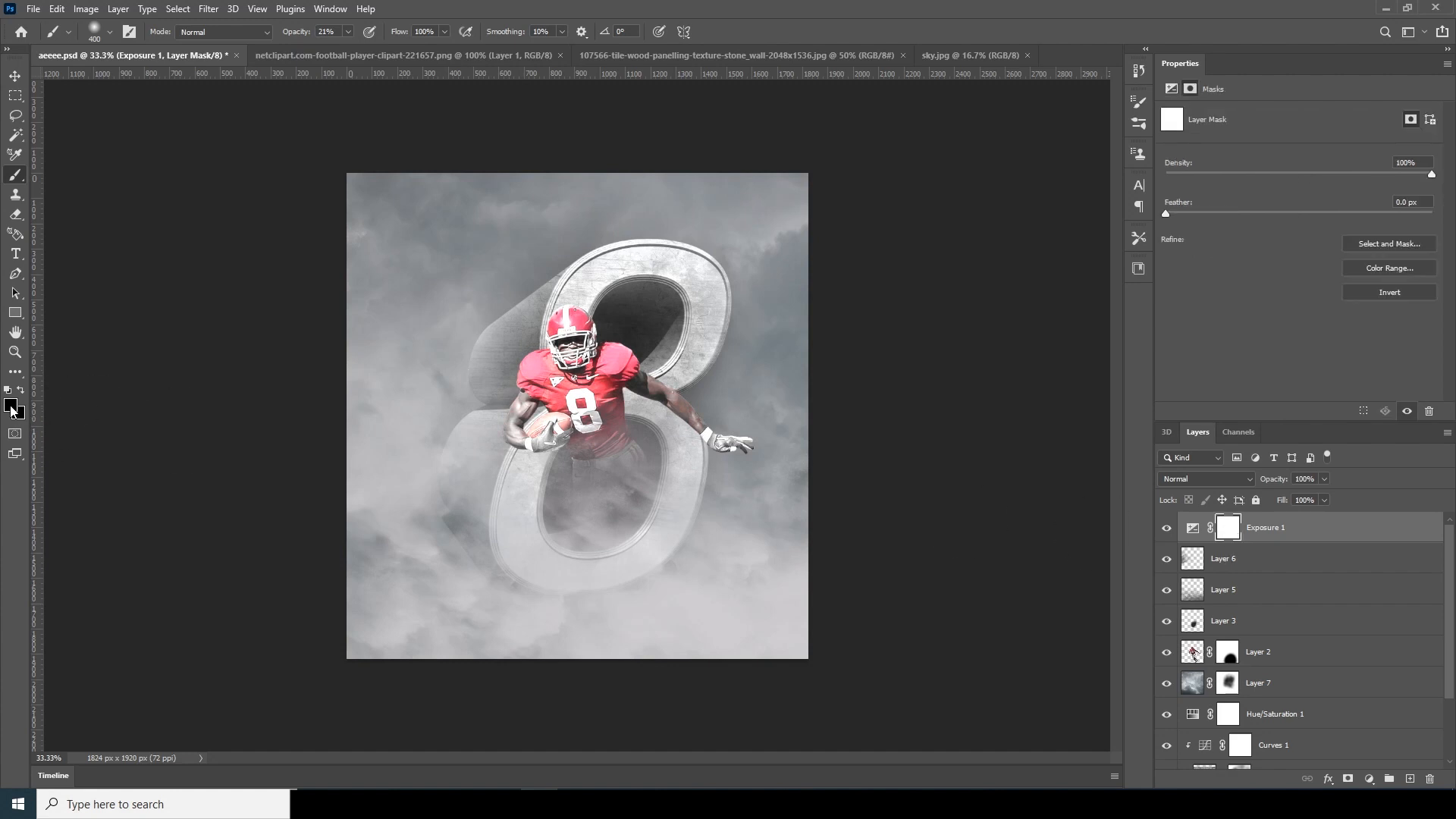
pyautogui.click(12, 408)
pyautogui.click(1319, 273)
pyautogui.press('b')
pyautogui.hotkey('alt', 'BackSpace')
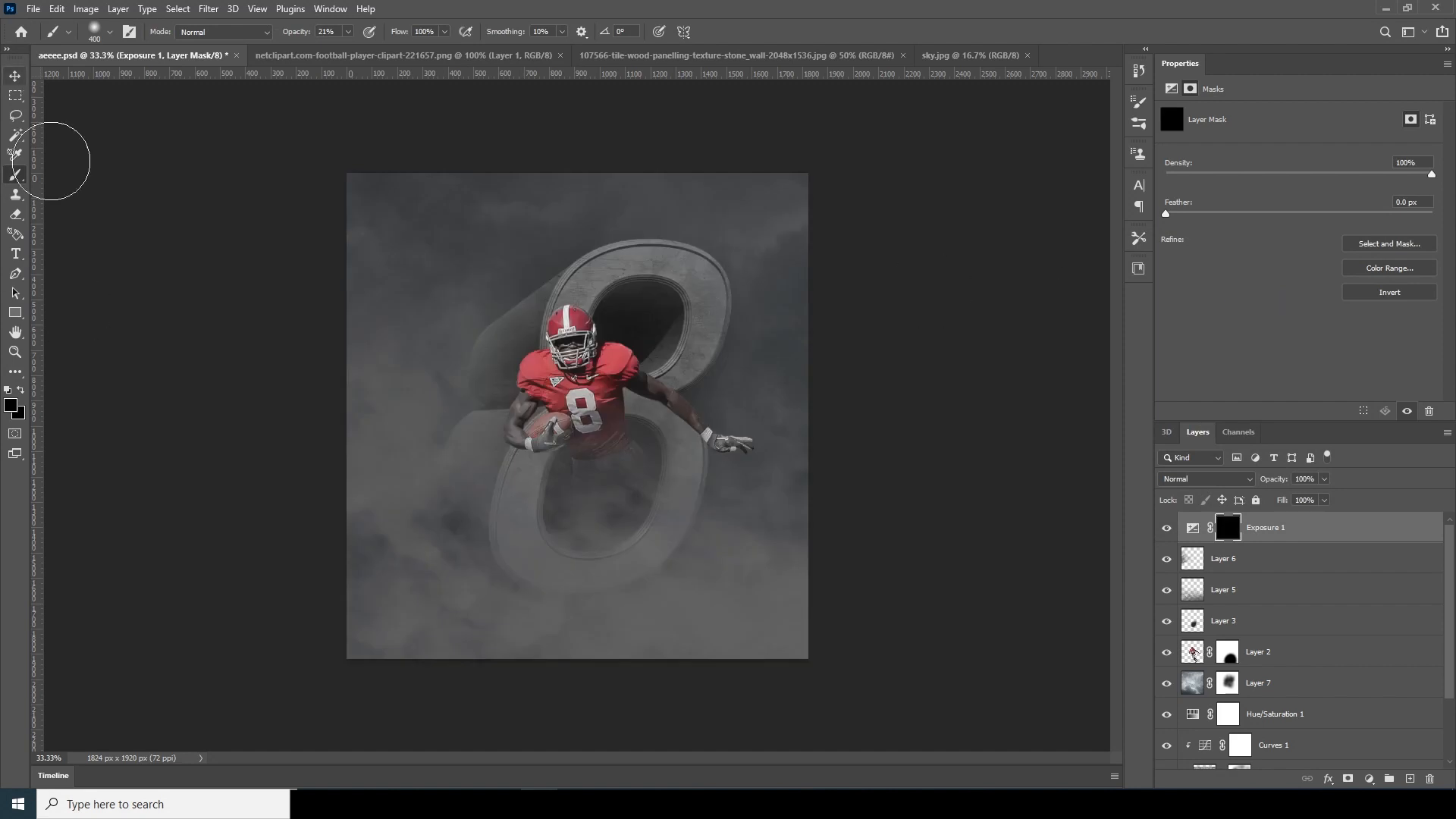
# Step: Paint white at 21% brush opacity on the Exposure mask to brighten the right side of the 8's upper loop
pyautogui.click(10, 407)
pyautogui.moveTo(1013, 309); pyautogui.dragTo(974, 278)
pyautogui.click(1319, 273)
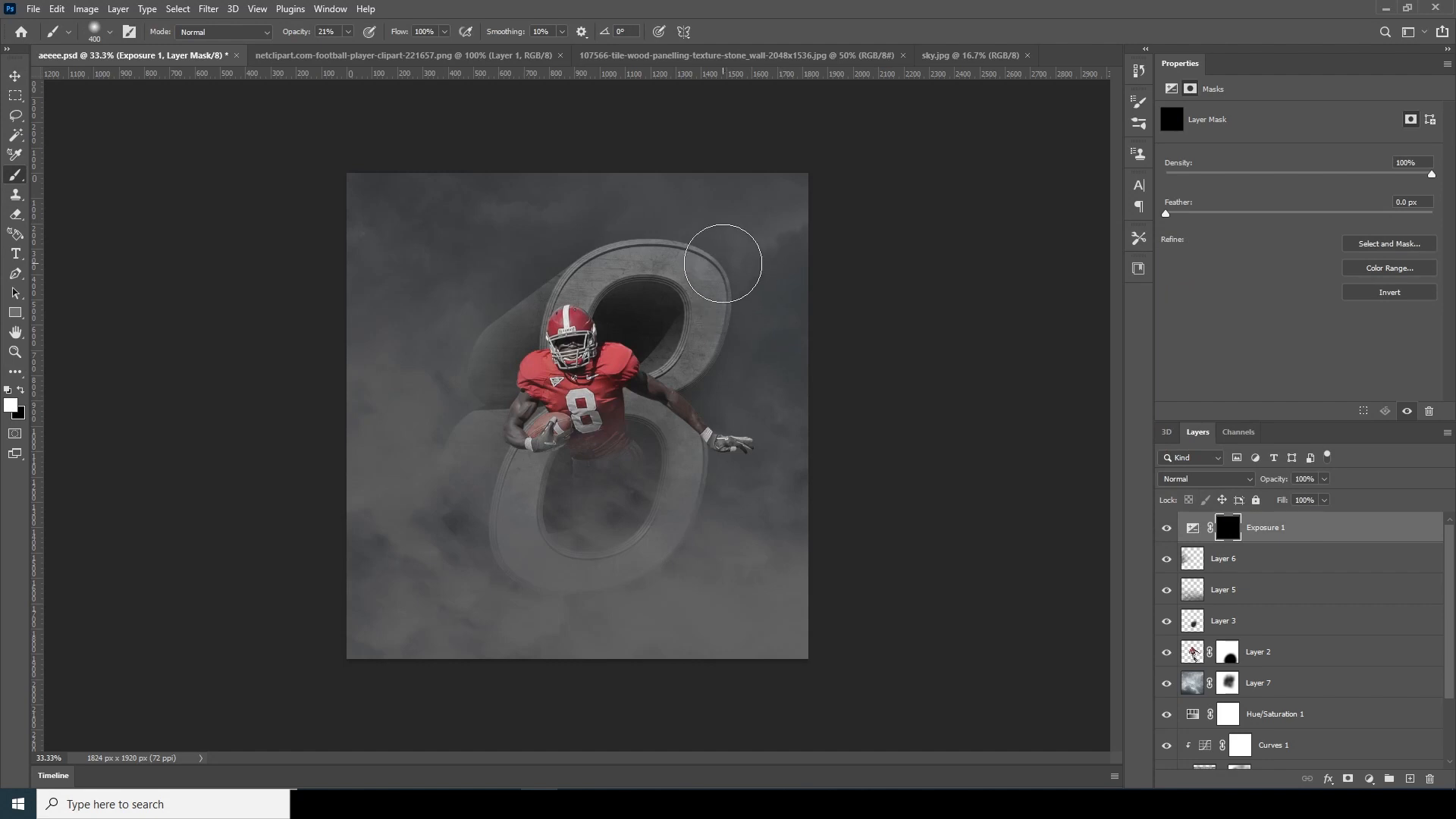
pyautogui.press(']')
pyautogui.click(712, 259)
pyautogui.press('[')
pyautogui.press('[')
pyautogui.moveTo(717, 311); pyautogui.dragTo(655, 400)
pyautogui.press('[')
pyautogui.press('[')
pyautogui.press('[')
pyautogui.moveTo(713, 347); pyautogui.dragTo(669, 391)
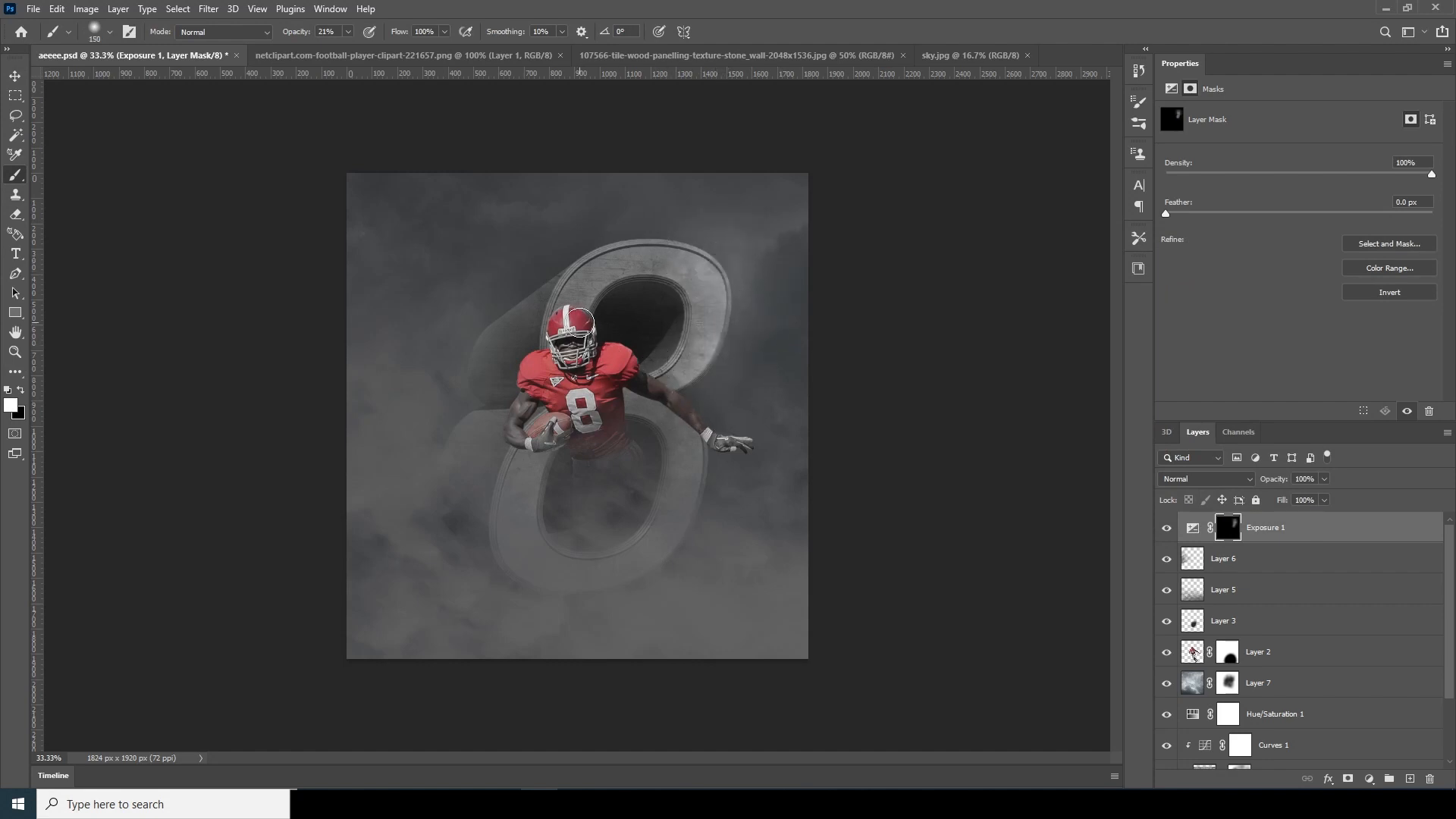
# Step: Paint white on the Exposure mask with a smaller brush to add highlights to the player's helmet, face mask and outstretched arm
pyautogui.click(579, 312)
pyautogui.moveTo(564, 313)
pyautogui.mouseDown()
pyautogui.moveTo(692, 424)
pyautogui.moveTo(762, 448)
pyautogui.mouseUp()
pyautogui.moveTo(555, 363); pyautogui.dragTo(598, 372)
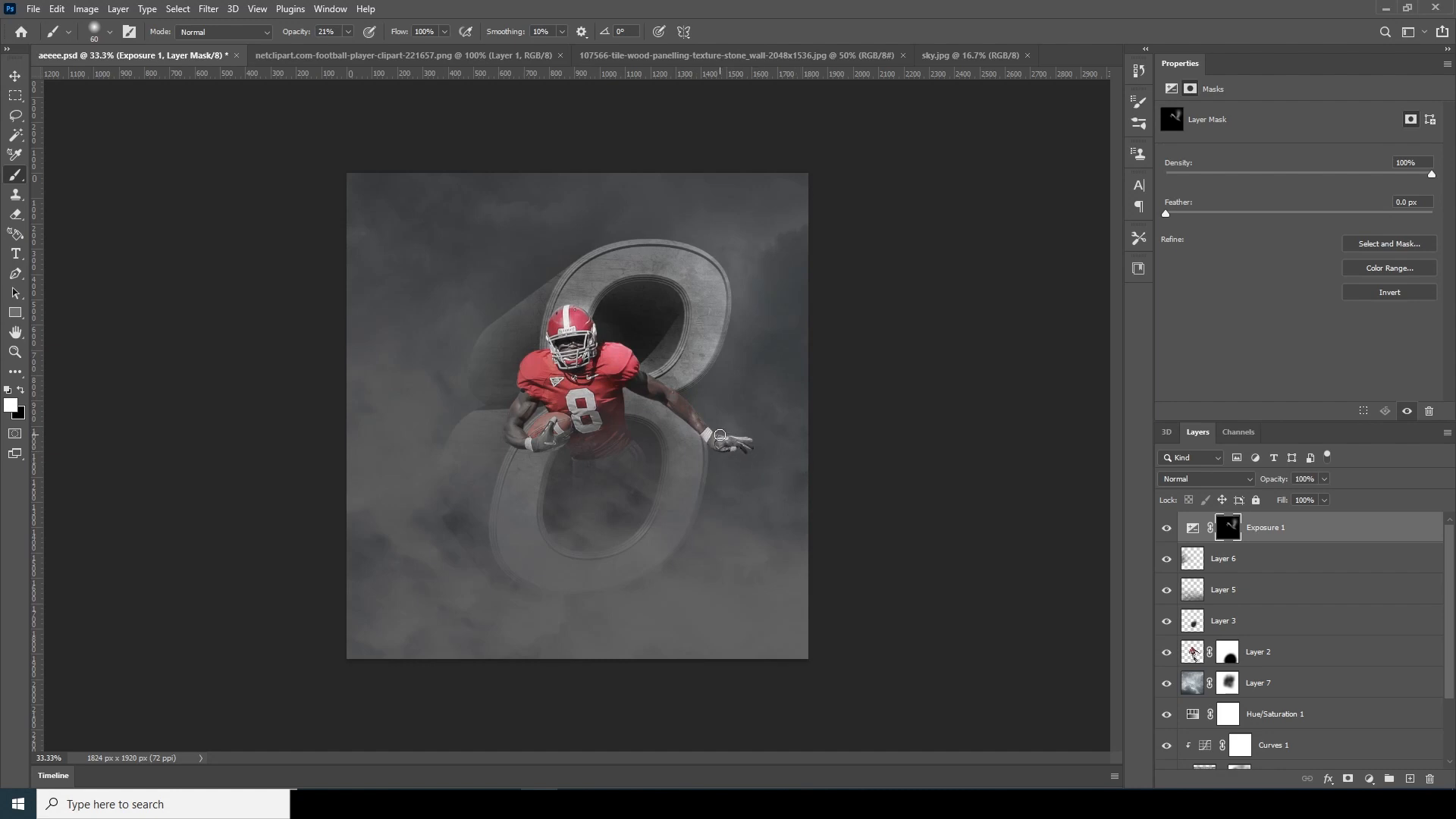
# Step: Paint white with a smaller brush on the Exposure mask to brighten the upper loop's right edge and the ball-carrying arm area
pyautogui.press('[')
pyautogui.moveTo(712, 264); pyautogui.dragTo(696, 344)
pyautogui.moveTo(555, 396); pyautogui.dragTo(527, 390)
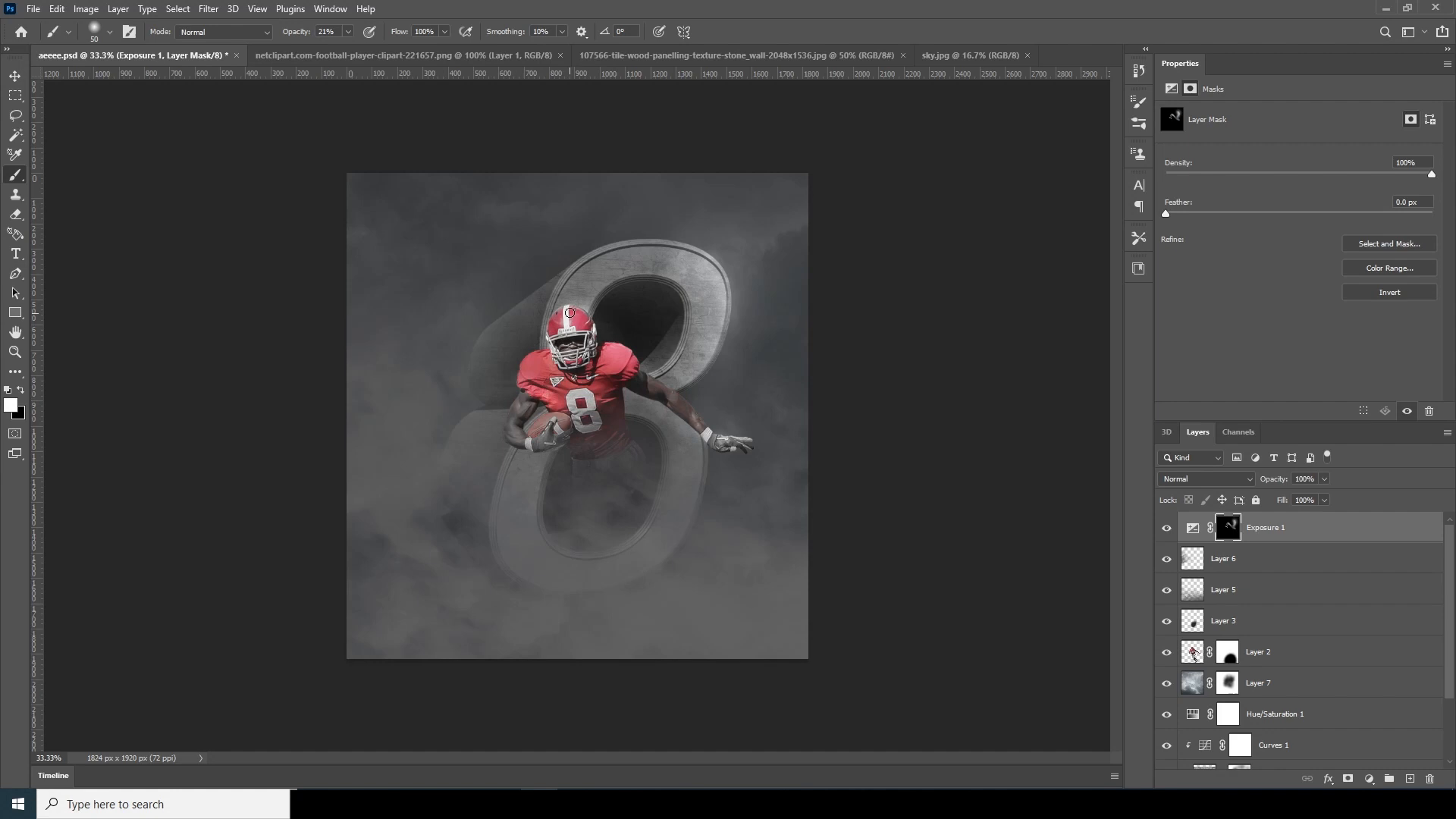
# Step: Add a second Exposure adjustment layer on top of the first and set its exposure to -5.68
pyautogui.click(1193, 530)
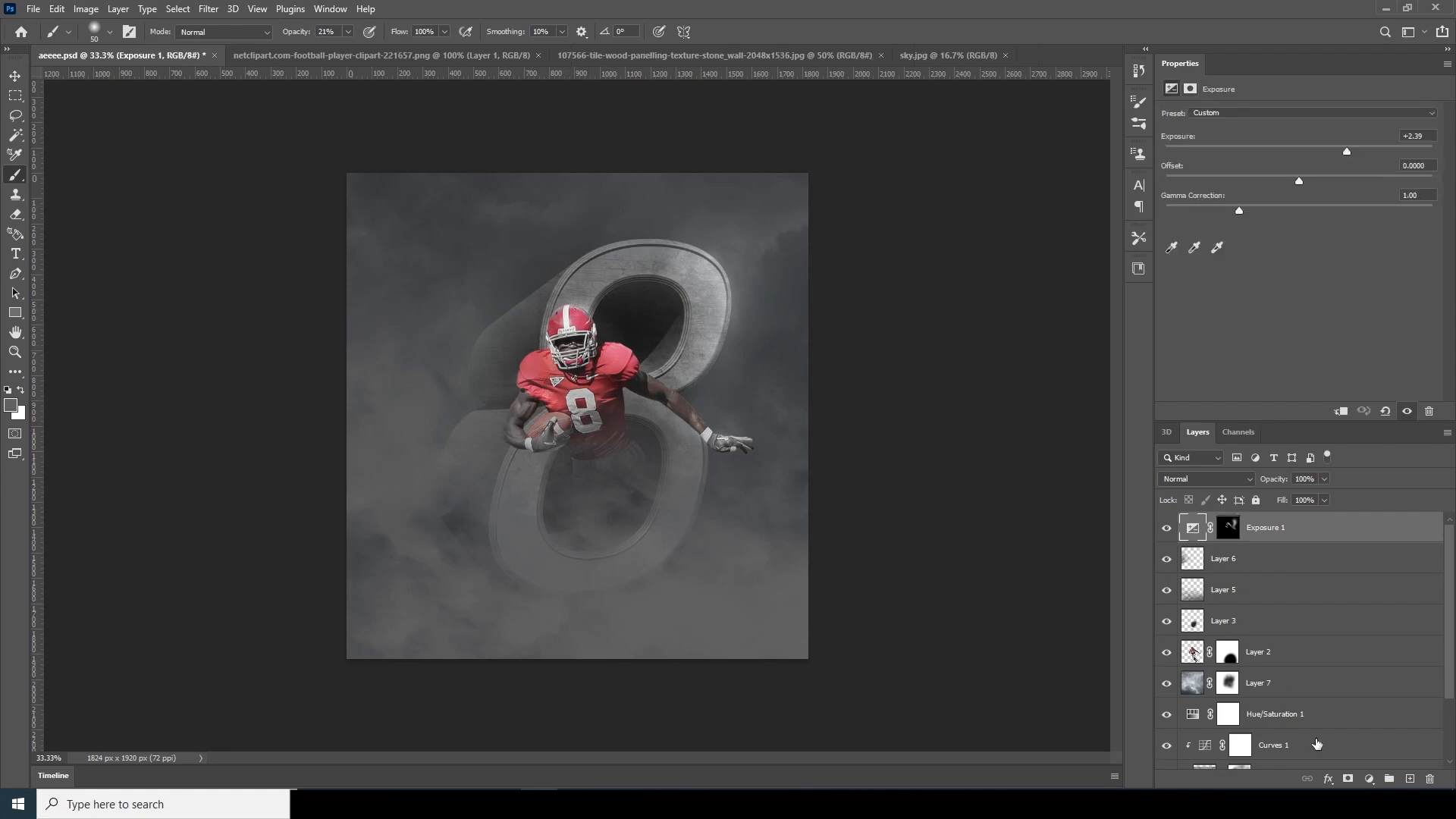
pyautogui.click(1370, 779)
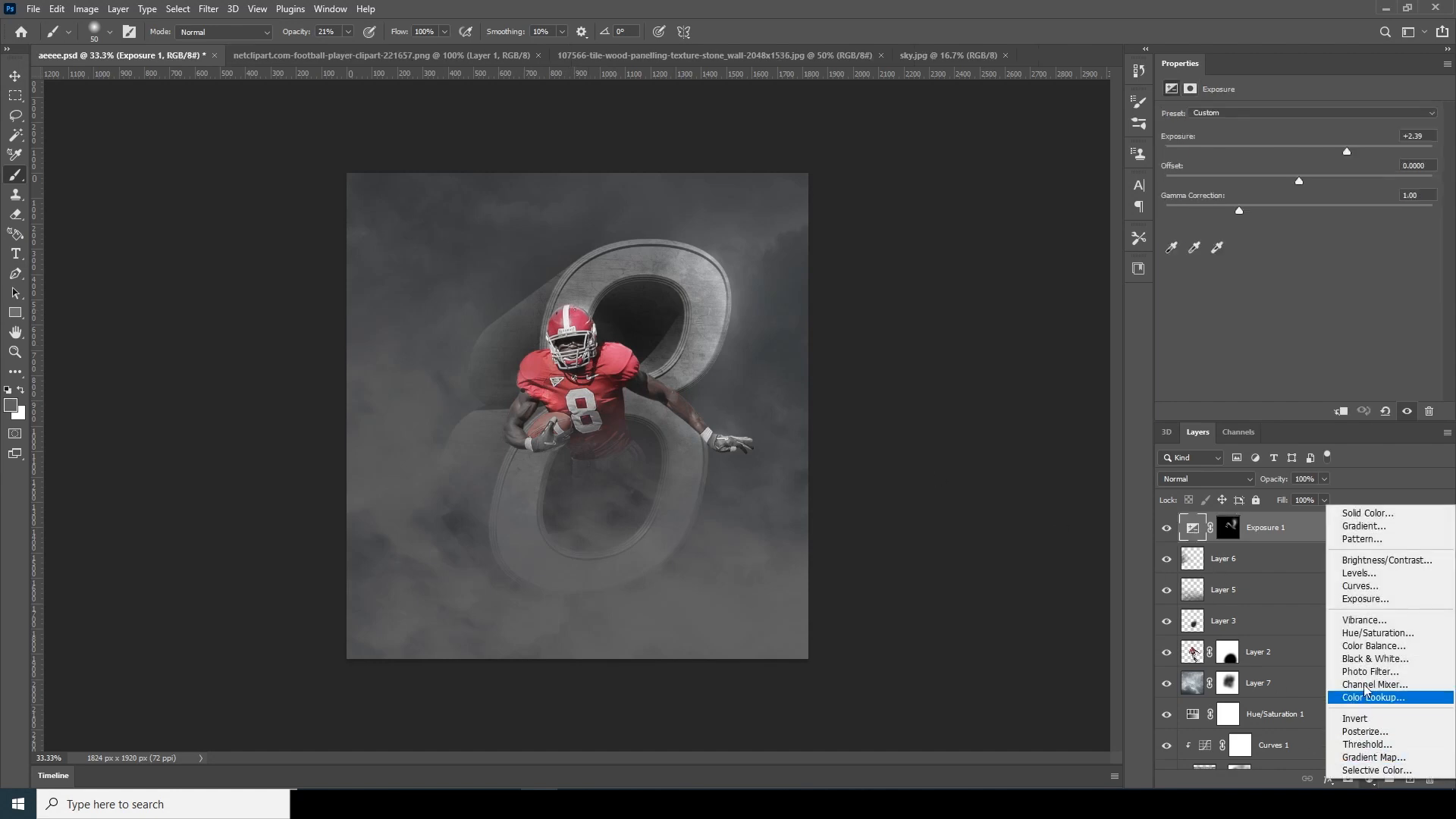
pyautogui.click(1362, 601)
pyautogui.moveTo(1298, 151); pyautogui.dragTo(1217, 153)
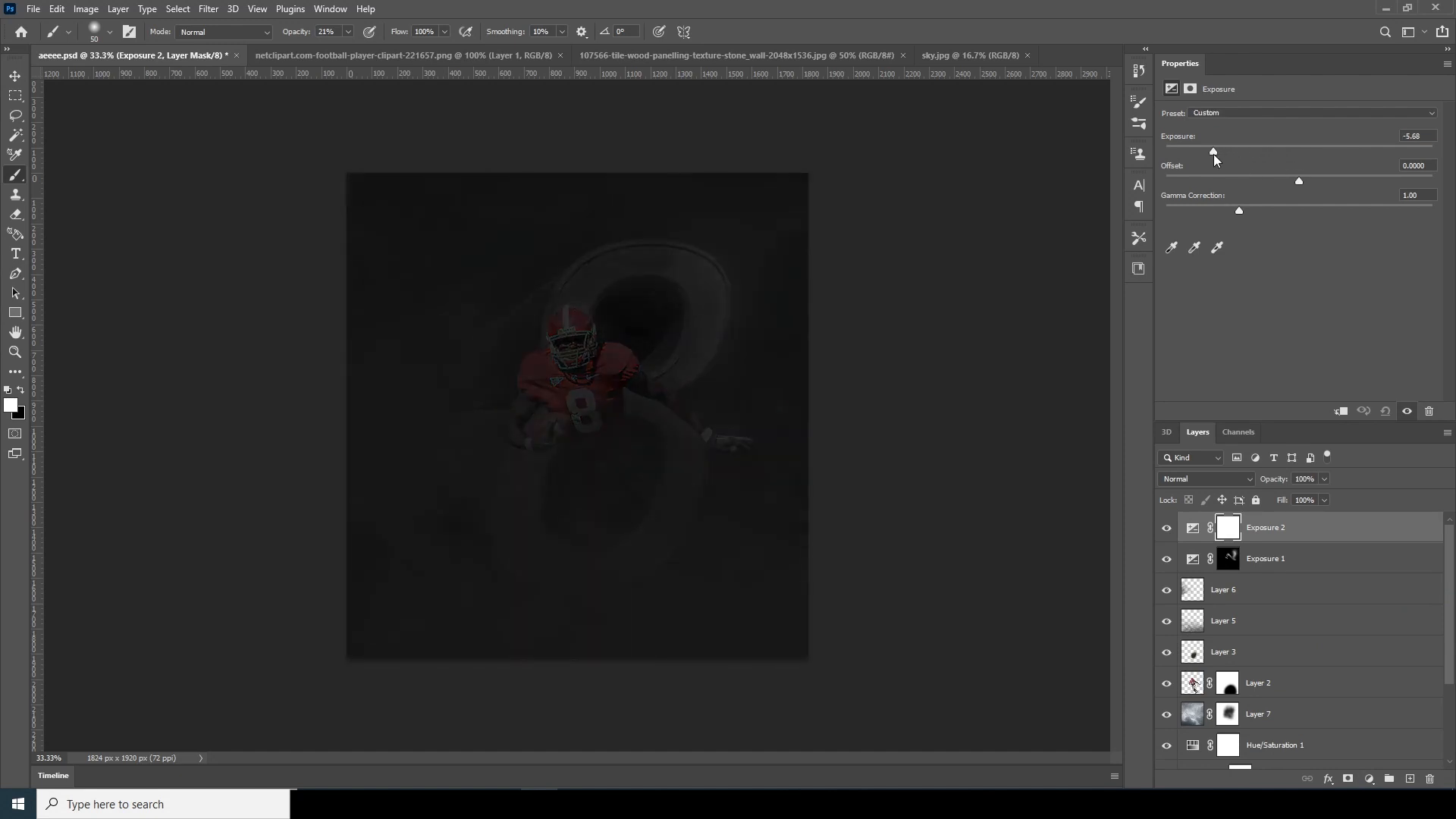
# Step: Set the foreground color to black (000000) and turn the new Exposure layer's mask black to hide the darkening
pyautogui.click(13, 410)
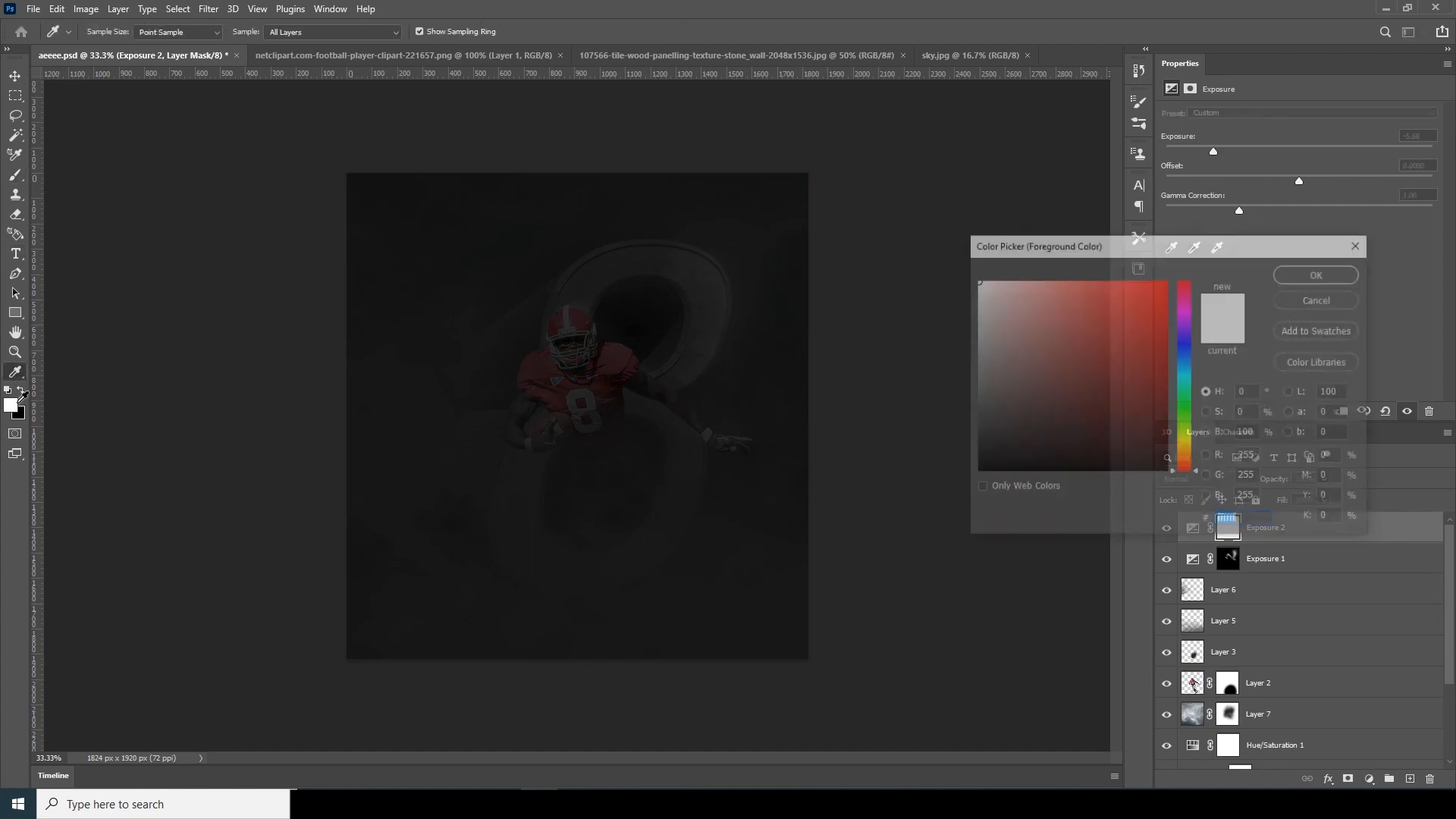
pyautogui.write('000000')
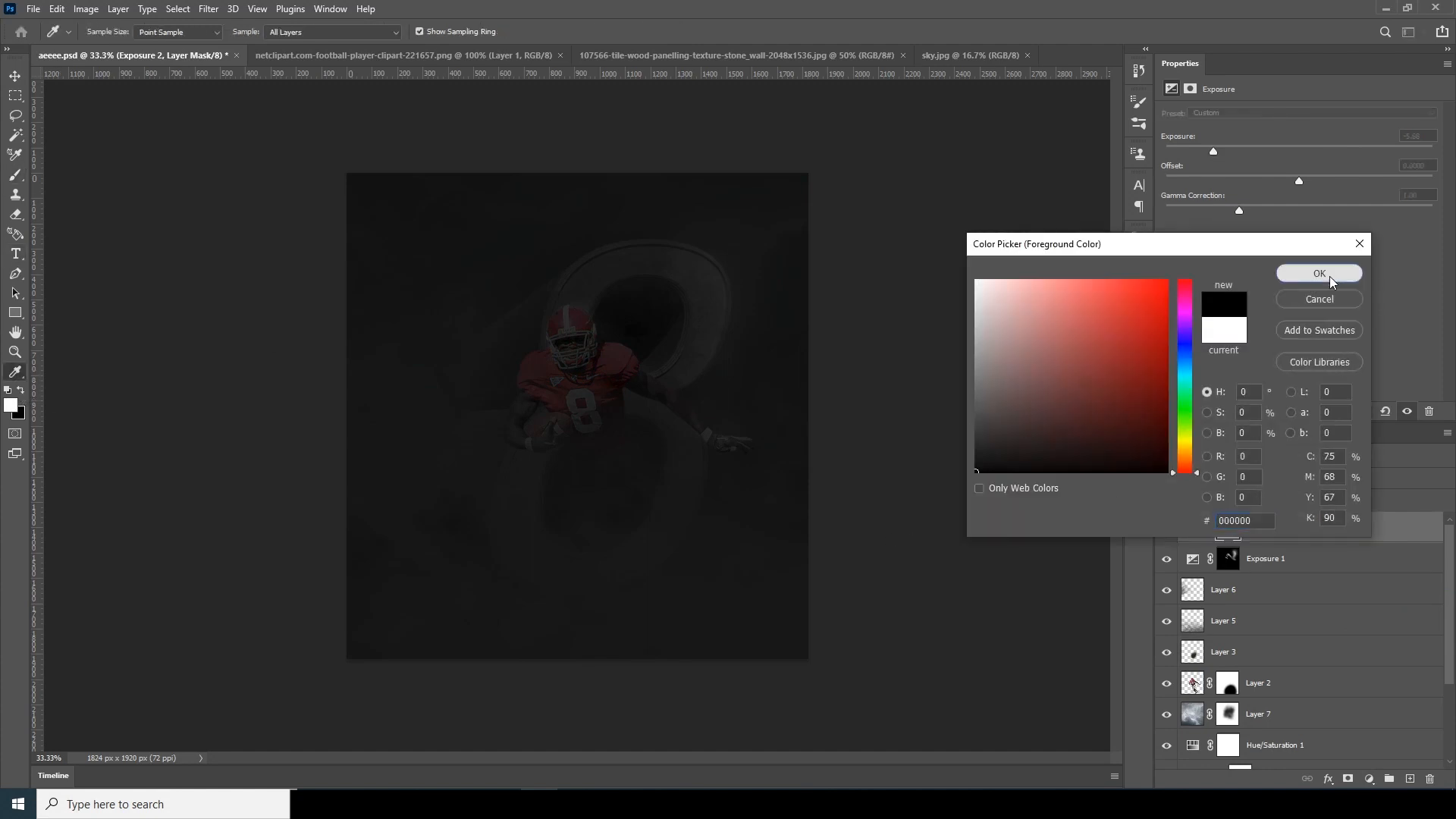
pyautogui.click(1346, 274)
pyautogui.click(1233, 530)
pyautogui.hotkey('ctrl', 'i')
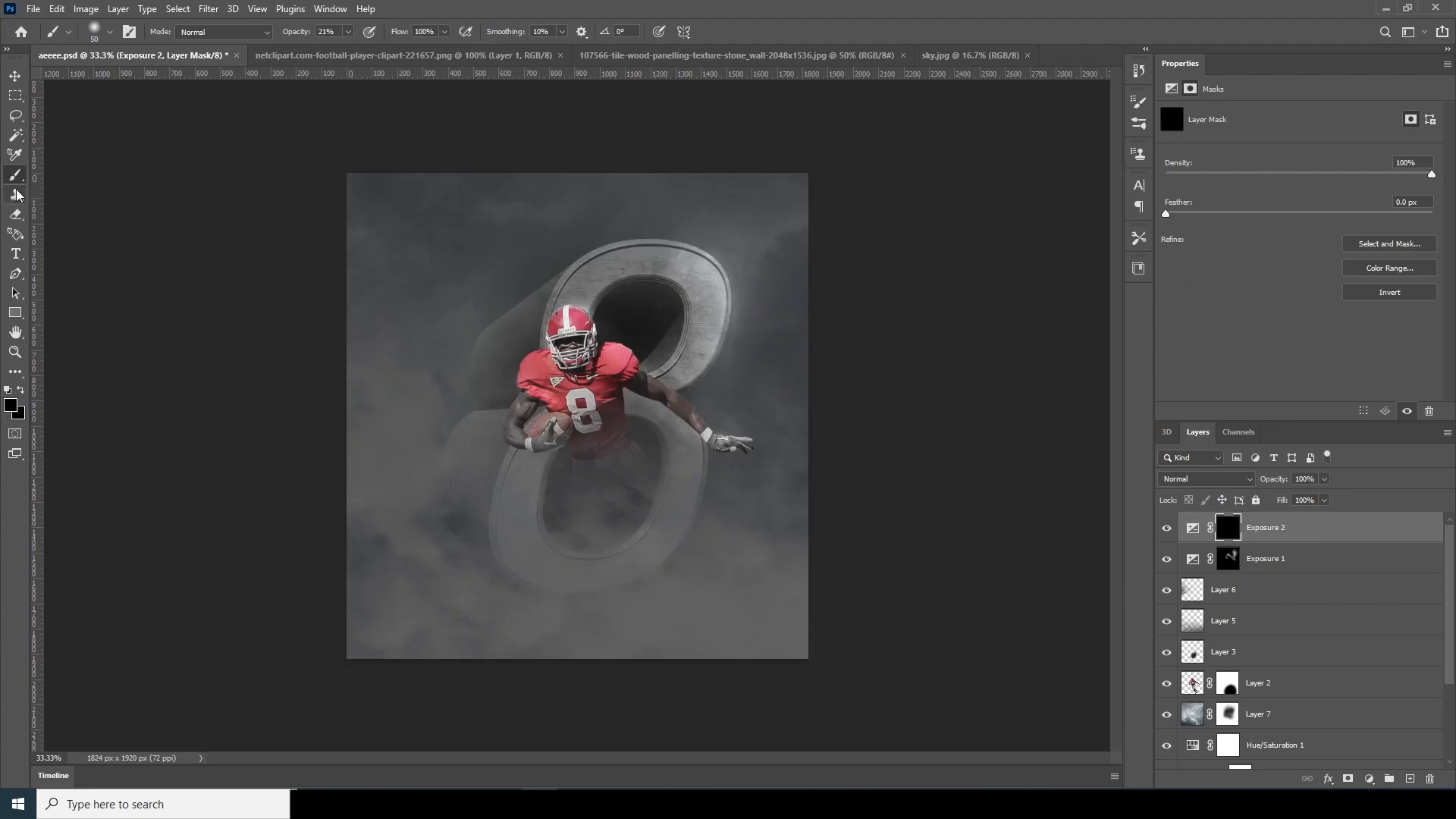
# Step: With a large white (ffffff) brush at 21% opacity, paint the dark Exposure mask over the player's waist and the lower loop's opening
pyautogui.click(14, 409)
pyautogui.write('ffffff')
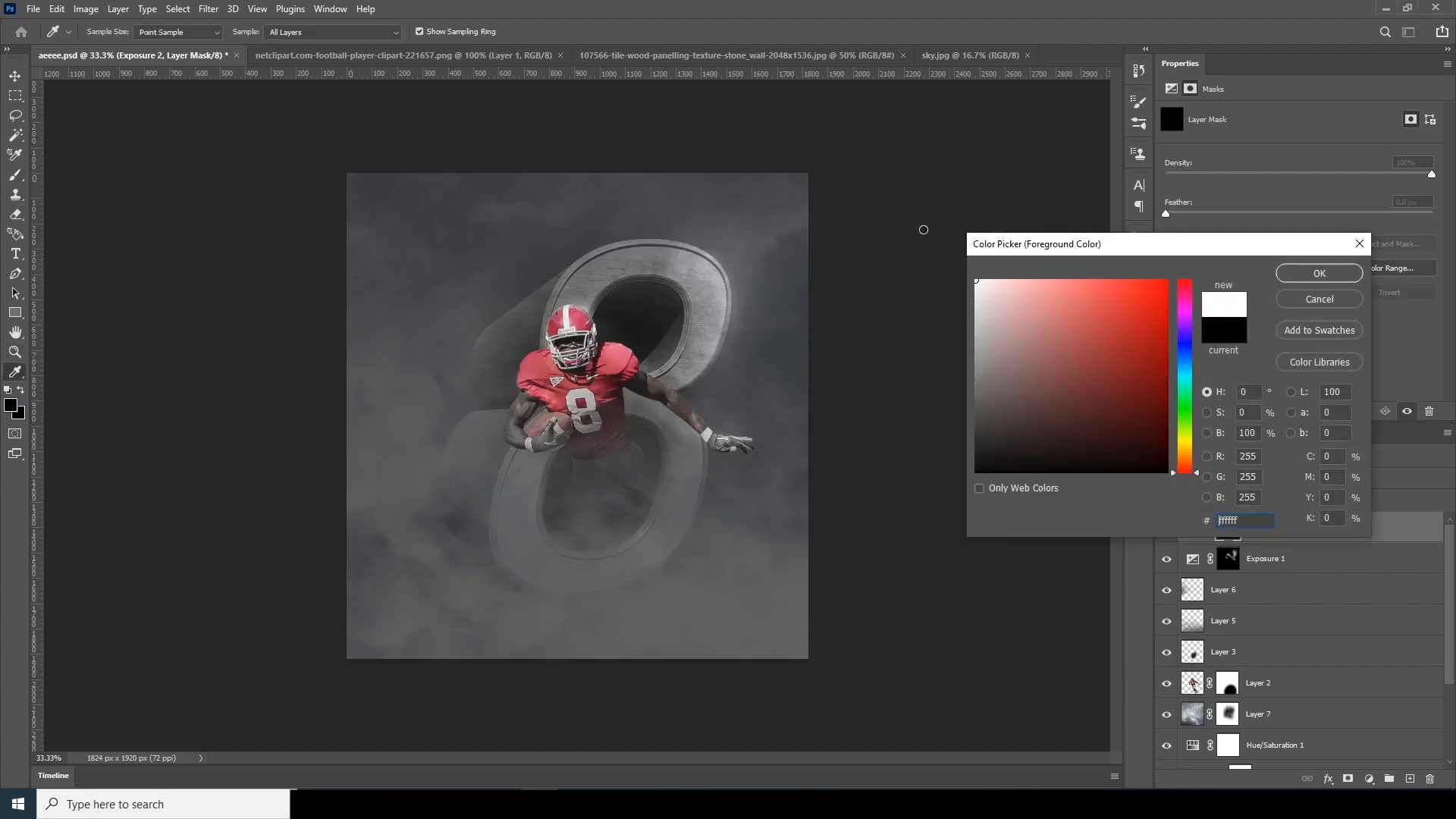
pyautogui.click(1318, 274)
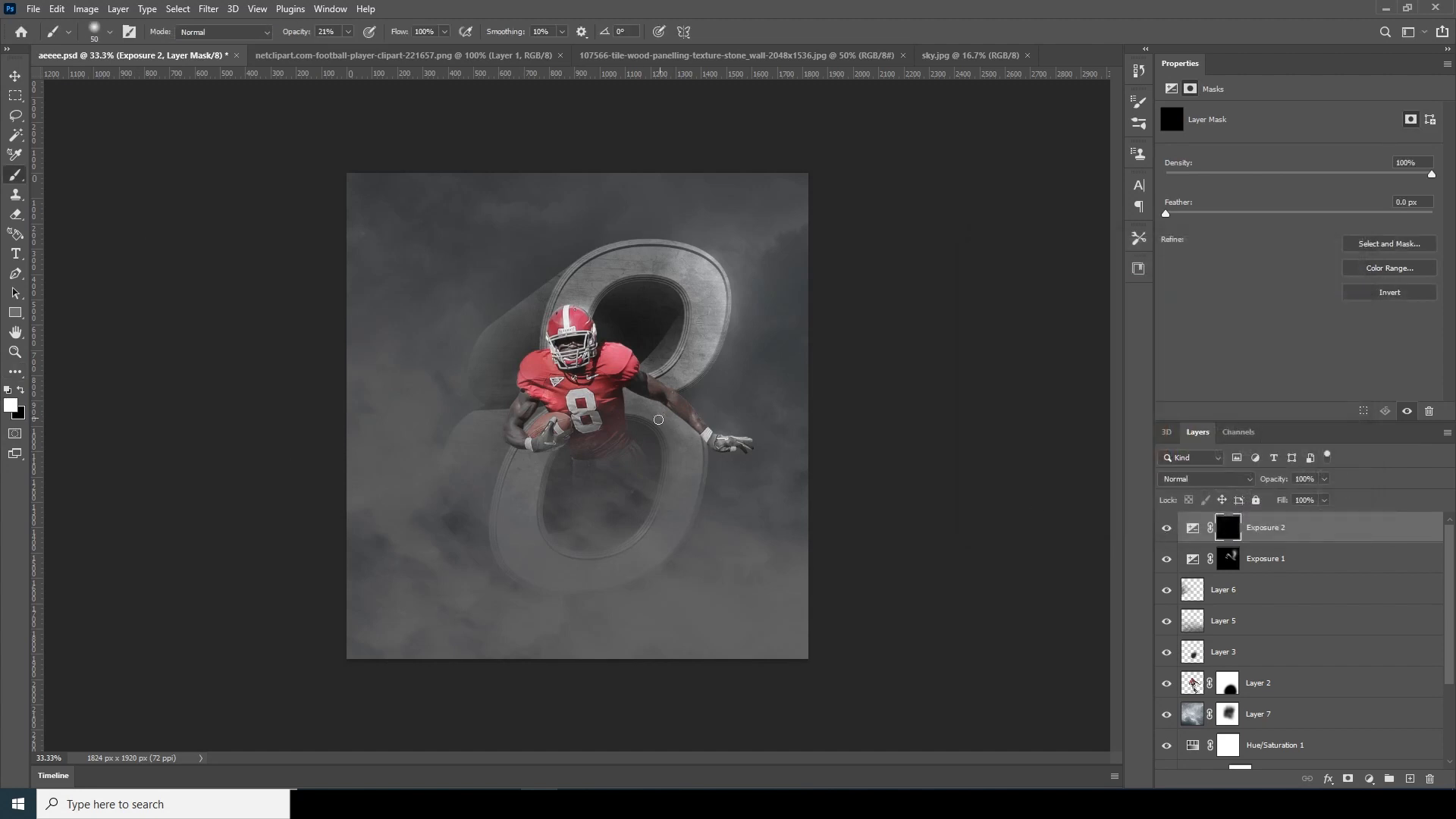
pyautogui.hotkey('ctrl', '+')
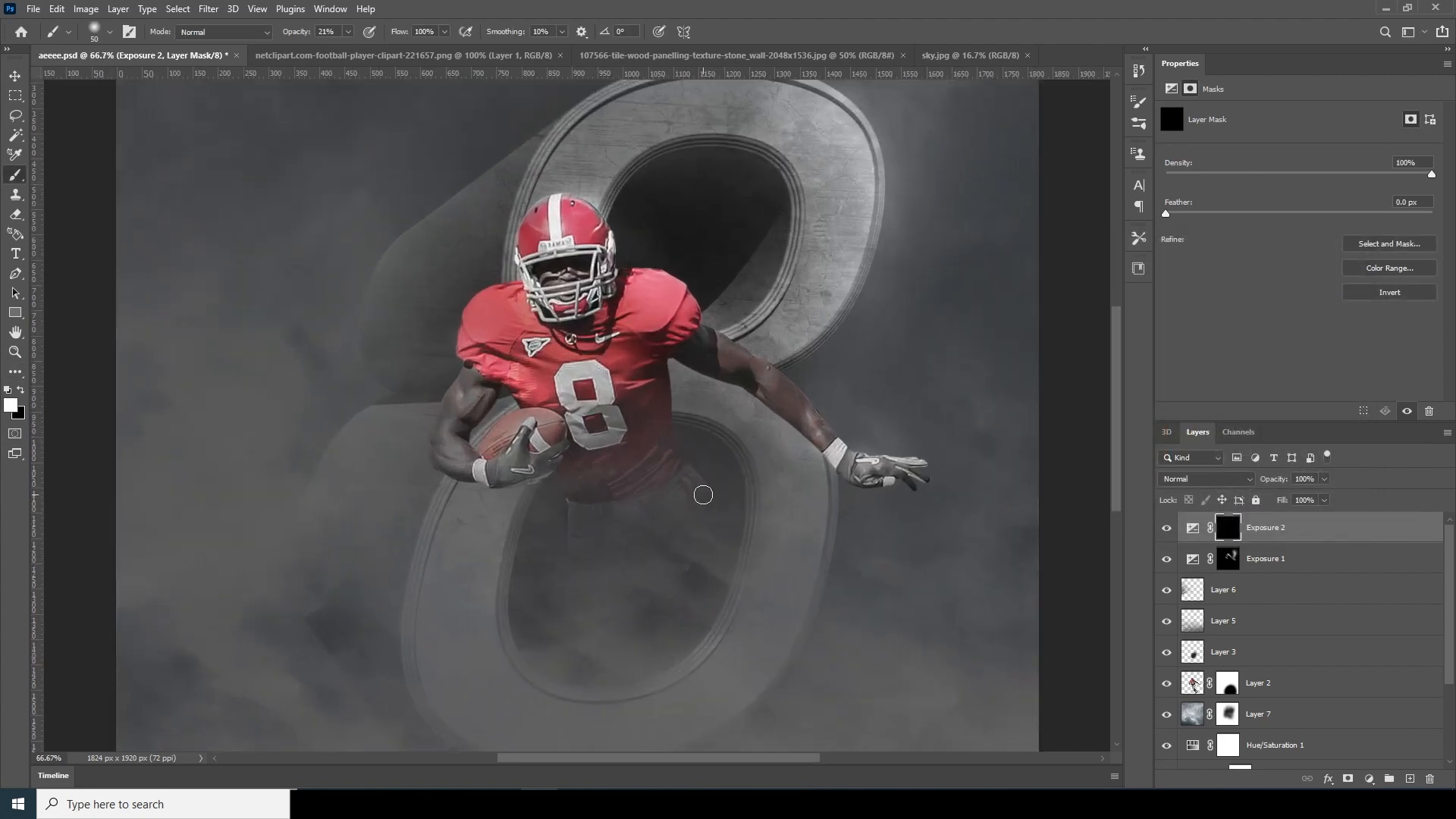
pyautogui.press(']')
pyautogui.press(']')
pyautogui.press(']')
pyautogui.press(']')
pyautogui.press(']')
pyautogui.press(']')
pyautogui.moveTo(680, 457)
pyautogui.mouseDown()
pyautogui.moveTo(699, 517)
pyautogui.moveTo(713, 500)
pyautogui.moveTo(679, 639)
pyautogui.moveTo(682, 593)
pyautogui.moveTo(556, 615)
pyautogui.moveTo(540, 551)
pyautogui.moveTo(628, 693)
pyautogui.moveTo(529, 627)
pyautogui.moveTo(726, 648)
pyautogui.moveTo(569, 651)
pyautogui.moveTo(547, 549)
pyautogui.mouseUp()
# Step: Paint white with a smaller brush on the dark Exposure mask to deepen shadows on the ball, carrying arm and under the helmet
pyautogui.press('[')
pyautogui.press('[')
pyautogui.press('[')
pyautogui.press('[')
pyautogui.press('[')
pyautogui.press('[')
pyautogui.moveTo(480, 393); pyautogui.dragTo(540, 428)
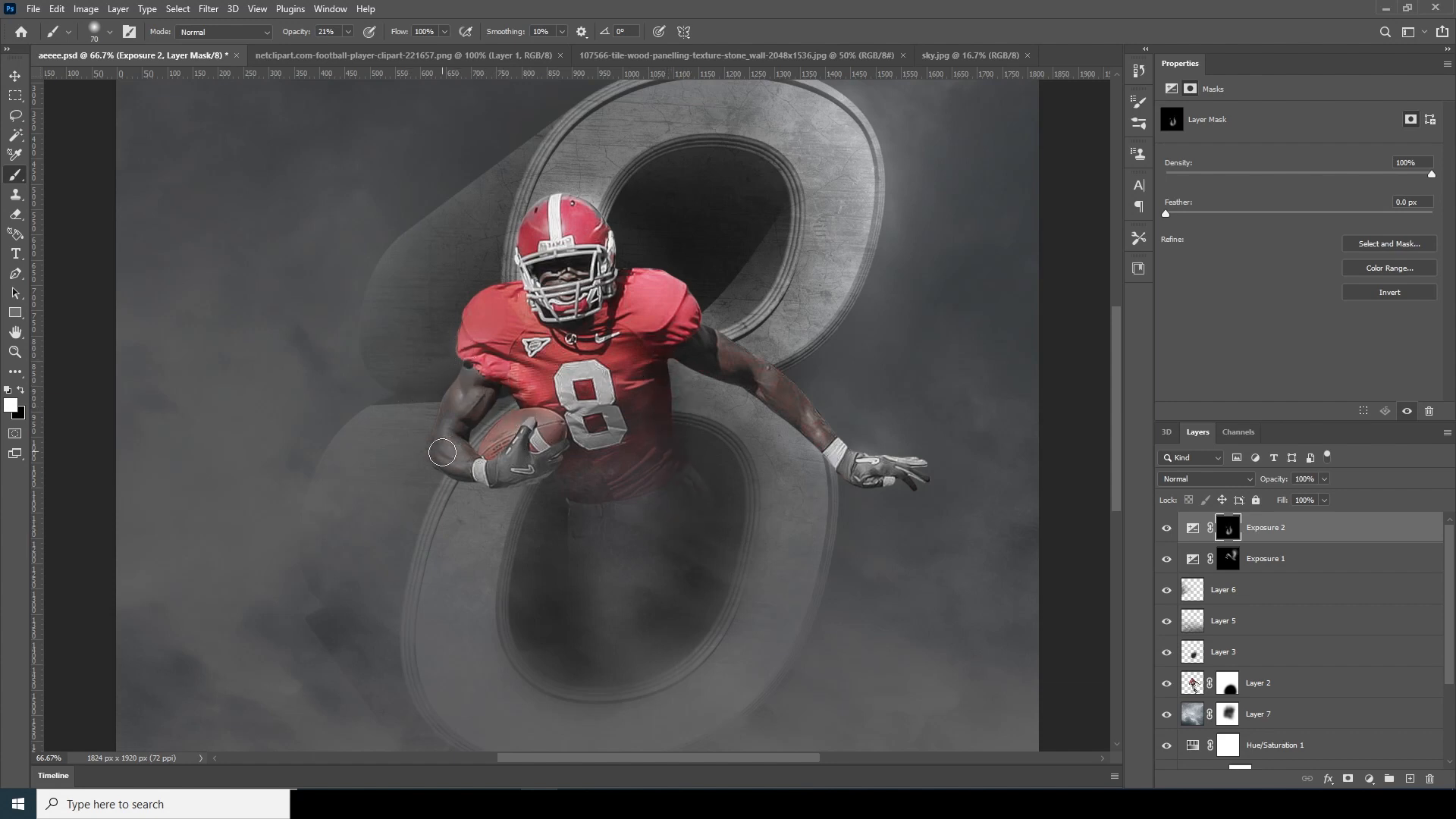
pyautogui.moveTo(472, 456); pyautogui.dragTo(480, 455)
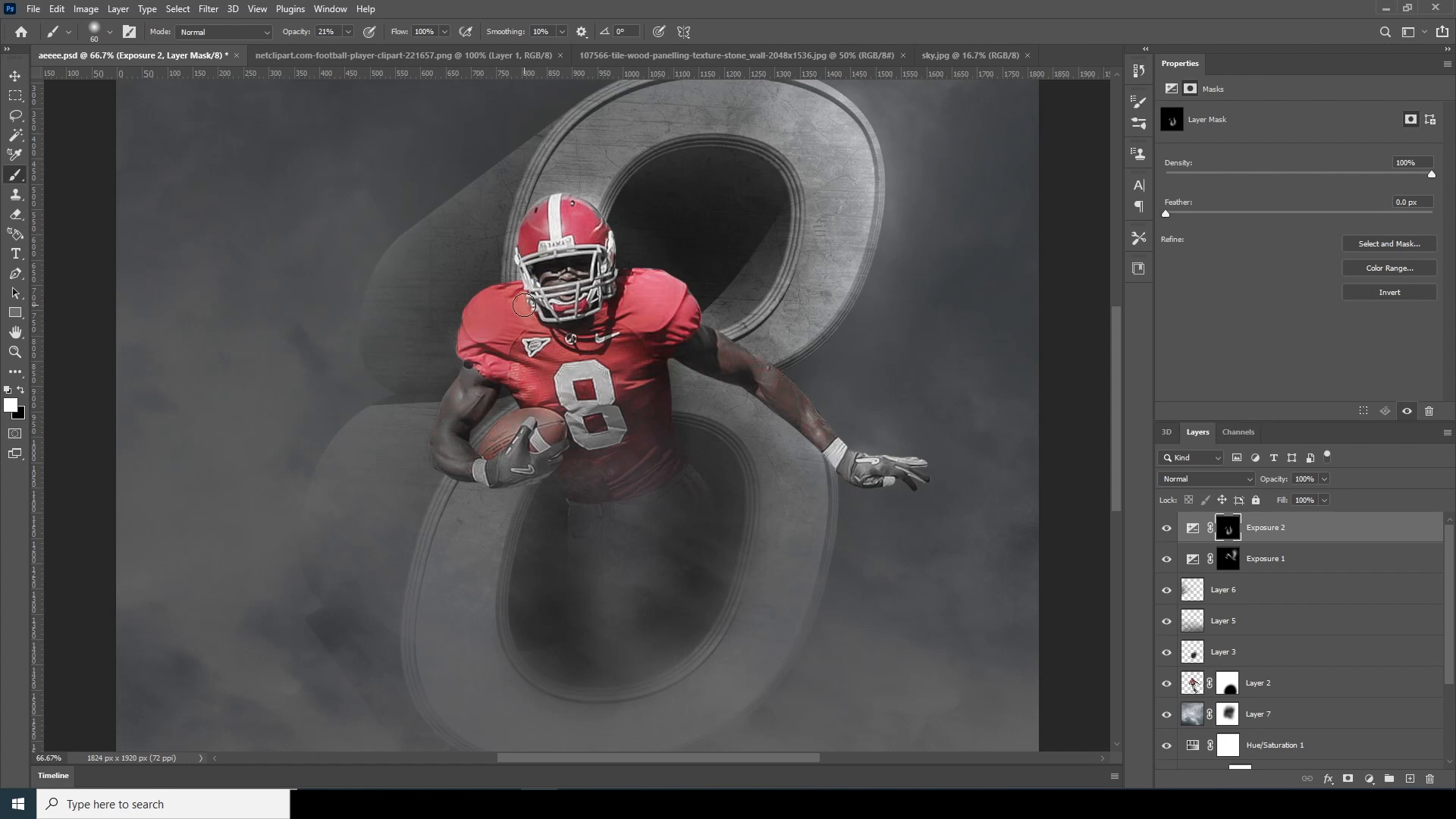
pyautogui.moveTo(530, 309); pyautogui.dragTo(556, 333)
# Step: Enlarge the brush and paint more white on the dark Exposure mask to darken the inner edge of the 8's lower loop
pyautogui.press(']')
pyautogui.press(']')
pyautogui.press(']')
pyautogui.moveTo(532, 528)
pyautogui.mouseDown()
pyautogui.moveTo(505, 573)
pyautogui.moveTo(701, 618)
pyautogui.moveTo(562, 677)
pyautogui.moveTo(713, 648)
pyautogui.mouseUp()
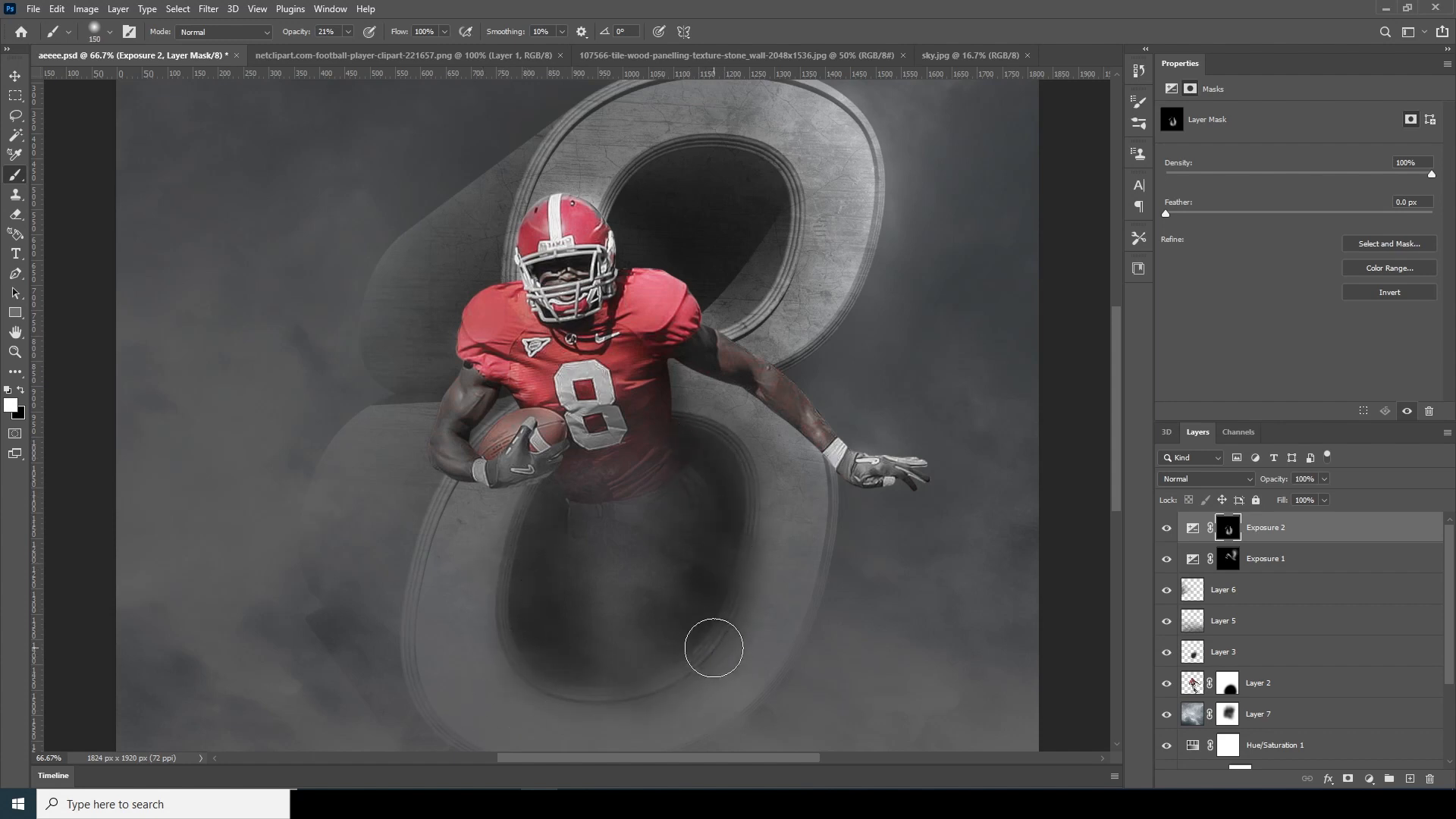
pyautogui.hotkey('ctrl', '-')
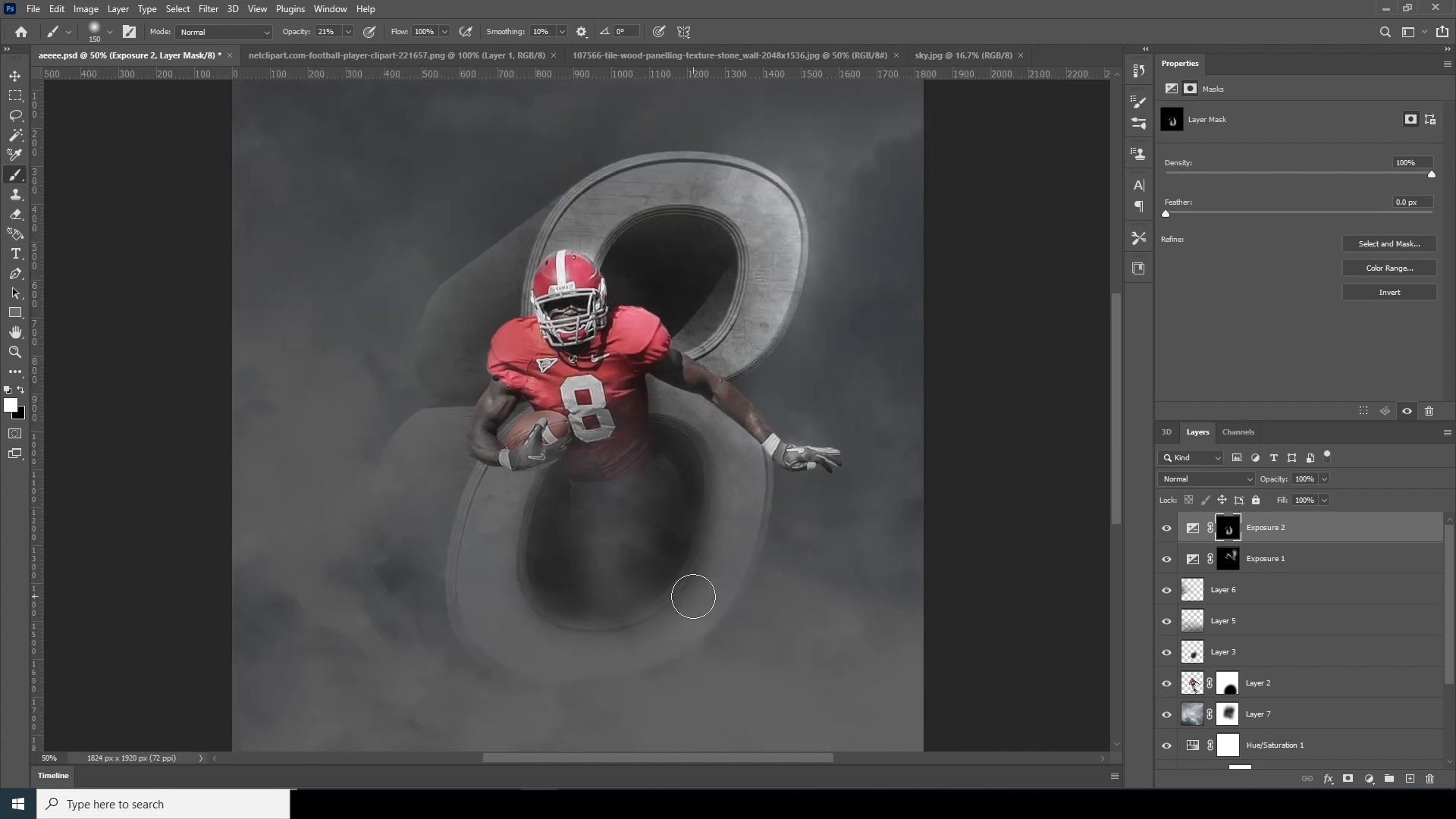
pyautogui.press(']')
pyautogui.press(']')
pyautogui.press(']')
pyautogui.press(']')
pyautogui.press(']')
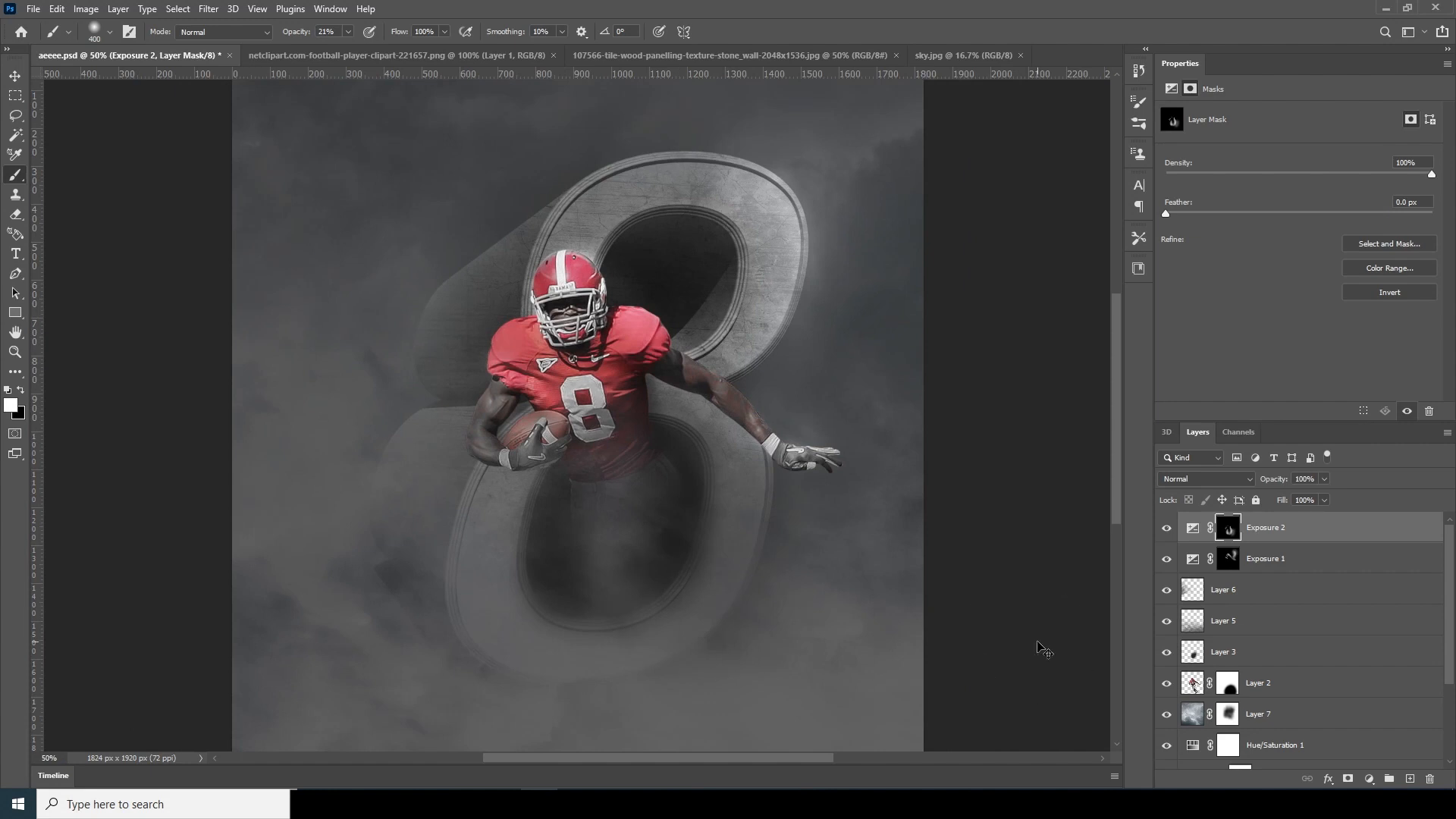
# Step: Examine the shading of the whole poster at several zoom levels
pyautogui.hotkey('ctrl', '-')
pyautogui.hotkey('ctrl', '-')
pyautogui.hotkey('ctrl', '-')
pyautogui.hotkey('ctrl', '-')
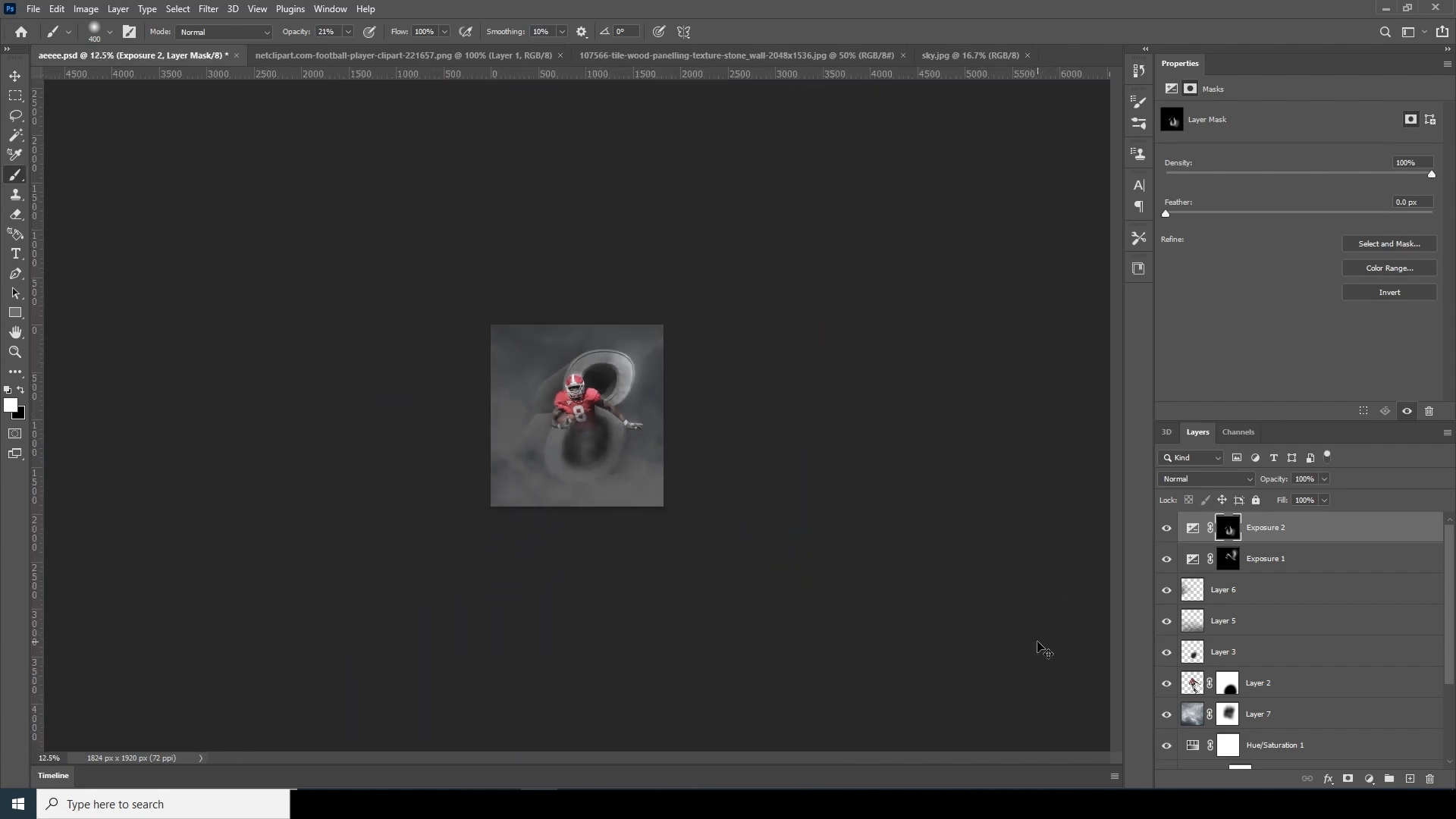
pyautogui.hotkey('ctrl', '+')
pyautogui.hotkey('ctrl', '+')
pyautogui.hotkey('ctrl', '+')
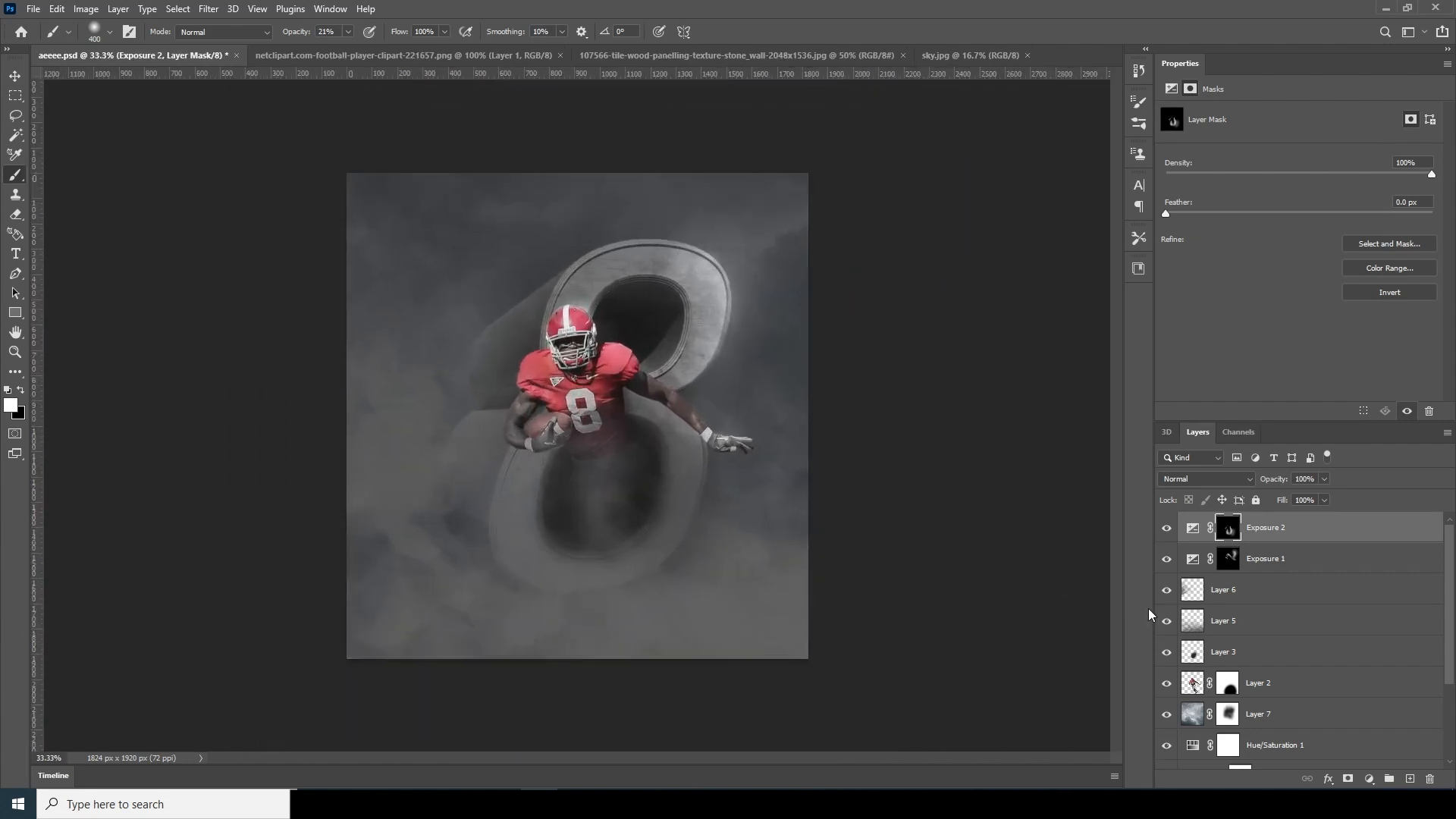
pyautogui.hotkey('ctrl', '-')
pyautogui.hotkey('ctrl', '+')
# Step: Add a Color Lookup adjustment layer on top and load the 3D LUT file windymoodlut 2020.cube
pyautogui.click(1370, 779)
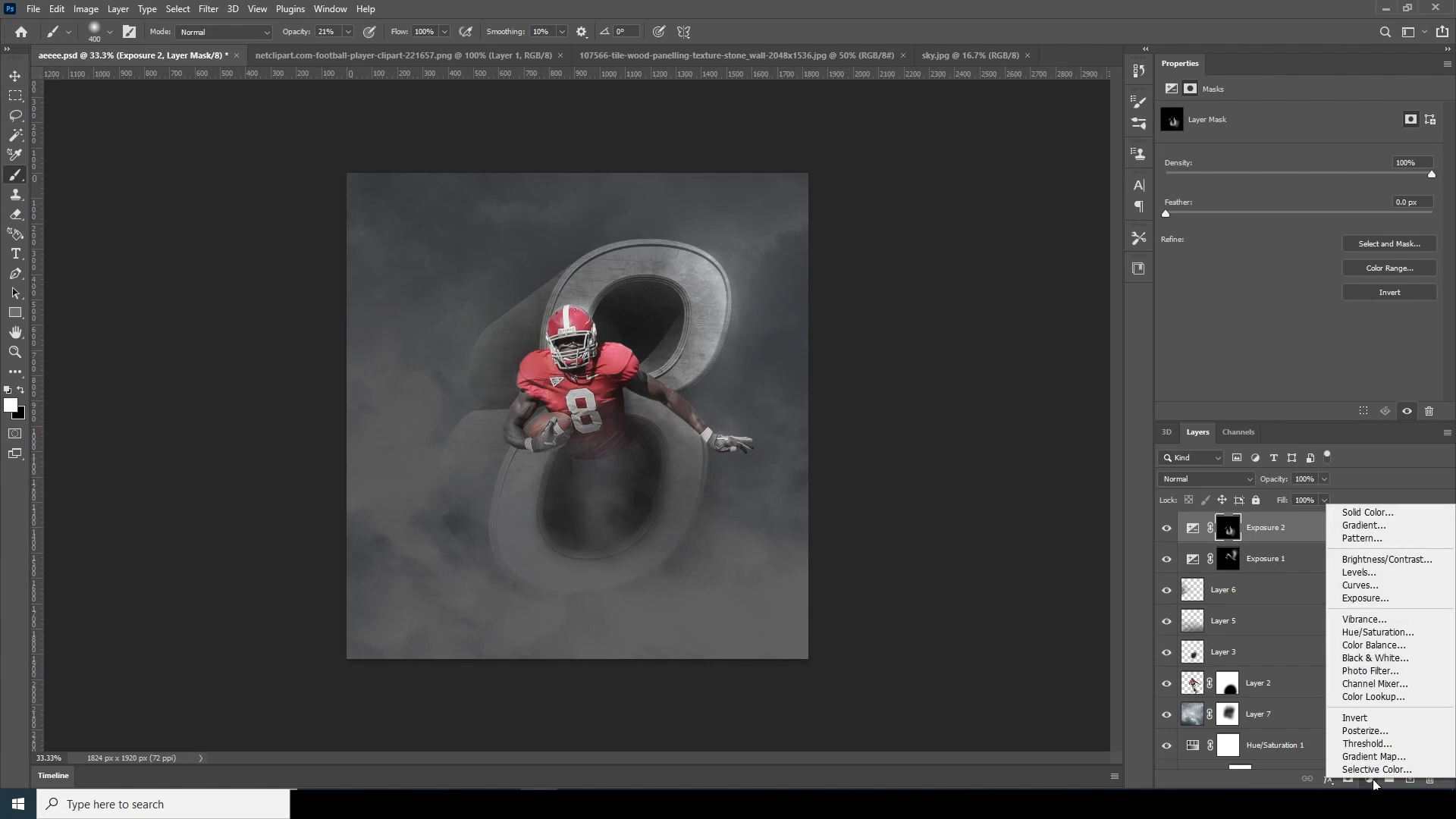
pyautogui.click(1370, 697)
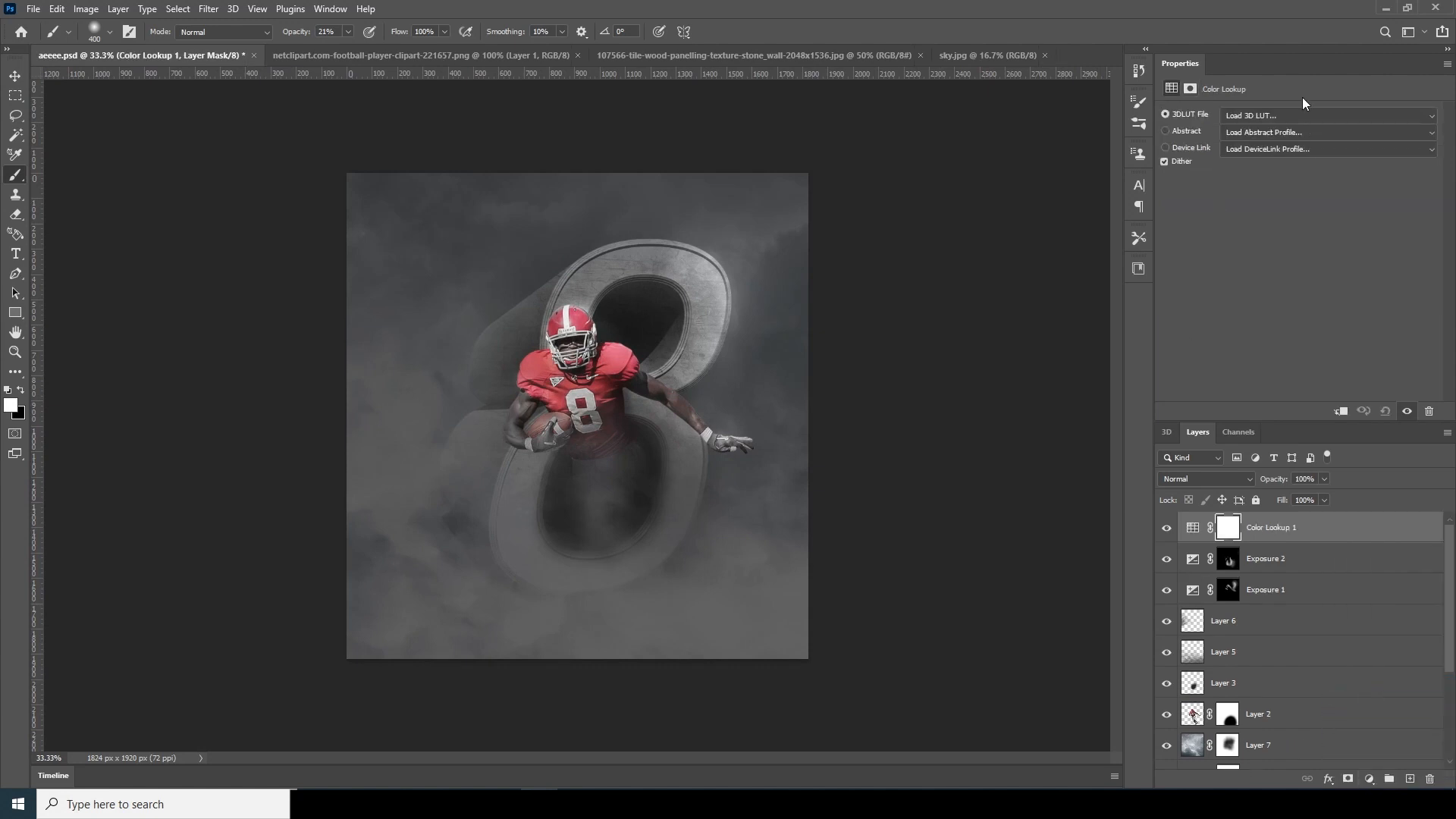
pyautogui.click(1327, 115)
pyautogui.click(1259, 124)
pyautogui.click(207, 111)
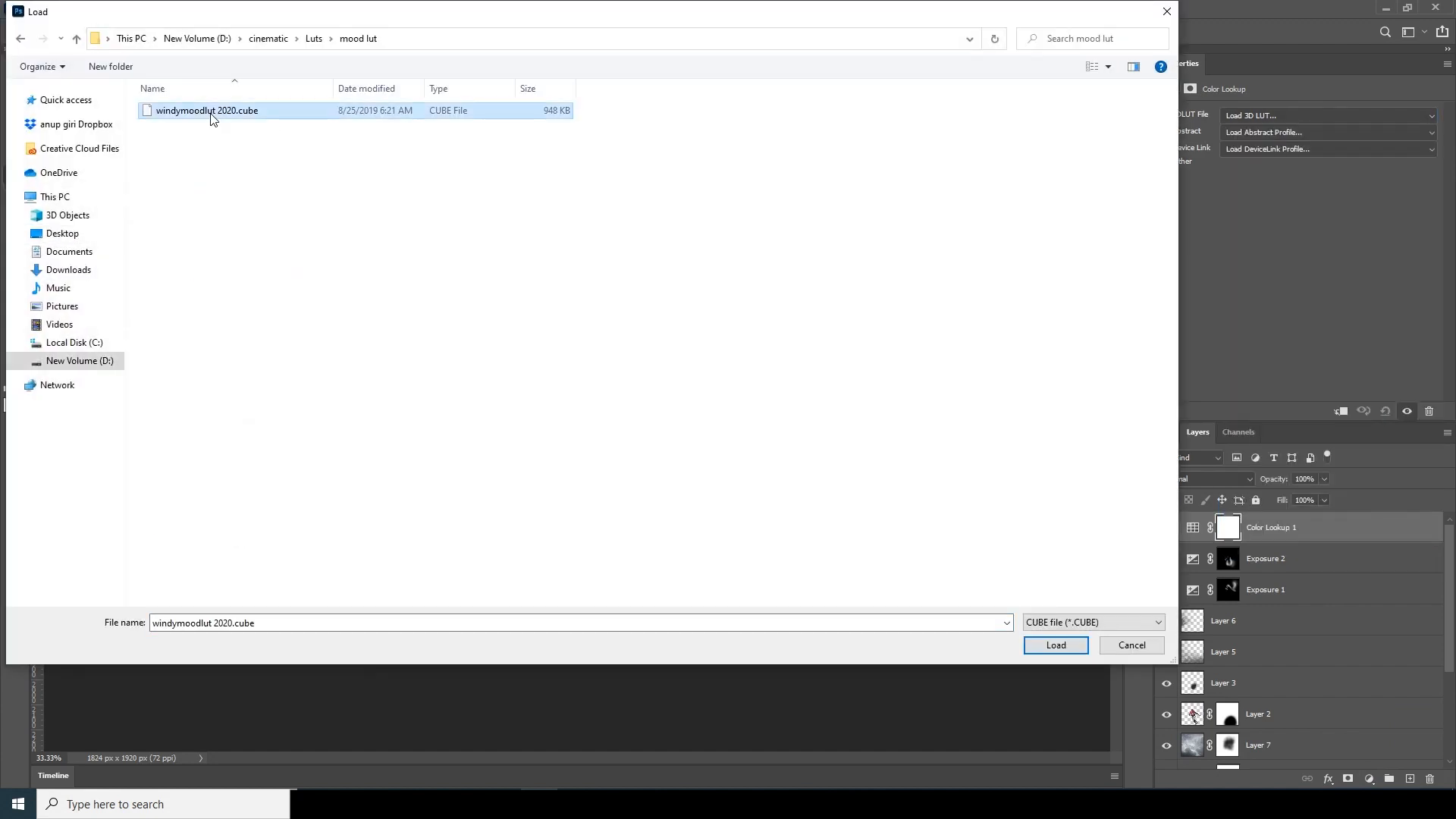
pyautogui.click(1051, 646)
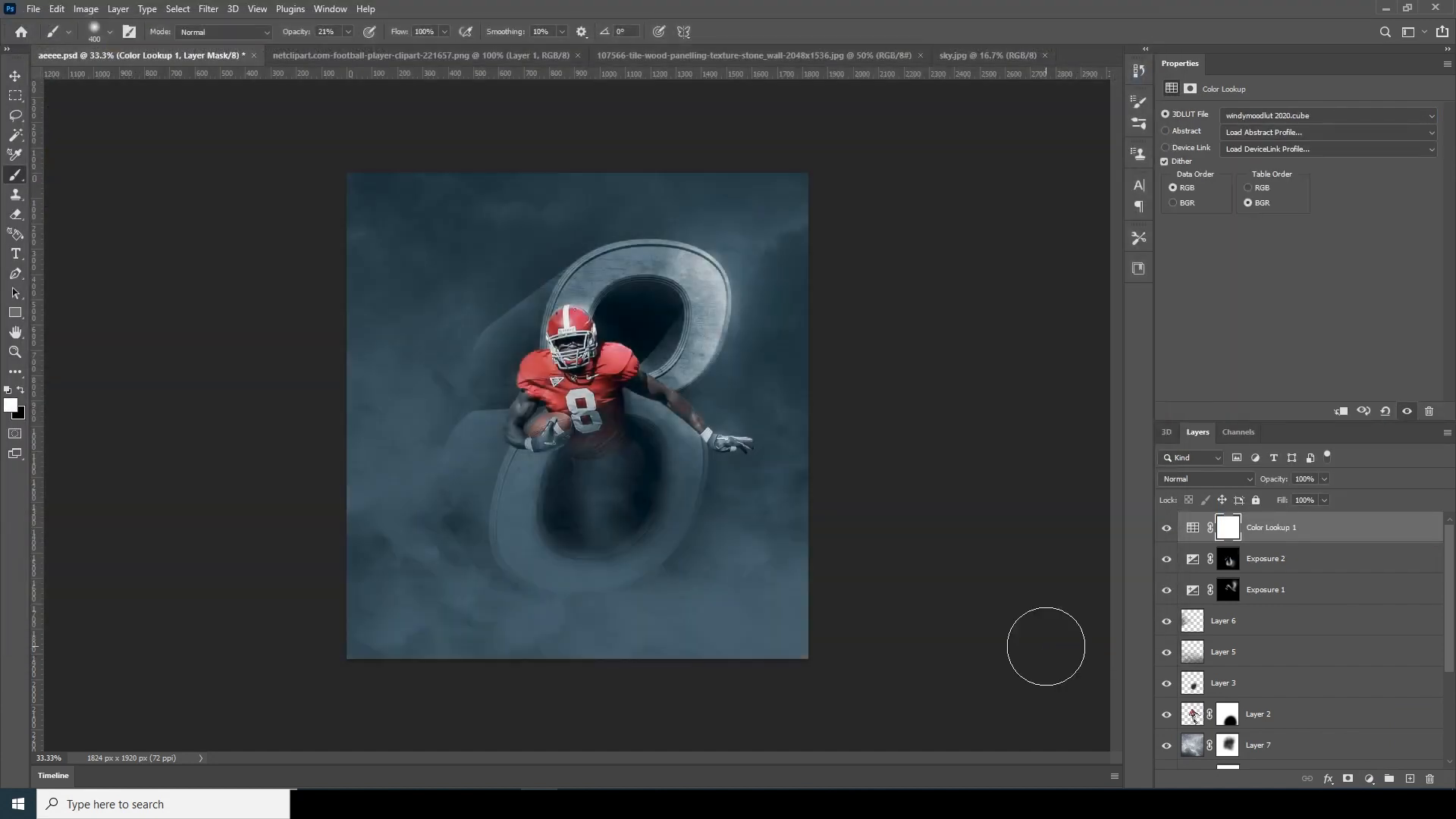
pyautogui.hotkey('ctrl', '-')
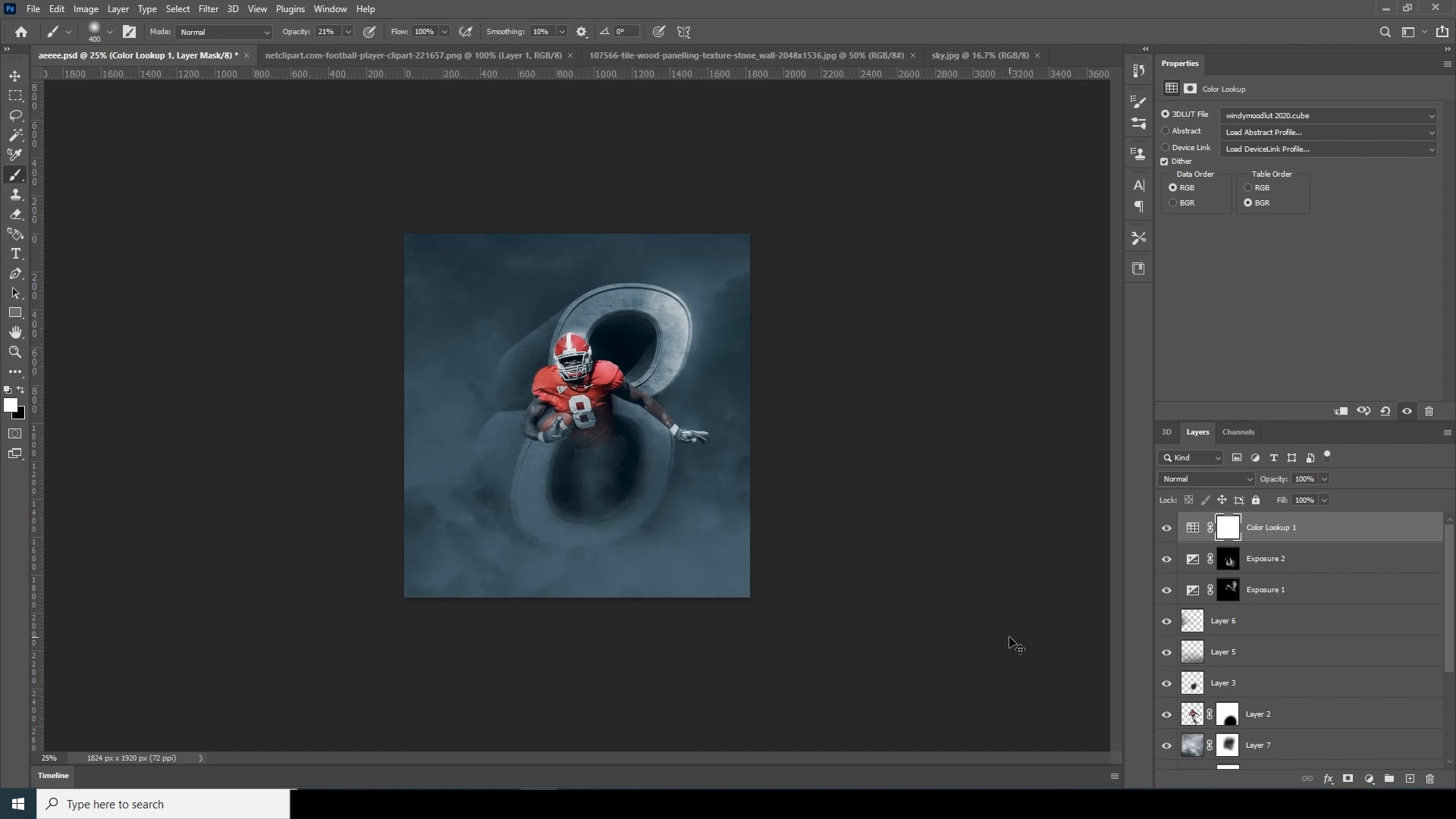
pyautogui.hotkey('ctrl', '+')
pyautogui.hotkey('ctrl', '+')
pyautogui.hotkey('ctrl', '-')
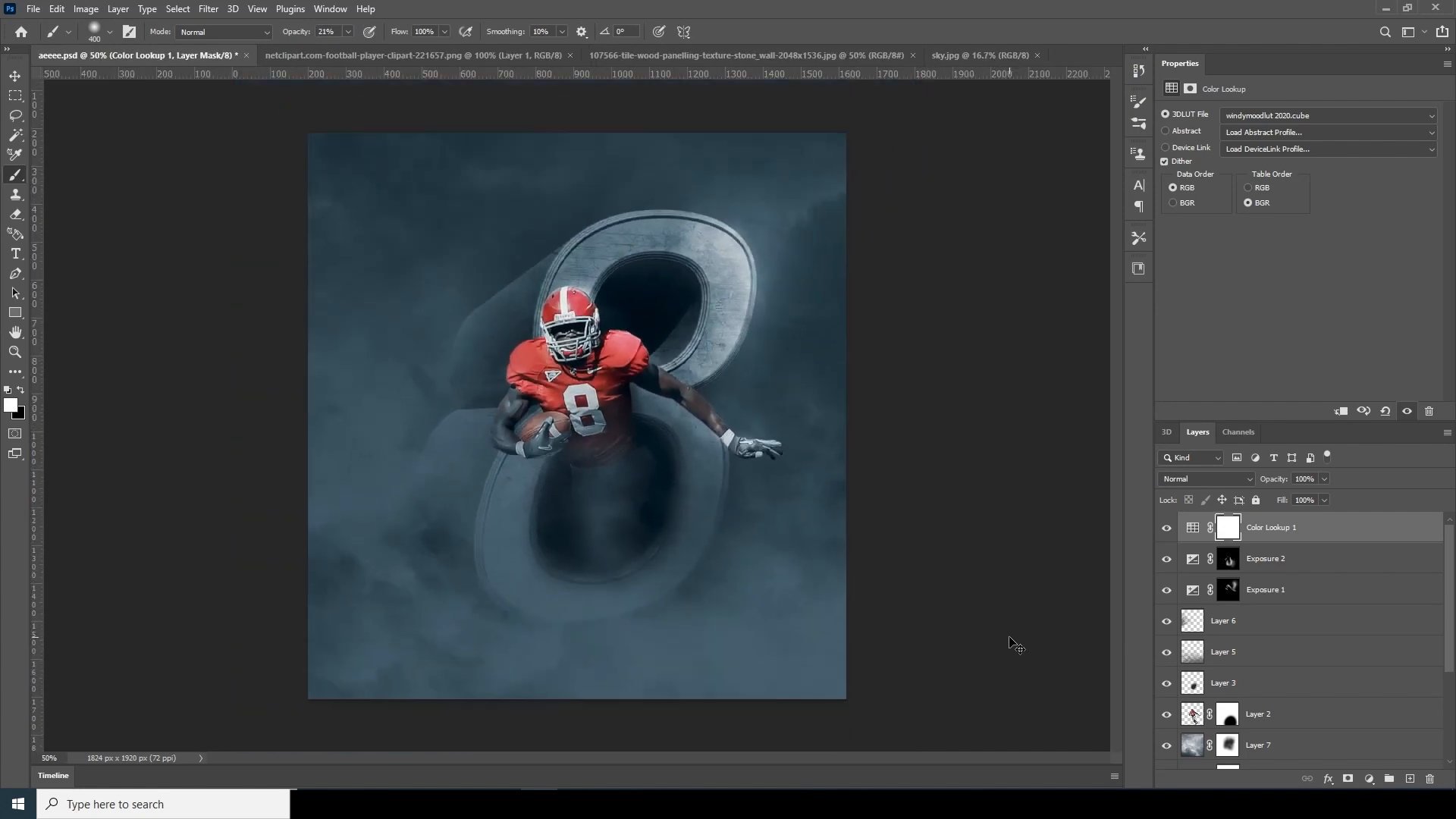
pyautogui.hotkey('ctrl', '-')
pyautogui.hotkey('ctrl', '+')
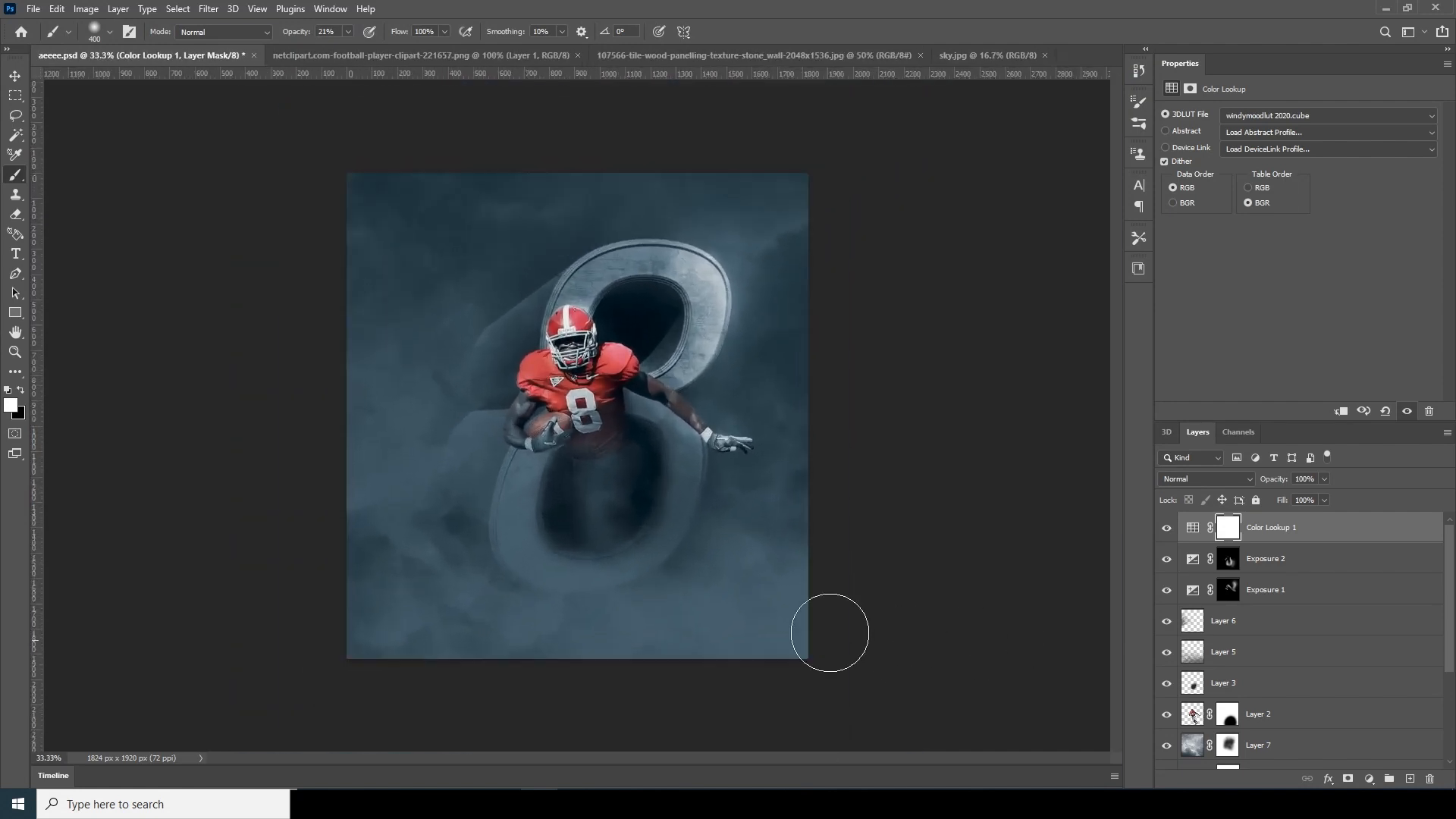
# Step: Add the white text "THERE'S A" in Montserrat Bold at 52.51 pt over the 8's lower loop
pyautogui.click(15, 254)
pyautogui.click(561, 547)
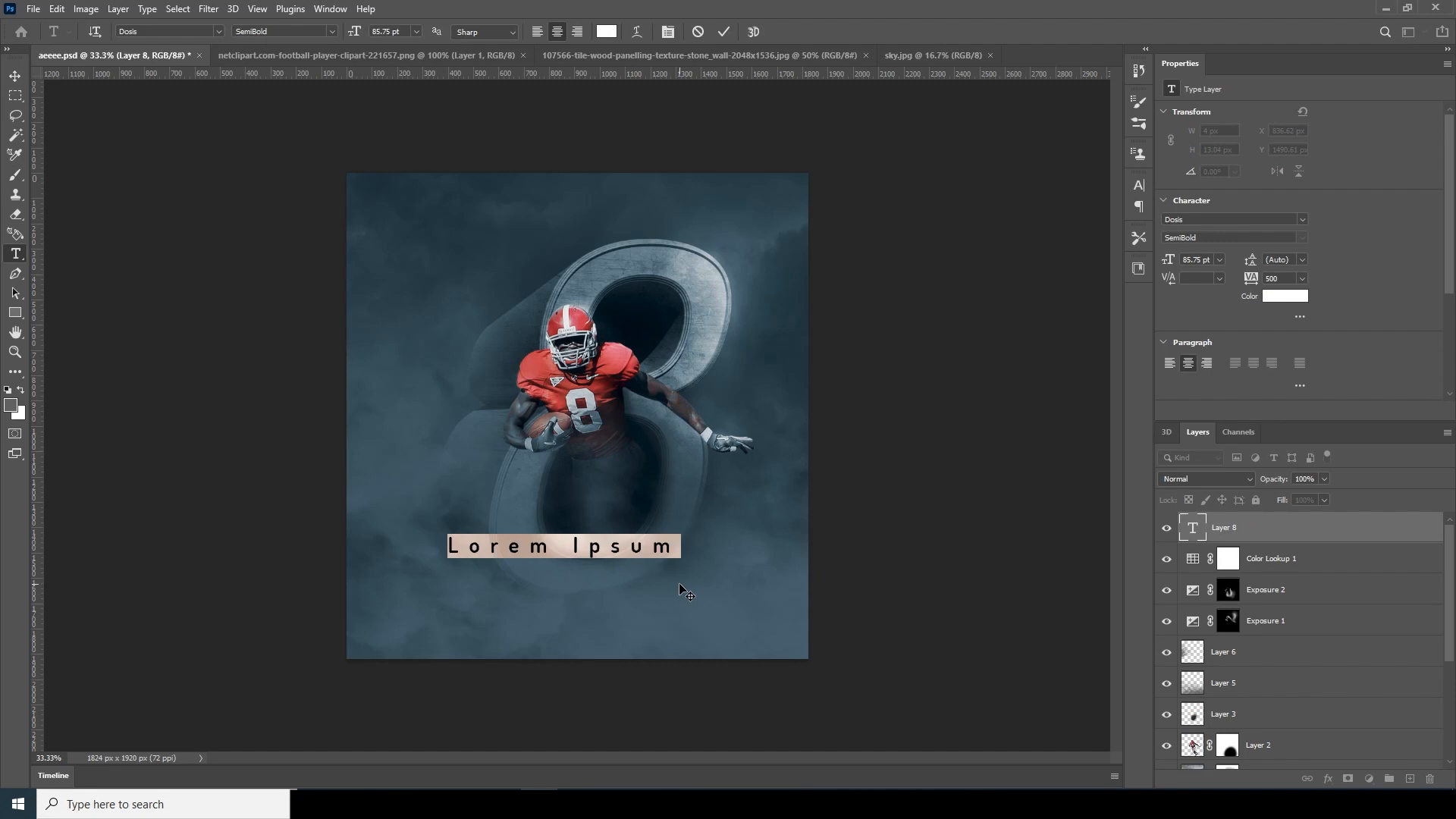
pyautogui.write("THERE'S A")
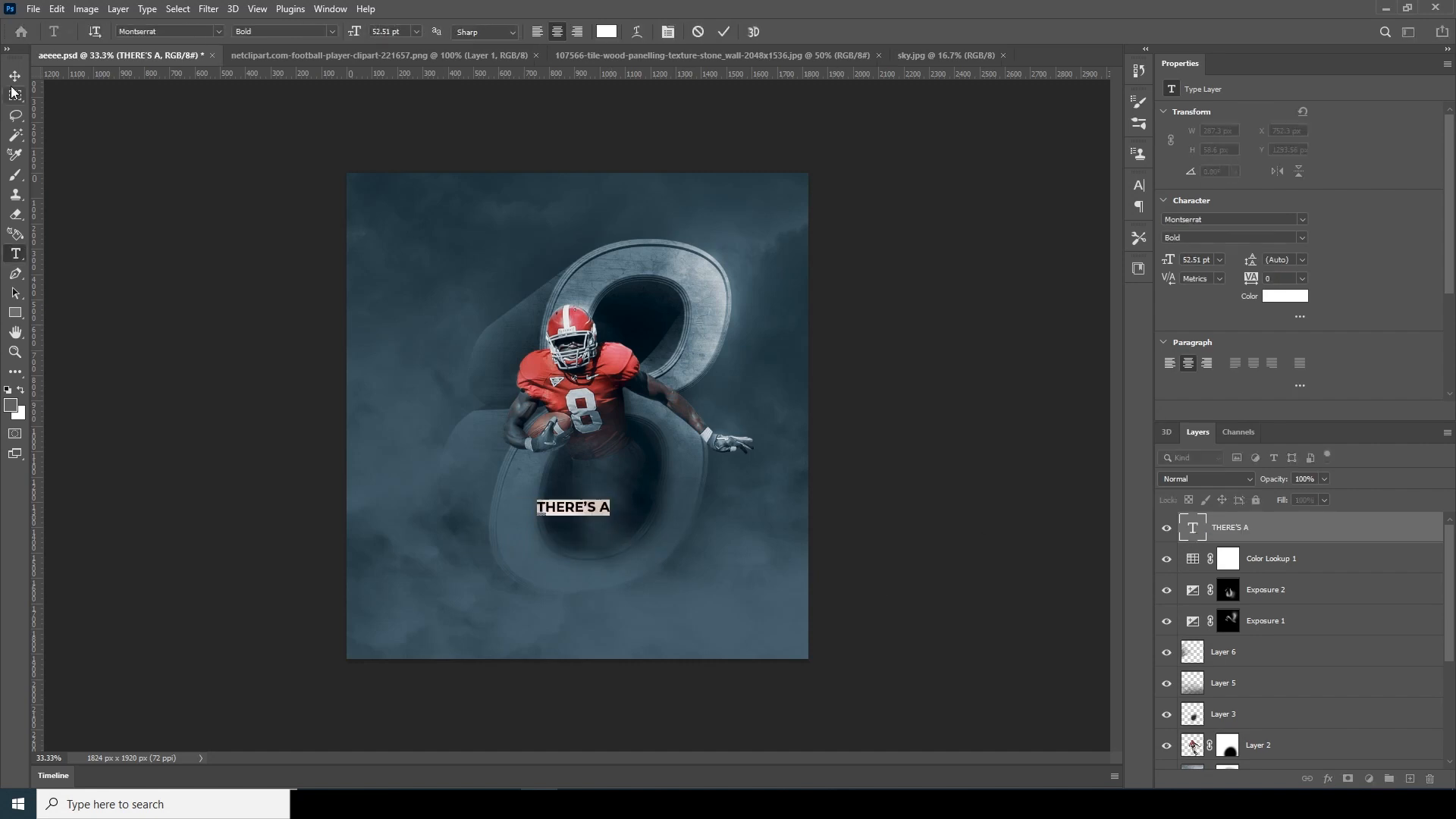
pyautogui.click(15, 76)
# Step: Duplicate the text just below "THERE'S A", change the copy to "STROM COMING" and enlarge it to 107.12 pt
pyautogui.moveTo(574, 506); pyautogui.dragTo(688, 541)
pyautogui.doubleClick(1193, 528)
pyautogui.write('STROM COMING')
pyautogui.hotkey('ctrl', 't')
pyautogui.press('Return')
# Step: Recolor the "STROM COMING" and "THERE'S A" text layers to a light blue-grey
pyautogui.doubleClick(1193, 528)
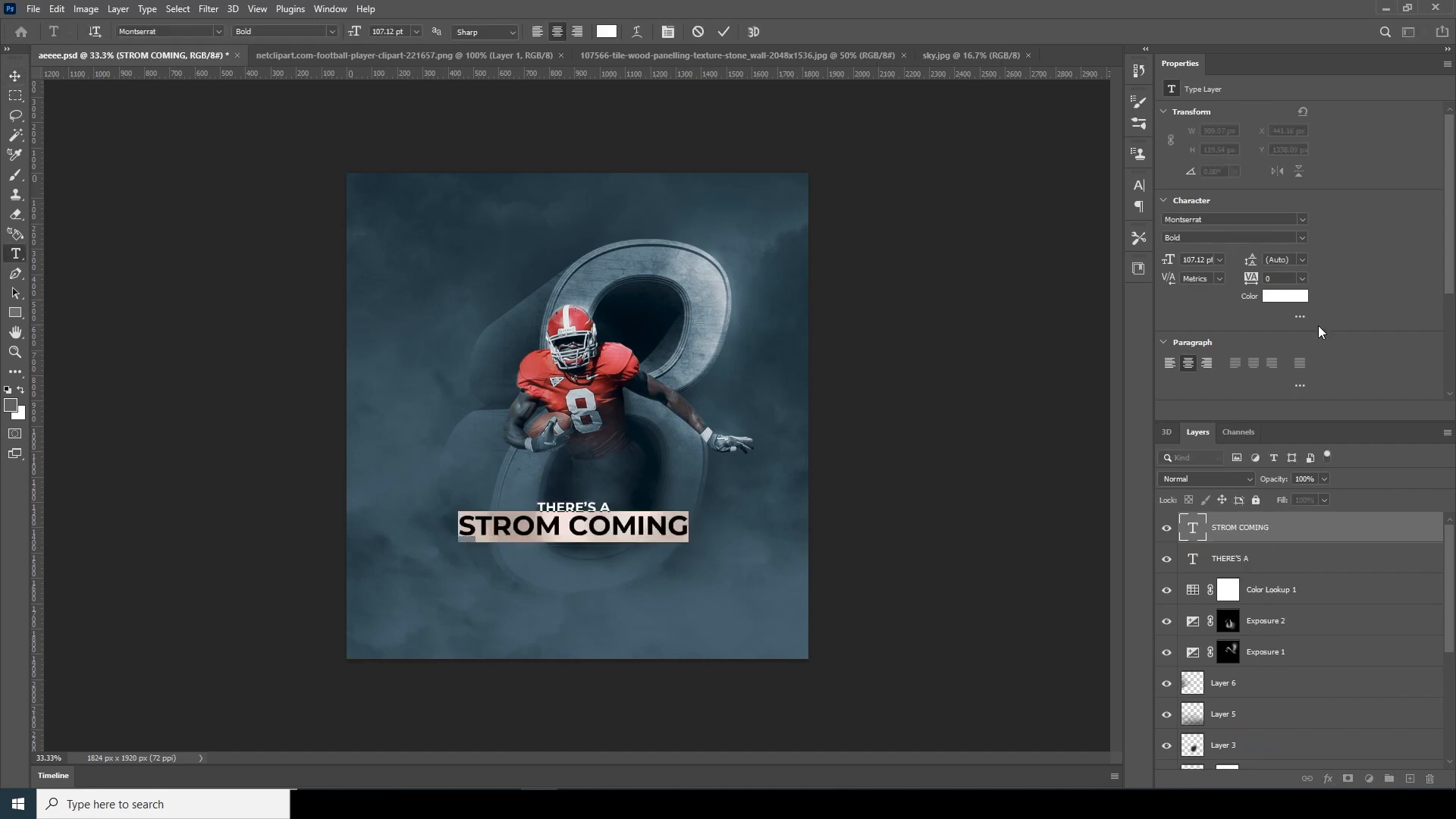
pyautogui.click(1285, 296)
pyautogui.click(1318, 272)
pyautogui.doubleClick(1193, 559)
pyautogui.click(1285, 296)
pyautogui.click(574, 526)
pyautogui.click(1318, 272)
pyautogui.click(16, 76)
pyautogui.click(1182, 535)
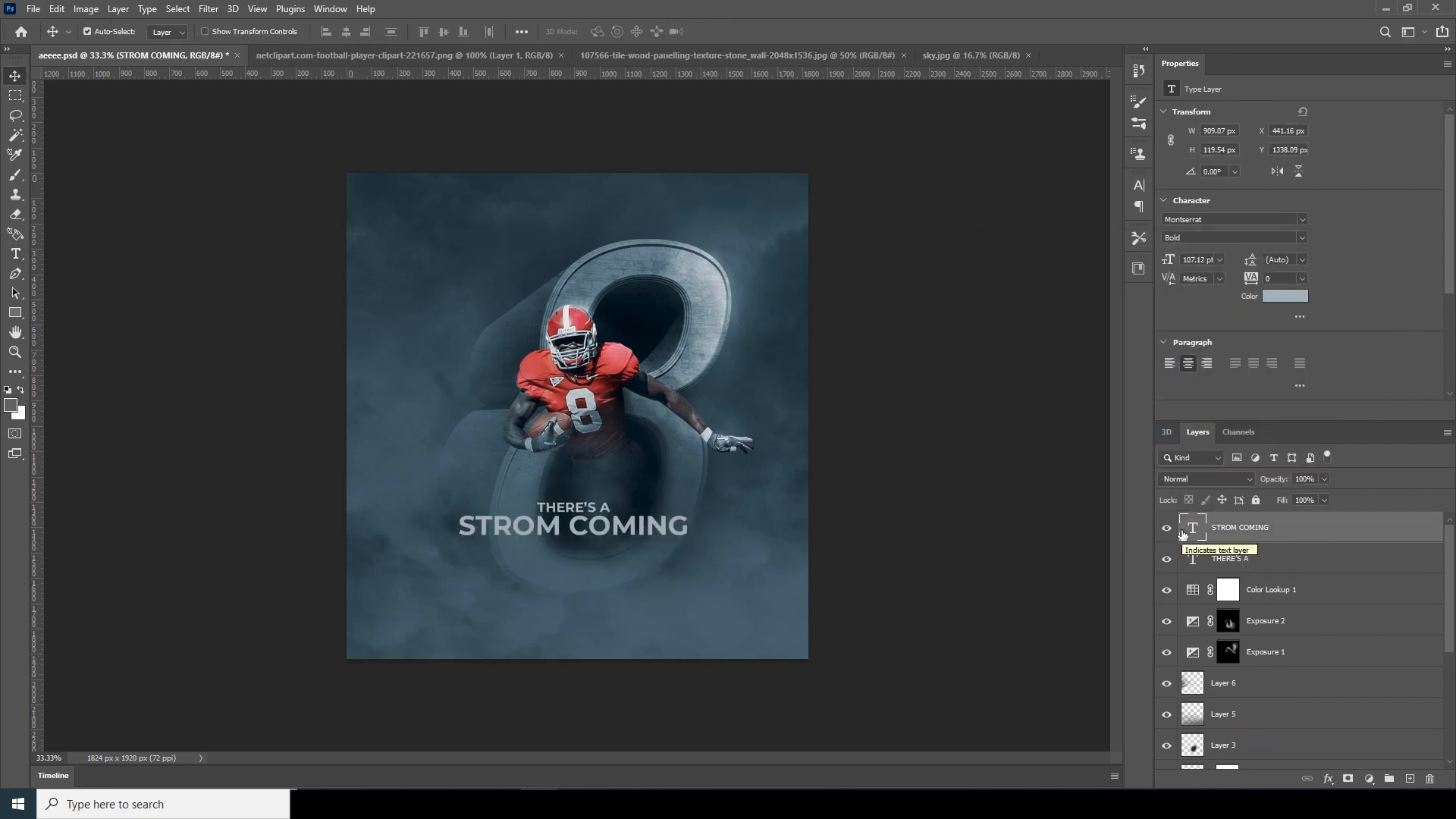
# Step: Add a two-line text reading "WINDY STUDIO" and "PHOTOSHOP TUTORIAL" in the poster's upper area
pyautogui.click(15, 254)
pyautogui.click(399, 226)
pyautogui.write('SANDY STUDIO')
pyautogui.press('Return')
pyautogui.write('PHOTOSHOP TUTORIAL')
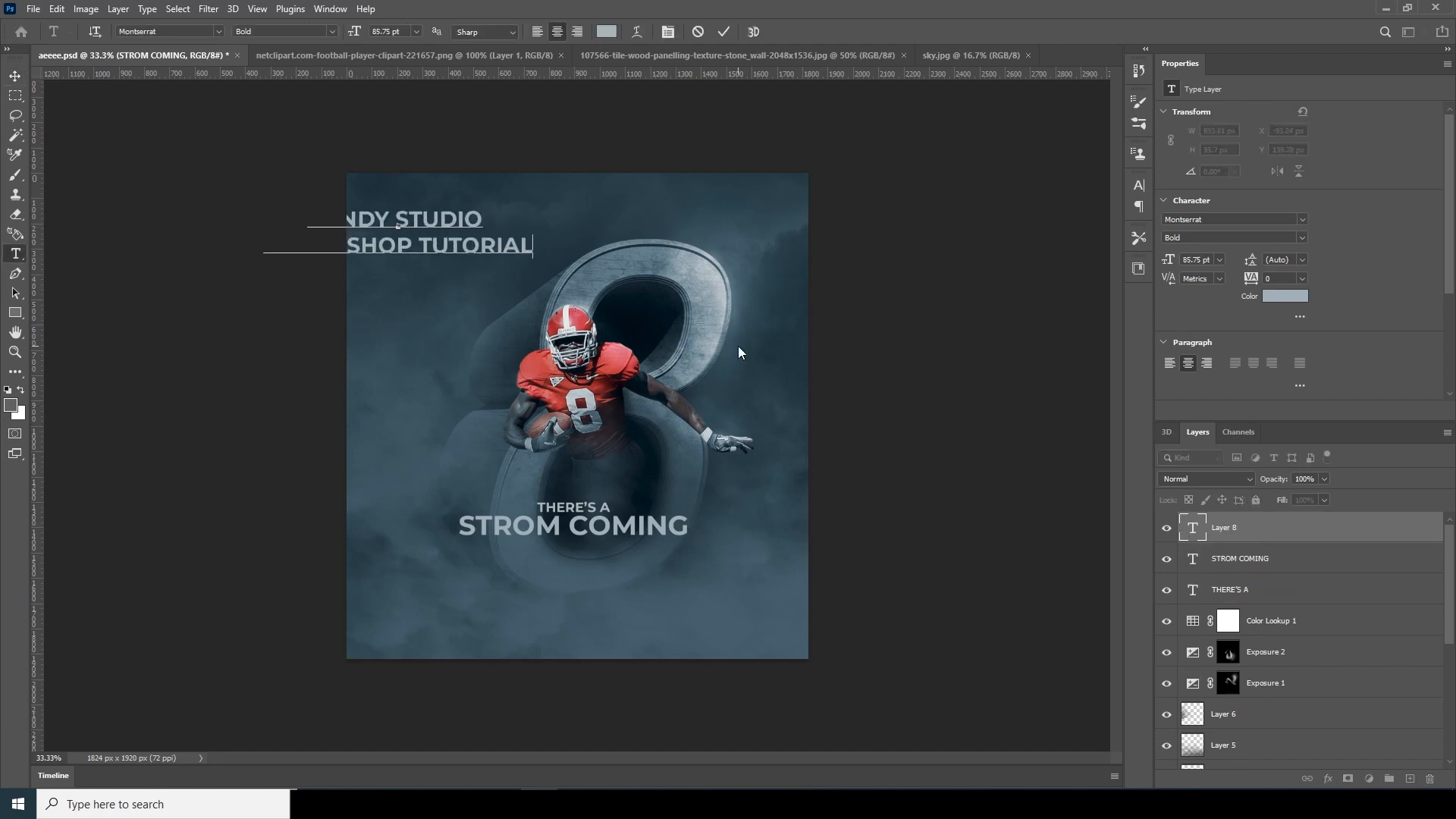
# Step: Scale the two-line credit text down to 24.9 pt and center it near the poster's upper edge
pyautogui.click(15, 76)
pyautogui.moveTo(440, 245); pyautogui.dragTo(619, 228)
pyautogui.doubleClick(1193, 528)
pyautogui.hotkey('ctrl', 't')
pyautogui.moveTo(713, 240); pyautogui.dragTo(618, 220)
# Step: Set the "PHOTOSHOP TUTORIAL" line to Medium weight with a tracking of 400
pyautogui.doubleClick(1193, 527)
pyautogui.click(1303, 238)
pyautogui.moveTo(1282, 279); pyautogui.dragTo(1172, 278)
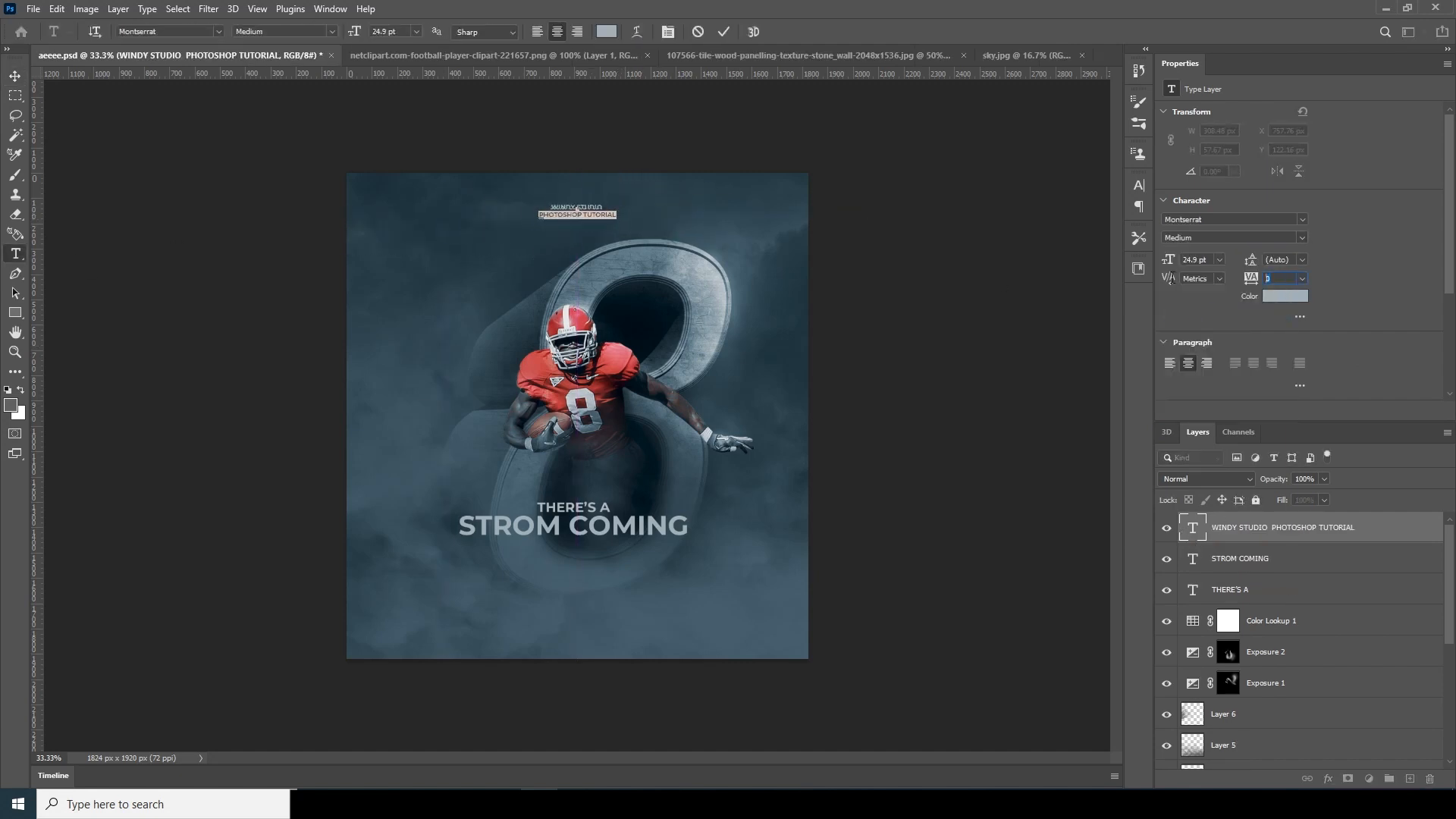
pyautogui.write('400')
pyautogui.click(15, 76)
# Step: Enlarge the "STROM" title line and move the title text down toward the poster's lower edge
pyautogui.click(15, 312)
pyautogui.click(568, 526)
pyautogui.hotkey('ctrl', 't')
pyautogui.moveTo(607, 625); pyautogui.dragTo(650, 628)
pyautogui.press('Return')
pyautogui.moveTo(578, 595); pyautogui.dragTo(553, 640)
pyautogui.click(624, 618)
# Step: Duplicate the "STROM" title line, change the copy to "COMING", scale it to about 118% and position it just below "STROM"
pyautogui.hotkey('ctrl', 'j')
pyautogui.doubleClick(1193, 559)
pyautogui.write('COMING')
pyautogui.click(15, 76)
pyautogui.hotkey('ctrl', 't')
pyautogui.moveTo(651, 665); pyautogui.dragTo(687, 673)
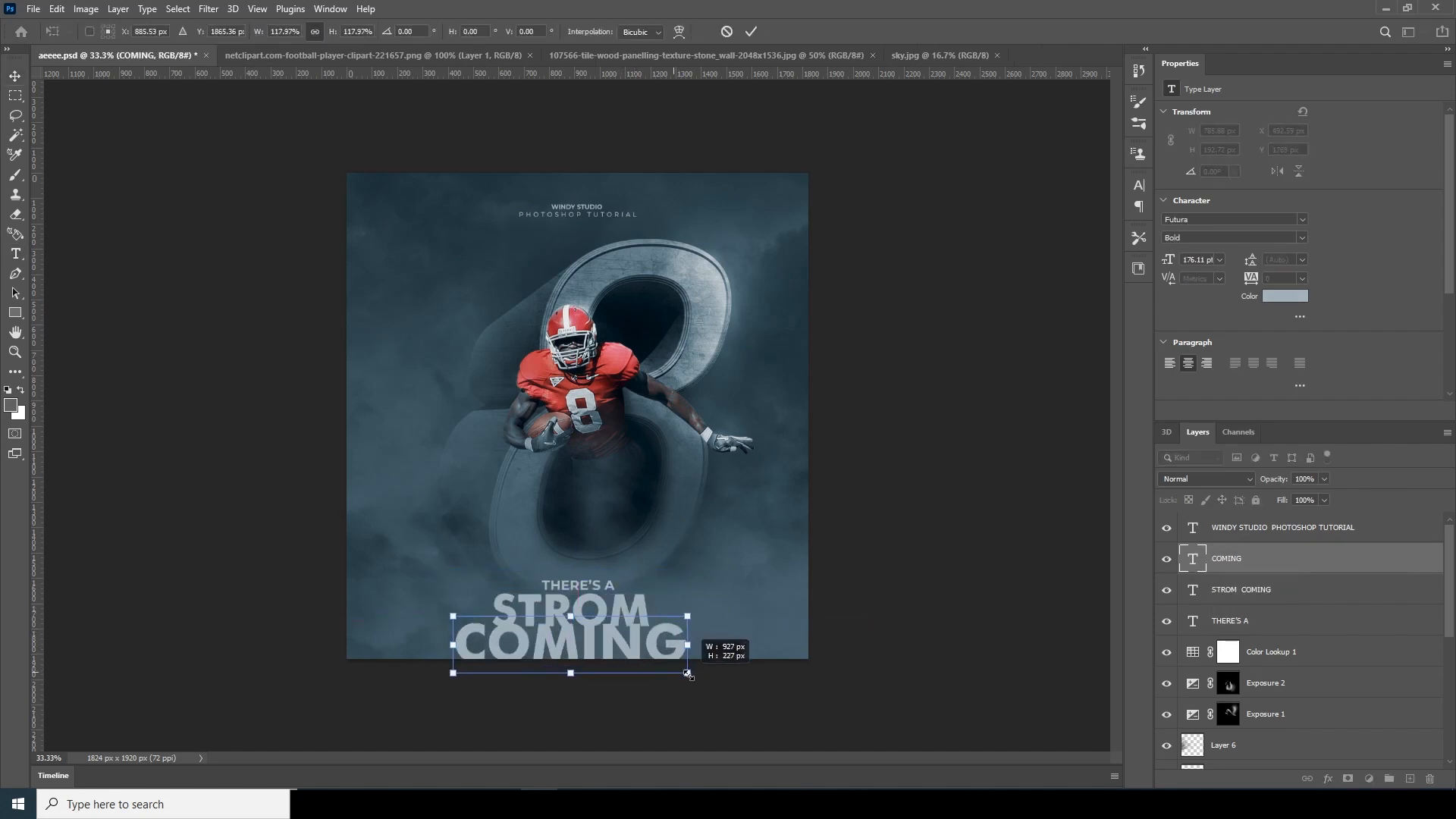
pyautogui.press('Return')
pyautogui.moveTo(570, 643); pyautogui.dragTo(570, 650)
# Step: Select the "THERE'S A", "STROM" and "COMING" text layers and move them up together, clear of the poster's lower edge
pyautogui.click(1230, 622)
pyautogui.keyDown('shift'); pyautogui.click(1226, 559); pyautogui.keyUp('shift')
pyautogui.moveTo(570, 648); pyautogui.dragTo(577, 597)
# Step: Skew the three title text layers together so that the lettering slants slightly to the right
pyautogui.click(933, 624)
pyautogui.click(1202, 590)
pyautogui.click(1194, 620)
pyautogui.keyDown('shift'); pyautogui.click(1197, 559); pyautogui.keyUp('shift')
pyautogui.hotkey('ctrl', 't')
pyautogui.rightClick(644, 555)
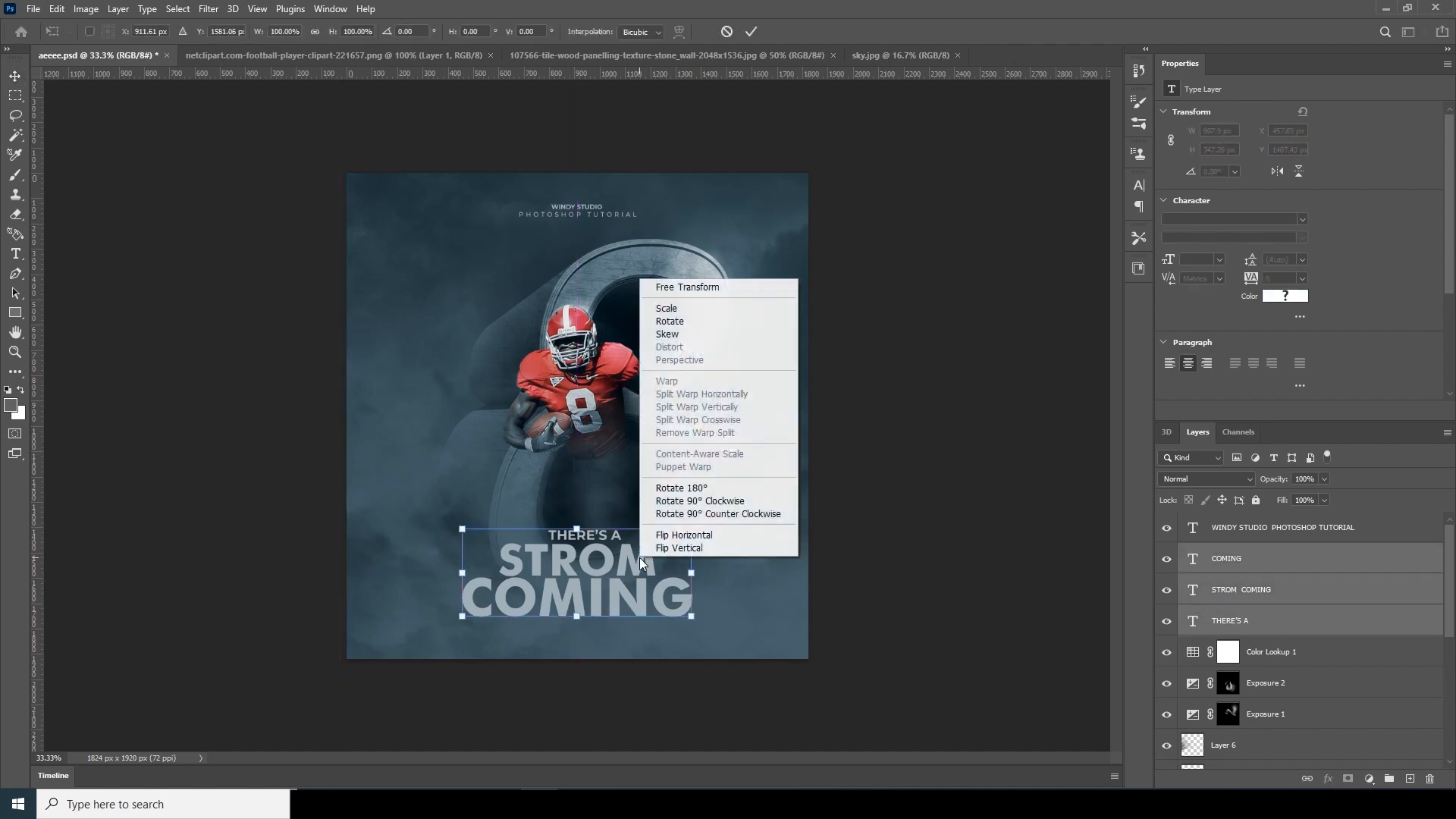
pyautogui.click(670, 321)
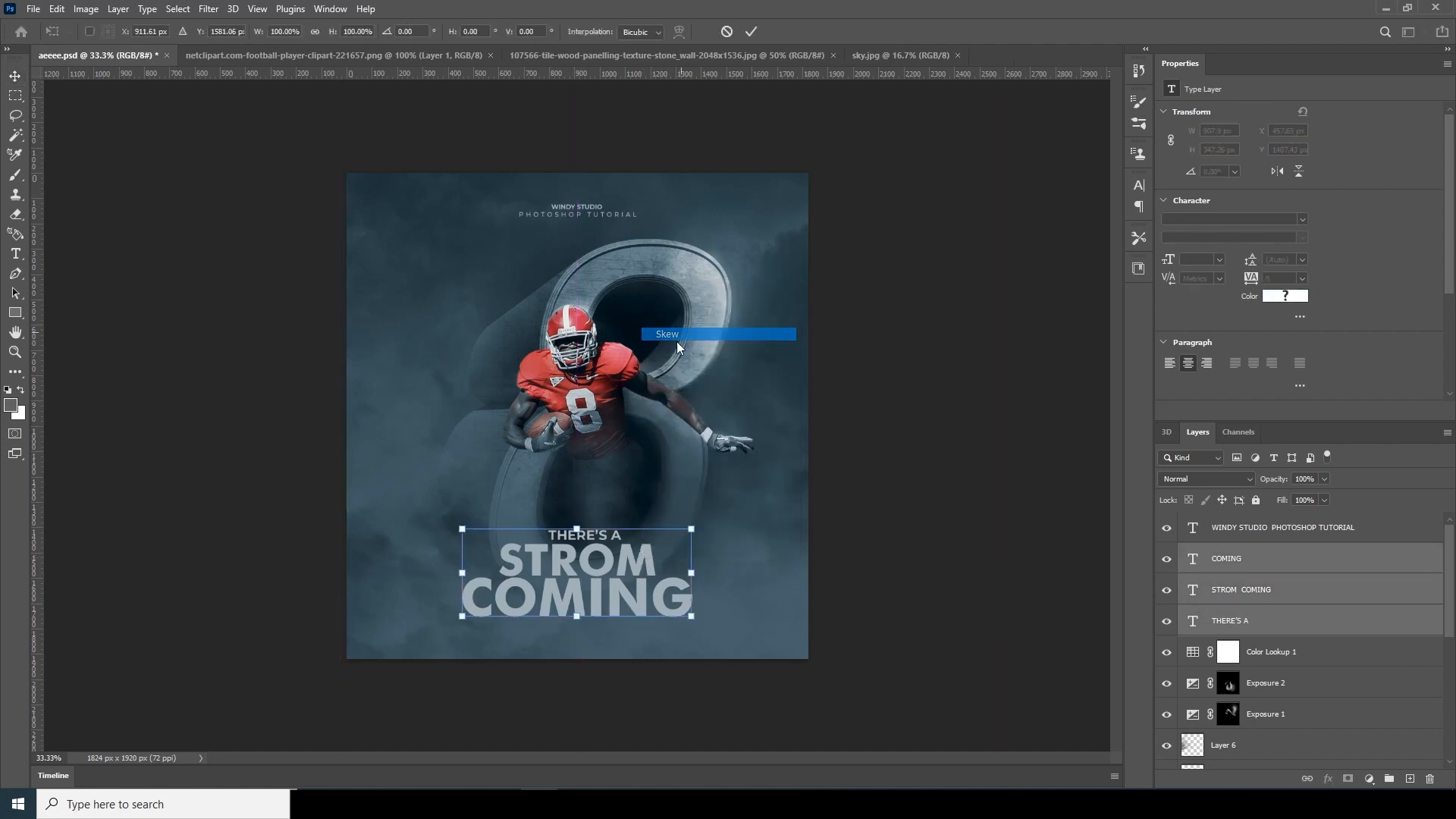
pyautogui.moveTo(578, 616); pyautogui.dragTo(562, 616)
pyautogui.moveTo(578, 529); pyautogui.dragTo(584, 530)
pyautogui.click(751, 31)
# Step: Copy the stone wall texture image into the poster as a layer above "COMING", covering the title text
pyautogui.click(637, 55)
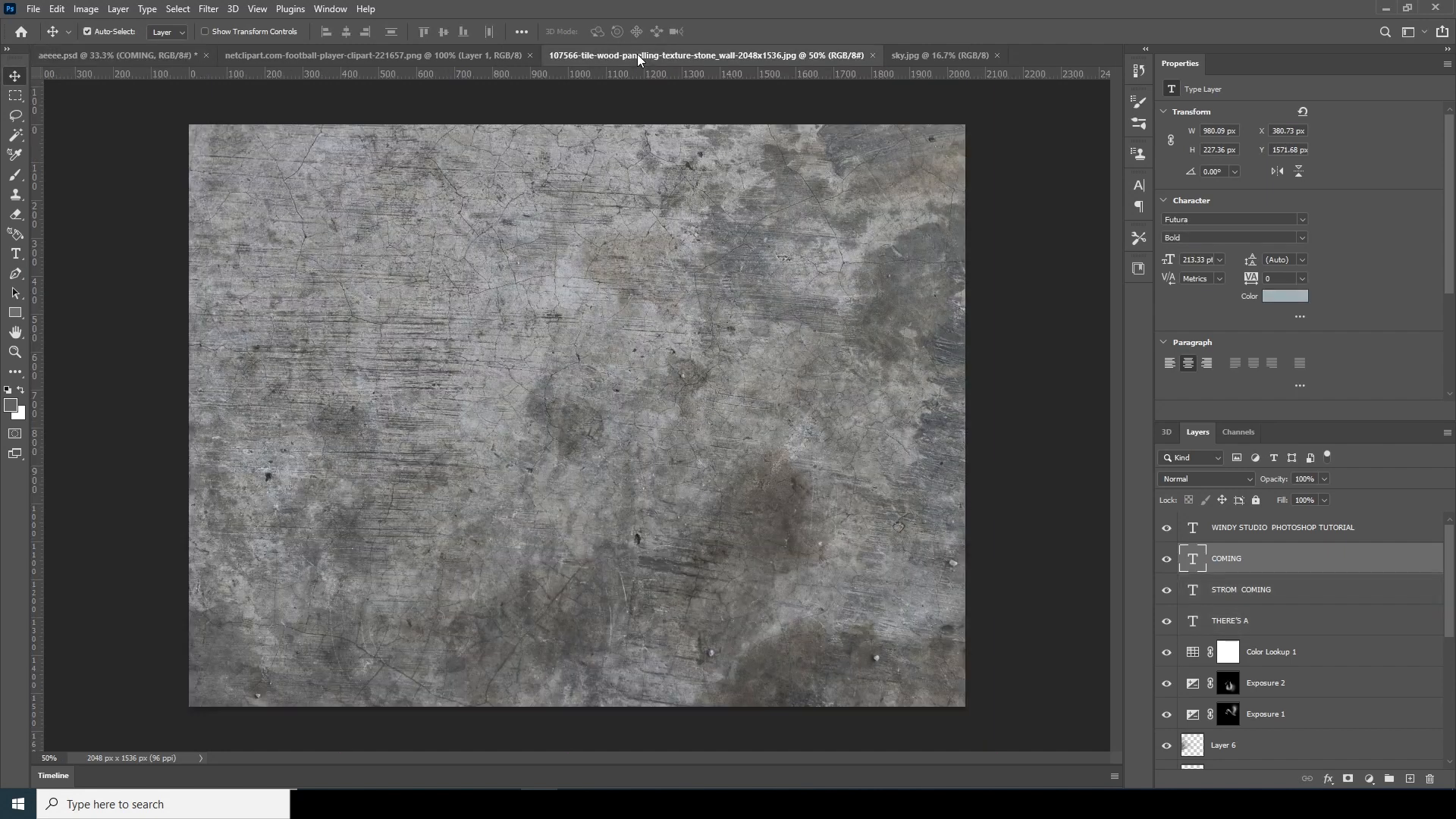
pyautogui.moveTo(334, 243); pyautogui.dragTo(595, 566)
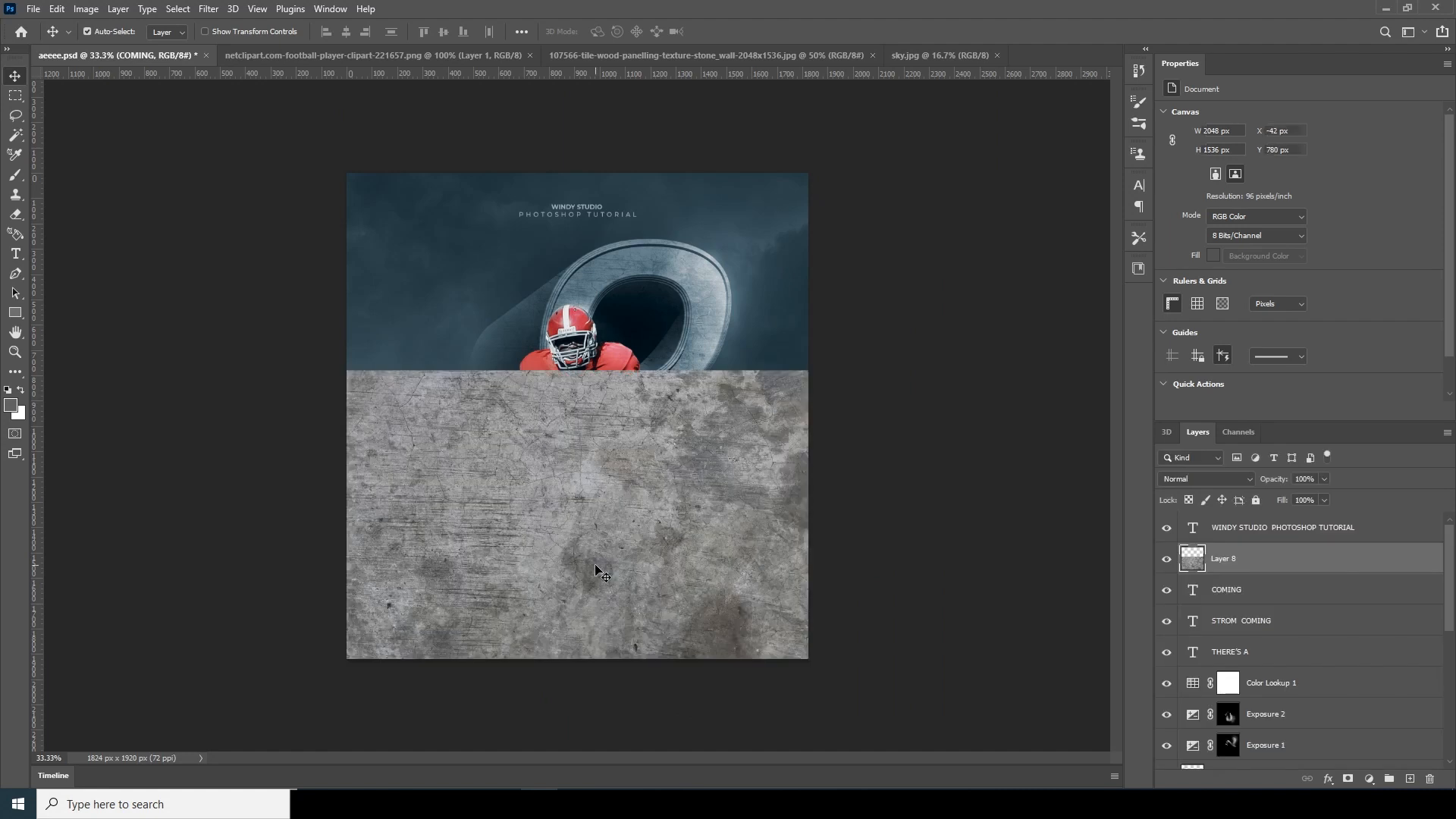
# Step: Group the "COMING", "STROM" and "THERE'S A" text layers together beneath the stone texture layer
pyautogui.click(1227, 591)
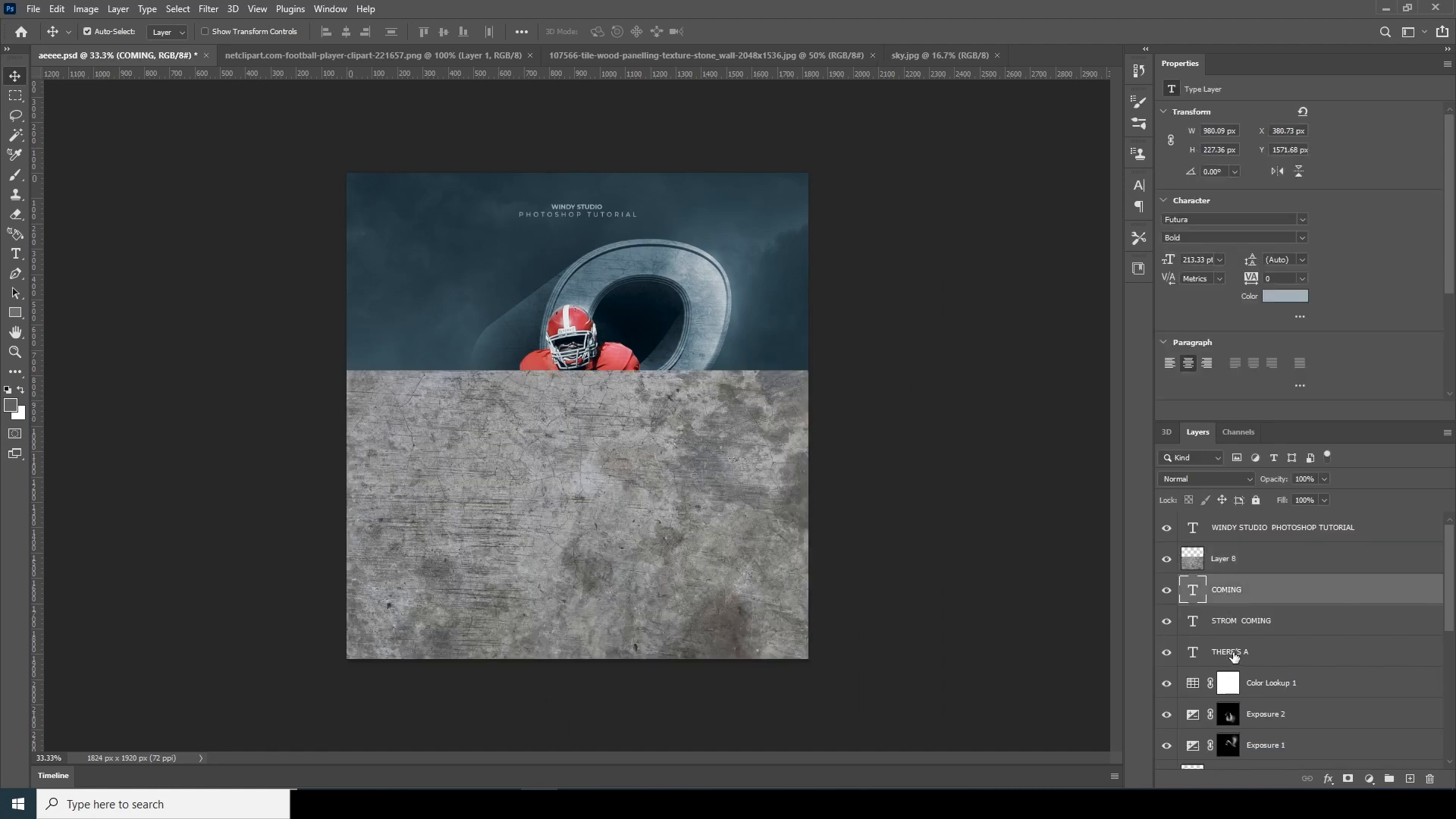
pyautogui.keyDown('shift'); pyautogui.click(1232, 654); pyautogui.keyUp('shift')
pyautogui.hotkey('ctrl', 'g')
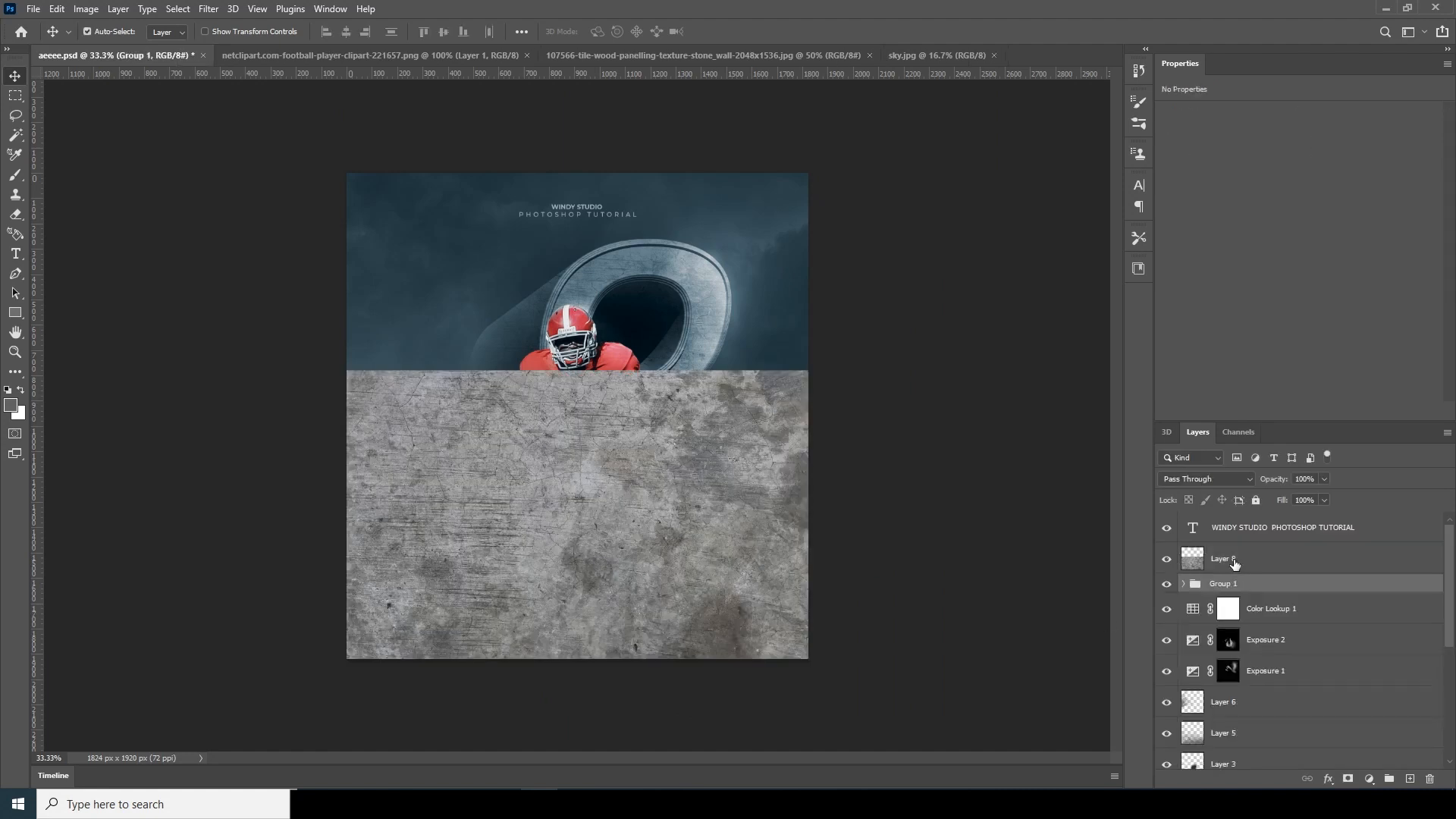
# Step: Clip the stone texture layer to the title text group and set its blend mode to Overlay
pyautogui.rightClick(1233, 563)
pyautogui.click(1283, 434)
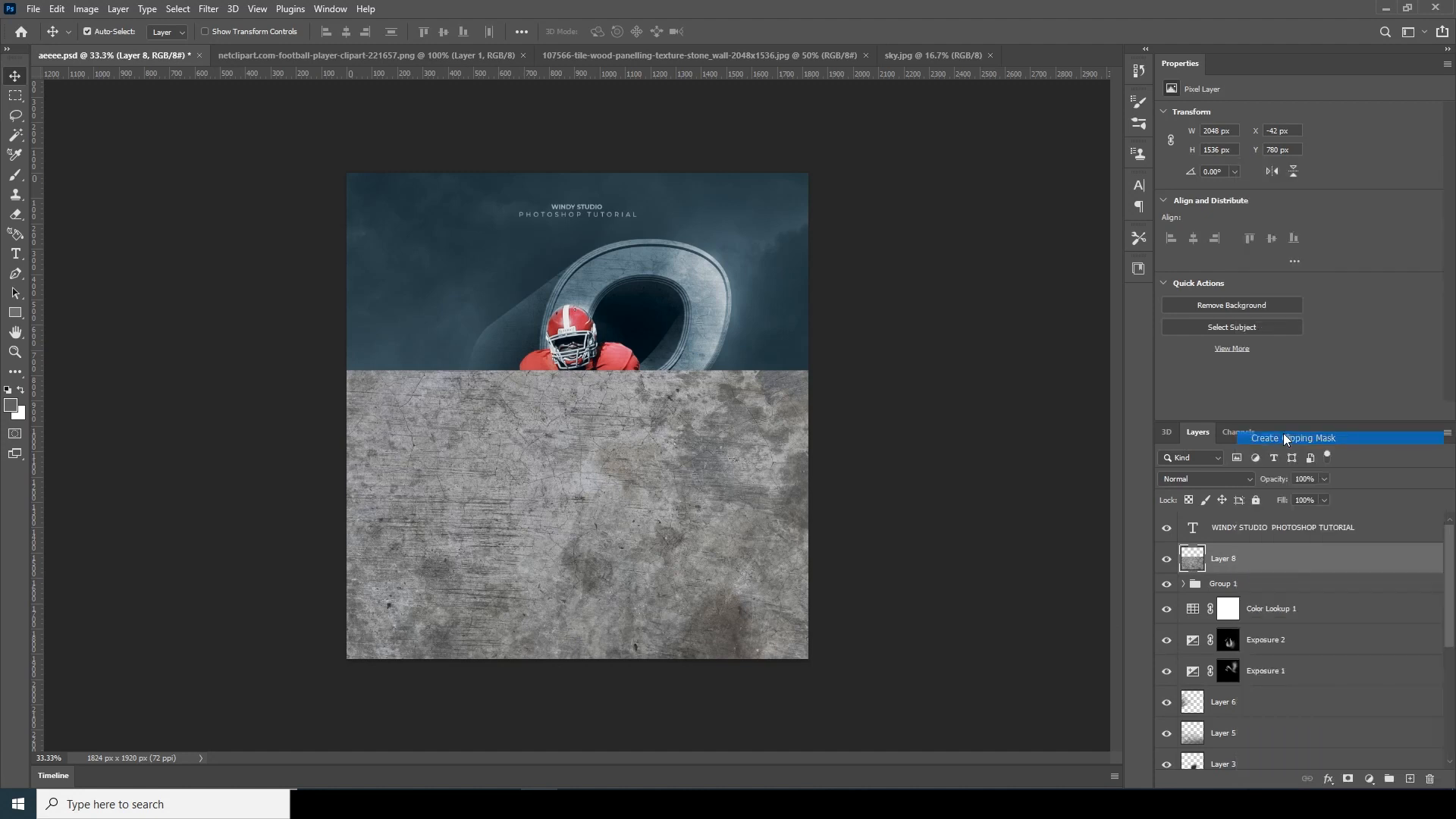
pyautogui.click(1218, 480)
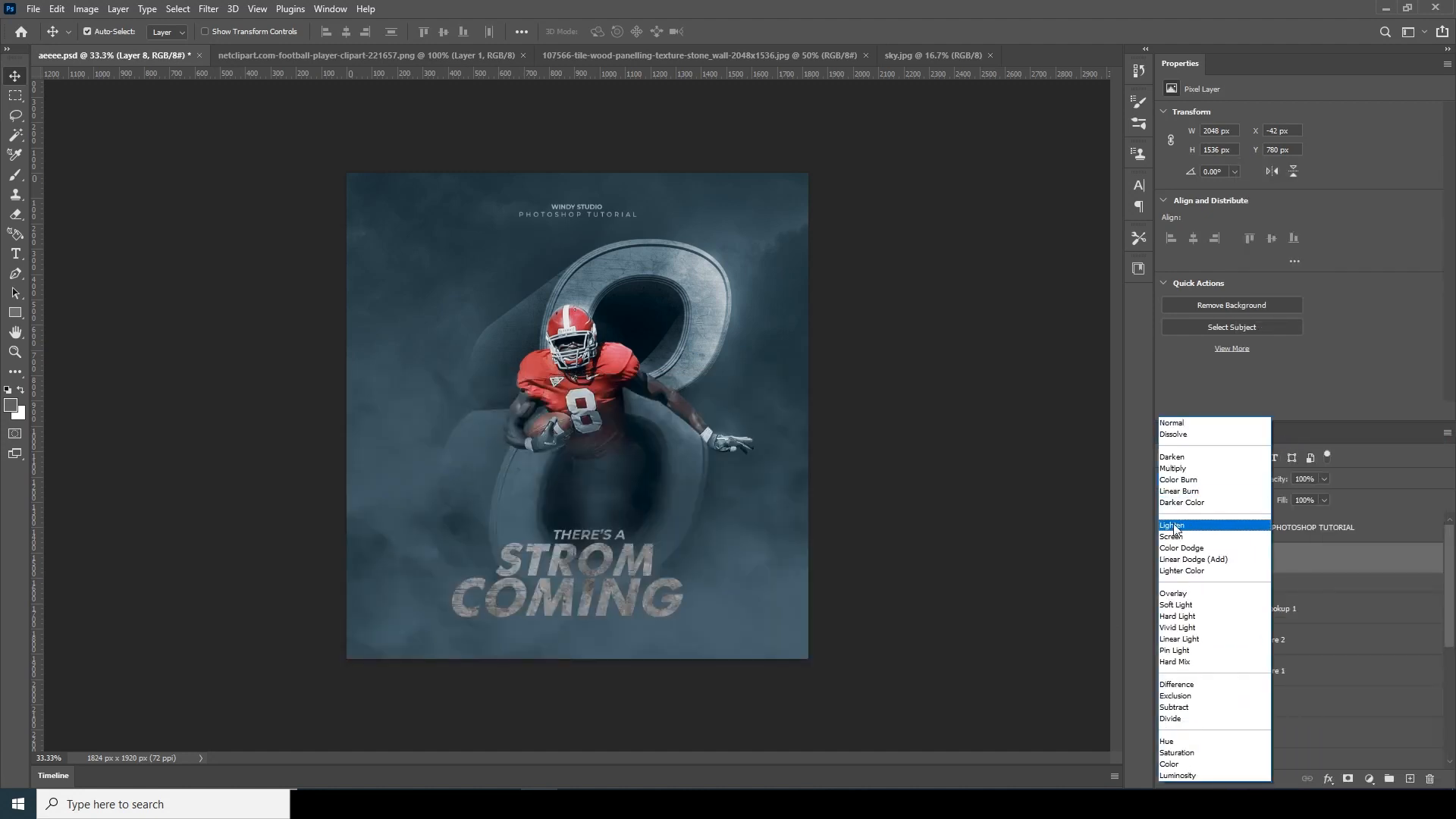
pyautogui.click(1173, 594)
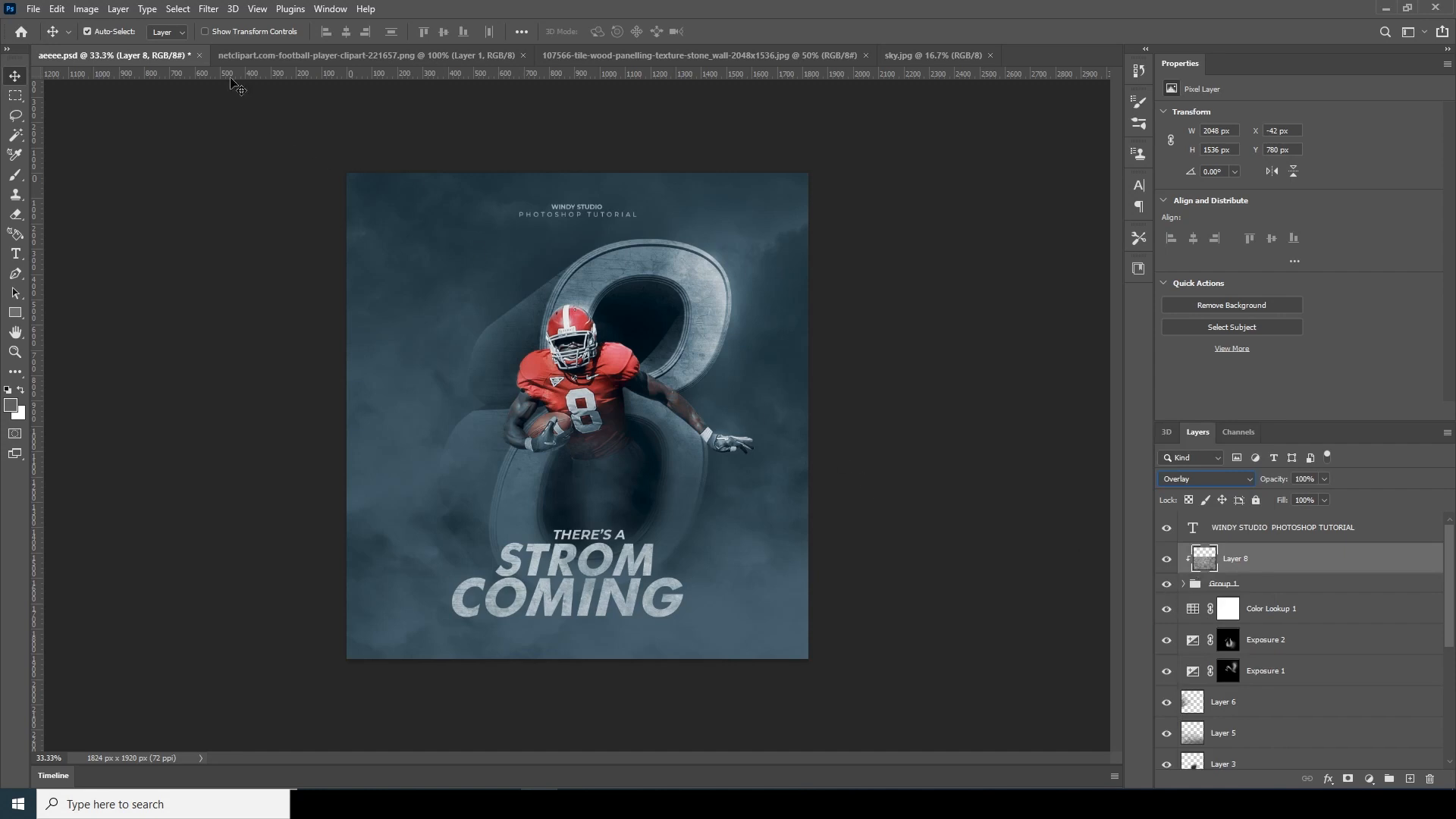
# Step: Apply a Curves adjustment to the clipped stone texture with a steep midtone contrast curve, lowered highlights and the black point at input 37, output 0
pyautogui.click(87, 9)
pyautogui.moveTo(103, 48)
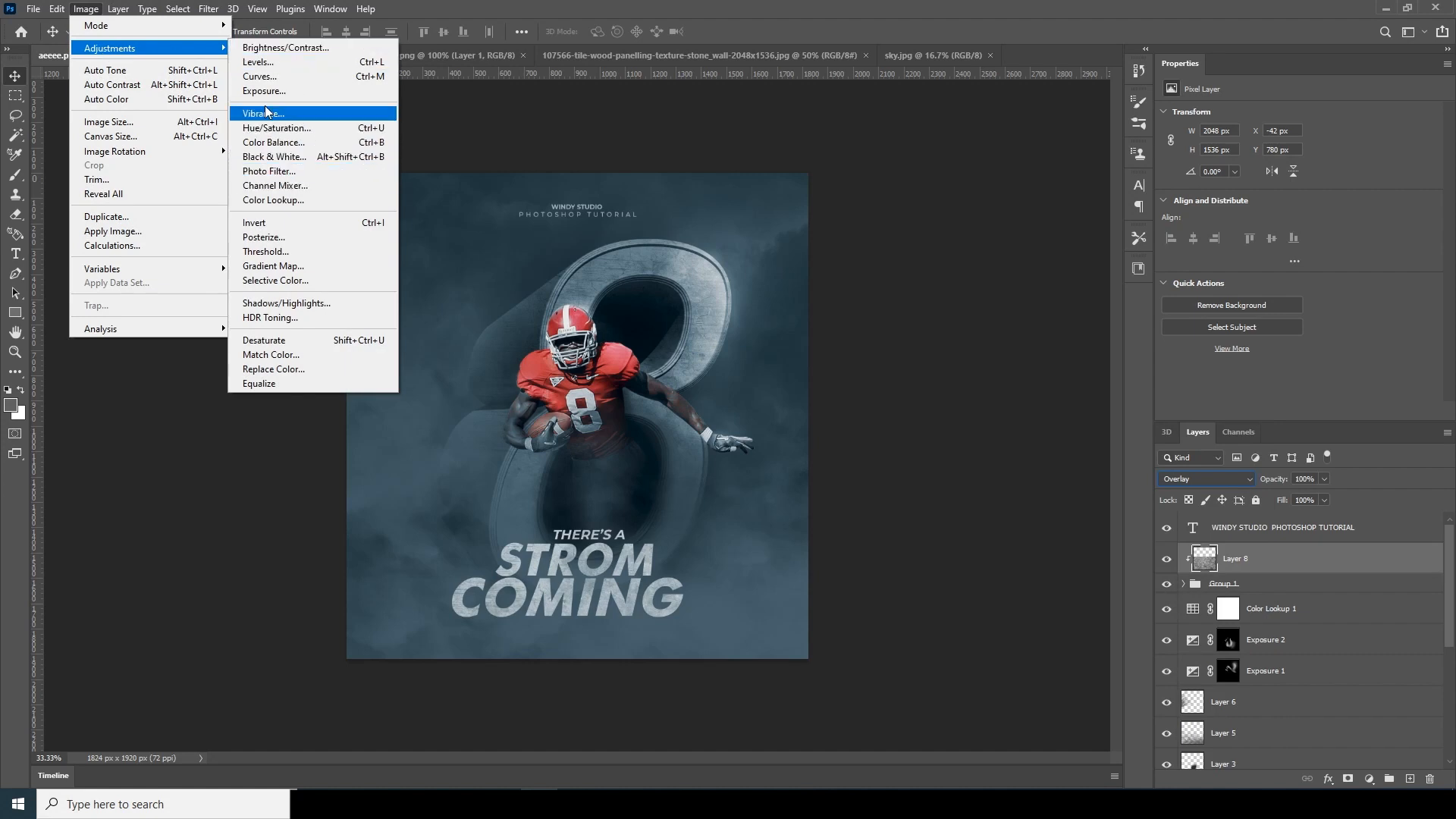
pyautogui.click(260, 76)
pyautogui.moveTo(735, 135); pyautogui.dragTo(987, 118)
pyautogui.click(895, 280)
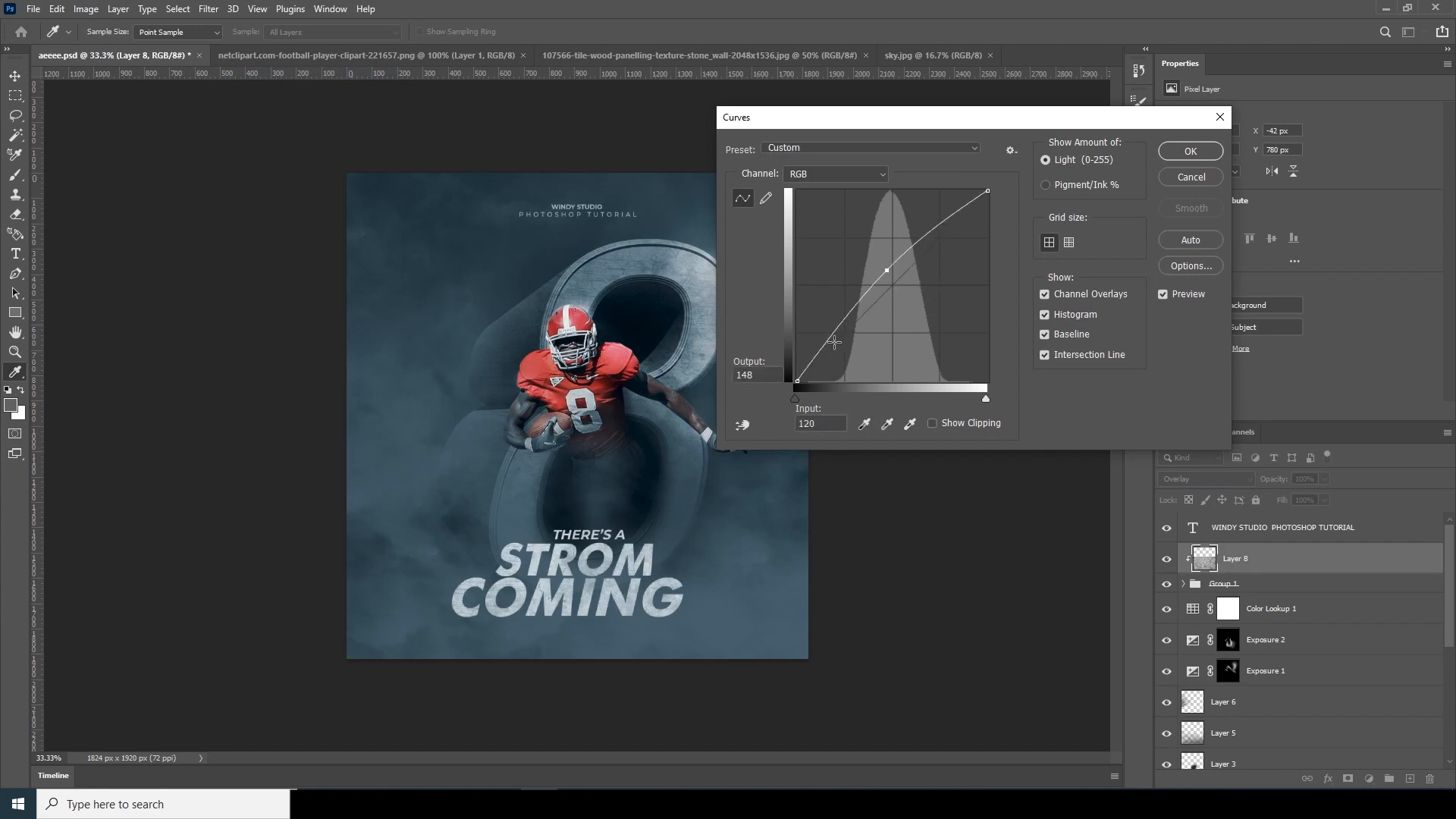
pyautogui.moveTo(831, 340); pyautogui.dragTo(847, 355)
pyautogui.moveTo(887, 270); pyautogui.dragTo(891, 274)
pyautogui.moveTo(959, 204); pyautogui.dragTo(988, 243)
pyautogui.click(865, 328)
pyautogui.moveTo(865, 329); pyautogui.dragTo(868, 329)
pyautogui.moveTo(797, 381); pyautogui.dragTo(824, 389)
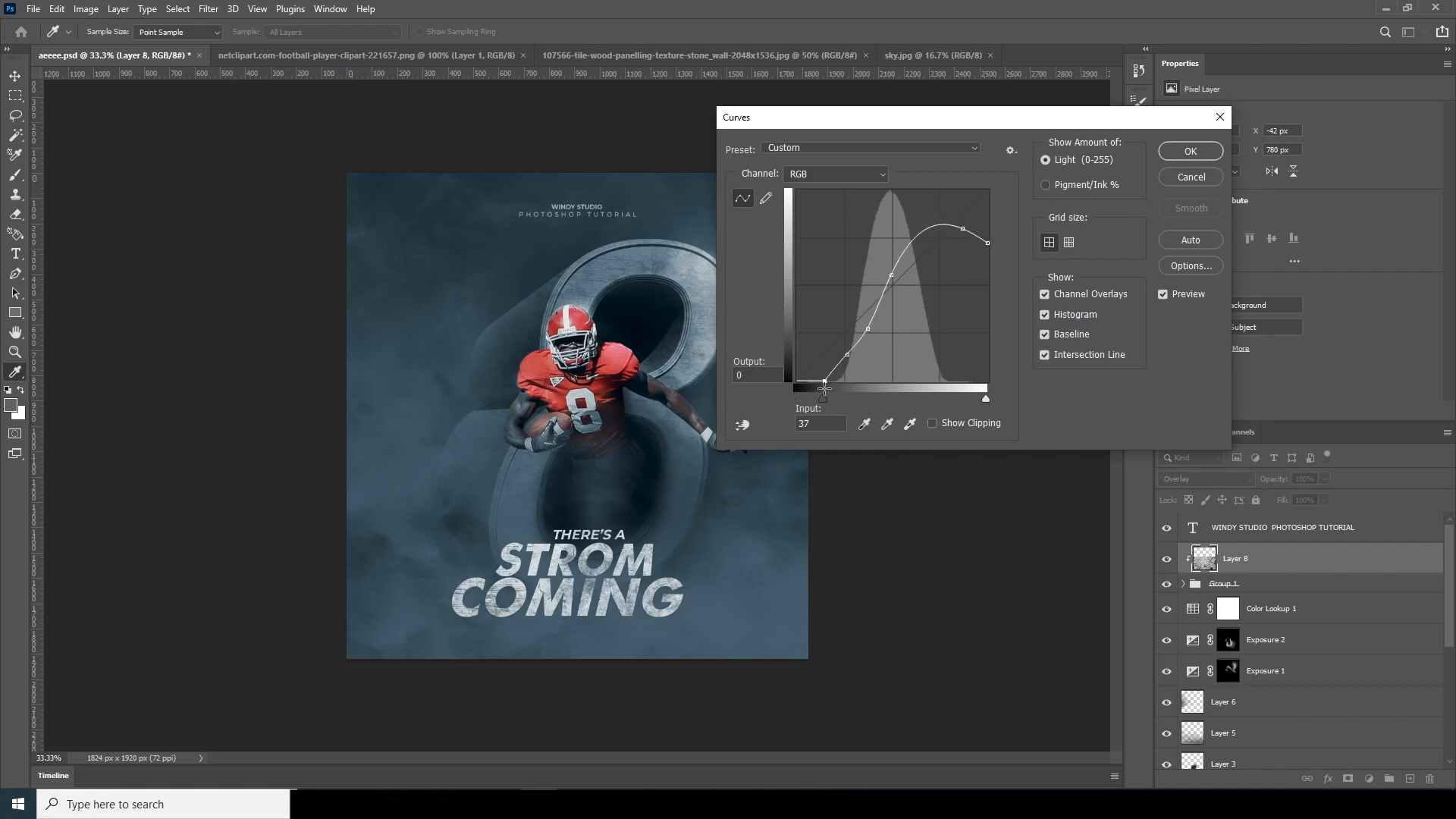
pyautogui.click(1187, 157)
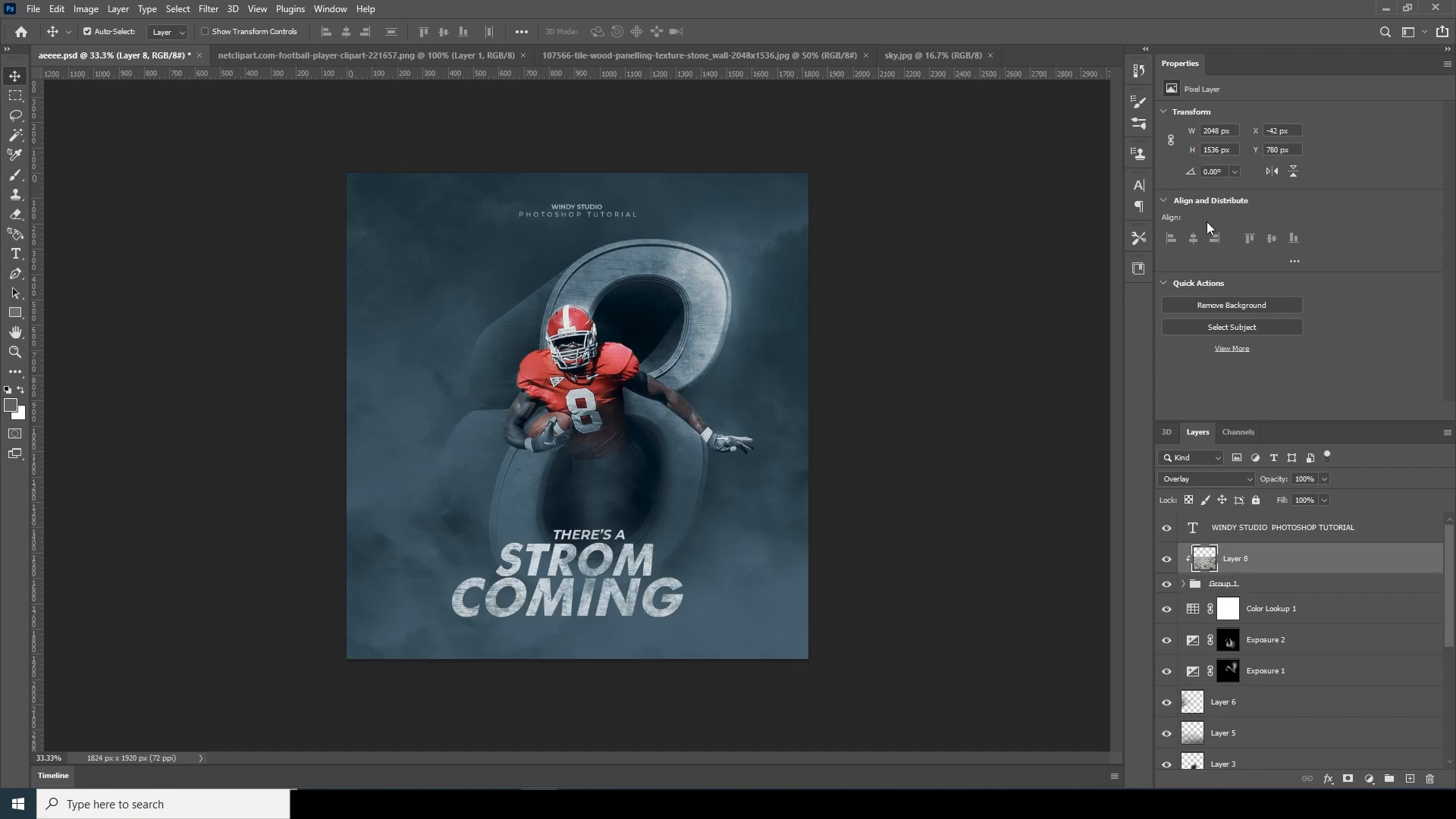
# Step: Add a Curves adjustment layer above all layers, slightly lifting the black point and darkening the midtones with a point at input 145, output 110
pyautogui.click(1294, 534)
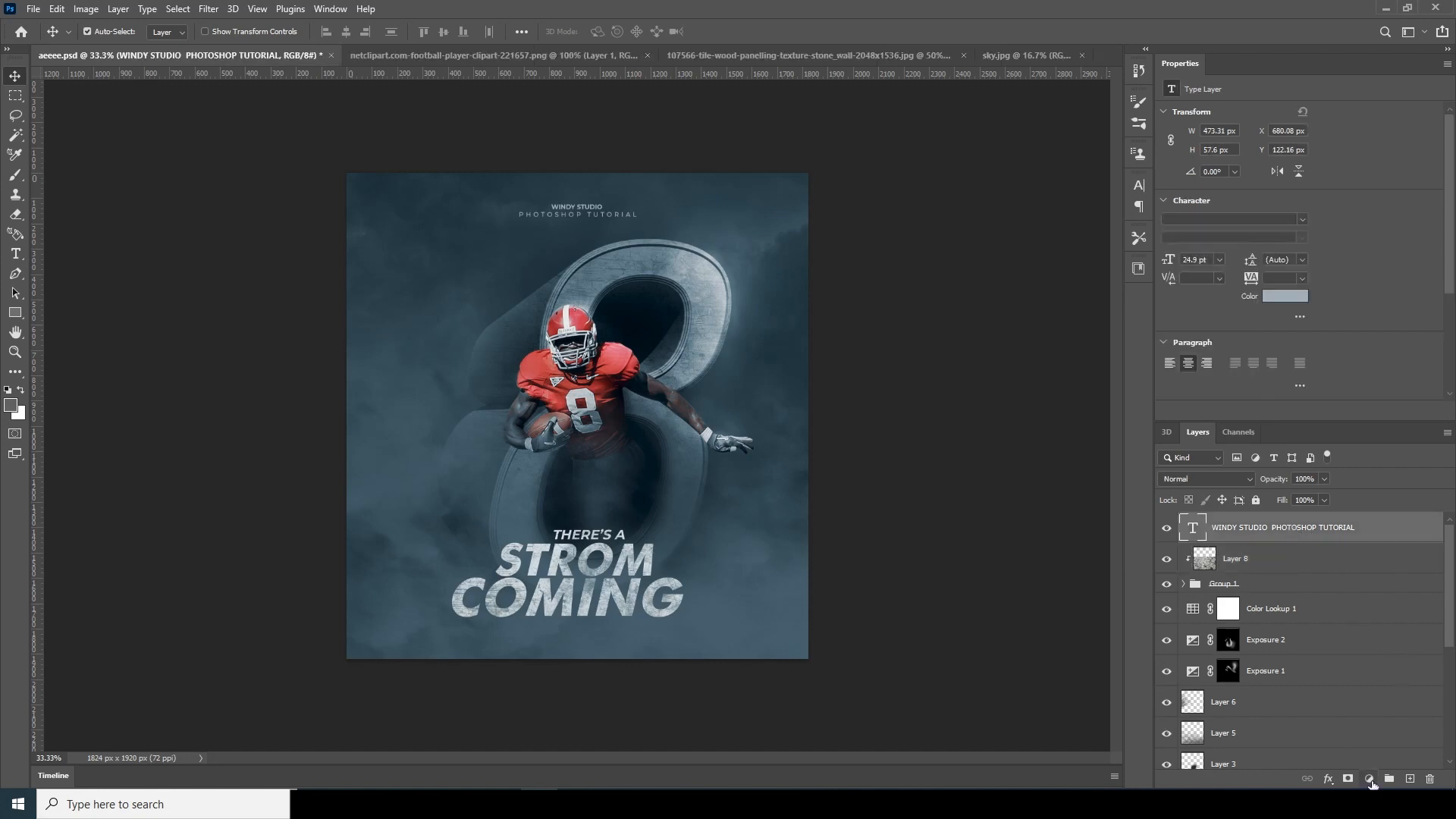
pyautogui.click(1370, 780)
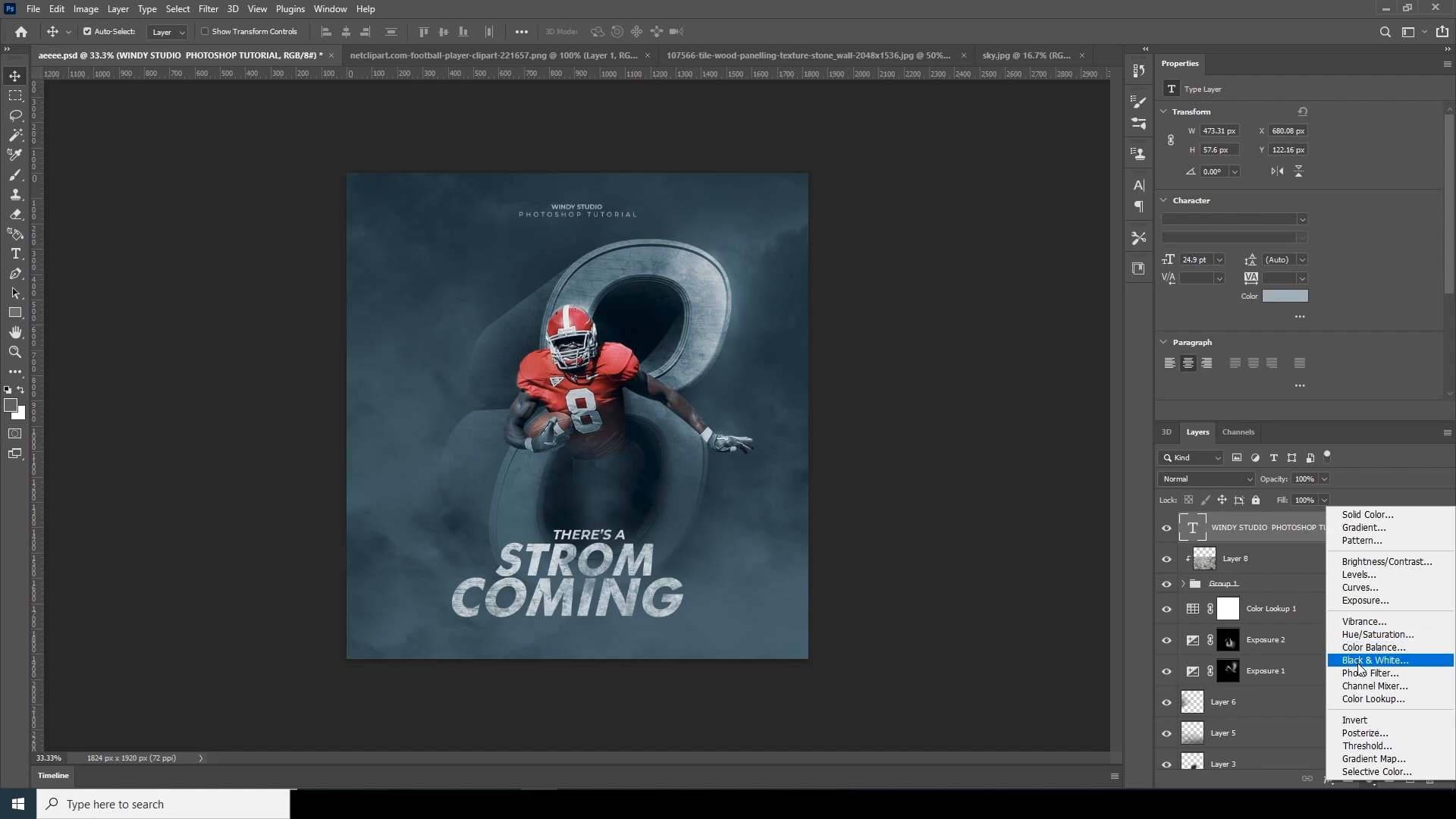
pyautogui.click(1358, 587)
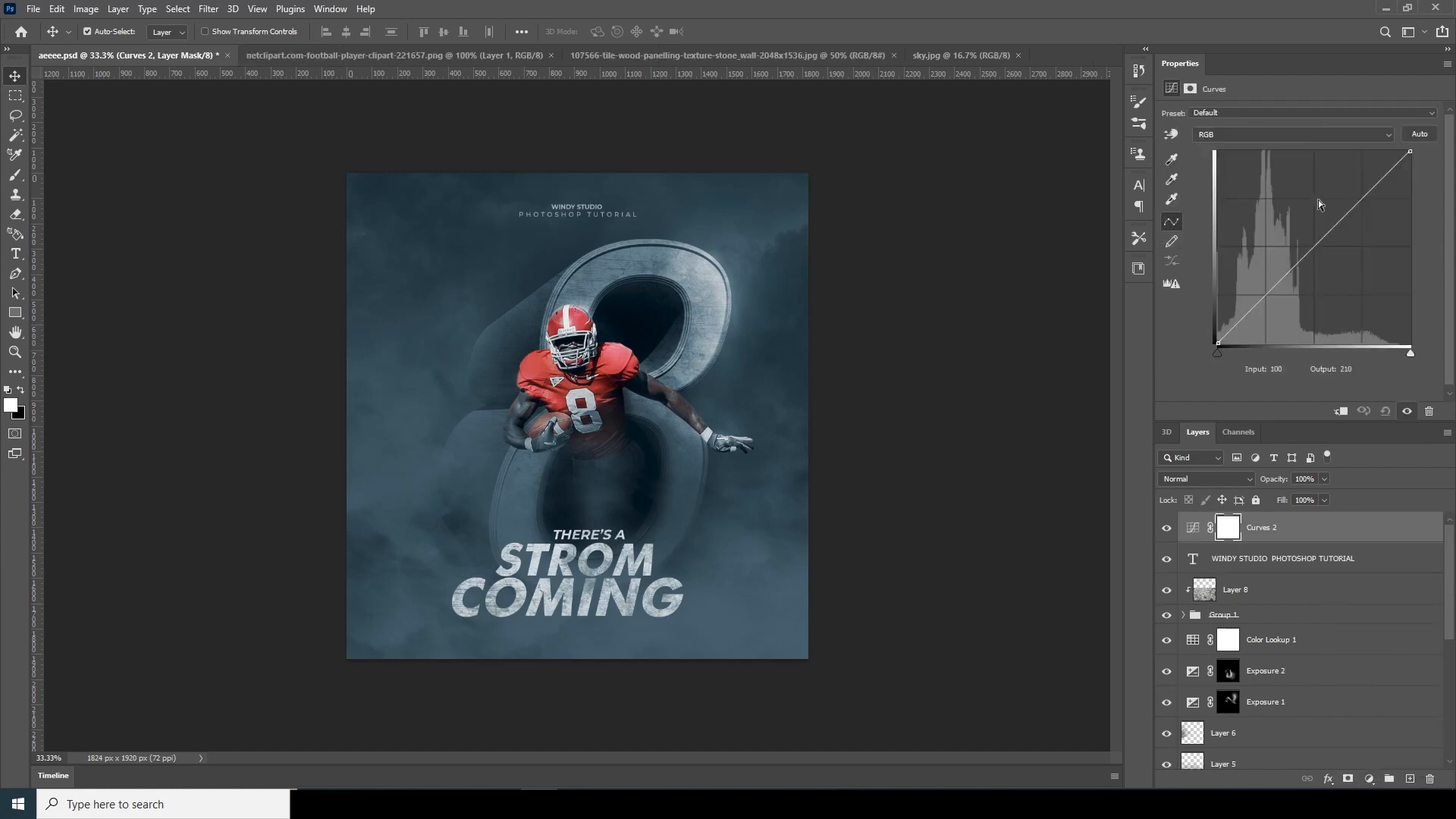
pyautogui.click(1328, 243)
pyautogui.moveTo(1329, 243); pyautogui.dragTo(1334, 266)
pyautogui.moveTo(1215, 344); pyautogui.dragTo(1217, 336)
pyautogui.moveTo(1335, 266); pyautogui.dragTo(1328, 262)
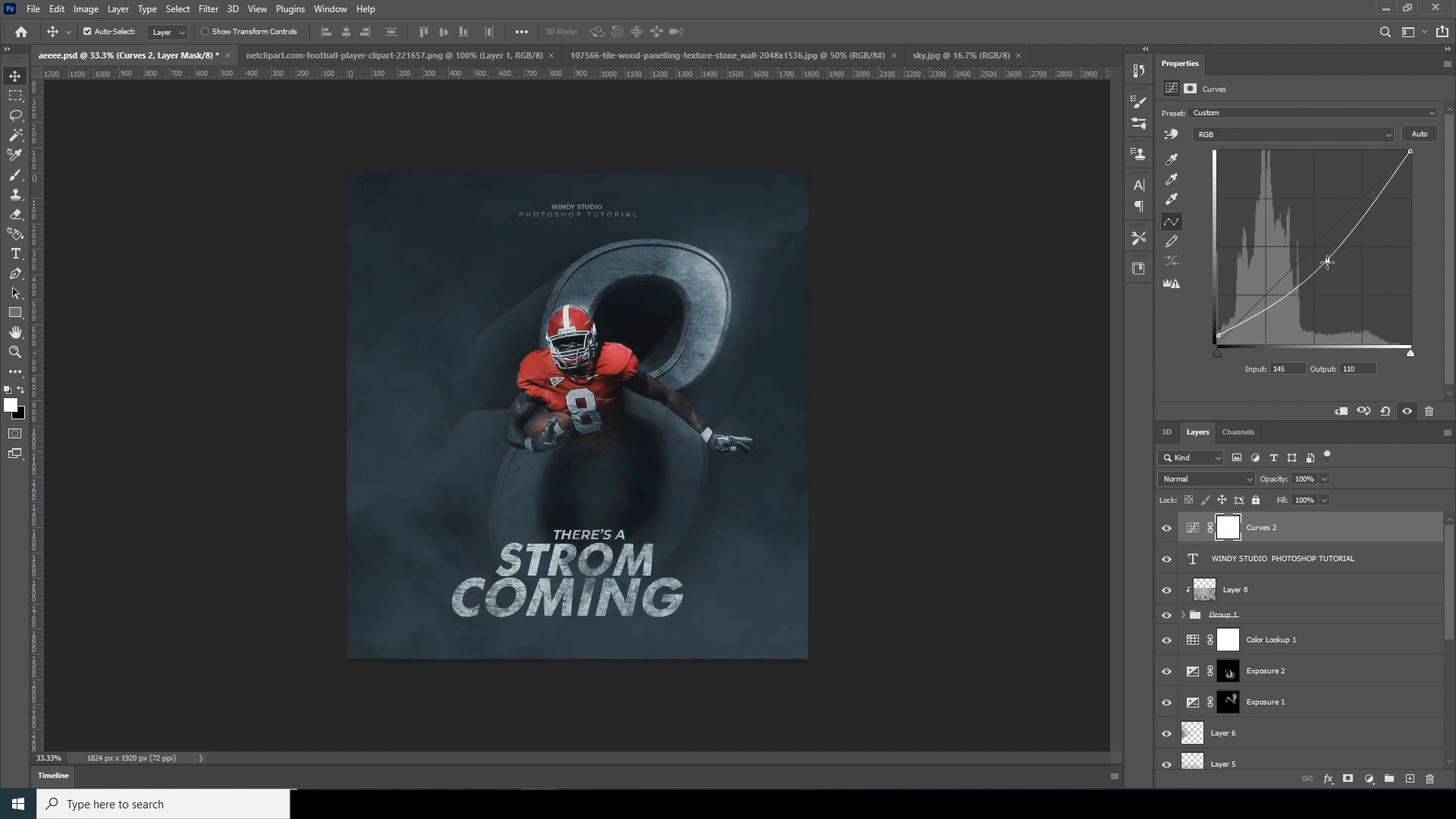